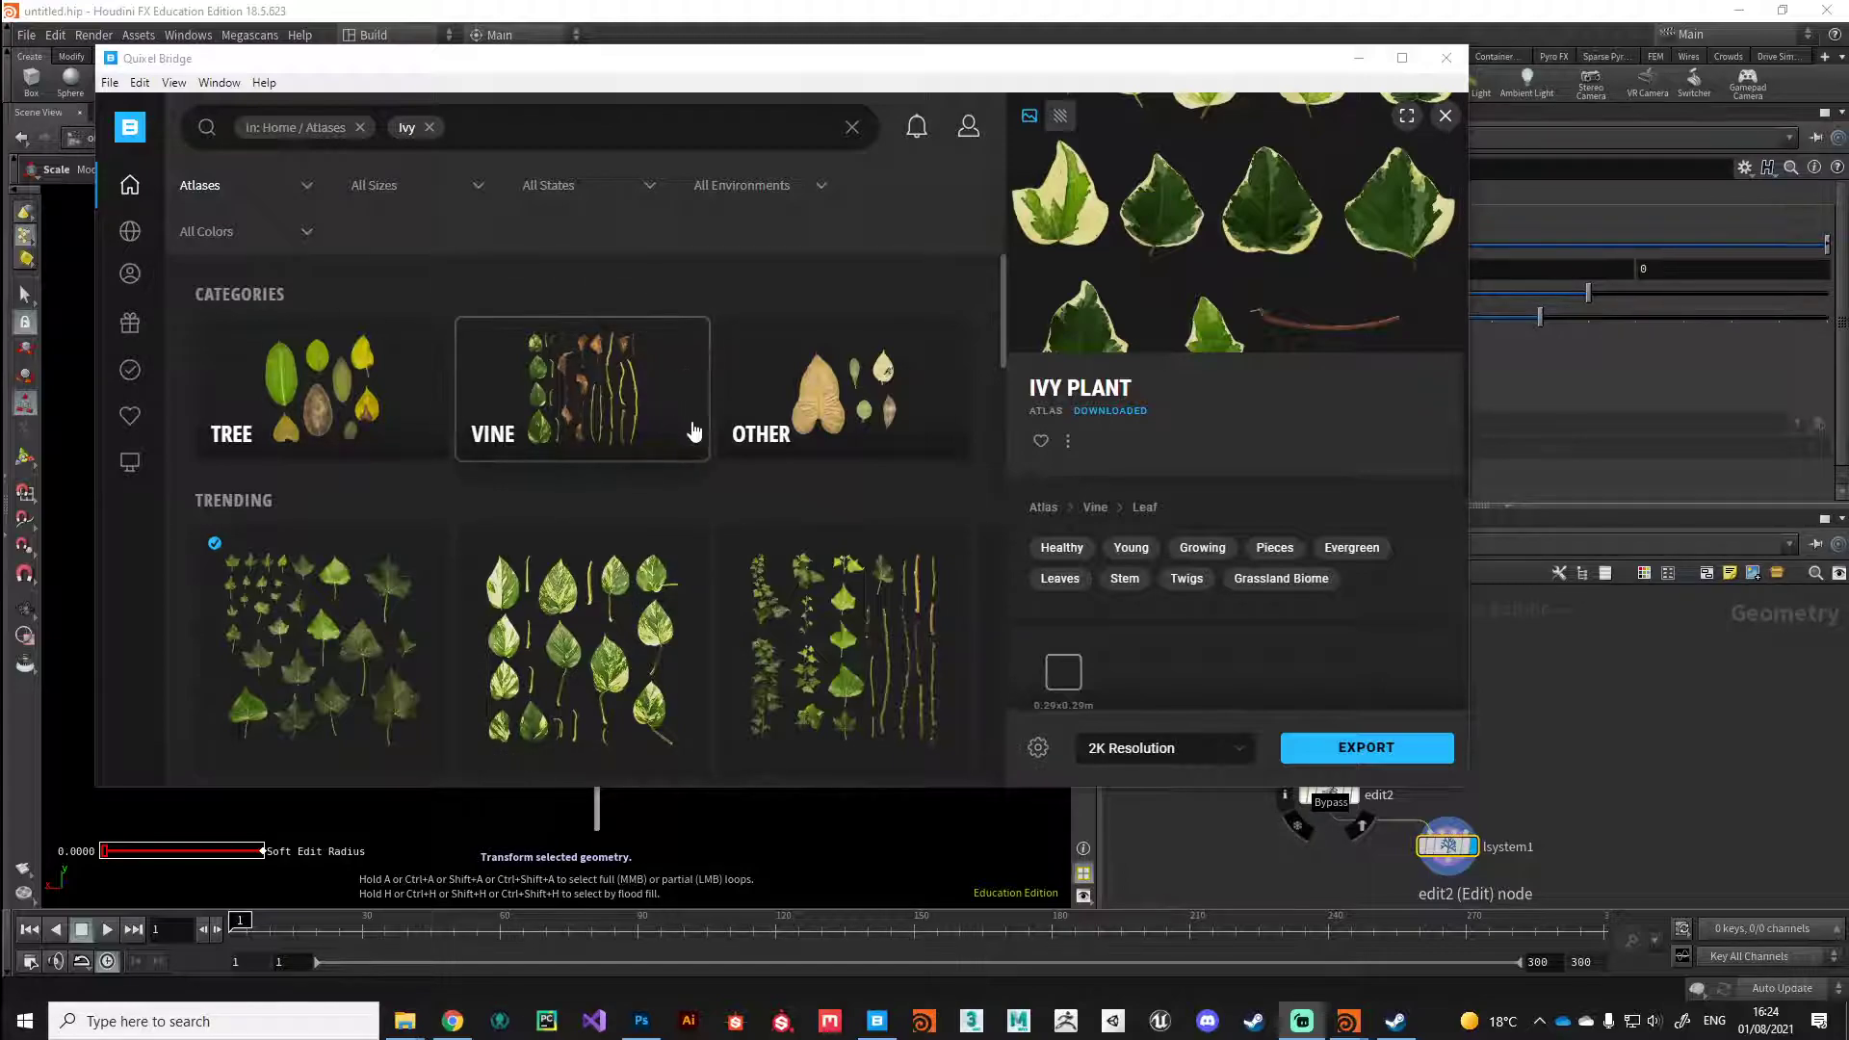
Step: Browse the ivy atlases around the Ivy Plant asset, and return to Houdini
{"action": "scroll", "coordinate": [690, 428], "scroll_direction": "down", "scroll_amount": 3}
{"action": "scroll", "coordinate": [690, 435], "scroll_direction": "down", "scroll_amount": 1}
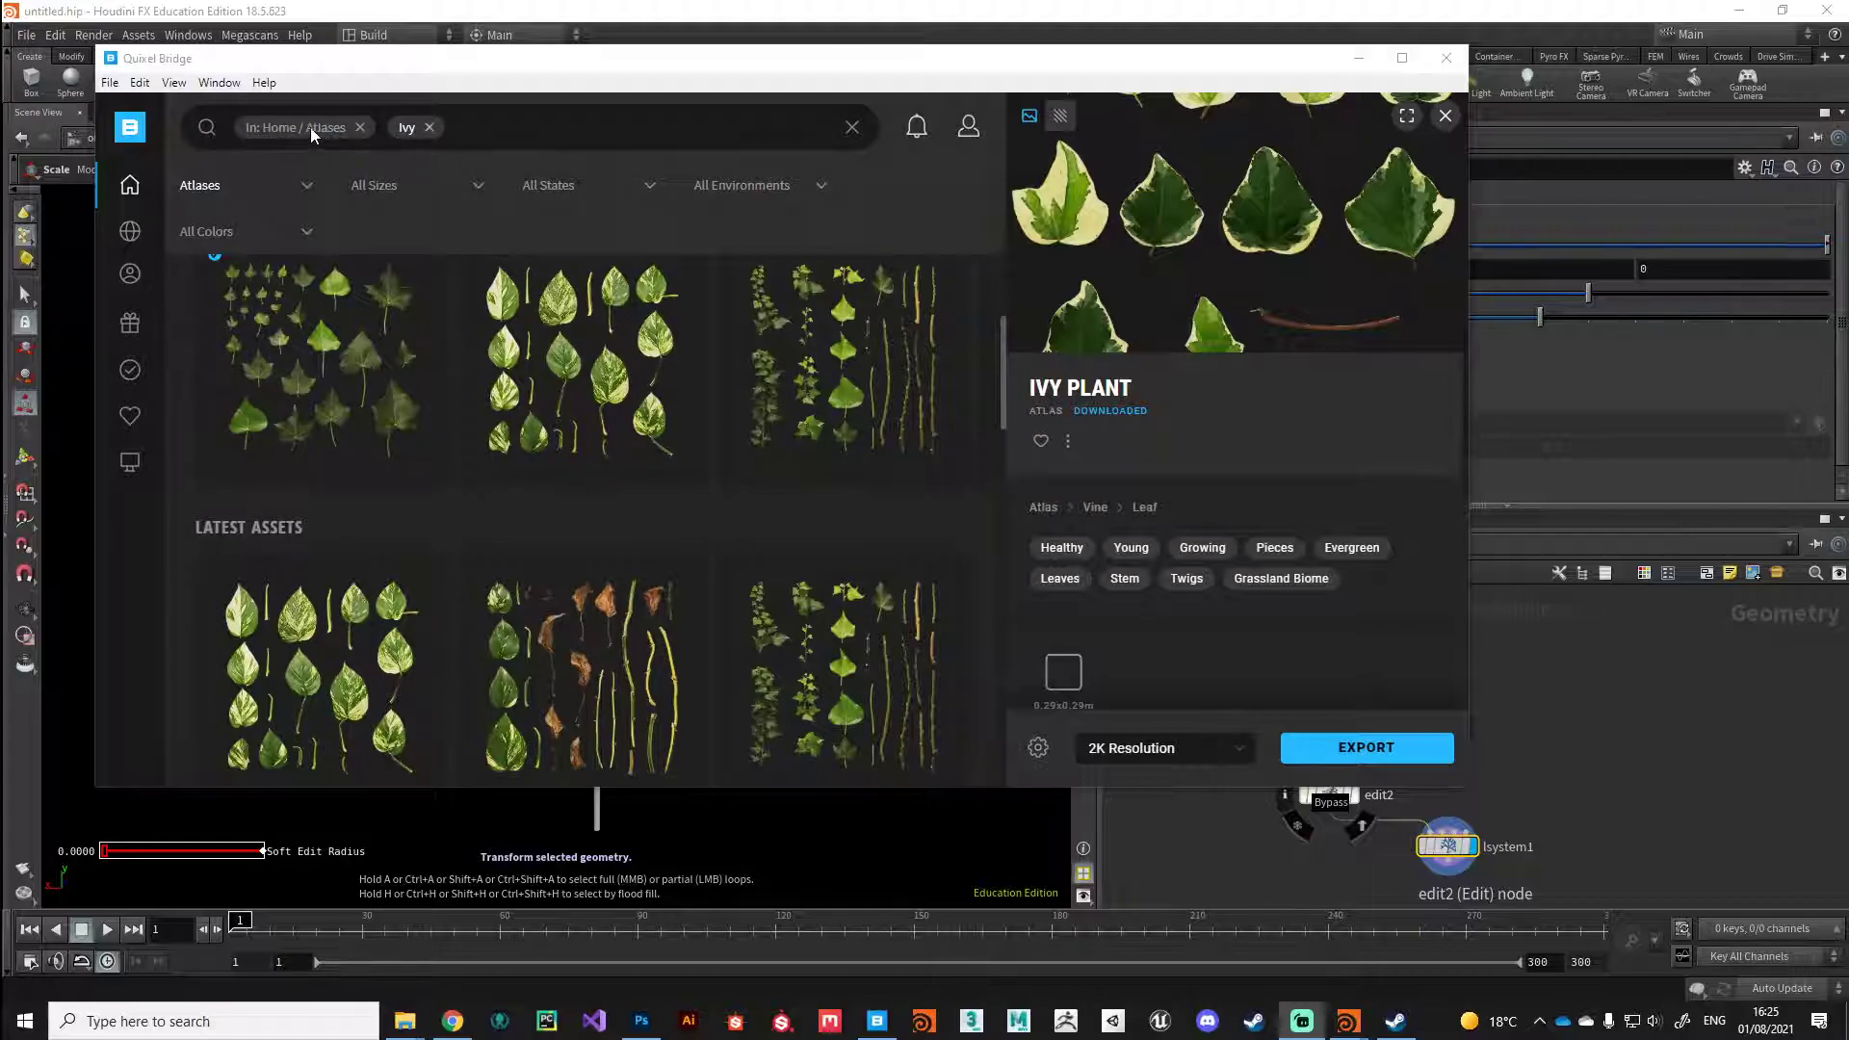
{"action": "scroll", "coordinate": [639, 568], "scroll_direction": "down", "scroll_amount": 3}
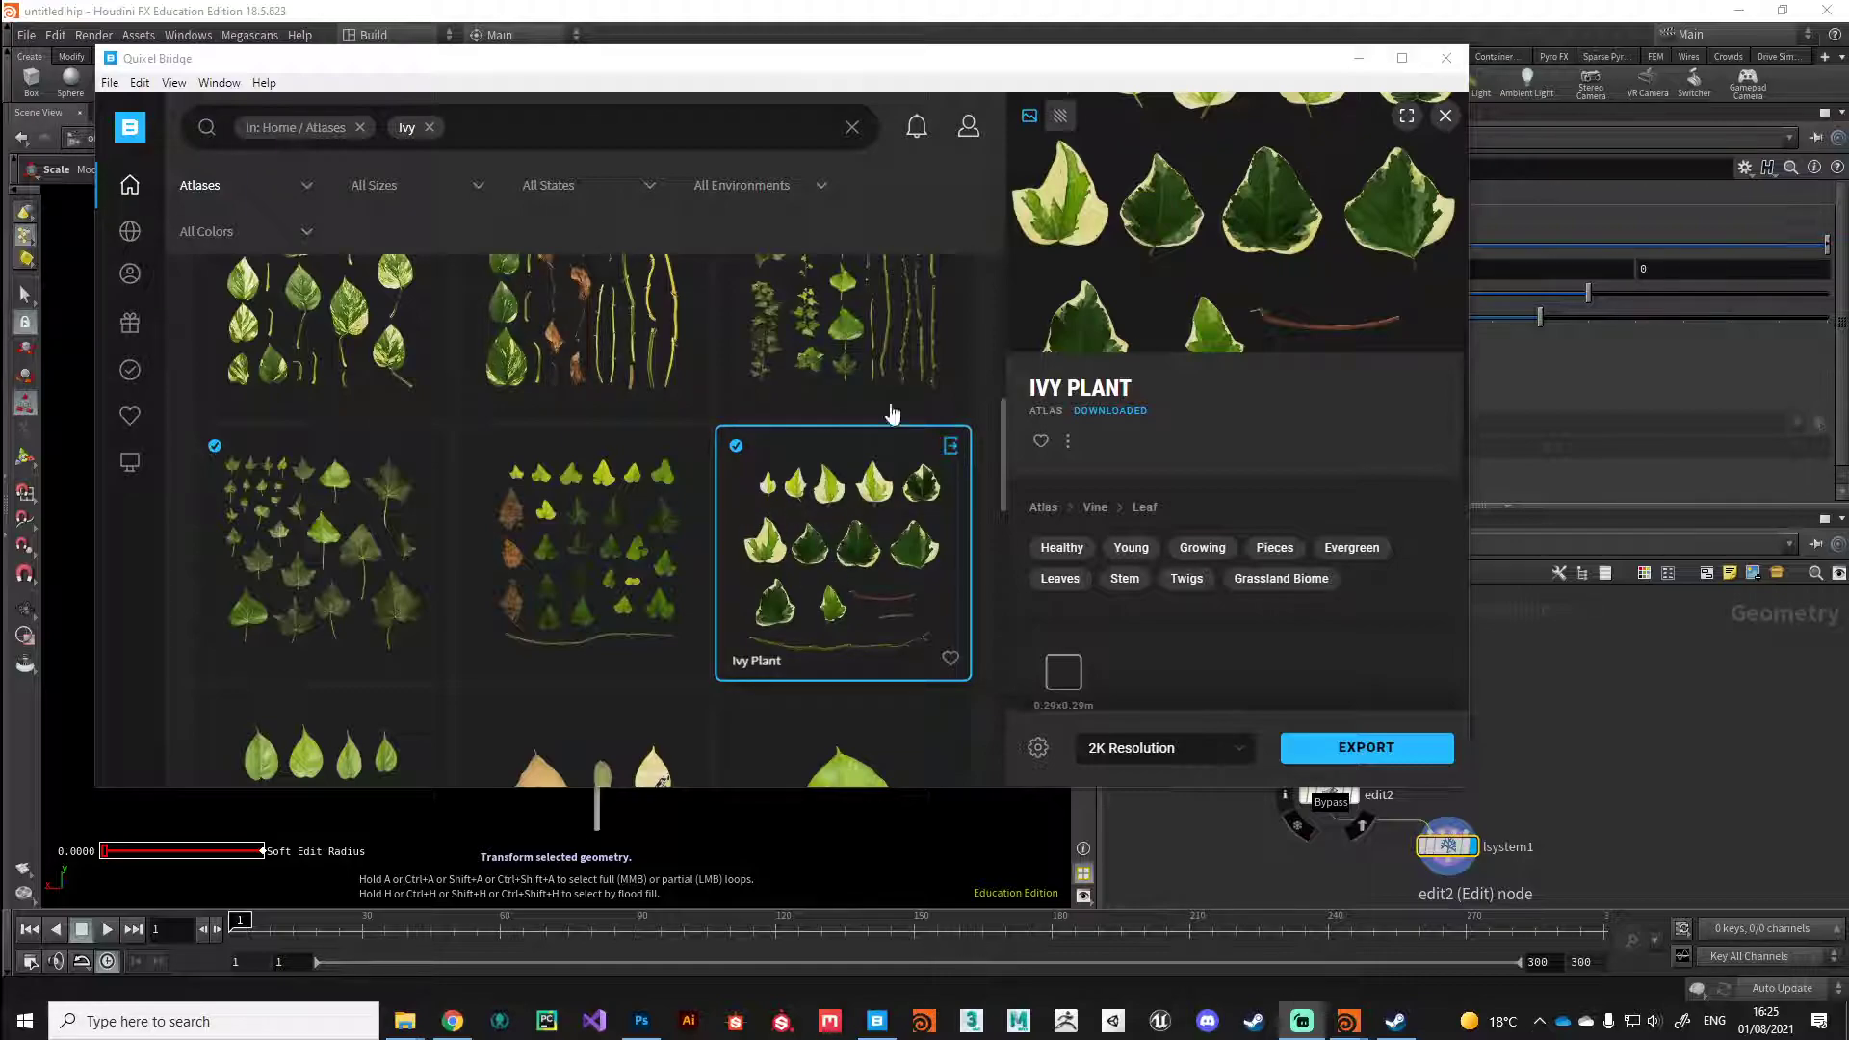
{"action": "left_click", "coordinate": [1358, 63]}
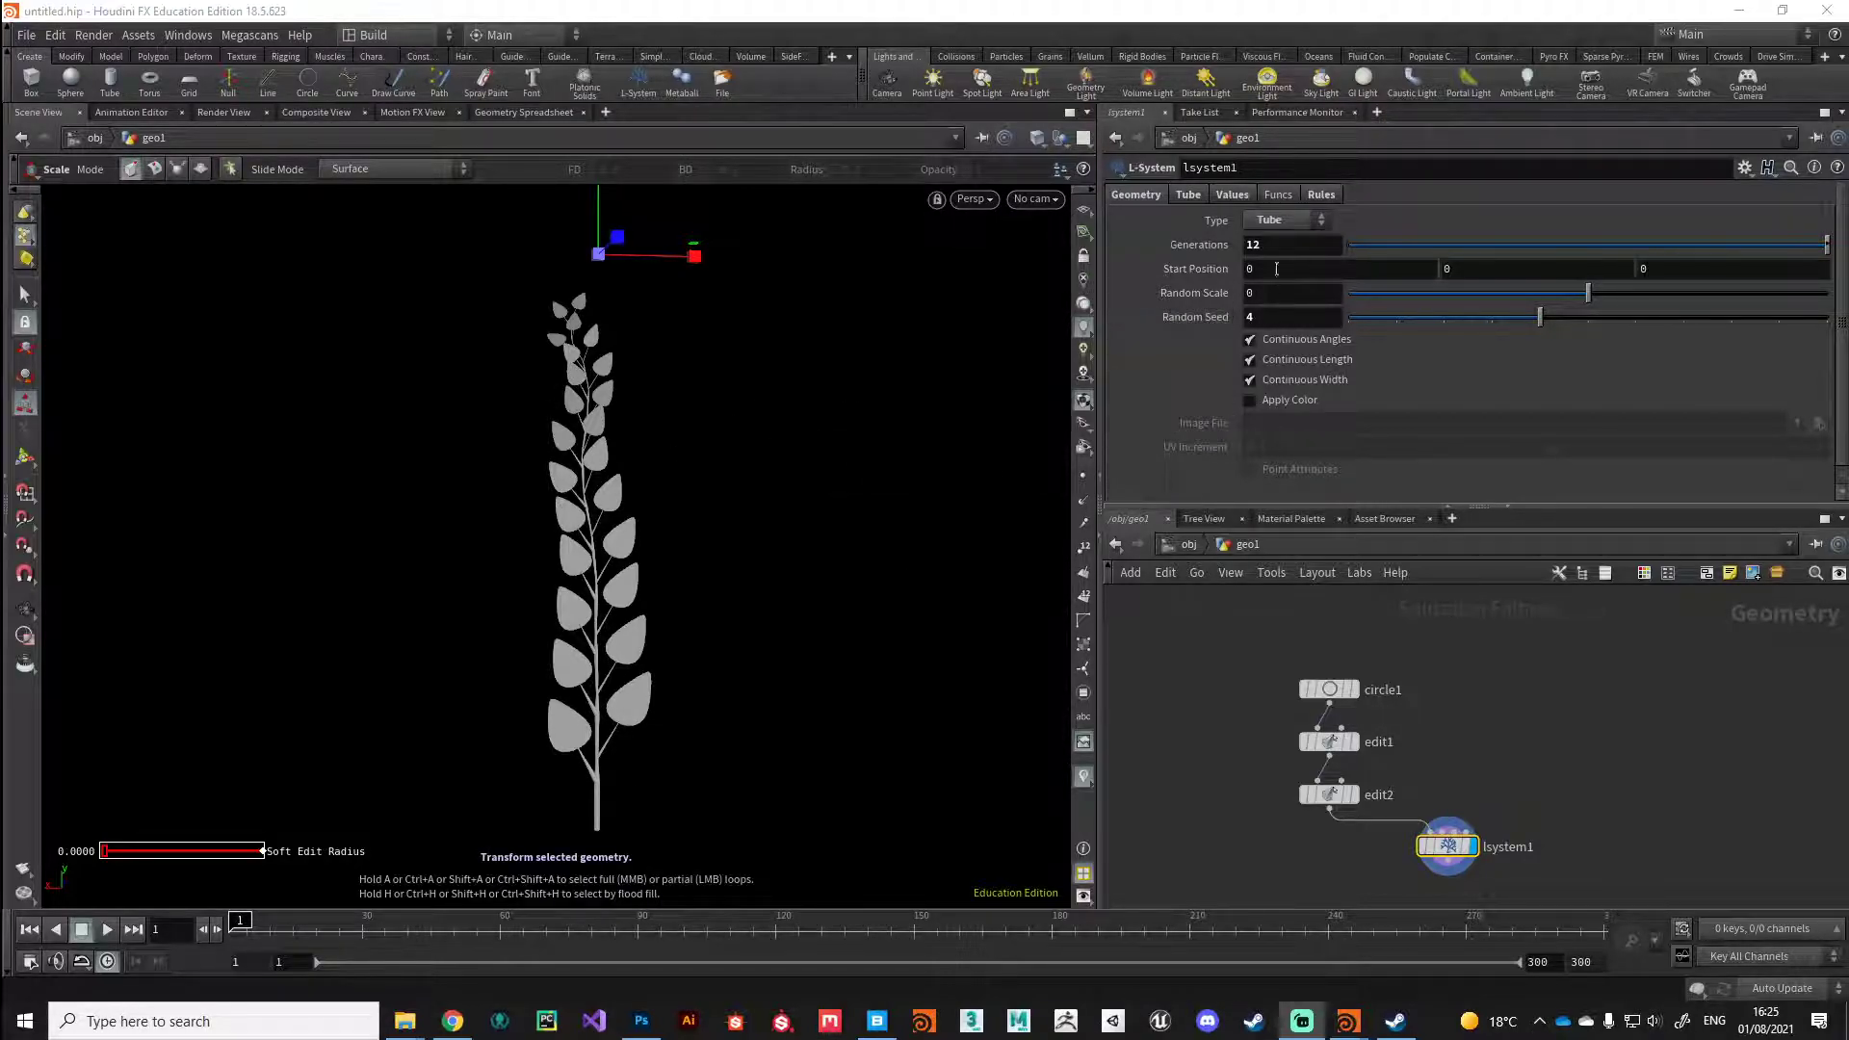
Step: Set the L-system's geometry type to Skeleton
{"action": "left_click", "coordinate": [1281, 225]}
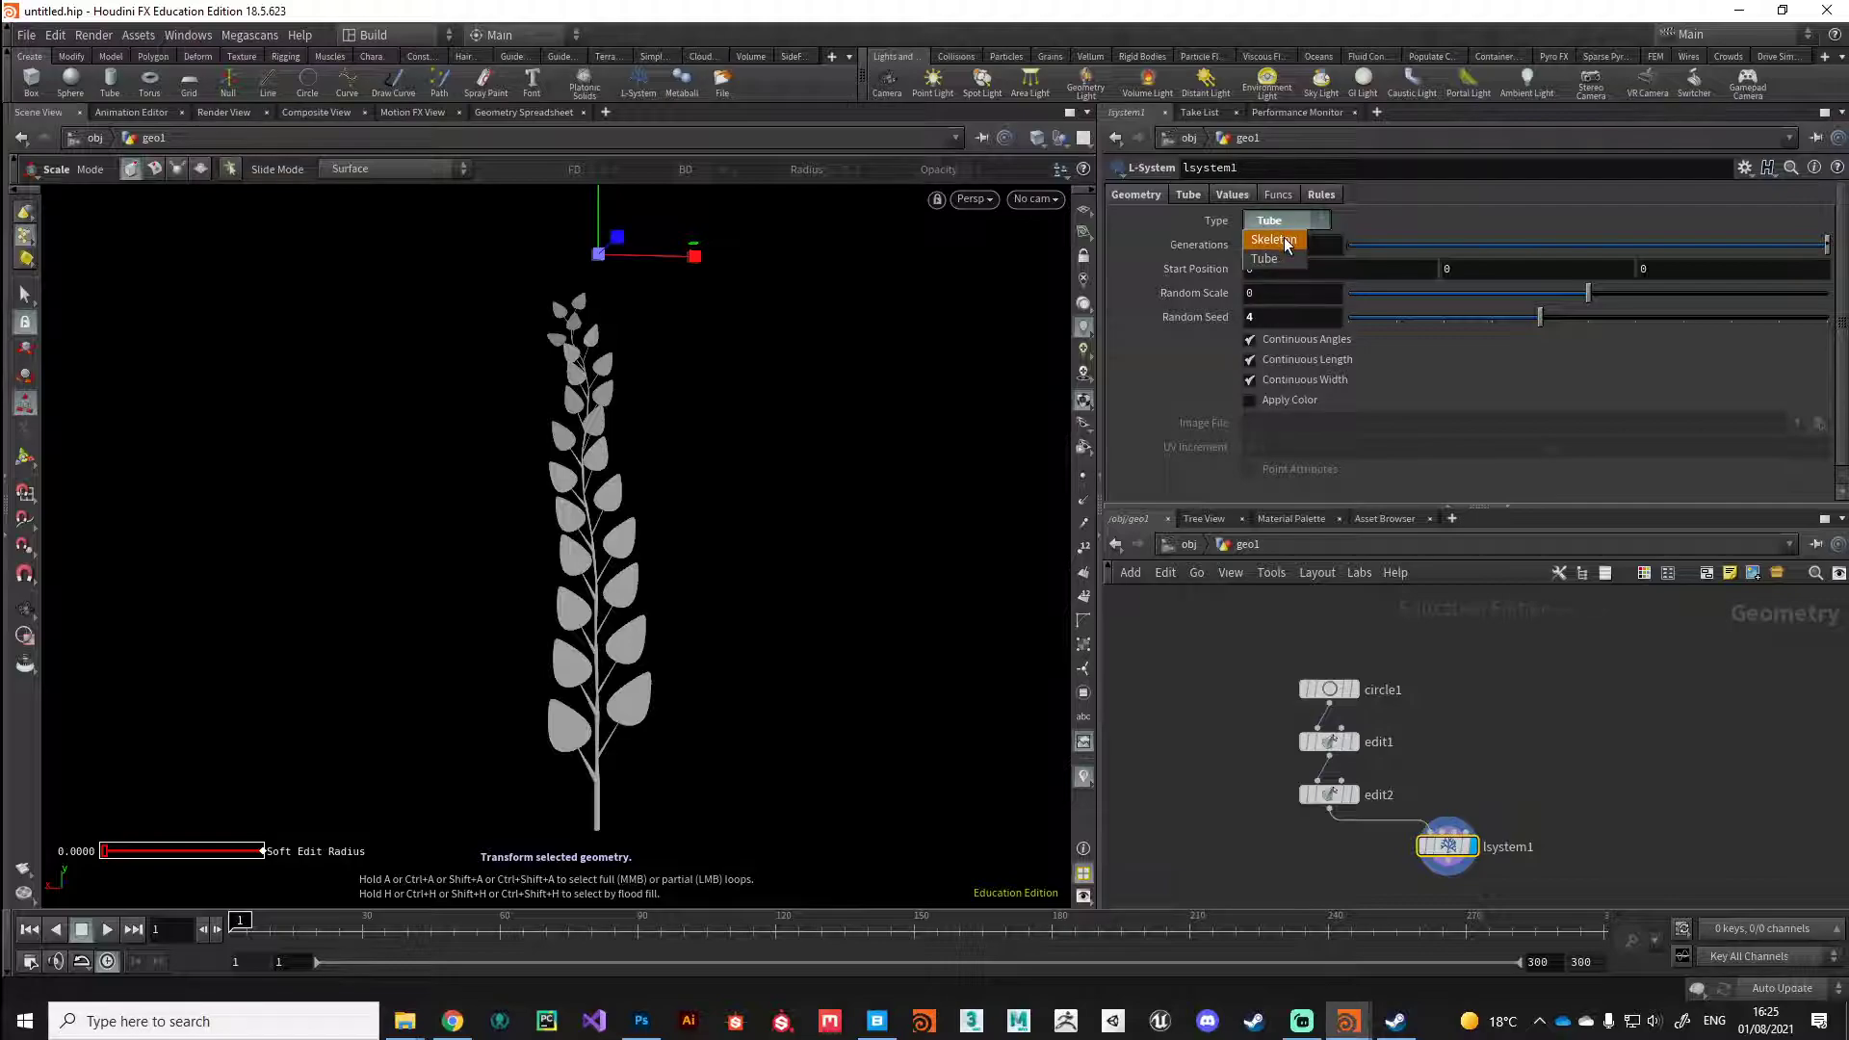
{"action": "left_click", "coordinate": [1286, 245]}
{"action": "left_click", "coordinate": [1249, 359]}
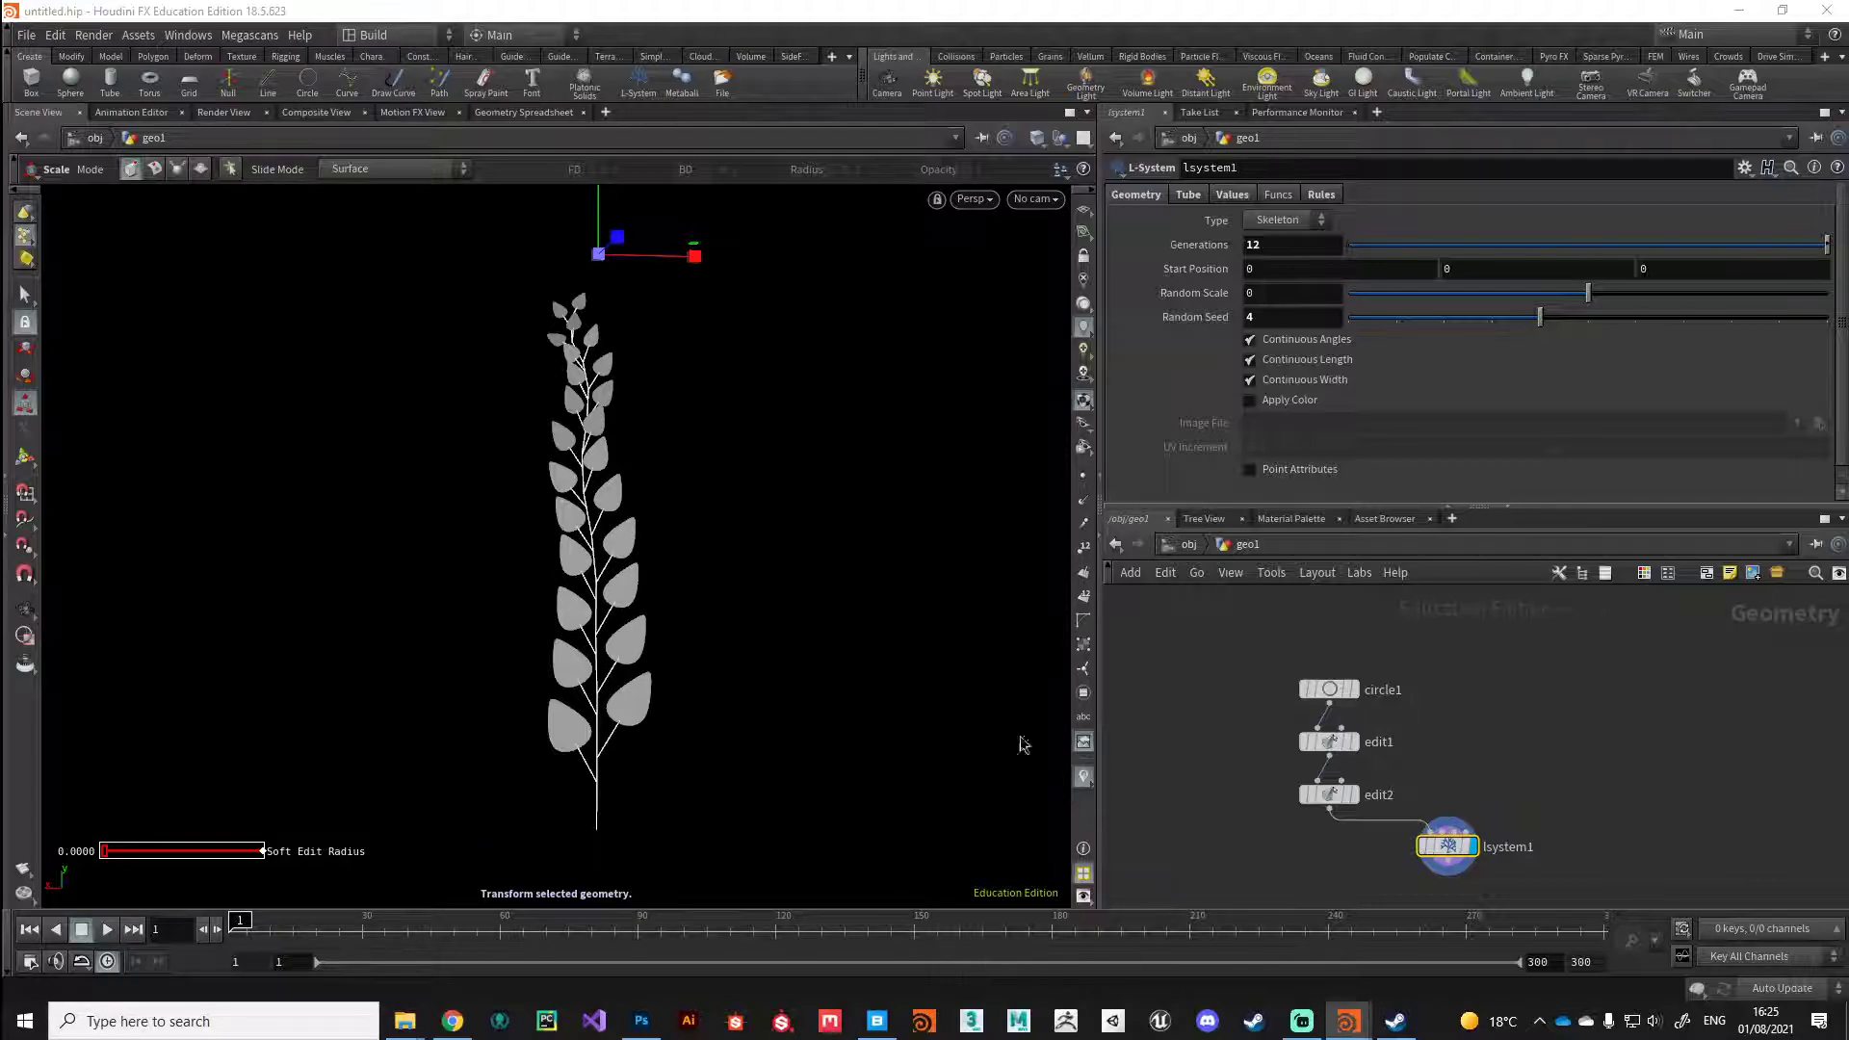
Step: Delete the circle1, edit1 and edit2 nodes that feed the L-system
{"action": "key", "text": "y"}
{"action": "mouse_move", "coordinate": [1411, 804]}
{"action": "left_mouse_down"}
{"action": "mouse_move", "coordinate": [1280, 872]}
{"action": "mouse_move", "coordinate": [1319, 742]}
{"action": "mouse_move", "coordinate": [1367, 674]}
{"action": "left_mouse_up"}
{"action": "left_click_drag", "start_coordinate": [1338, 794], "coordinate": [1248, 775]}
{"action": "key", "text": "Delete"}
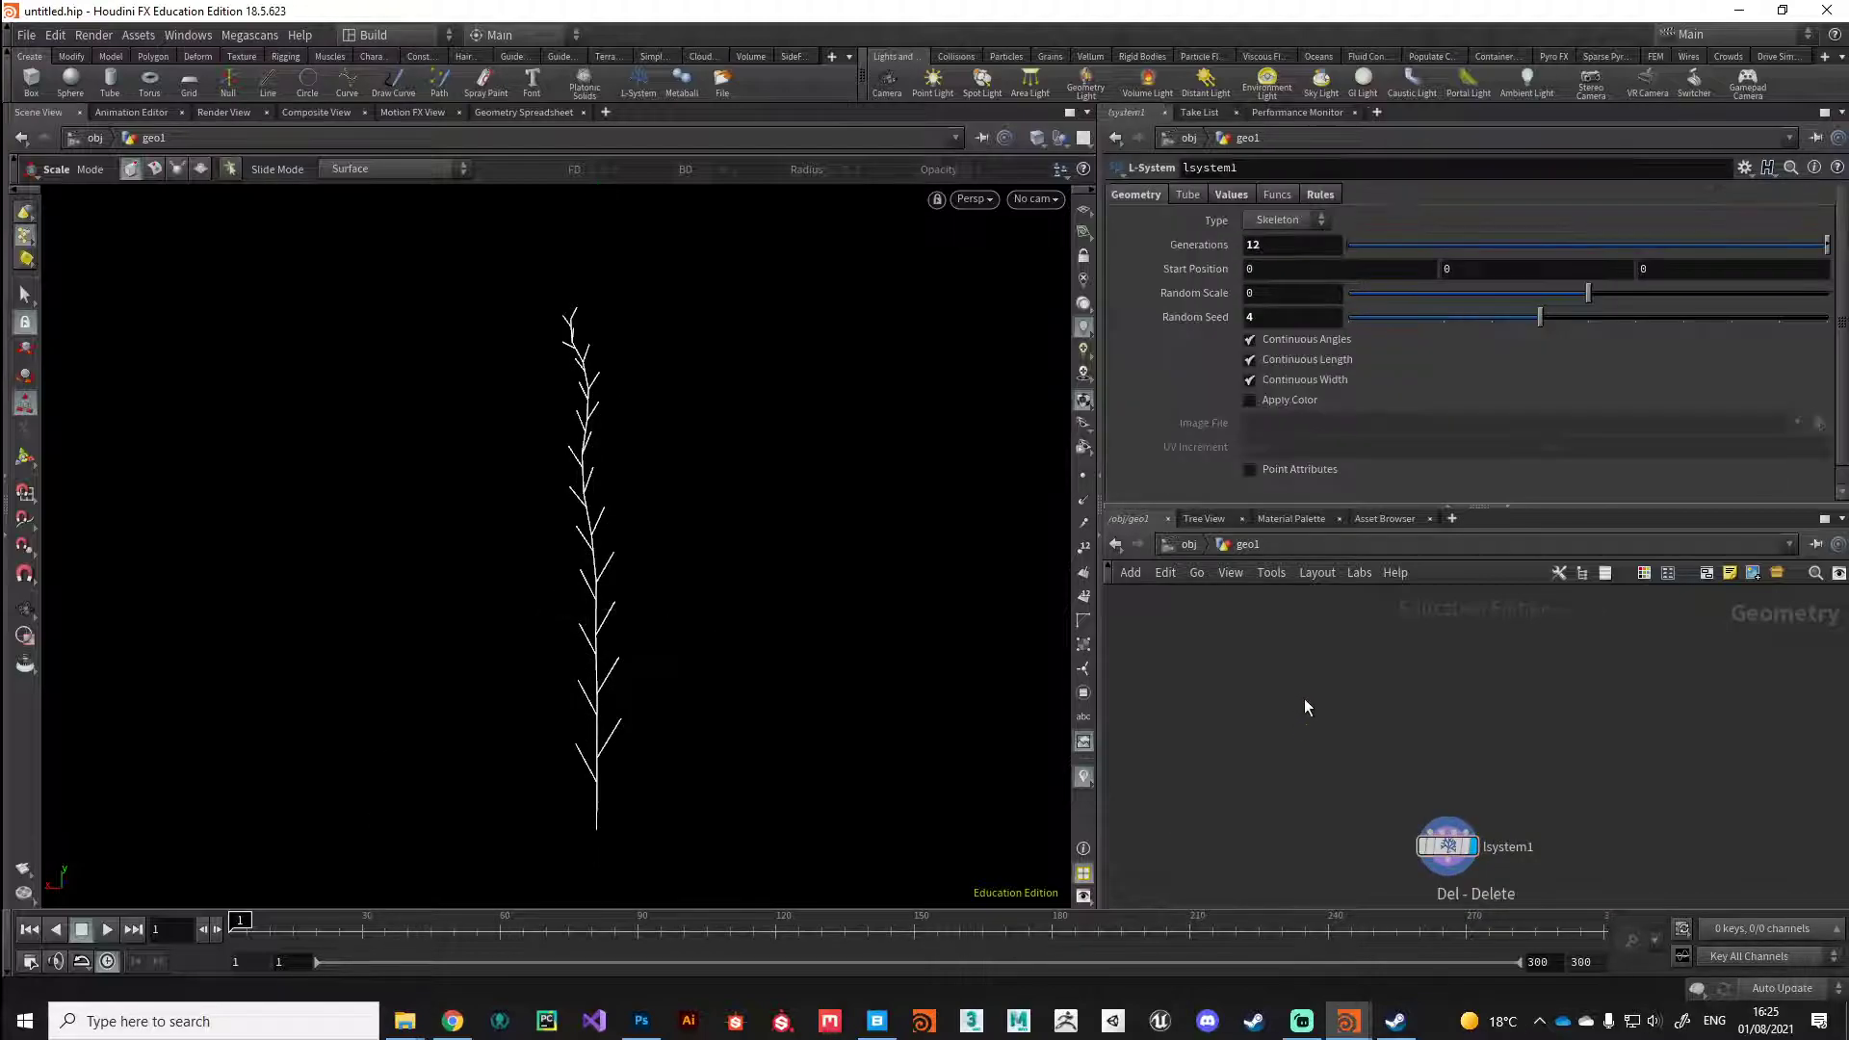
Step: Add a Grid node to the network above the L-system node
{"action": "key", "text": "Tab"}
{"action": "type", "text": "copy"}
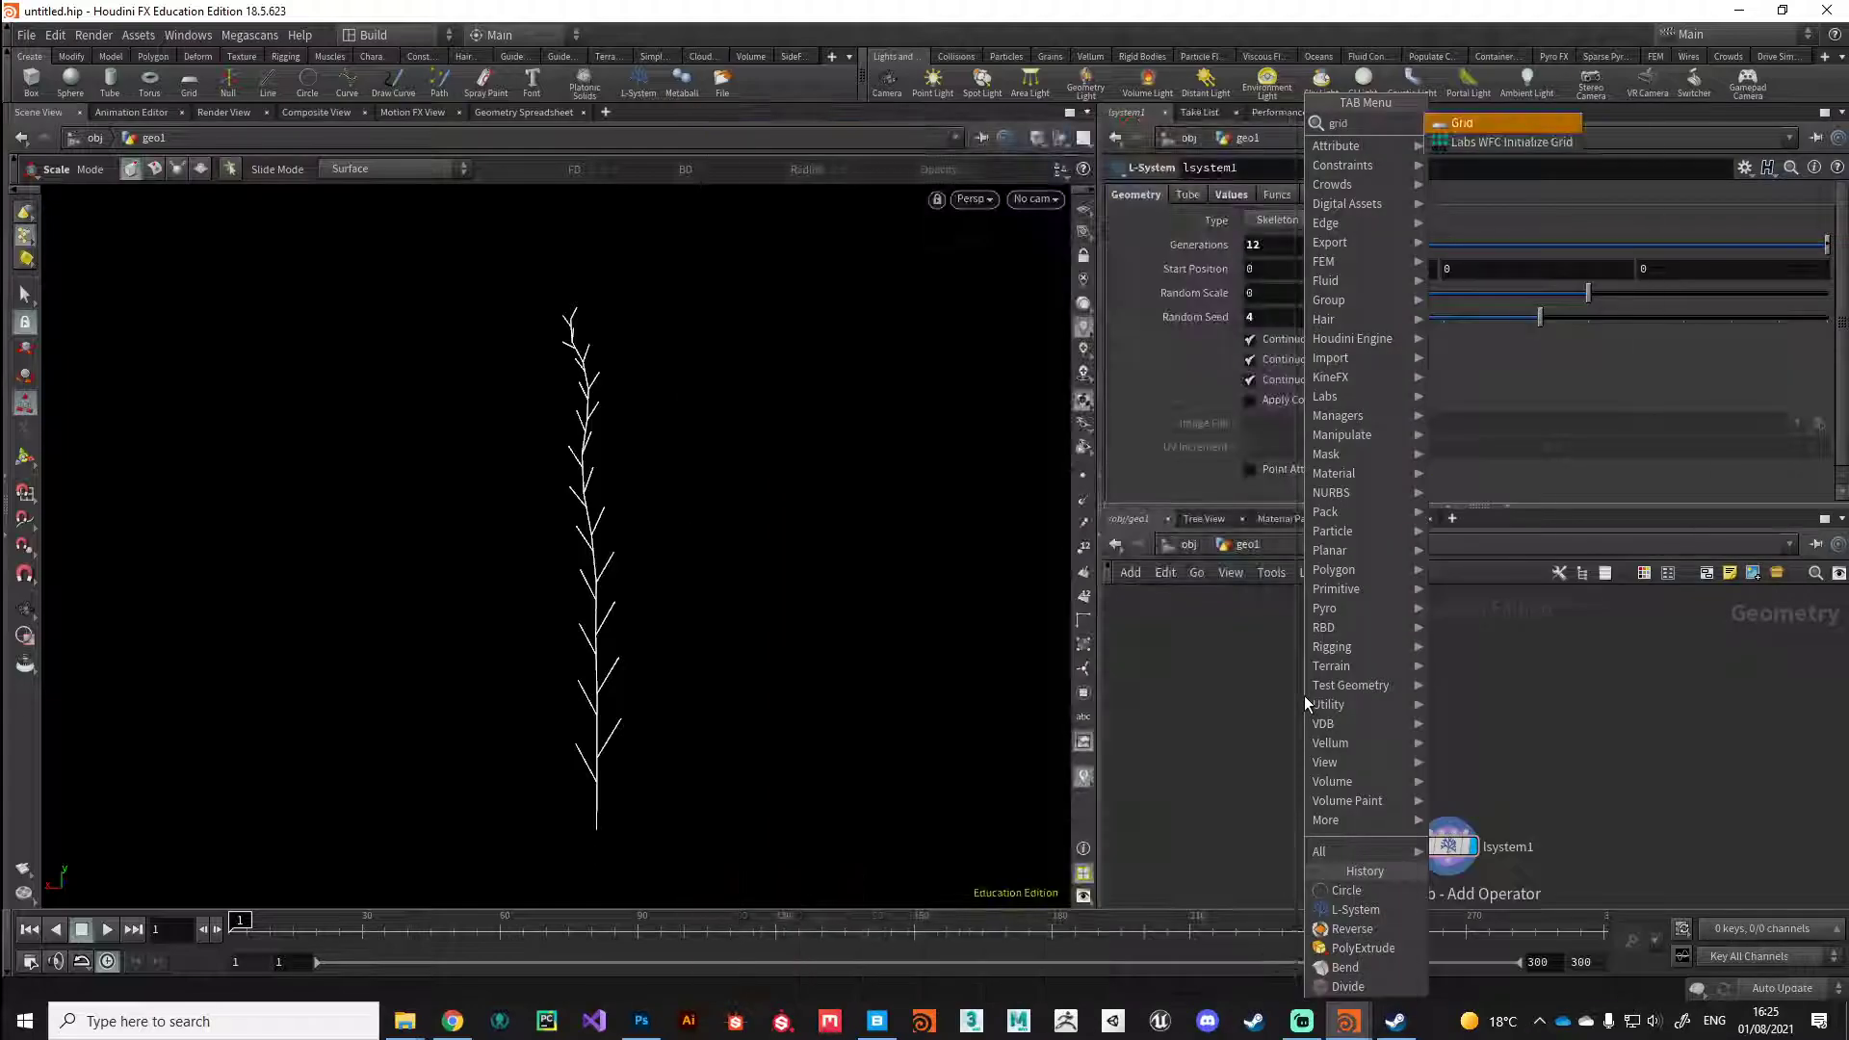
{"action": "key", "text": "Return"}
{"action": "left_click", "coordinate": [1304, 695]}
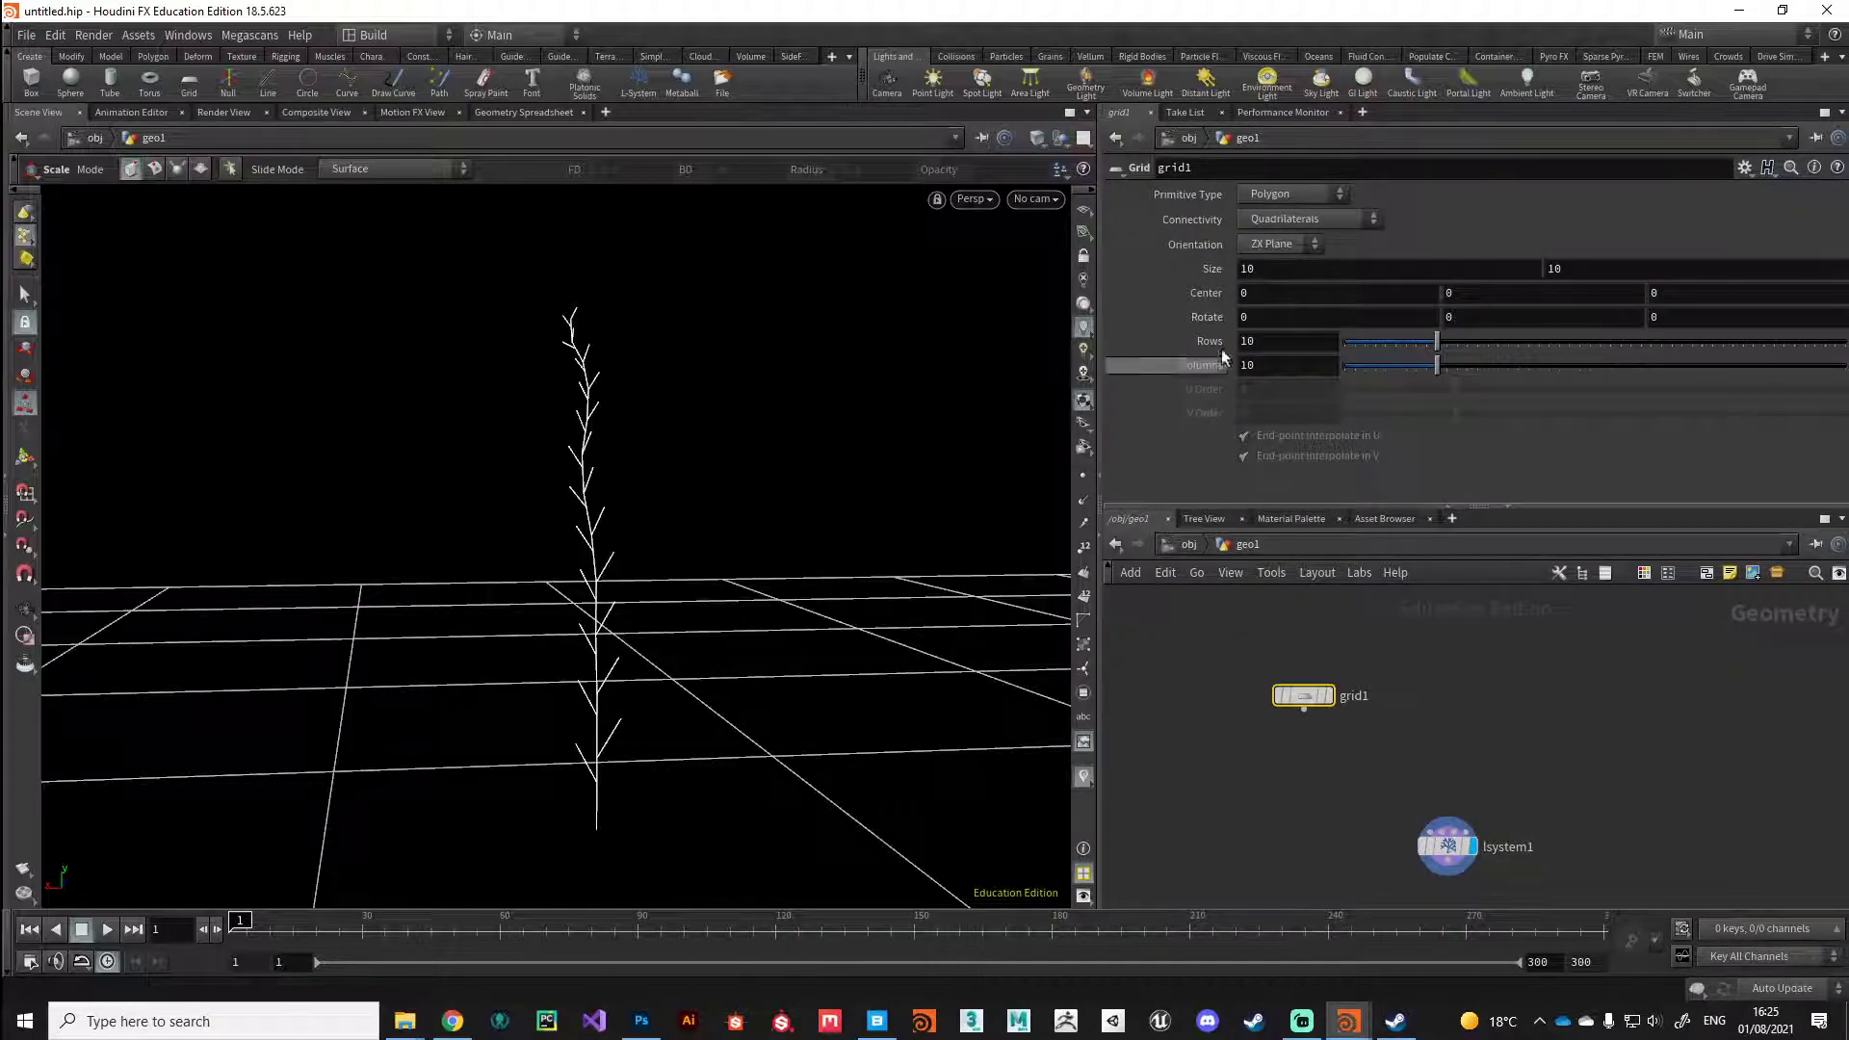
Step: Set the grid's size to 1 by 1
{"action": "left_click", "coordinate": [1285, 268]}
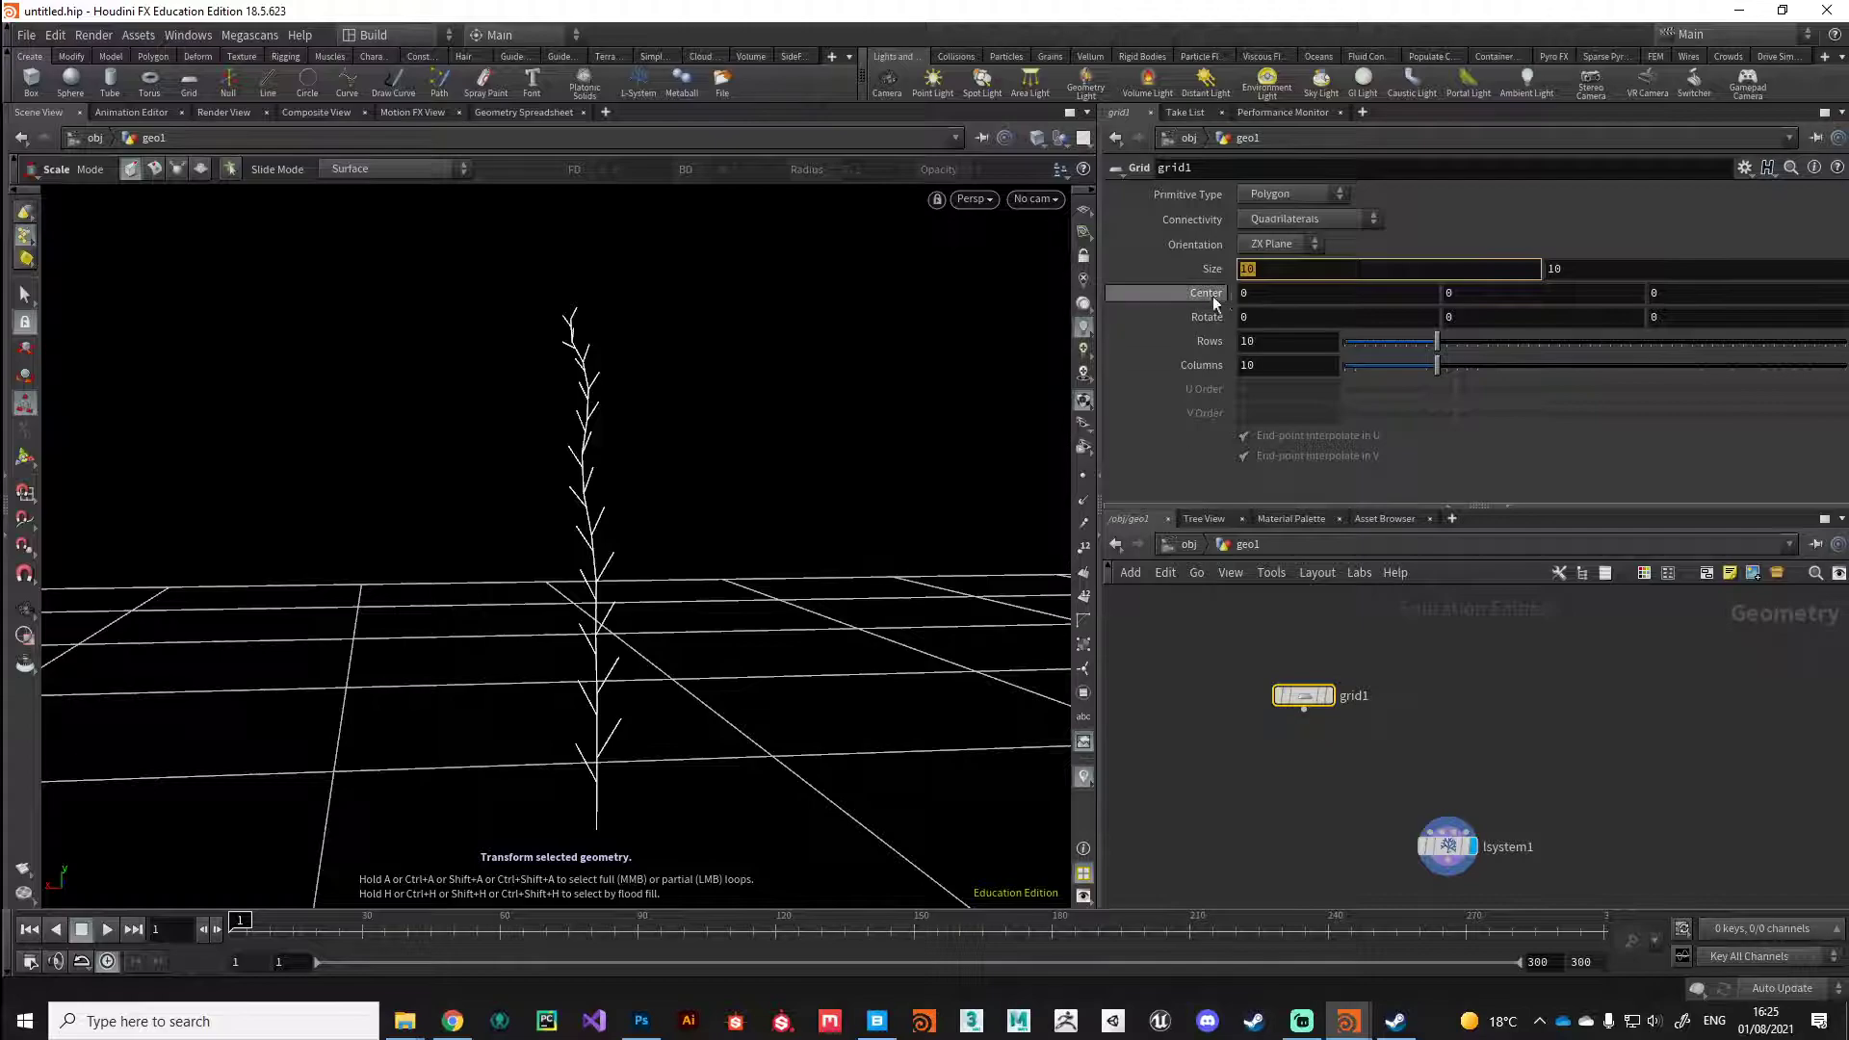
{"action": "type", "text": "2"}
{"action": "key", "text": "Return"}
{"action": "double_click", "coordinate": [1297, 272]}
{"action": "type", "text": "1"}
{"action": "key", "text": "Return"}
{"action": "double_click", "coordinate": [1579, 269]}
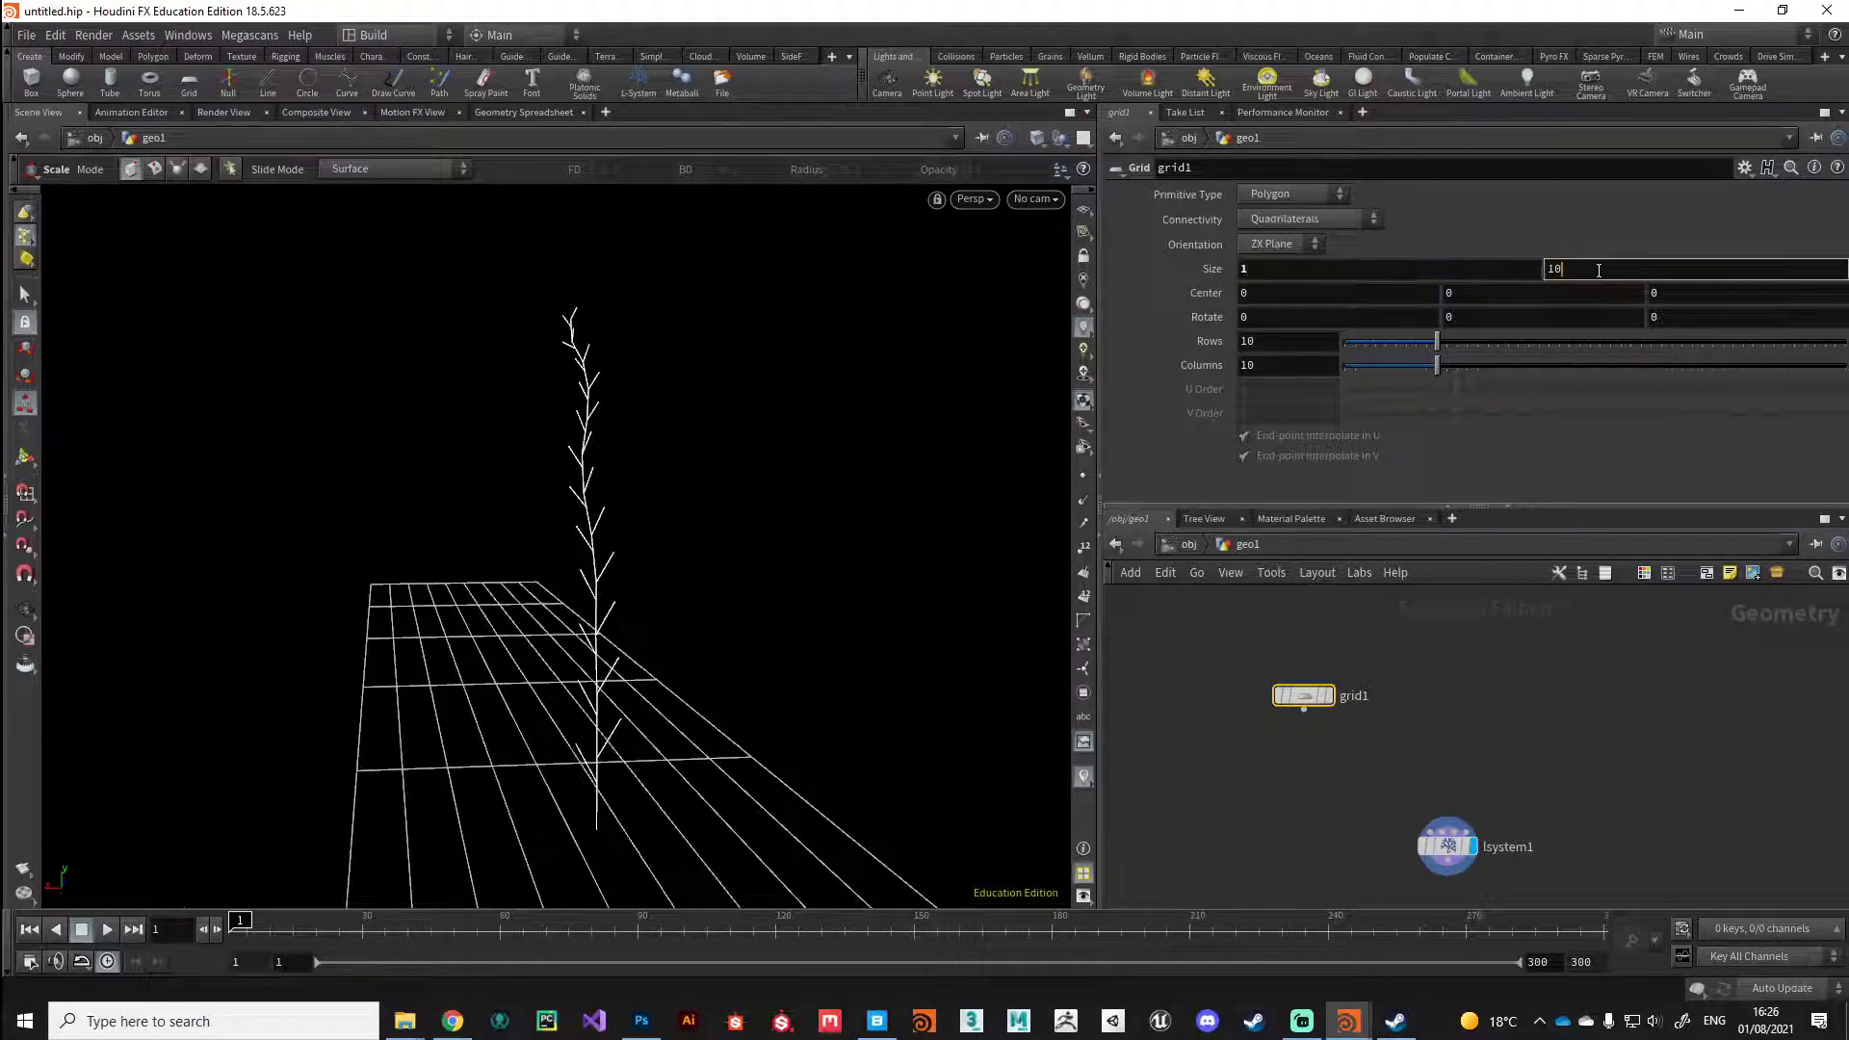
{"action": "type", "text": "1"}
{"action": "key", "text": "Return"}
Step: Set the grid's rows and columns to 2 each
{"action": "left_click", "coordinate": [1281, 342]}
{"action": "type", "text": "2"}
{"action": "double_click", "coordinate": [1276, 365]}
{"action": "type", "text": "2"}
{"action": "key", "text": "Return"}
{"action": "key", "text": "Escape"}
{"action": "left_click_drag", "start_coordinate": [718, 779], "coordinate": [731, 652]}
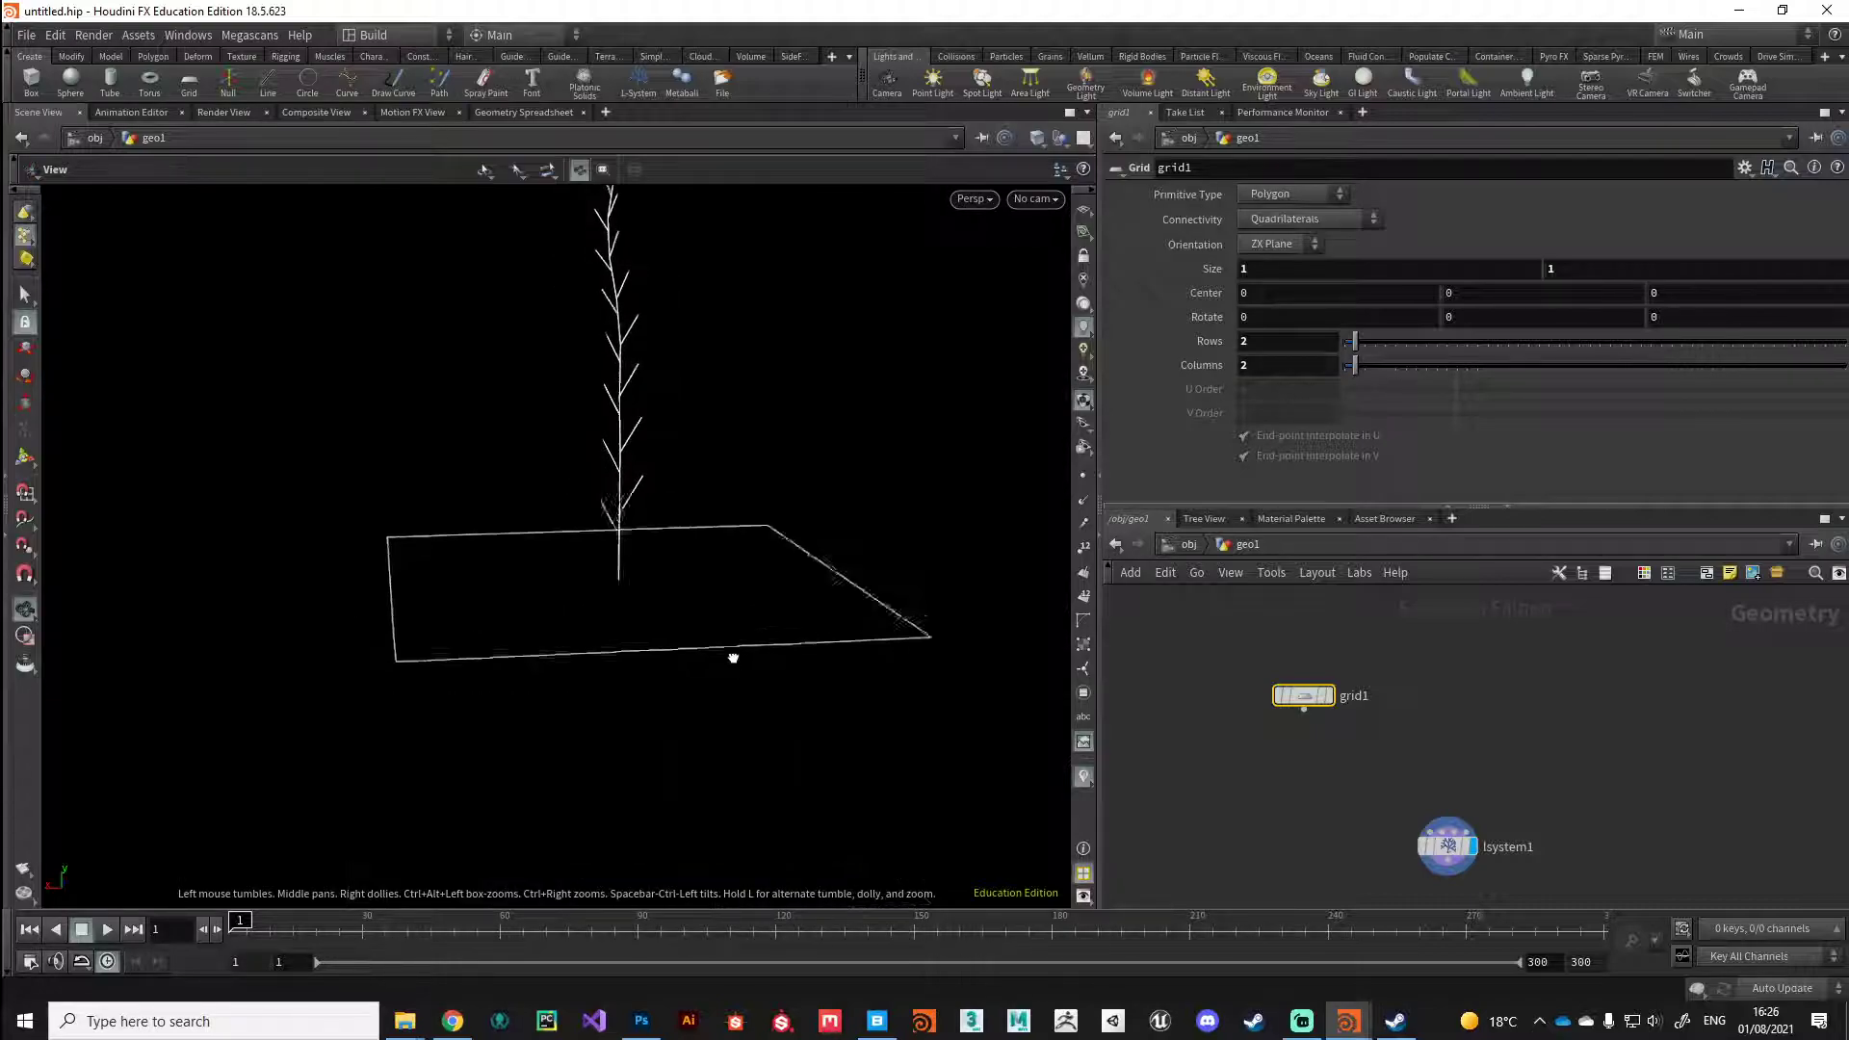
Step: Set the grid's orientation to XY Plane and show the viewport's reference grid
{"action": "key", "text": "e"}
{"action": "left_click", "coordinate": [1276, 244]}
{"action": "left_click", "coordinate": [1267, 266]}
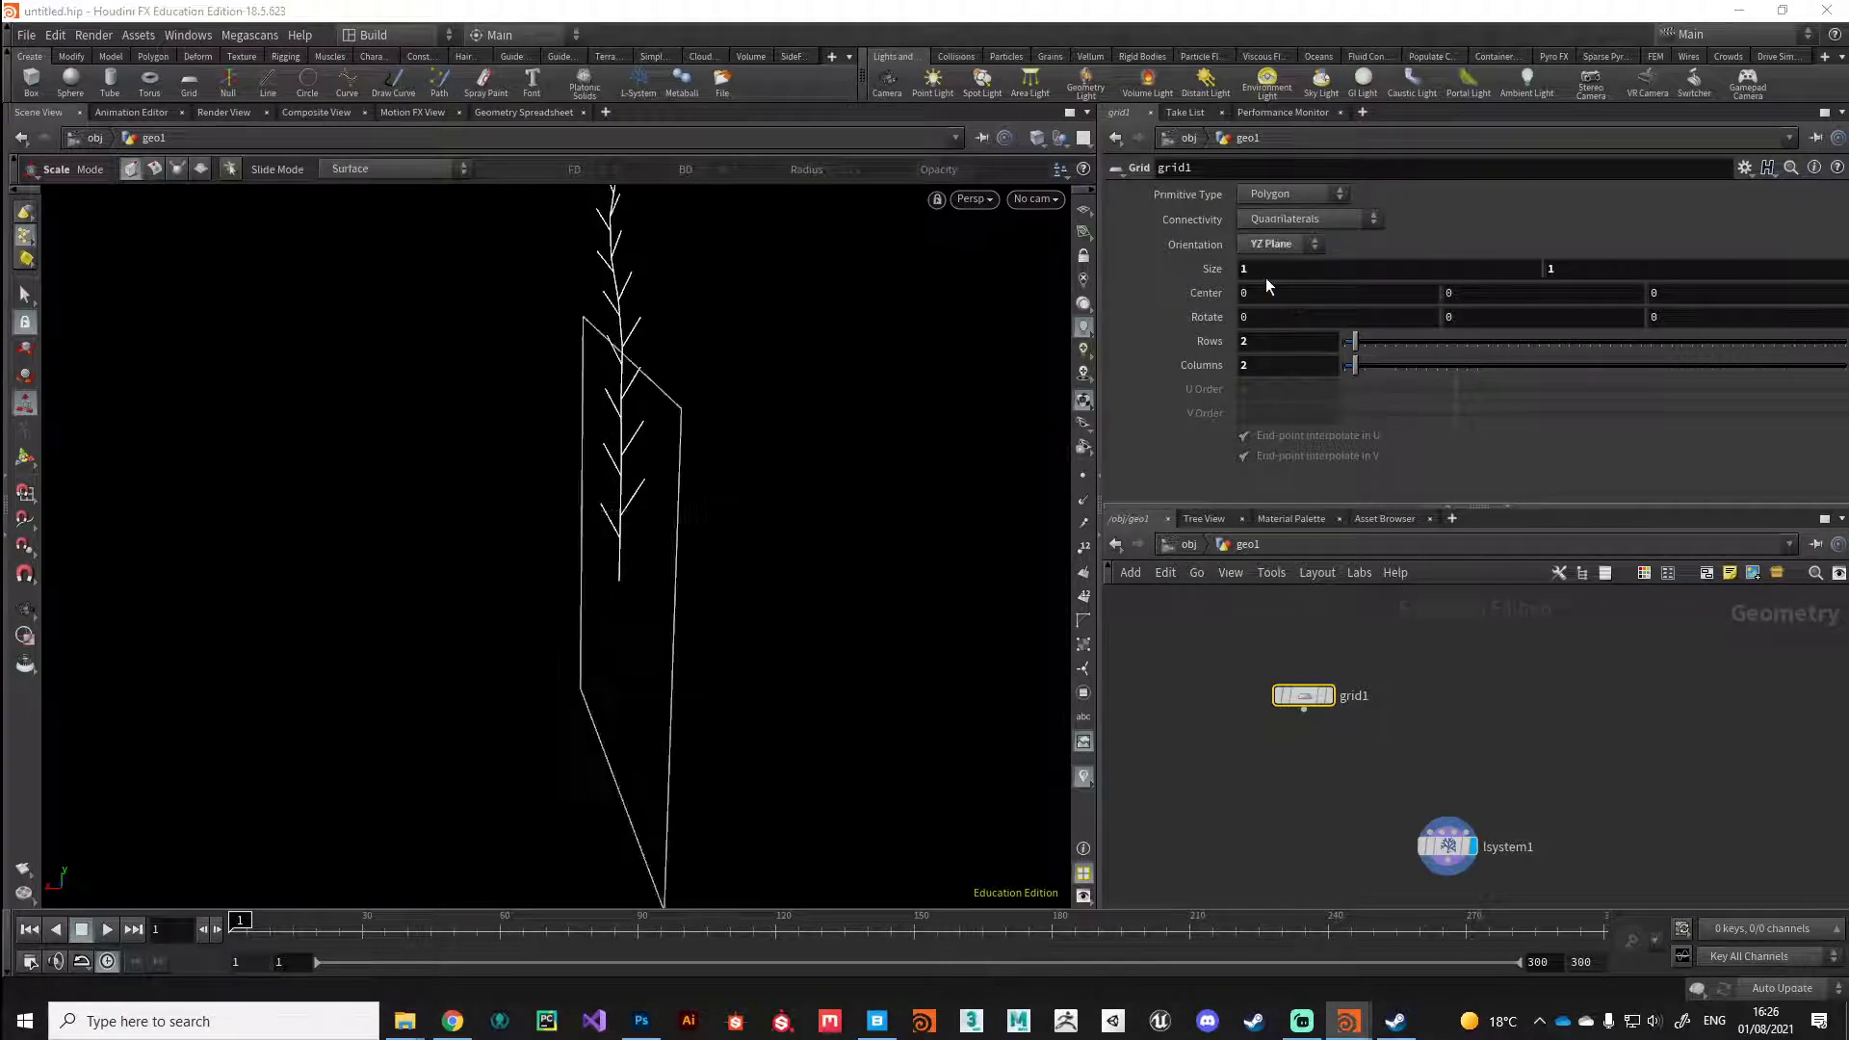
{"action": "left_click", "coordinate": [1271, 248]}
{"action": "left_click", "coordinate": [1264, 265]}
{"action": "key", "text": "Escape"}
{"action": "left_click_drag", "start_coordinate": [857, 563], "coordinate": [649, 617]}
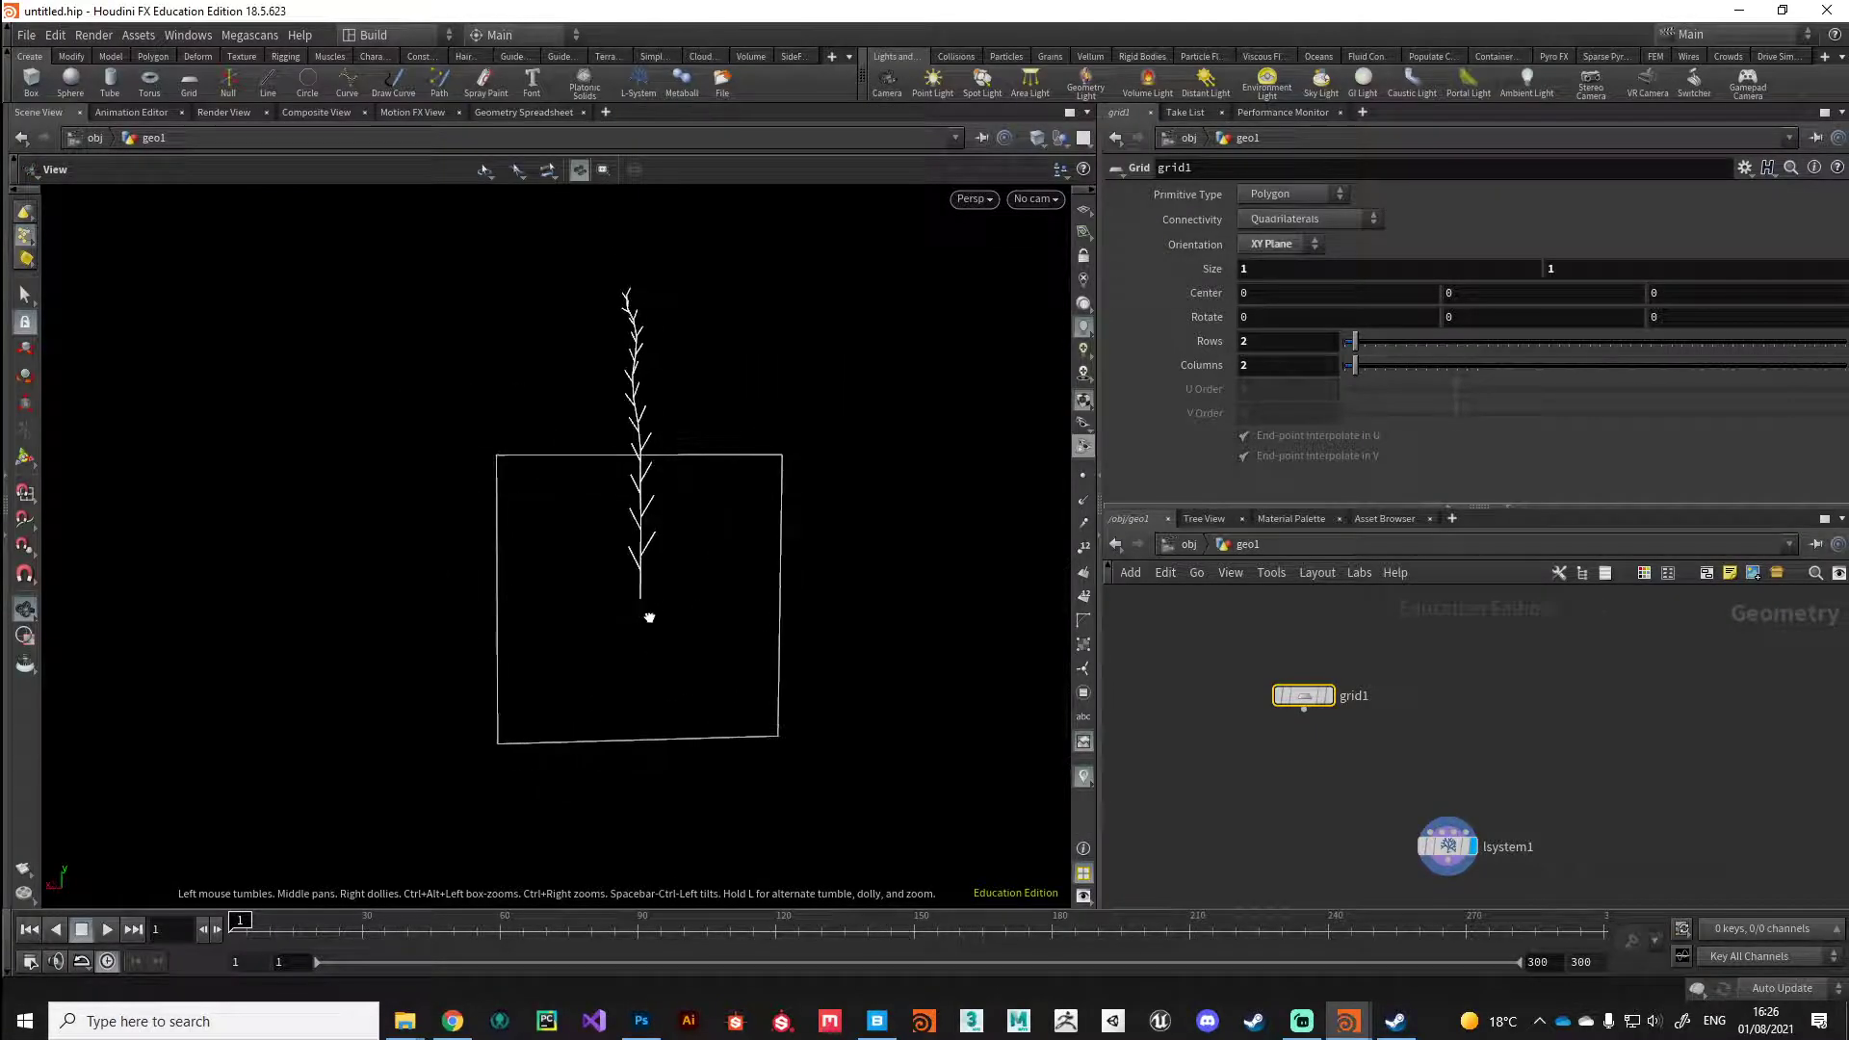
{"action": "scroll", "coordinate": [693, 616], "scroll_direction": "up", "scroll_amount": 2}
{"action": "key", "text": "e"}
{"action": "left_click_drag", "start_coordinate": [1020, 318], "coordinate": [529, 578], "text": "alt"}
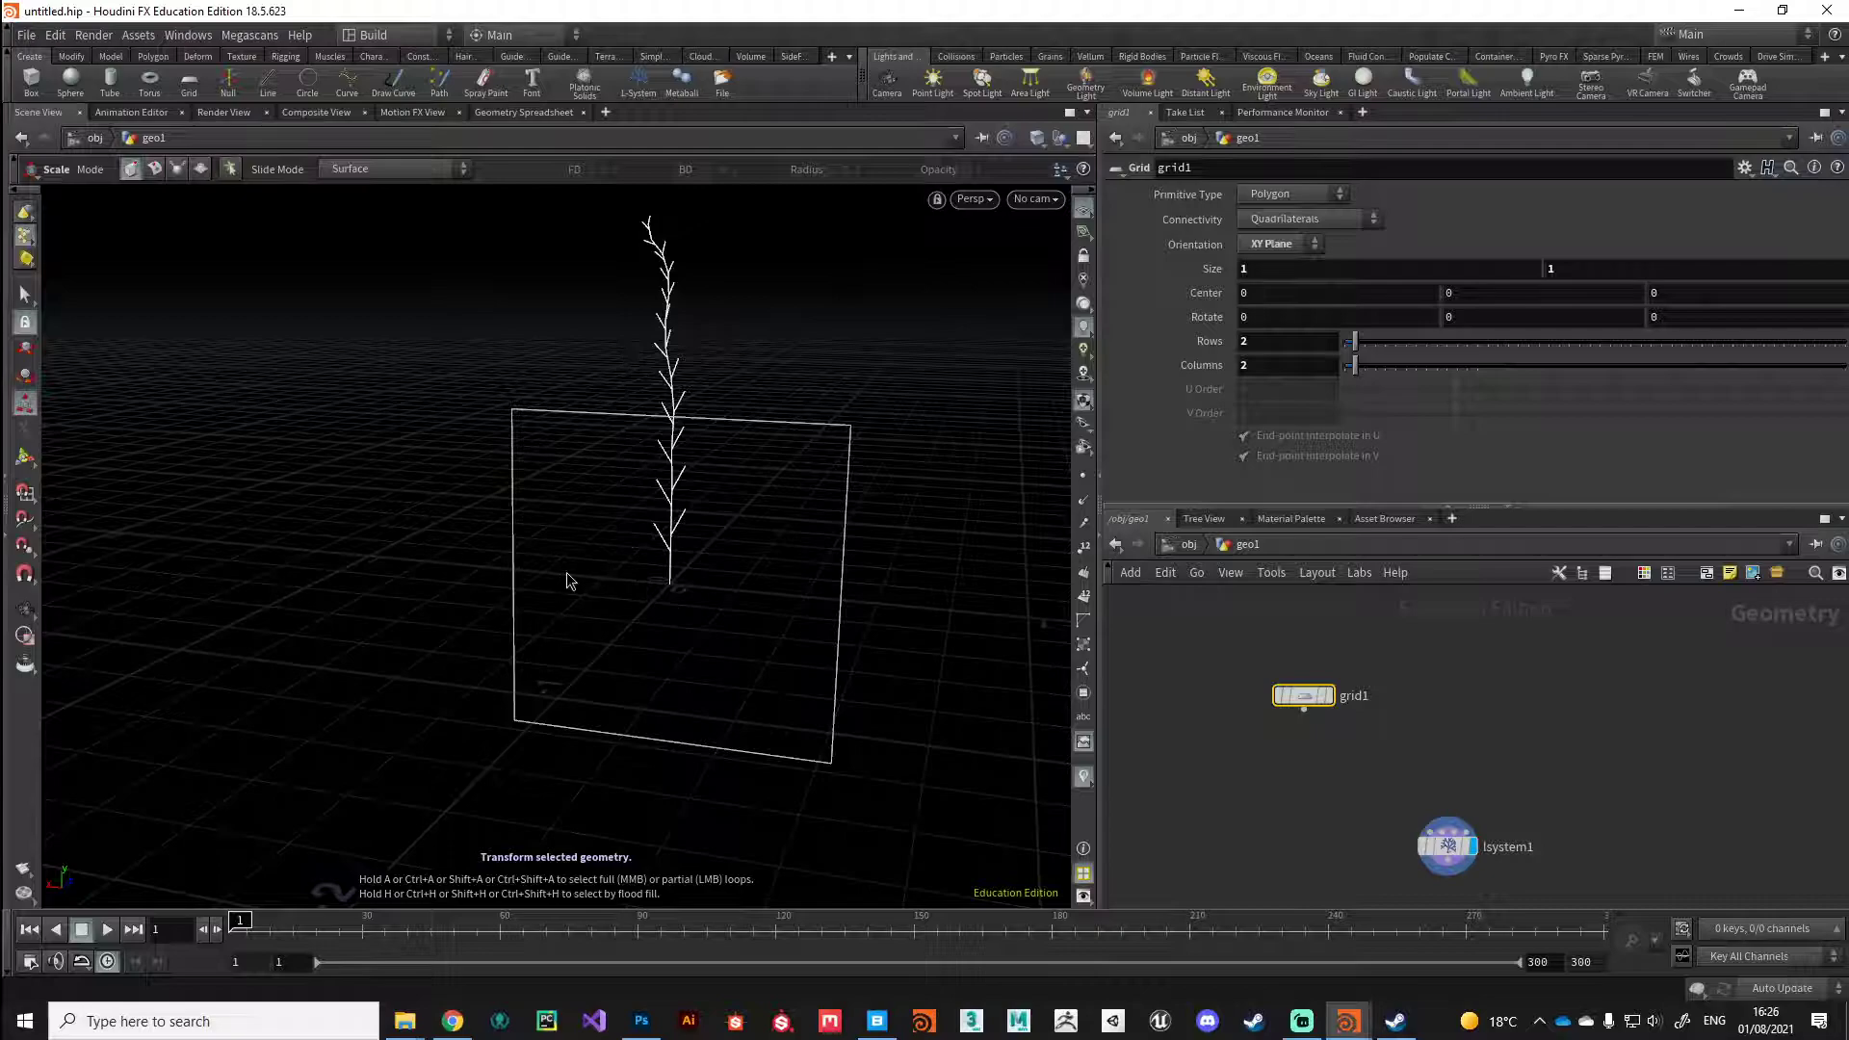
Step: Set the grid's Center Y to the expression ch("sizey")/2 using a relative channel reference to its Y size
{"action": "left_click", "coordinate": [1552, 274]}
{"action": "left_click_drag", "start_coordinate": [1551, 268], "coordinate": [1495, 306]}
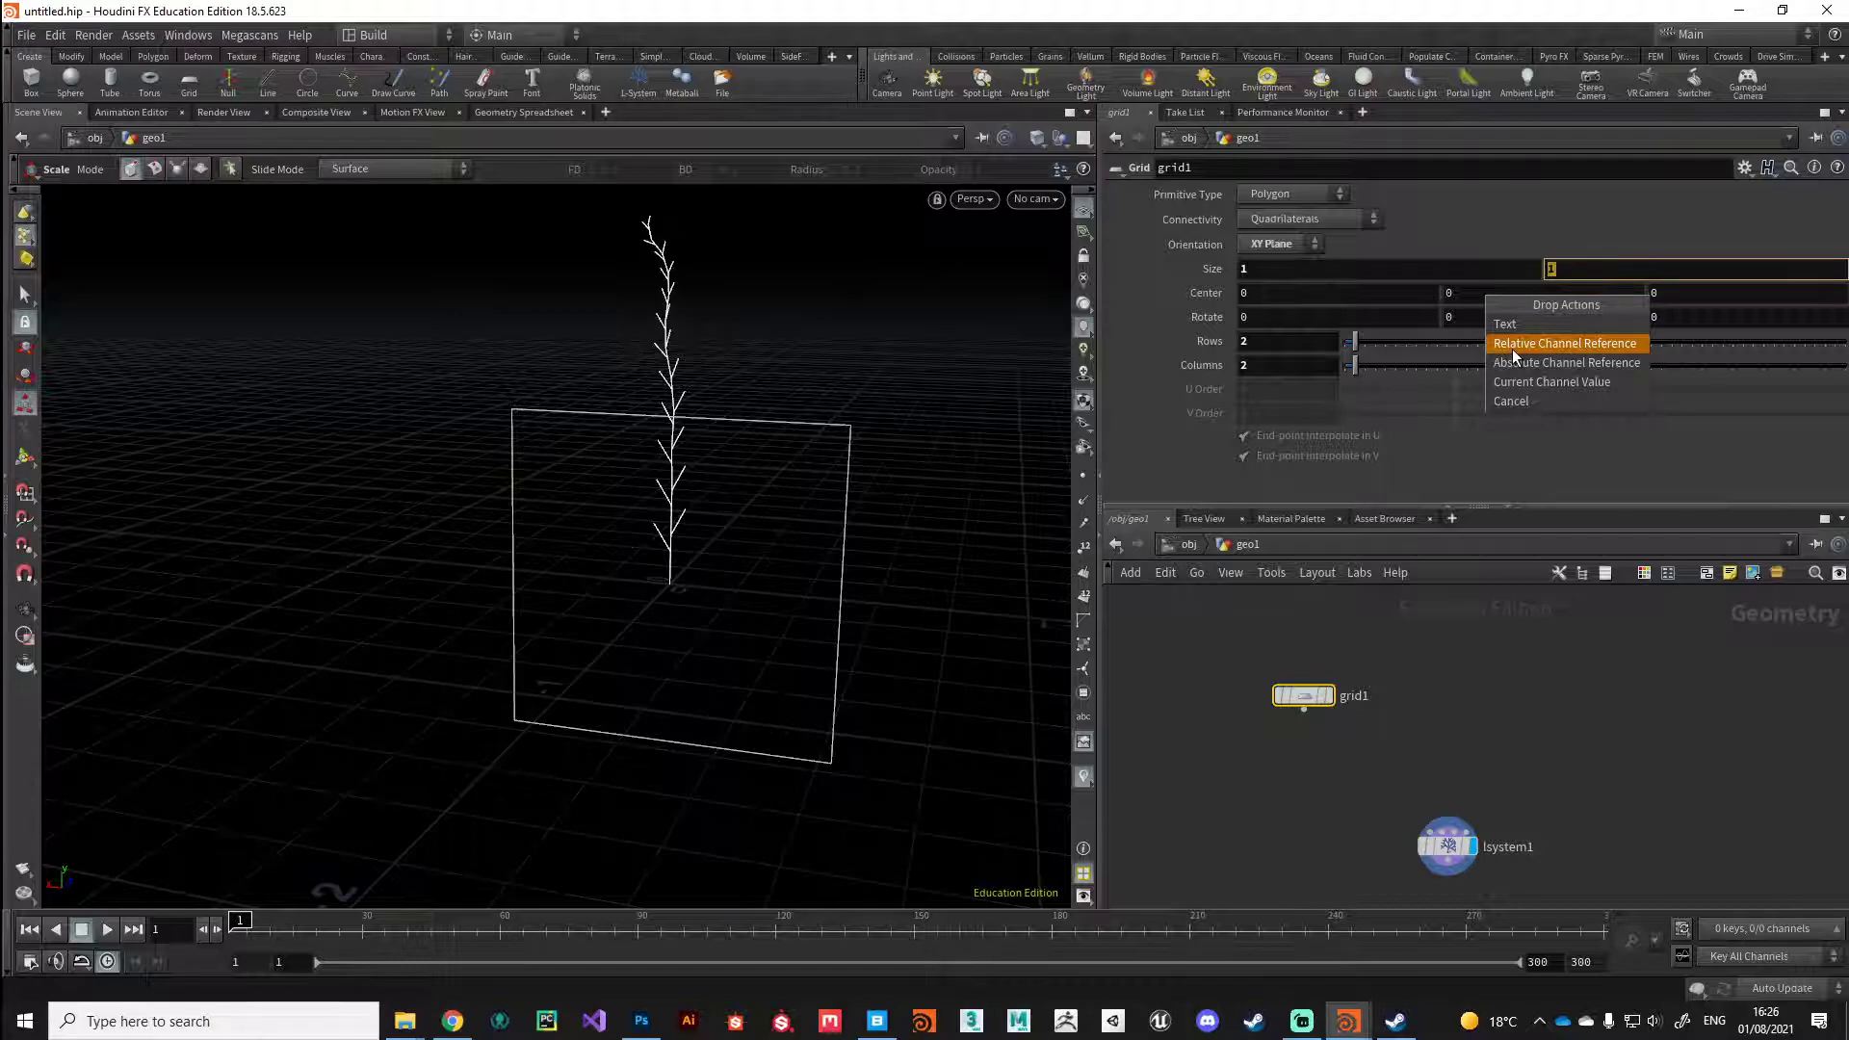
{"action": "left_click", "coordinate": [1514, 343]}
{"action": "left_click", "coordinate": [1565, 294]}
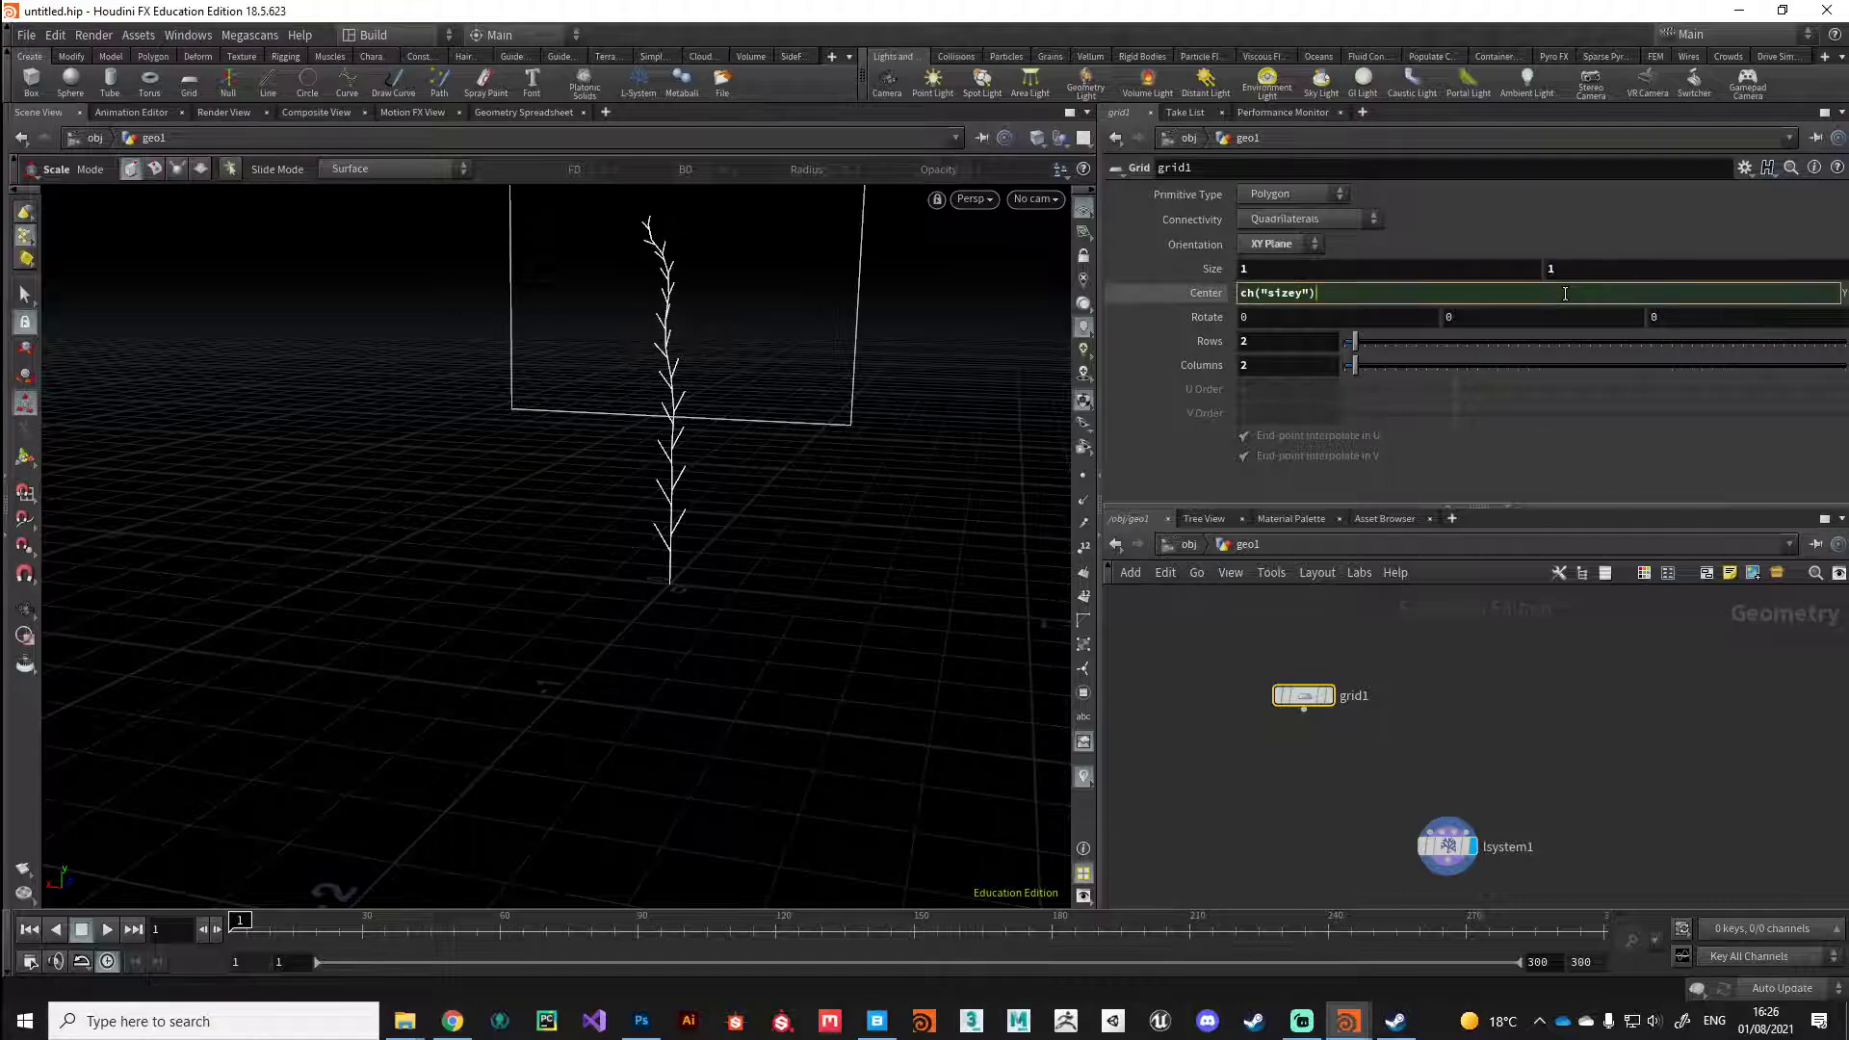
{"action": "key", "text": "Return"}
{"action": "key", "text": "Escape"}
{"action": "middle_click_drag", "start_coordinate": [697, 505], "coordinate": [697, 638]}
{"action": "key", "text": "e"}
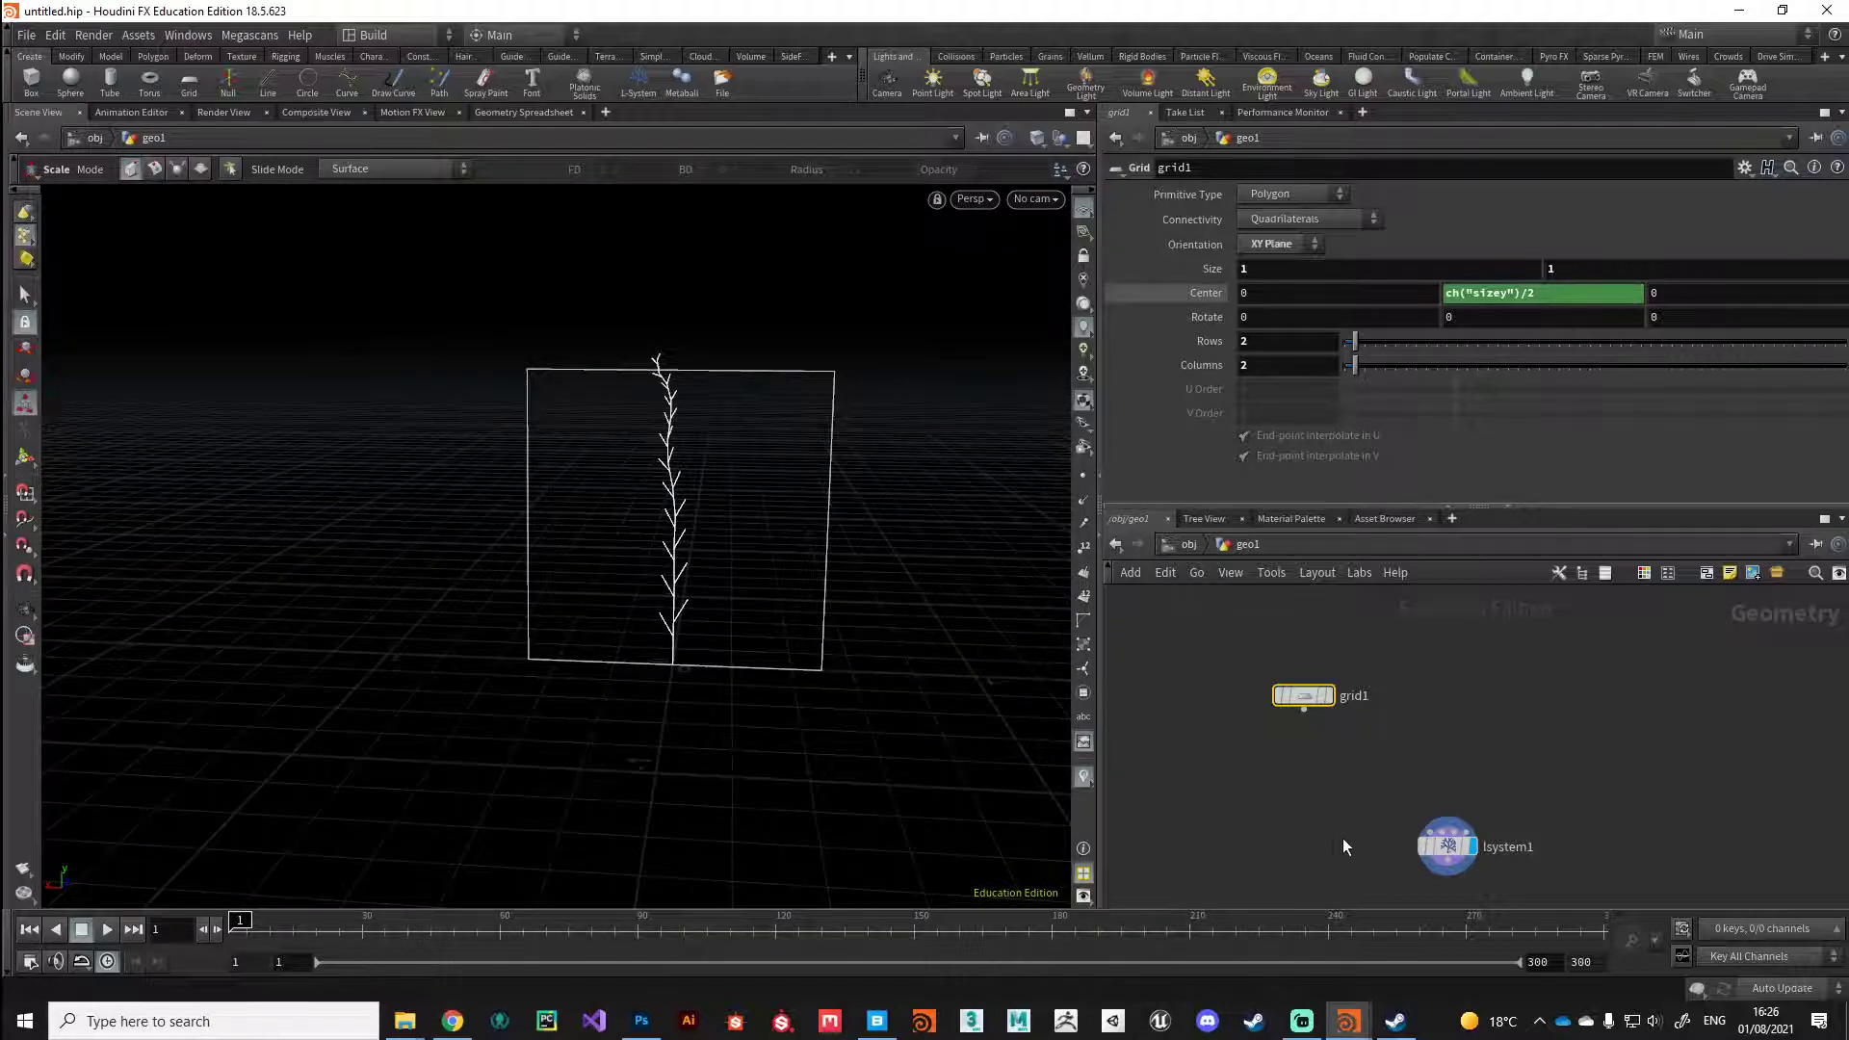
Step: Connect the grid's output to the L-system's Leaf J input and inspect the square leaves on the branches
{"action": "middle_click_drag", "start_coordinate": [1346, 842], "coordinate": [1291, 751]}
{"action": "scroll", "coordinate": [1267, 651], "scroll_direction": "up", "scroll_amount": 1}
{"action": "left_click", "coordinate": [1262, 625]}
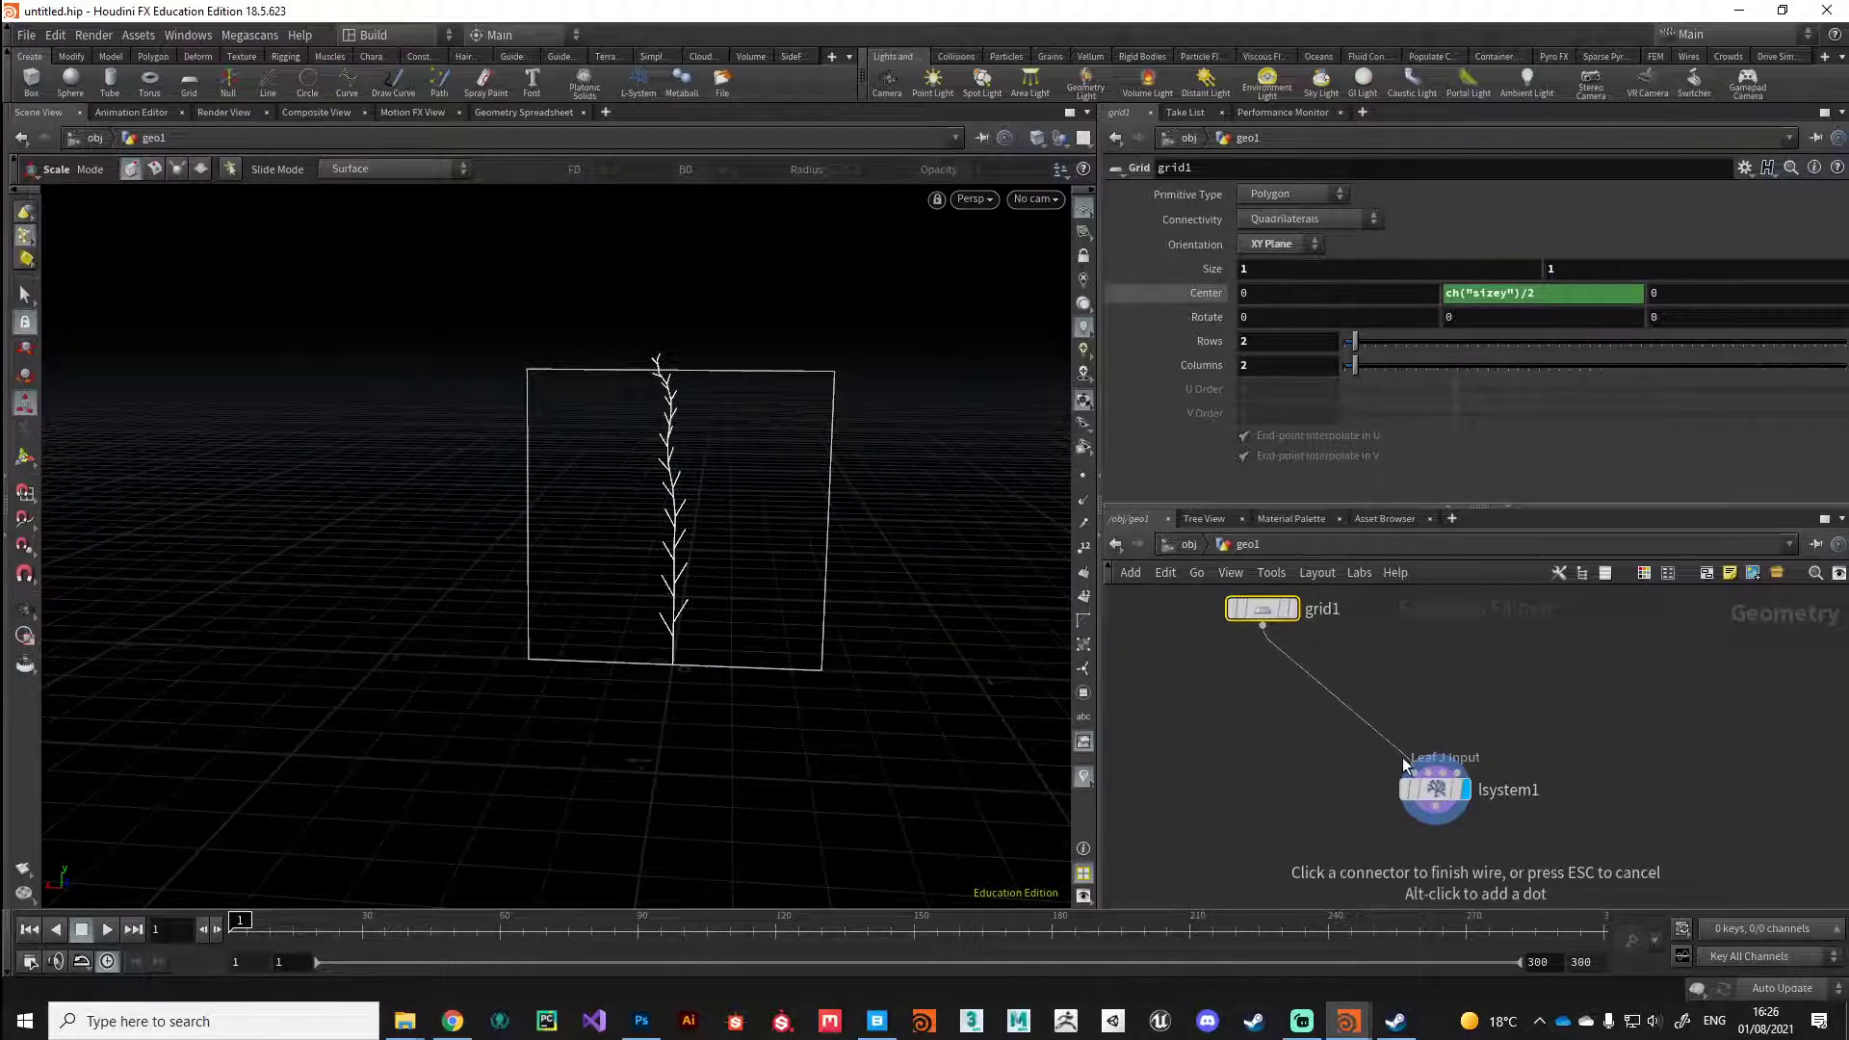
{"action": "left_click", "coordinate": [1415, 762]}
{"action": "key", "text": "Escape"}
{"action": "scroll", "coordinate": [705, 586], "scroll_direction": "up", "scroll_amount": 6}
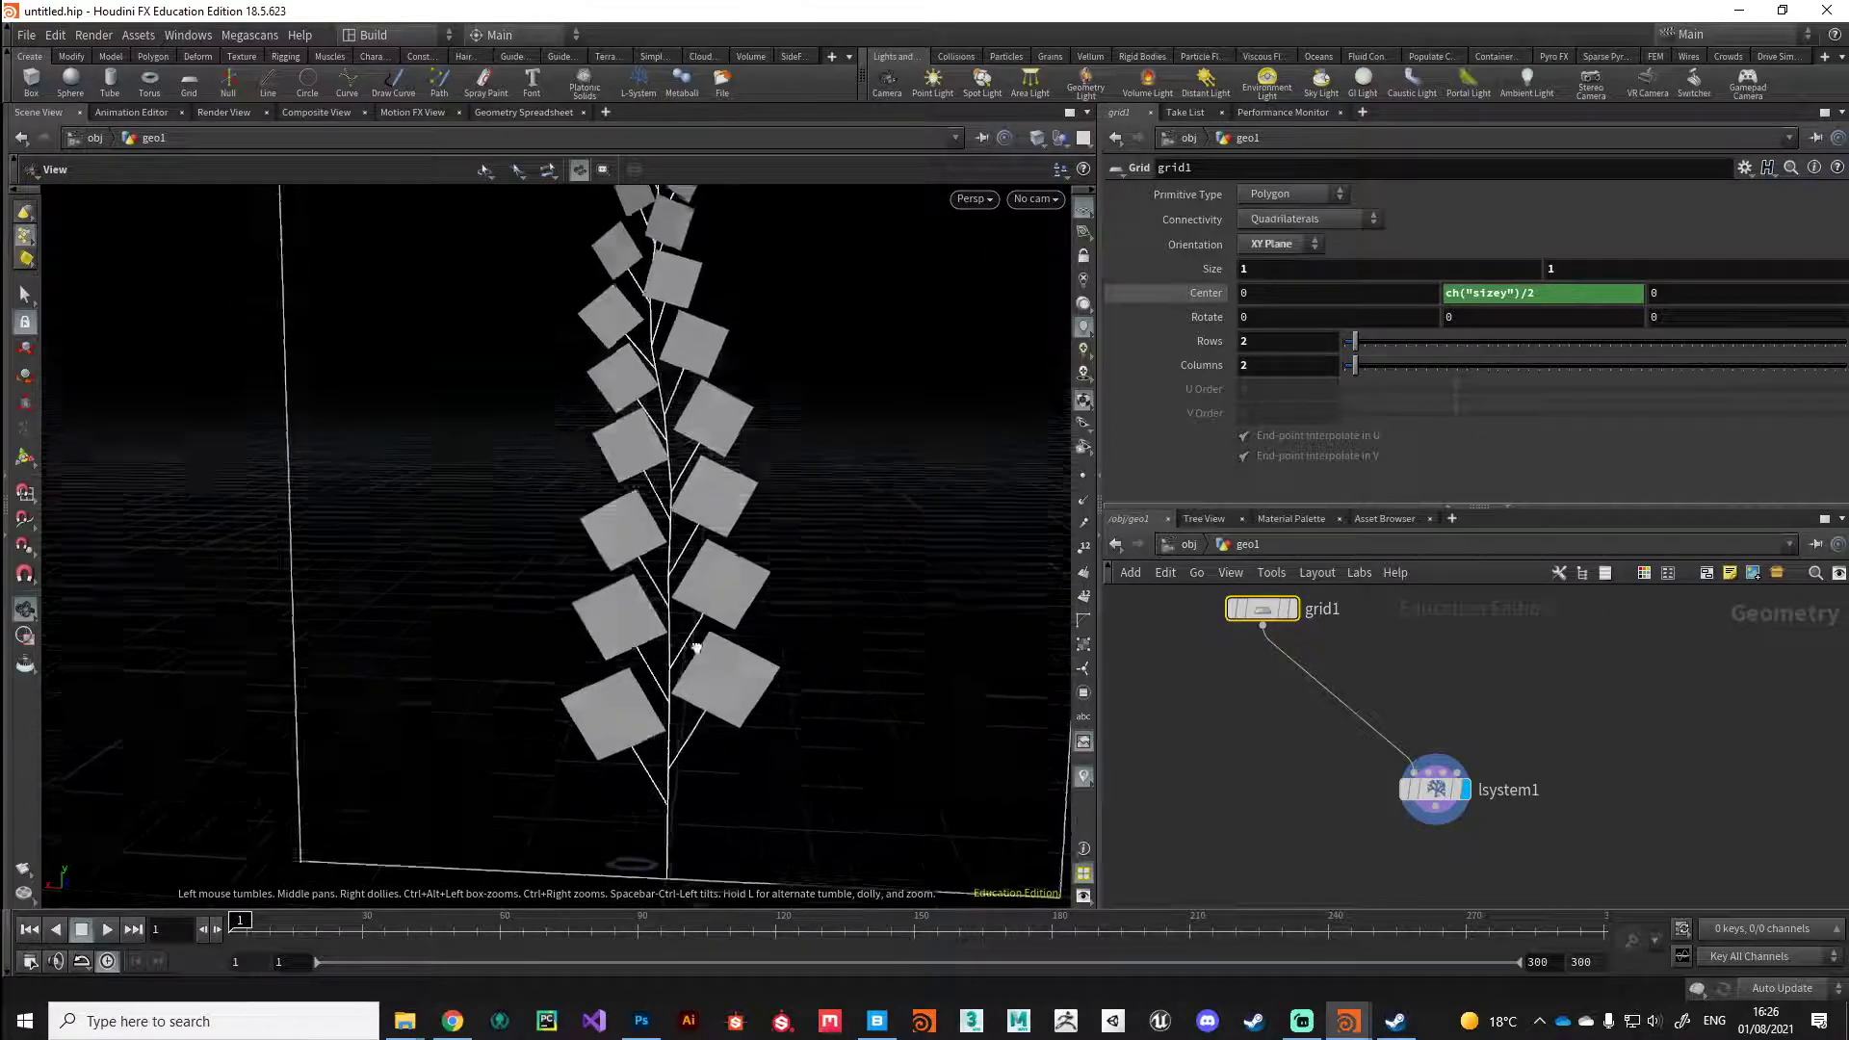
{"action": "left_click_drag", "start_coordinate": [684, 635], "coordinate": [1091, 691]}
{"action": "key", "text": "e"}
{"action": "left_click", "coordinate": [1223, 711]}
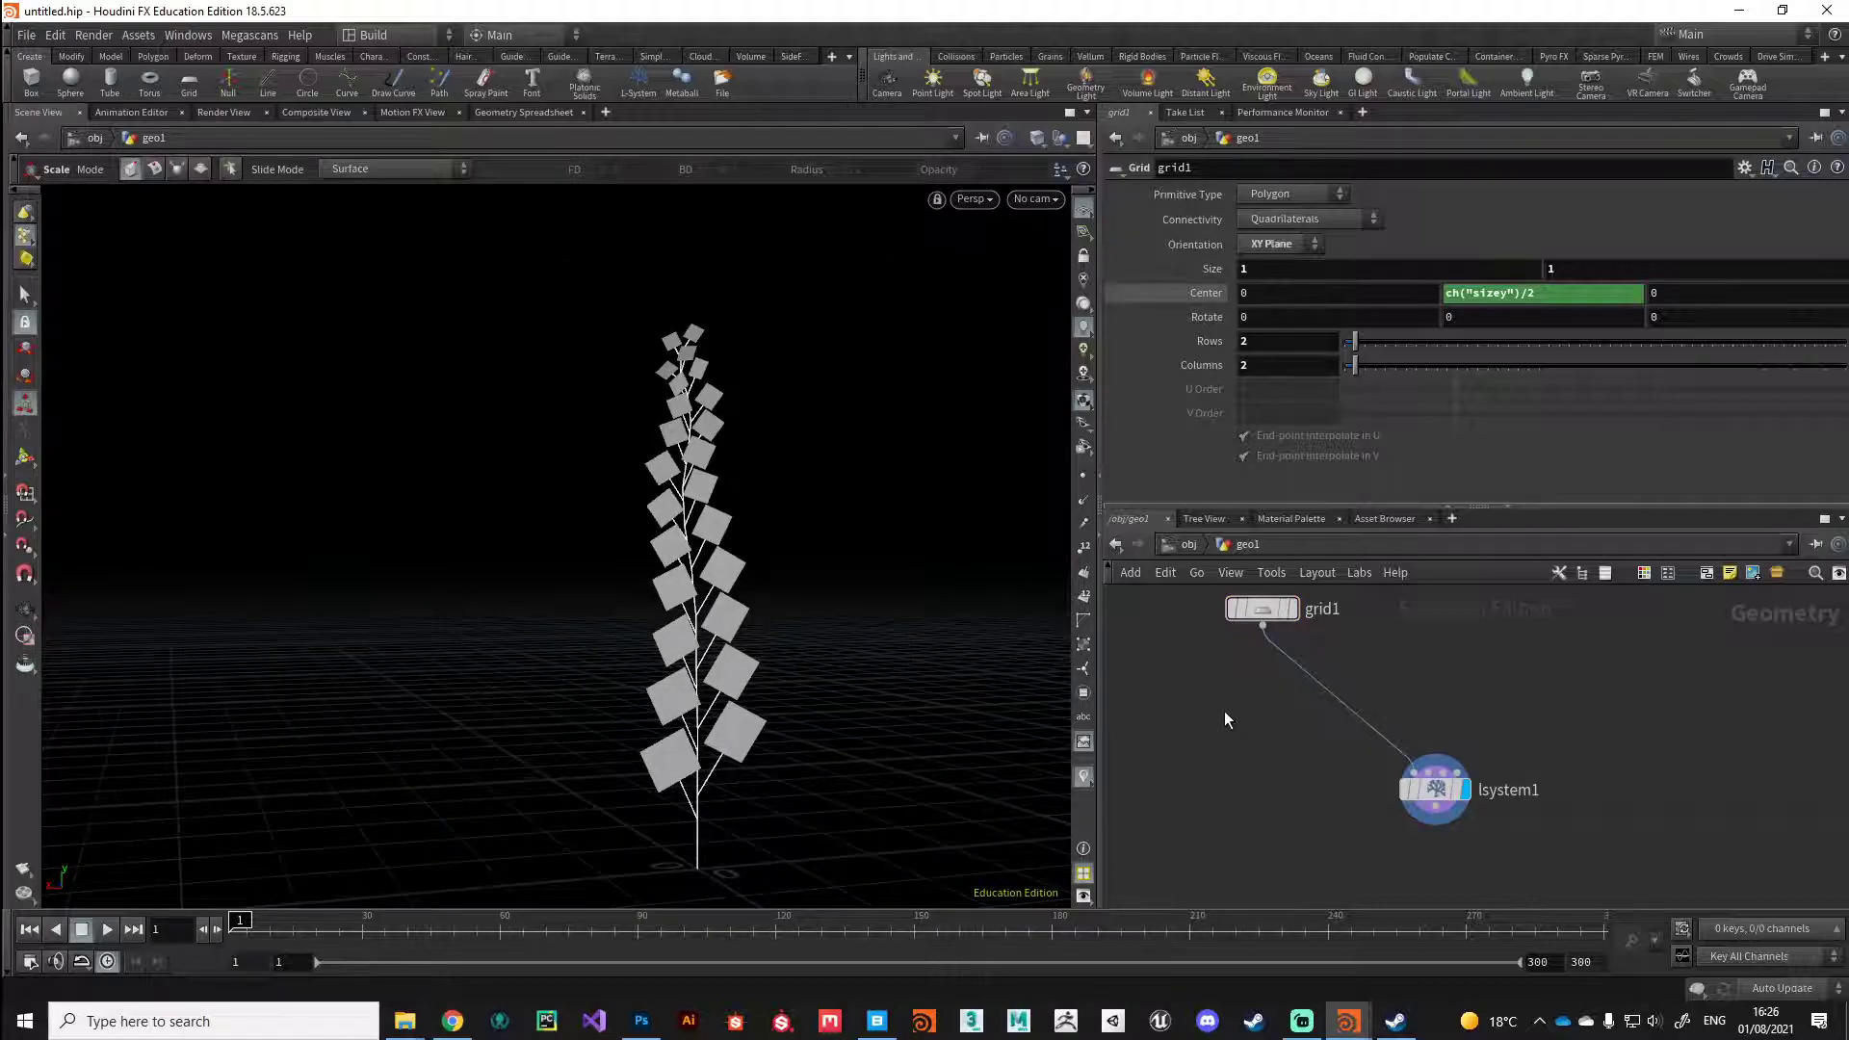
Step: Insert a UV Project node between the grid and the L-system, align it under the grid and display its output
{"action": "key", "text": "Tab"}
{"action": "type", "text": "uv"}
{"action": "key", "text": "Return"}
{"action": "left_click", "coordinate": [1292, 692]}
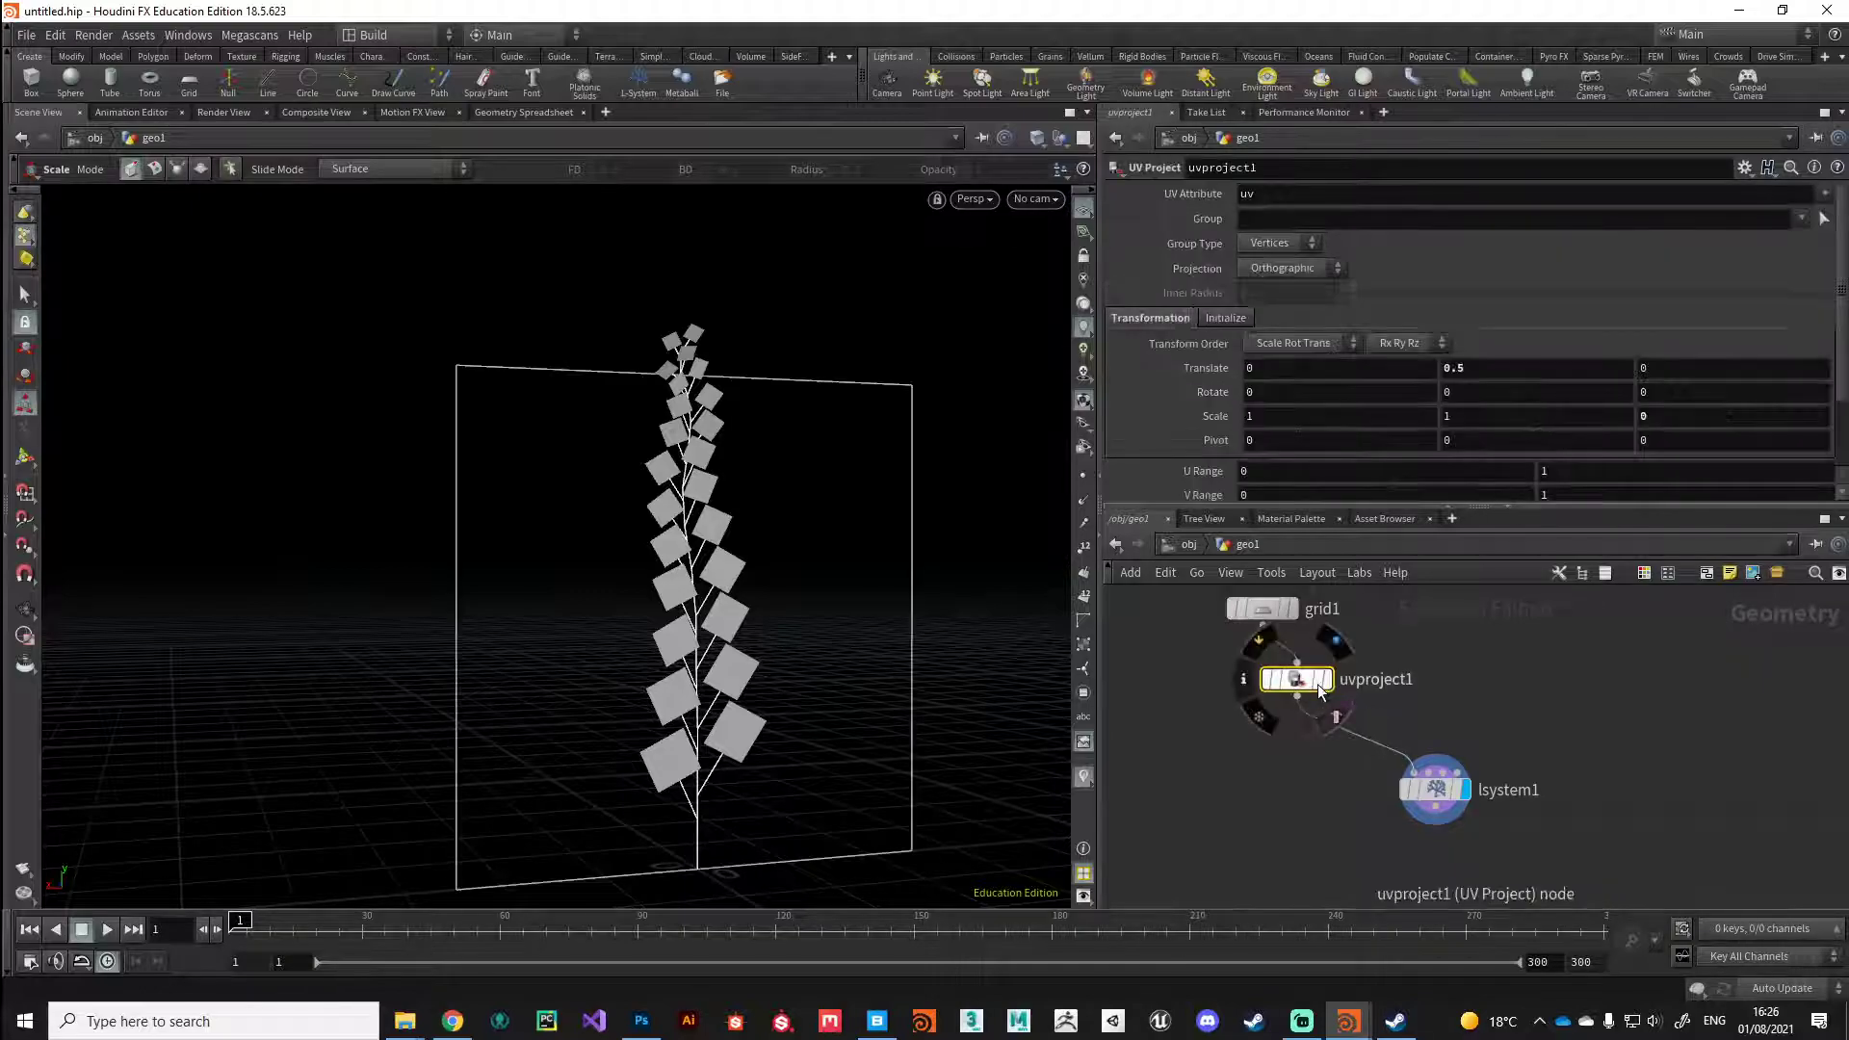
{"action": "left_click", "coordinate": [1329, 657]}
{"action": "left_click_drag", "start_coordinate": [1257, 686], "coordinate": [1232, 680]}
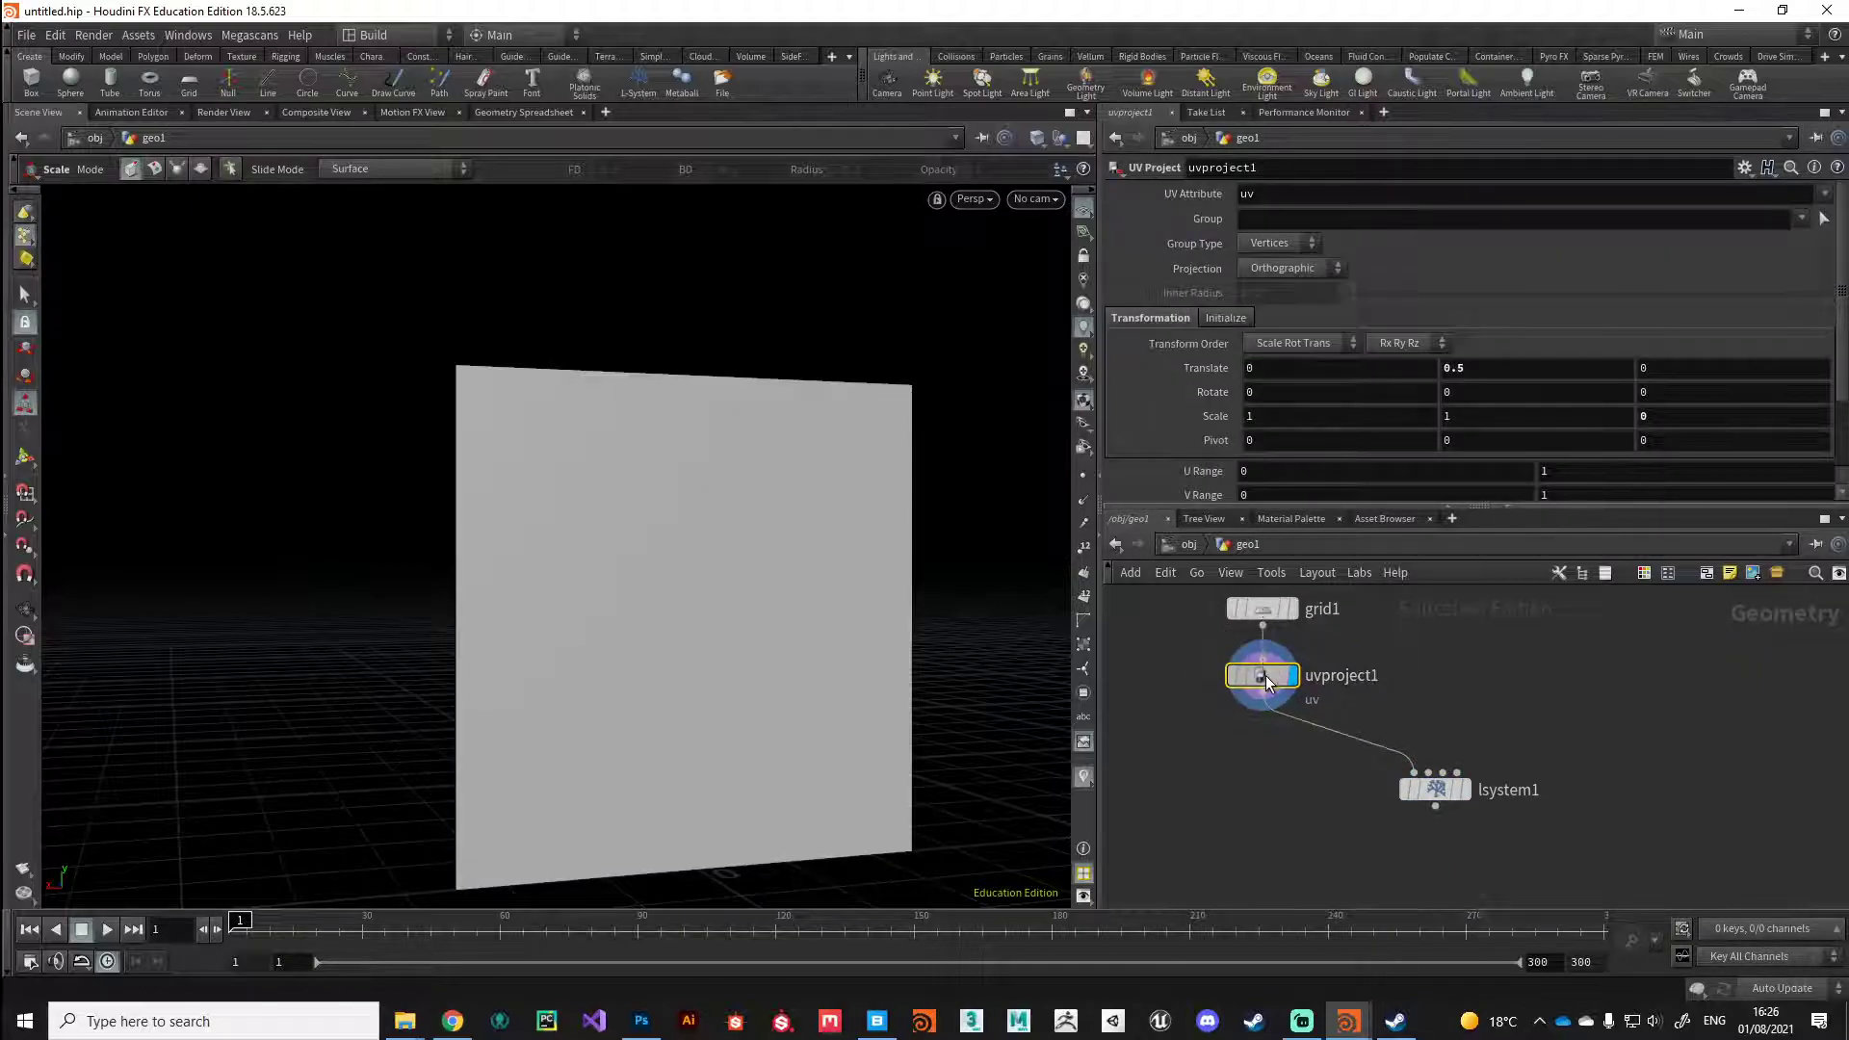
Step: Initialize the UV projection with the To Best Plane method and check the result in the UV view
{"action": "left_click", "coordinate": [1226, 318]}
{"action": "left_click", "coordinate": [1281, 368]}
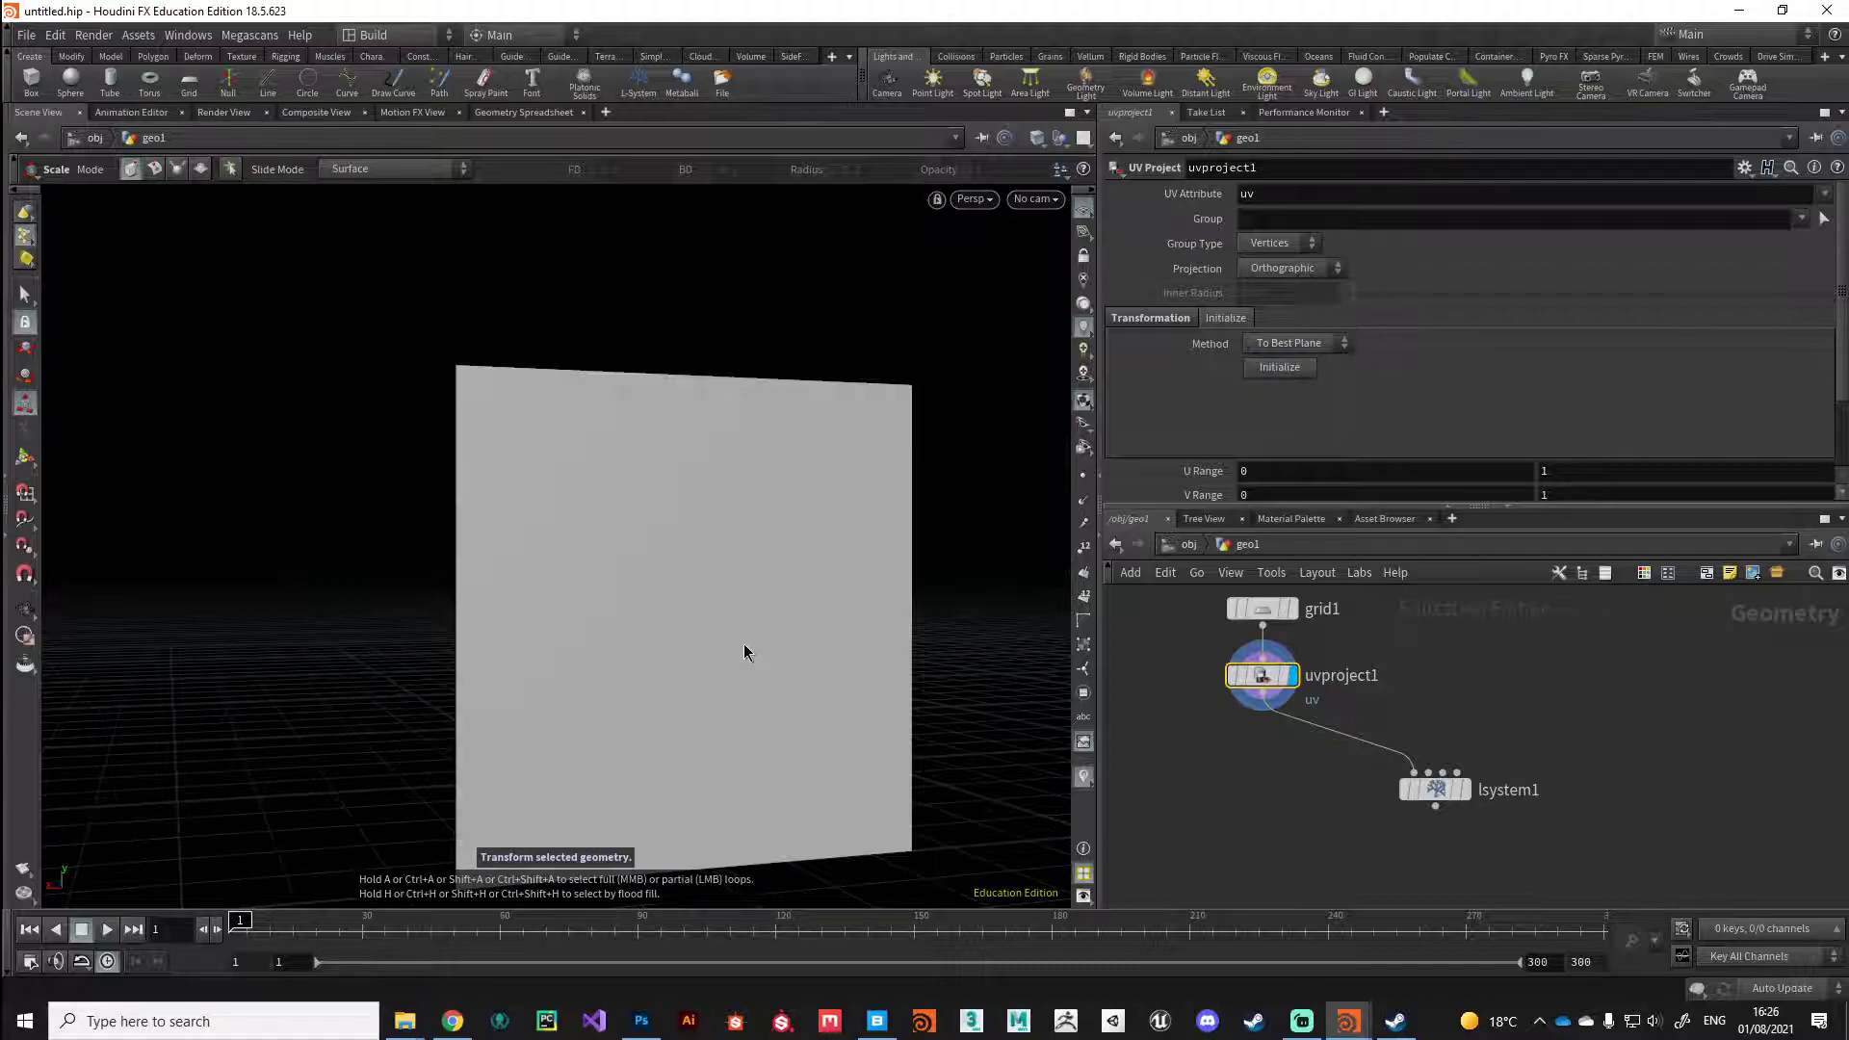
{"action": "key", "text": "space+5"}
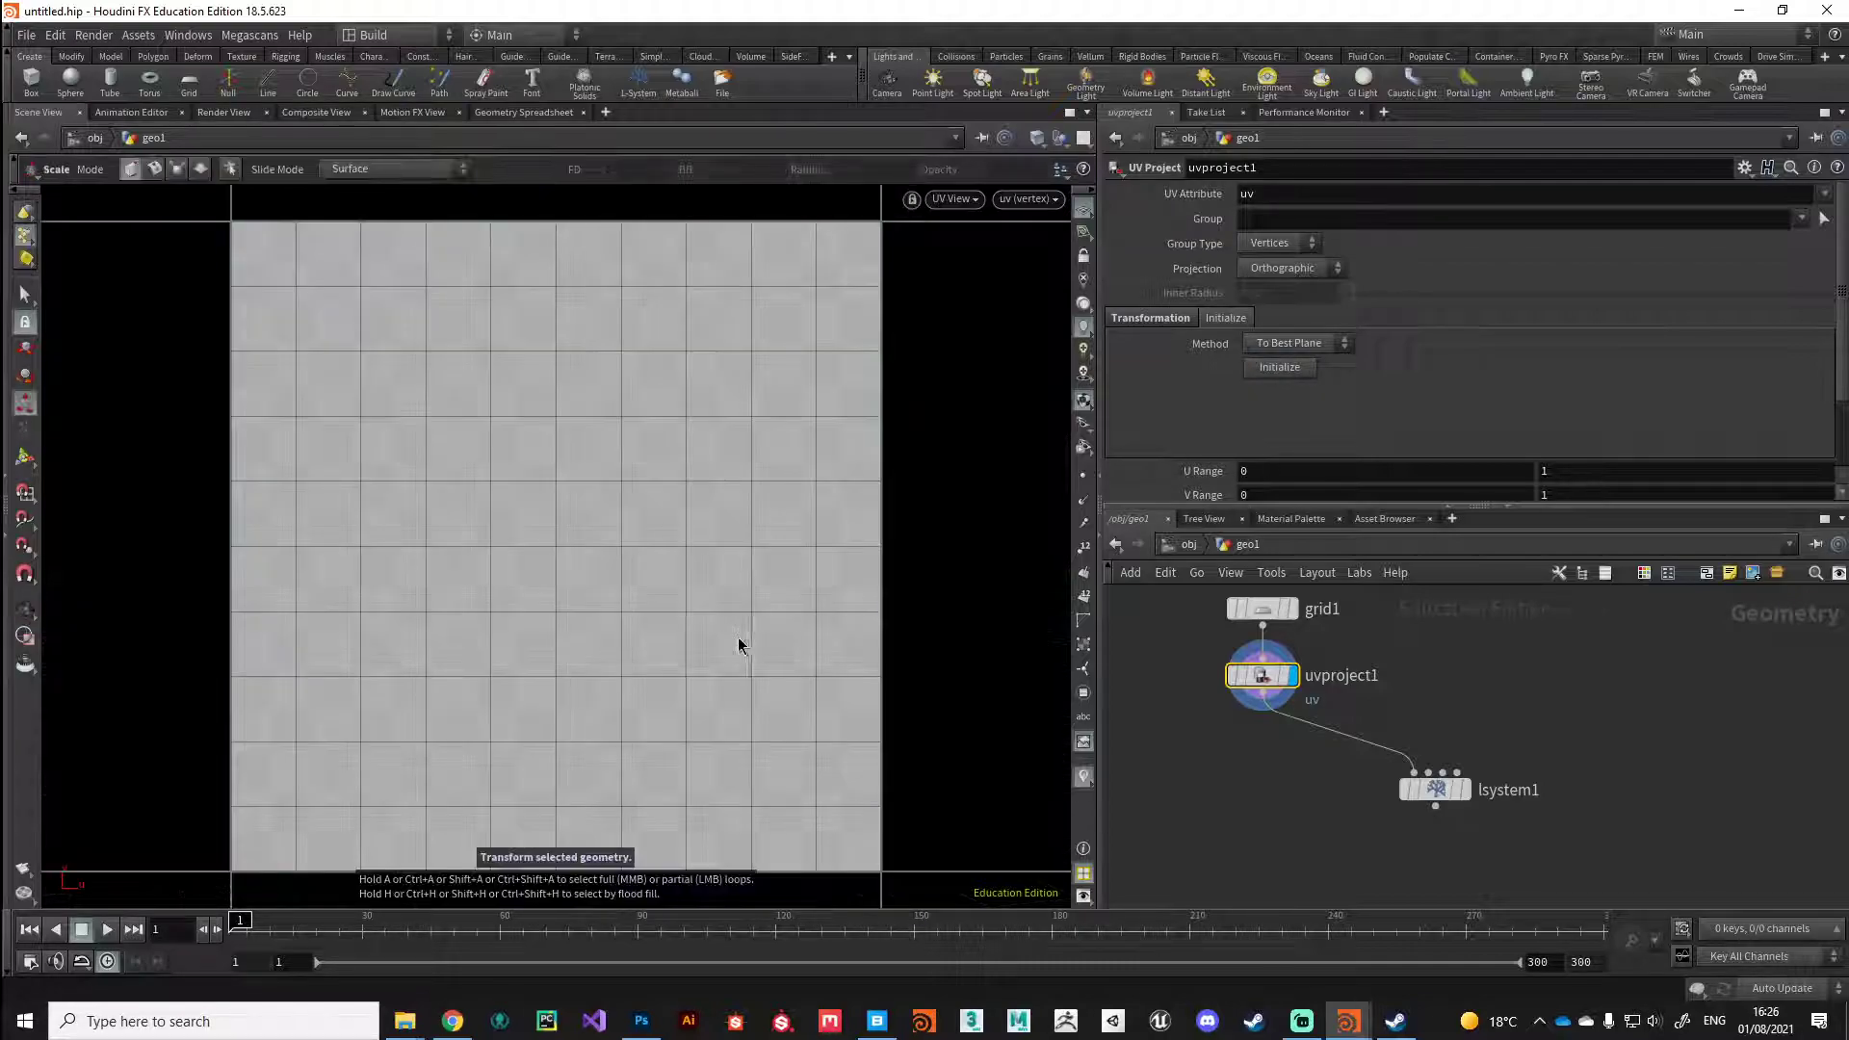
{"action": "scroll", "coordinate": [655, 610], "scroll_direction": "down", "scroll_amount": 3}
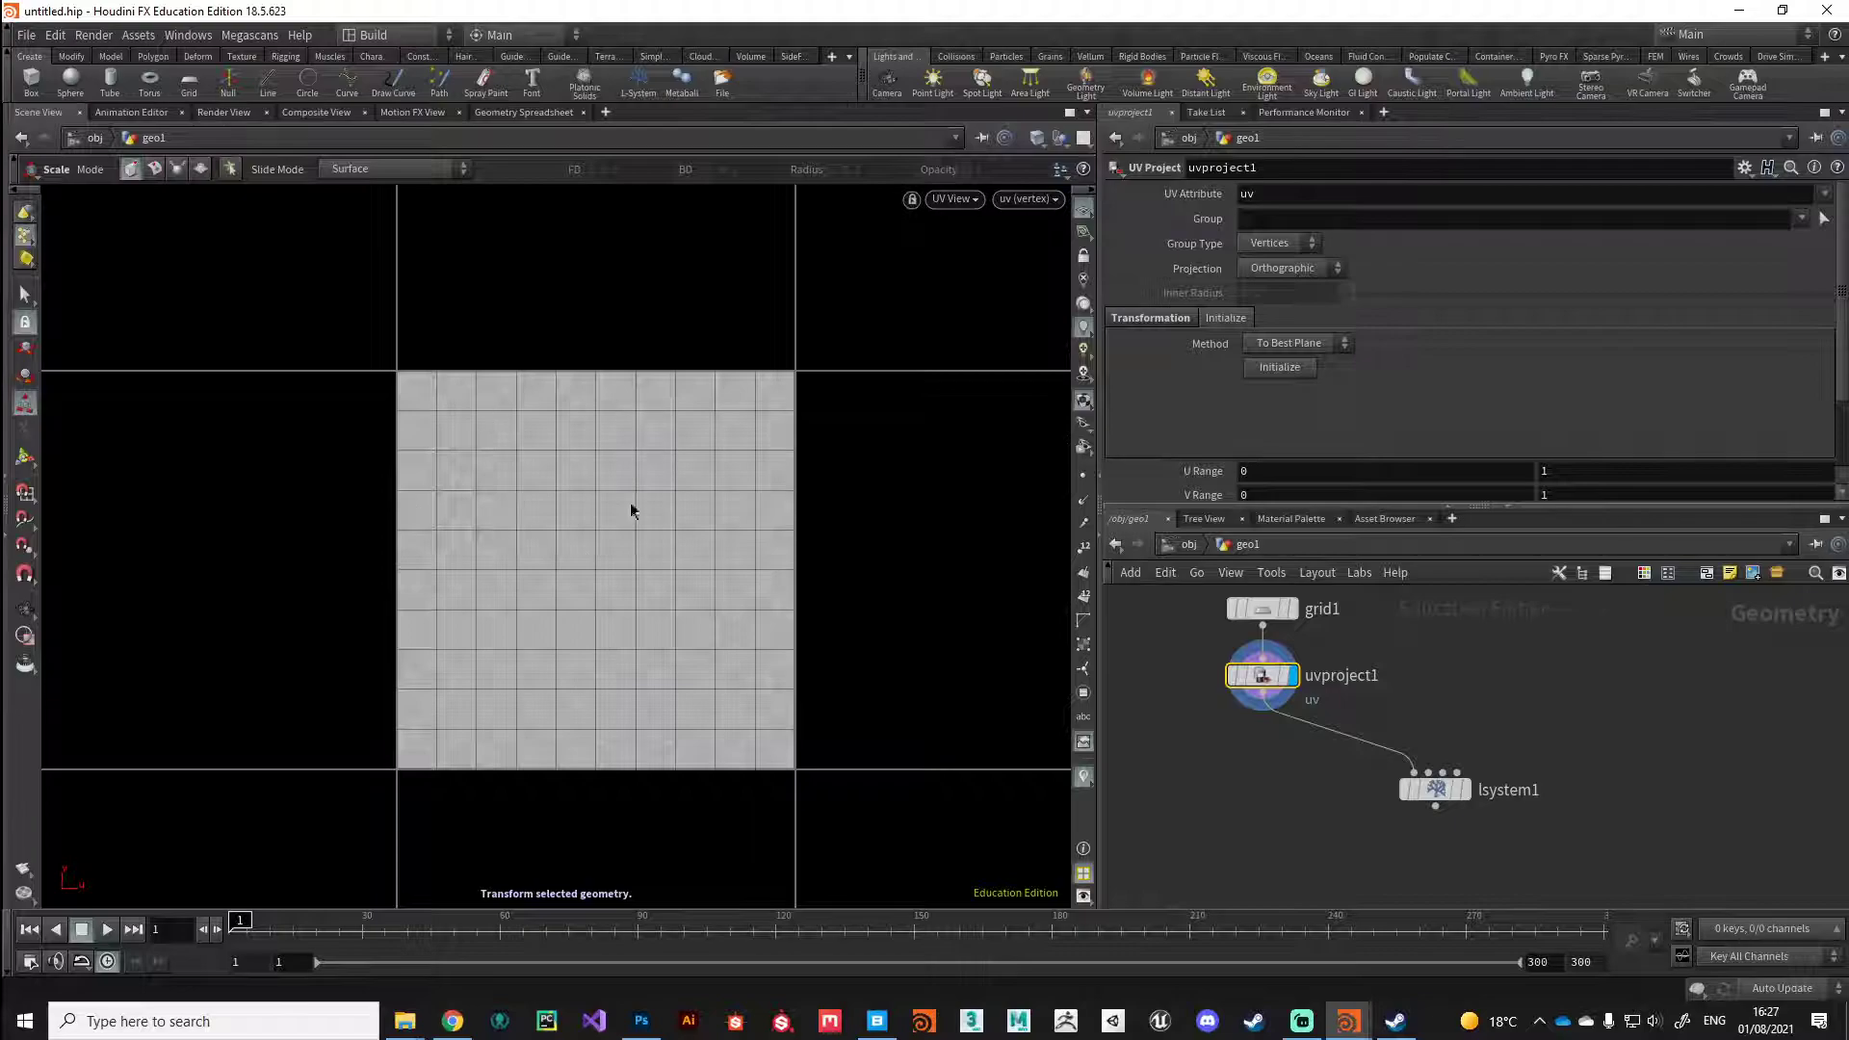
{"action": "middle_click_drag", "start_coordinate": [677, 553], "coordinate": [619, 543]}
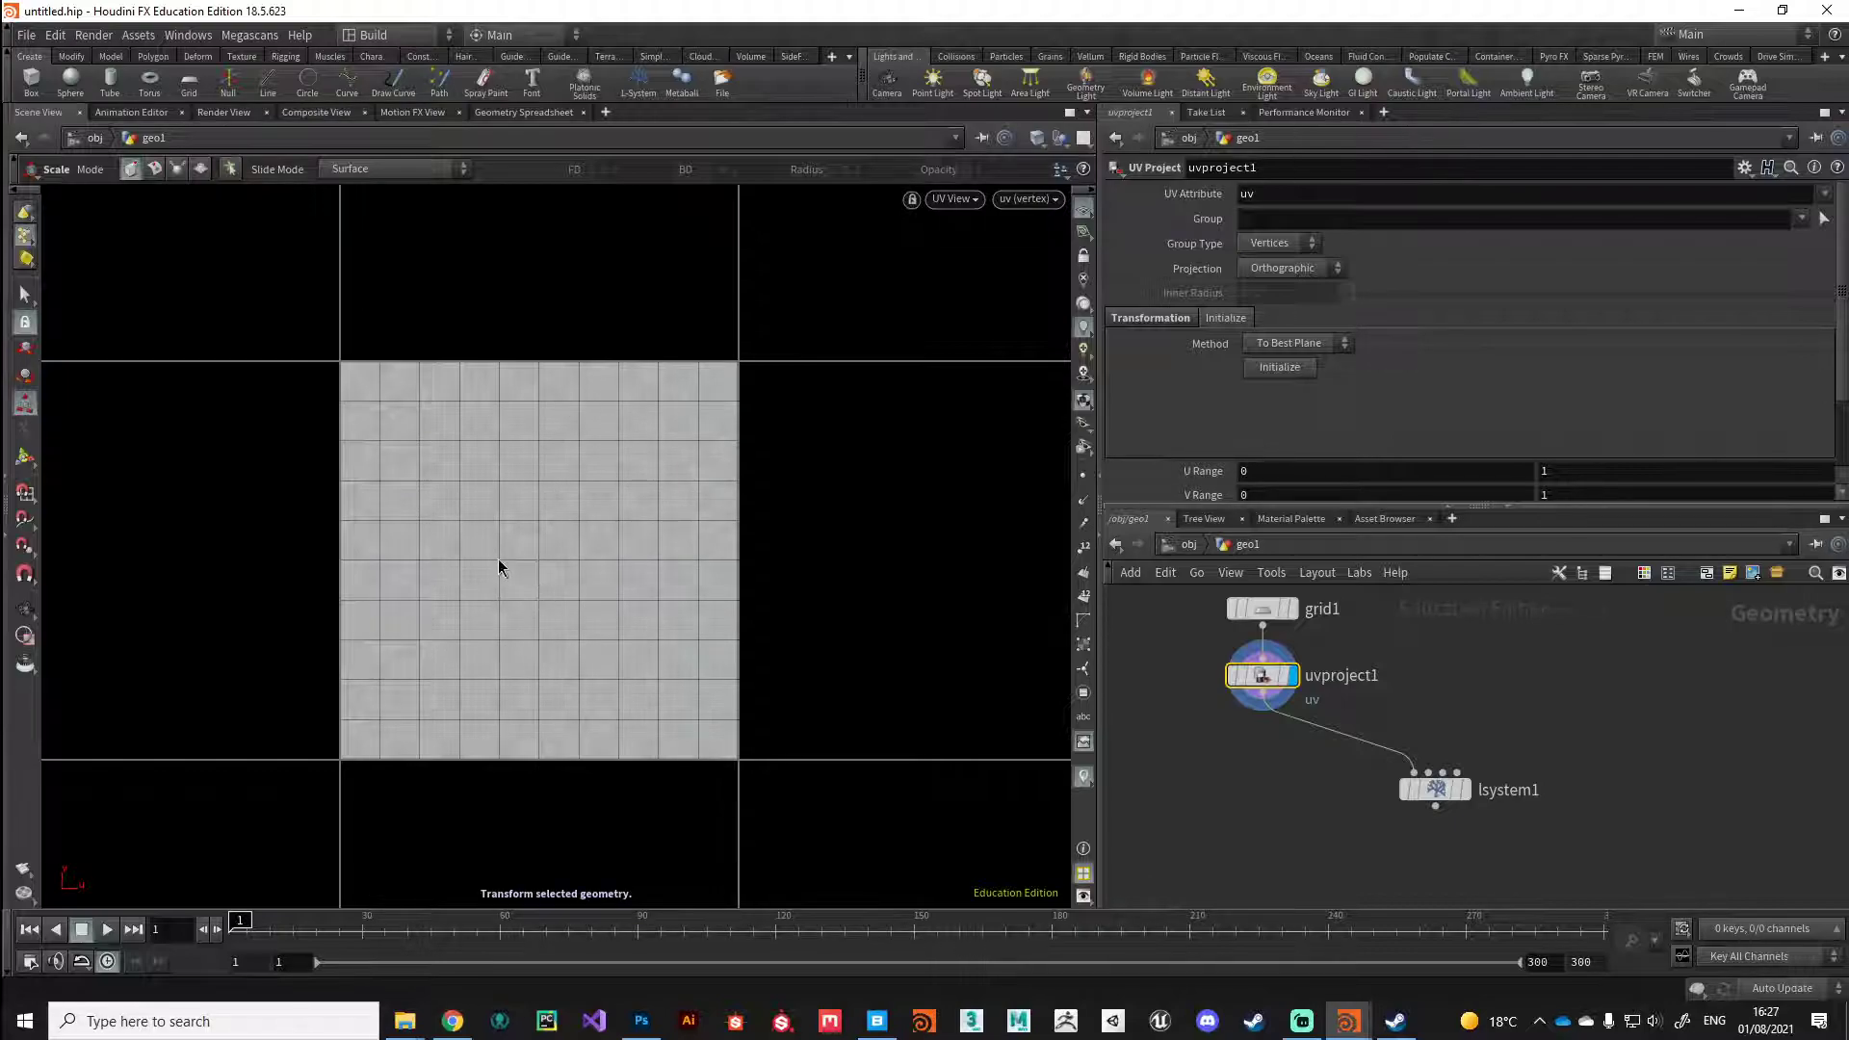
Step: Set the UV view's background to the pgoe23p_2K opacity image from IvyGenerator/img and switch the view to wireframe
{"action": "key", "text": "d"}
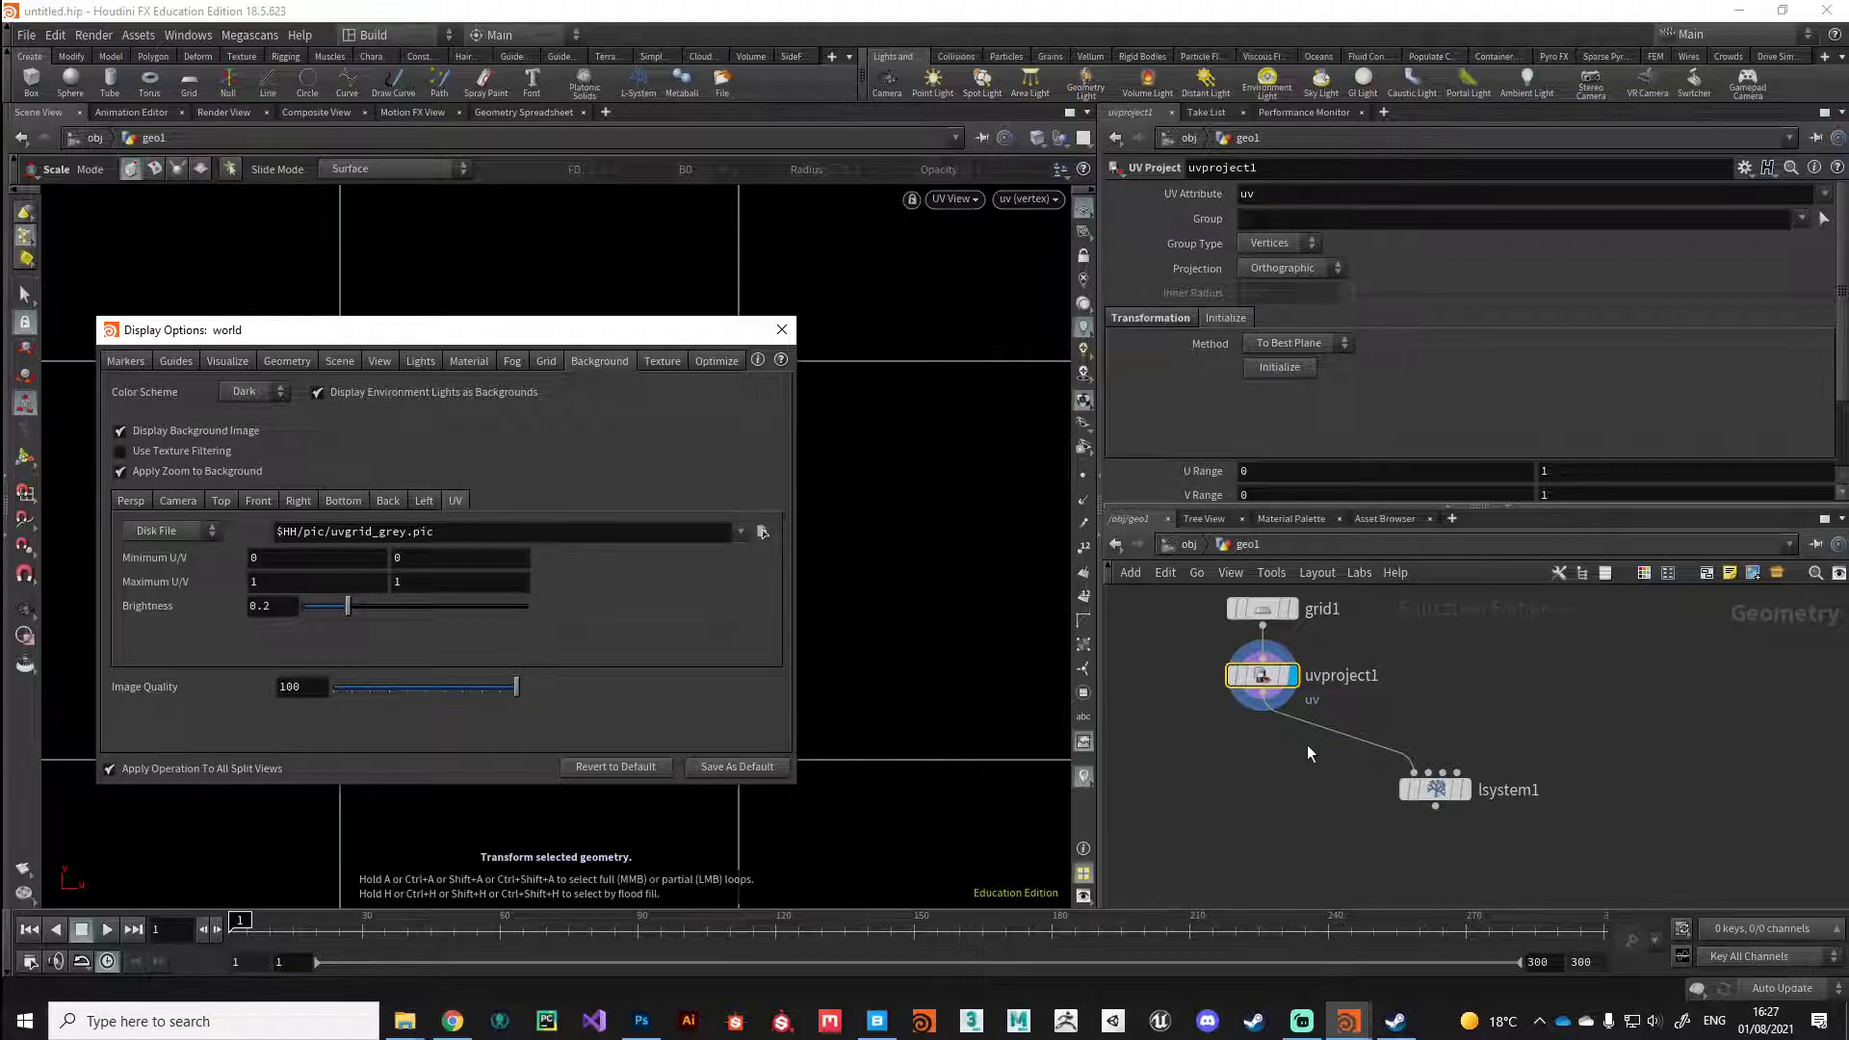
{"action": "key", "text": "super+e"}
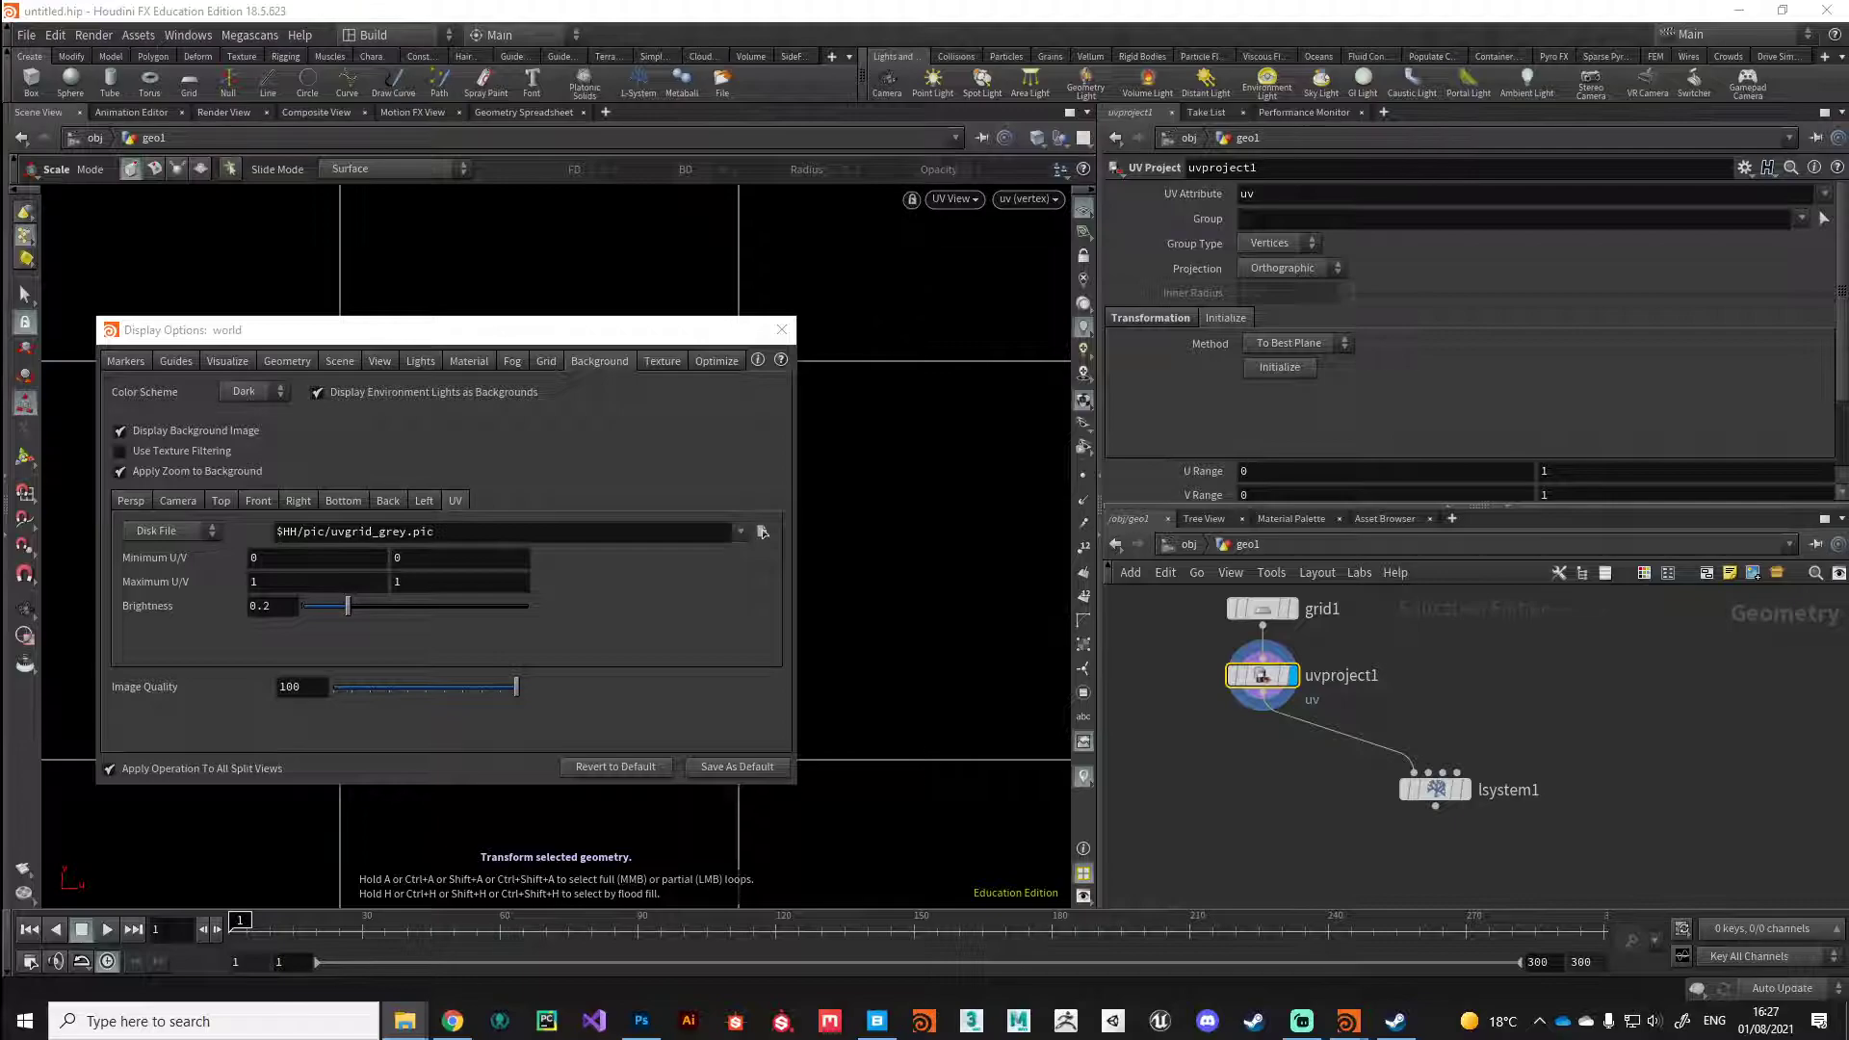
{"action": "left_click_drag", "start_coordinate": [1839, 731], "coordinate": [465, 533]}
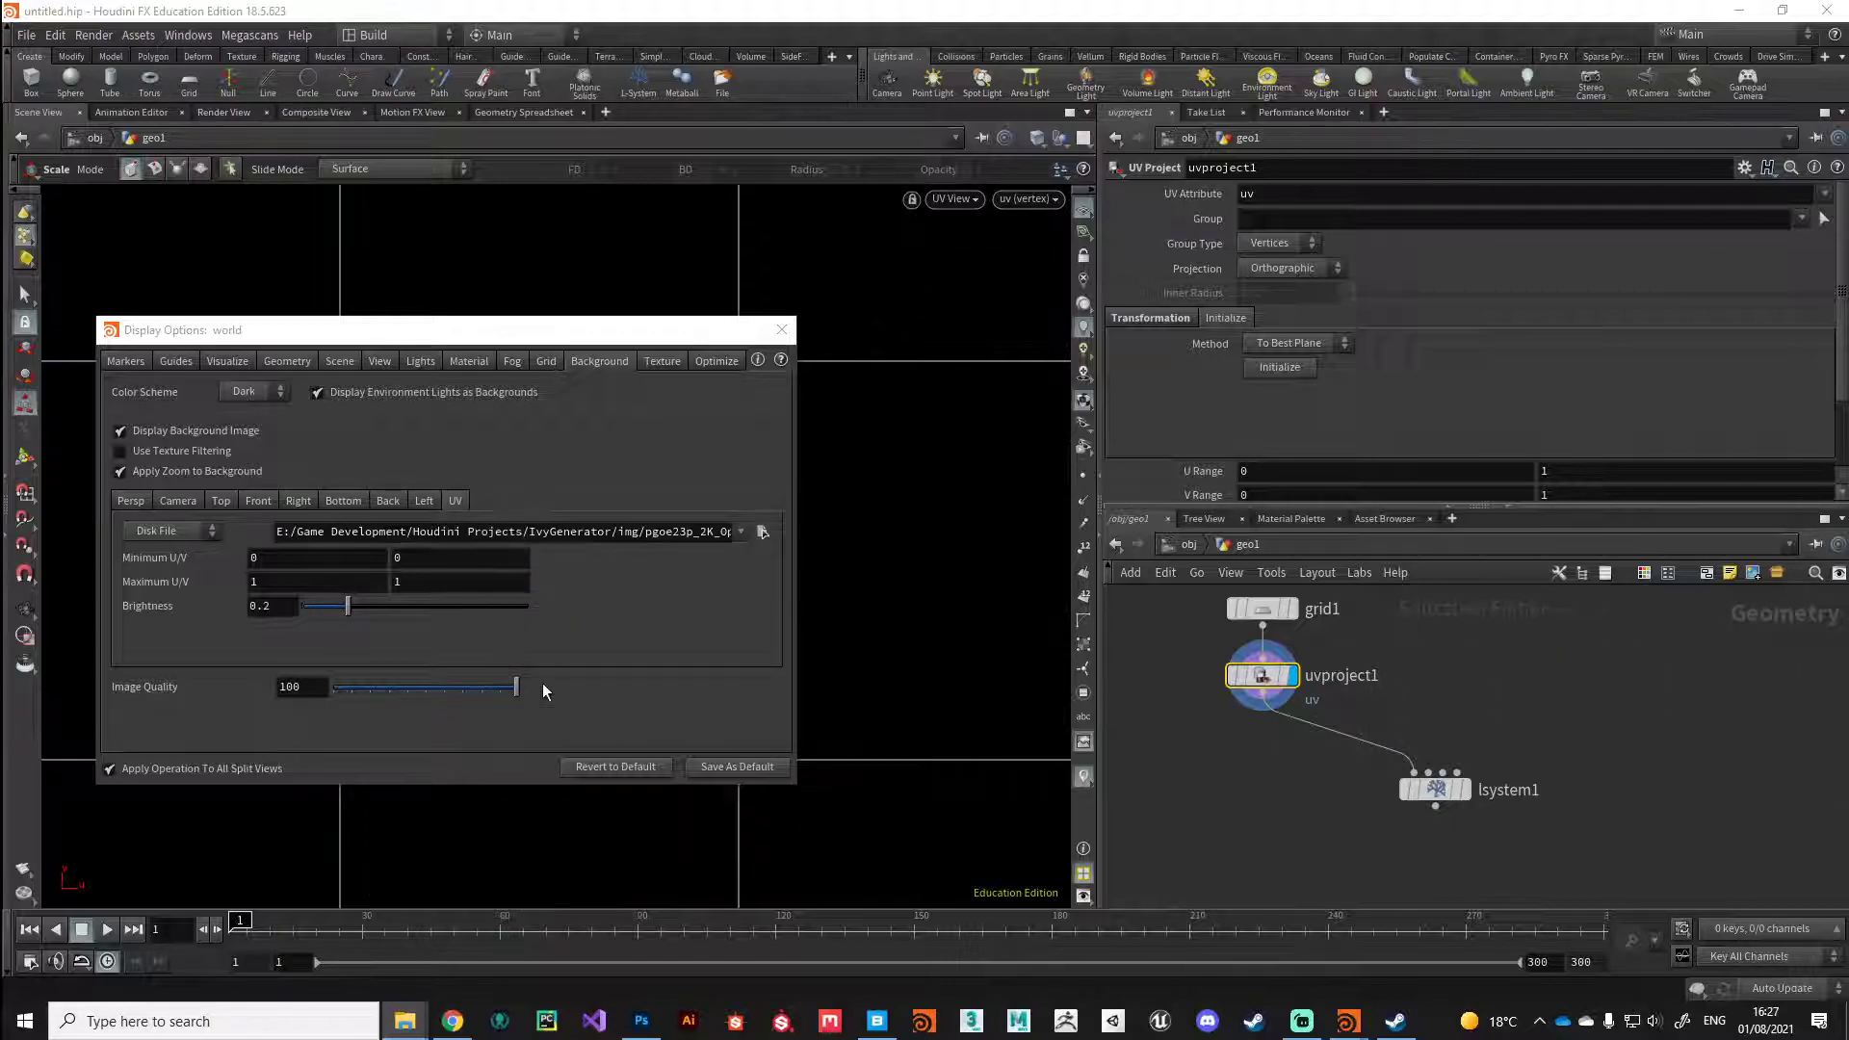
{"action": "left_click_drag", "start_coordinate": [501, 332], "coordinate": [1384, 295]}
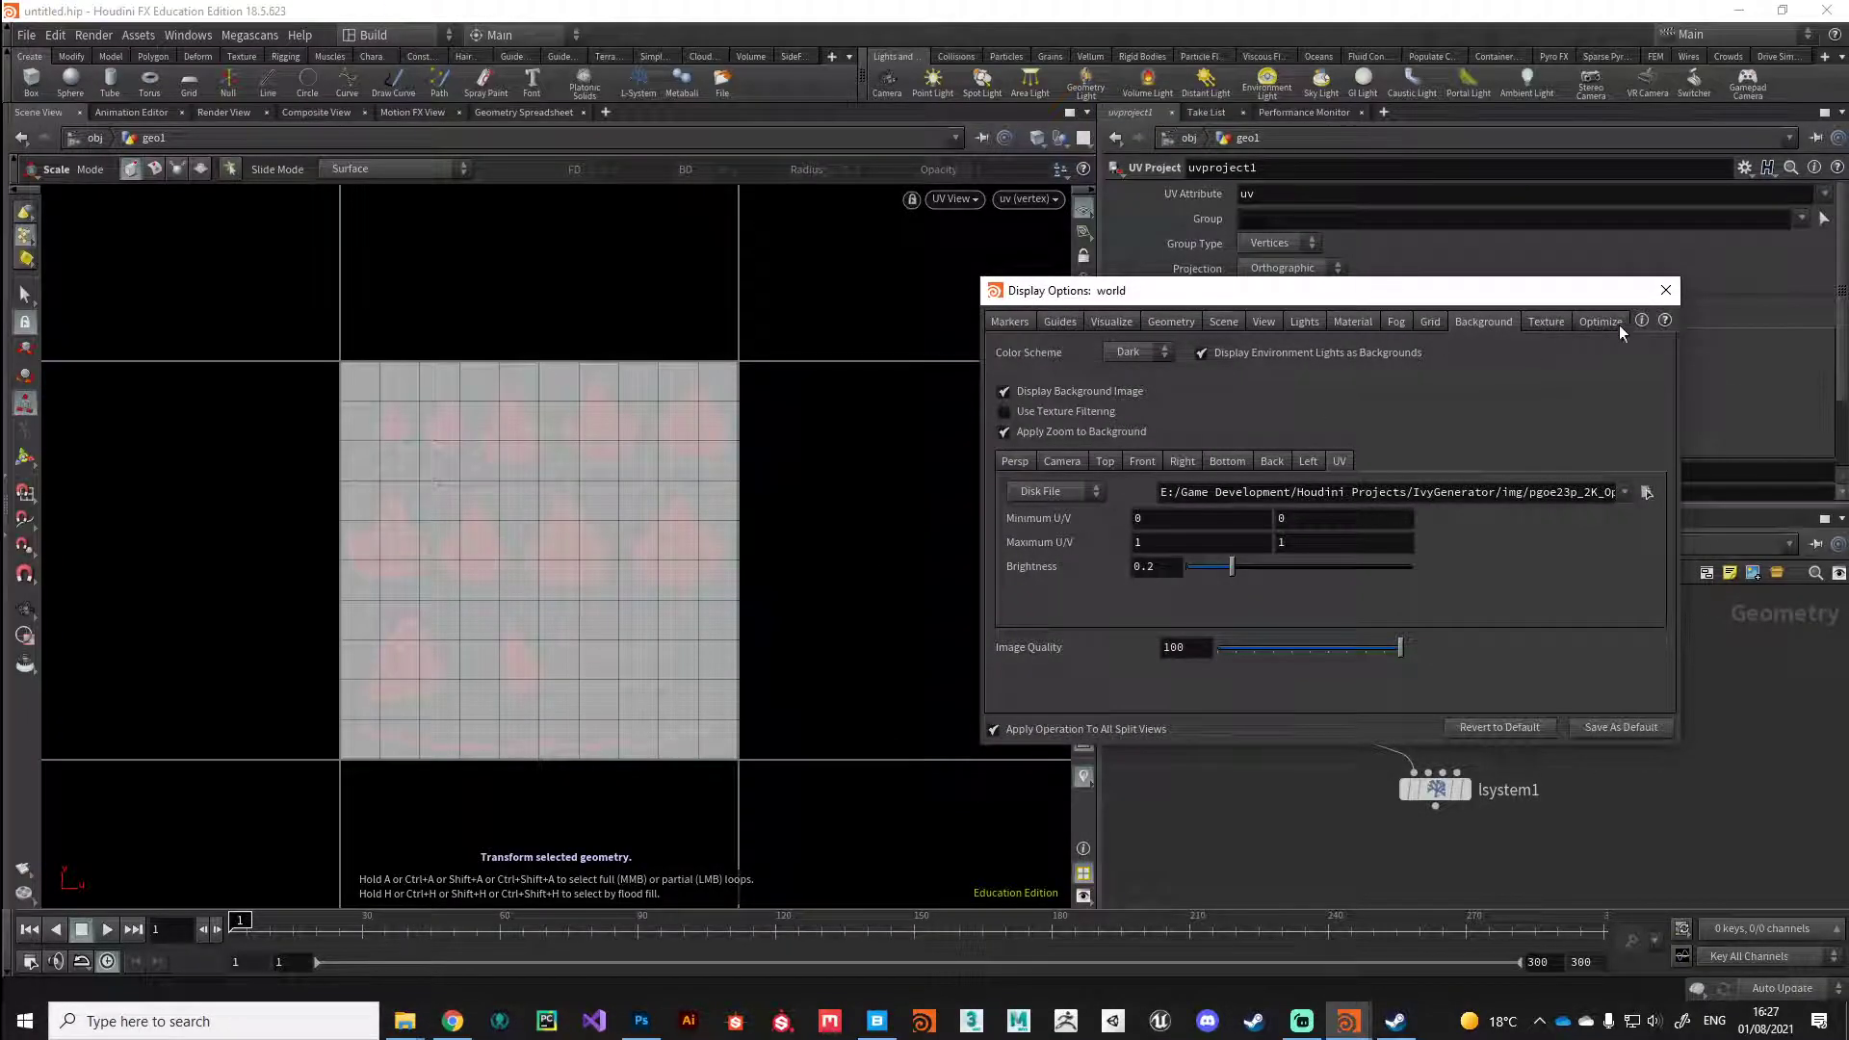
{"action": "left_click", "coordinate": [1666, 290]}
{"action": "key", "text": "w"}
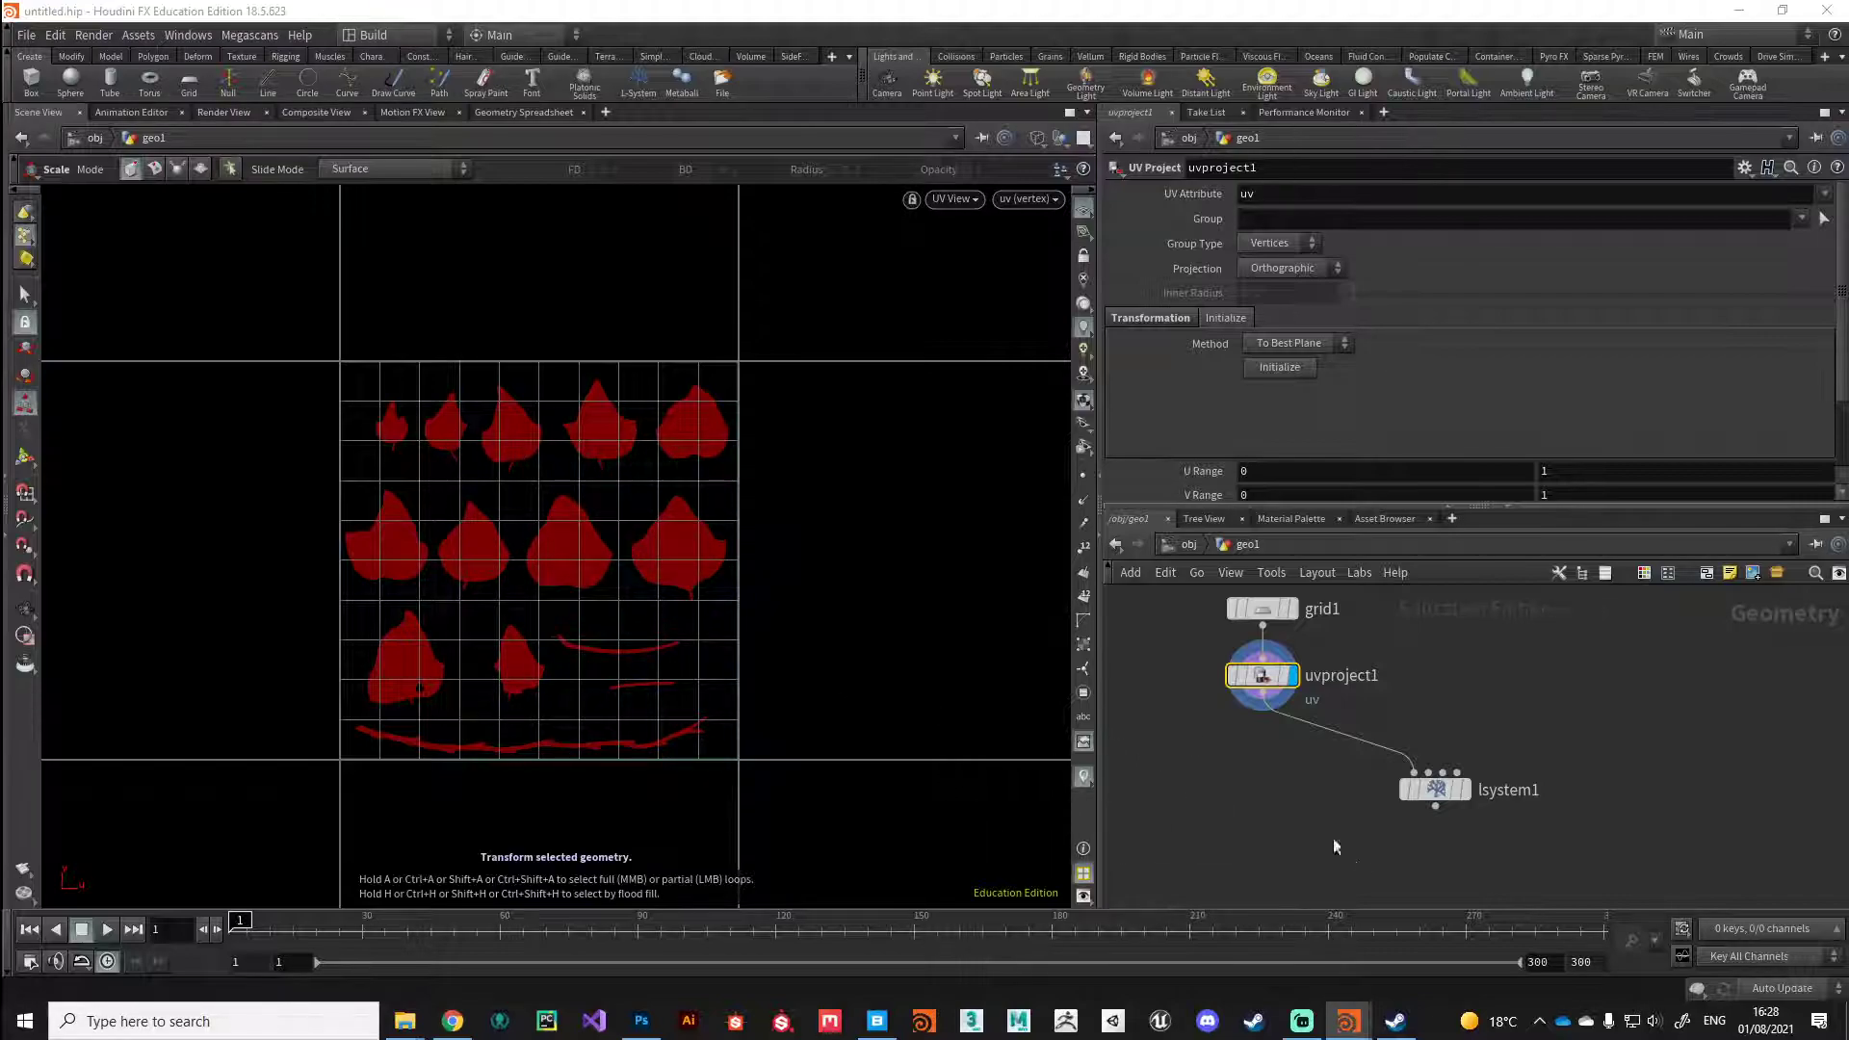
Step: Display the L-system node's output in the perspective view with shading turned back on
{"action": "middle_click_drag", "start_coordinate": [1273, 805], "coordinate": [1256, 694]}
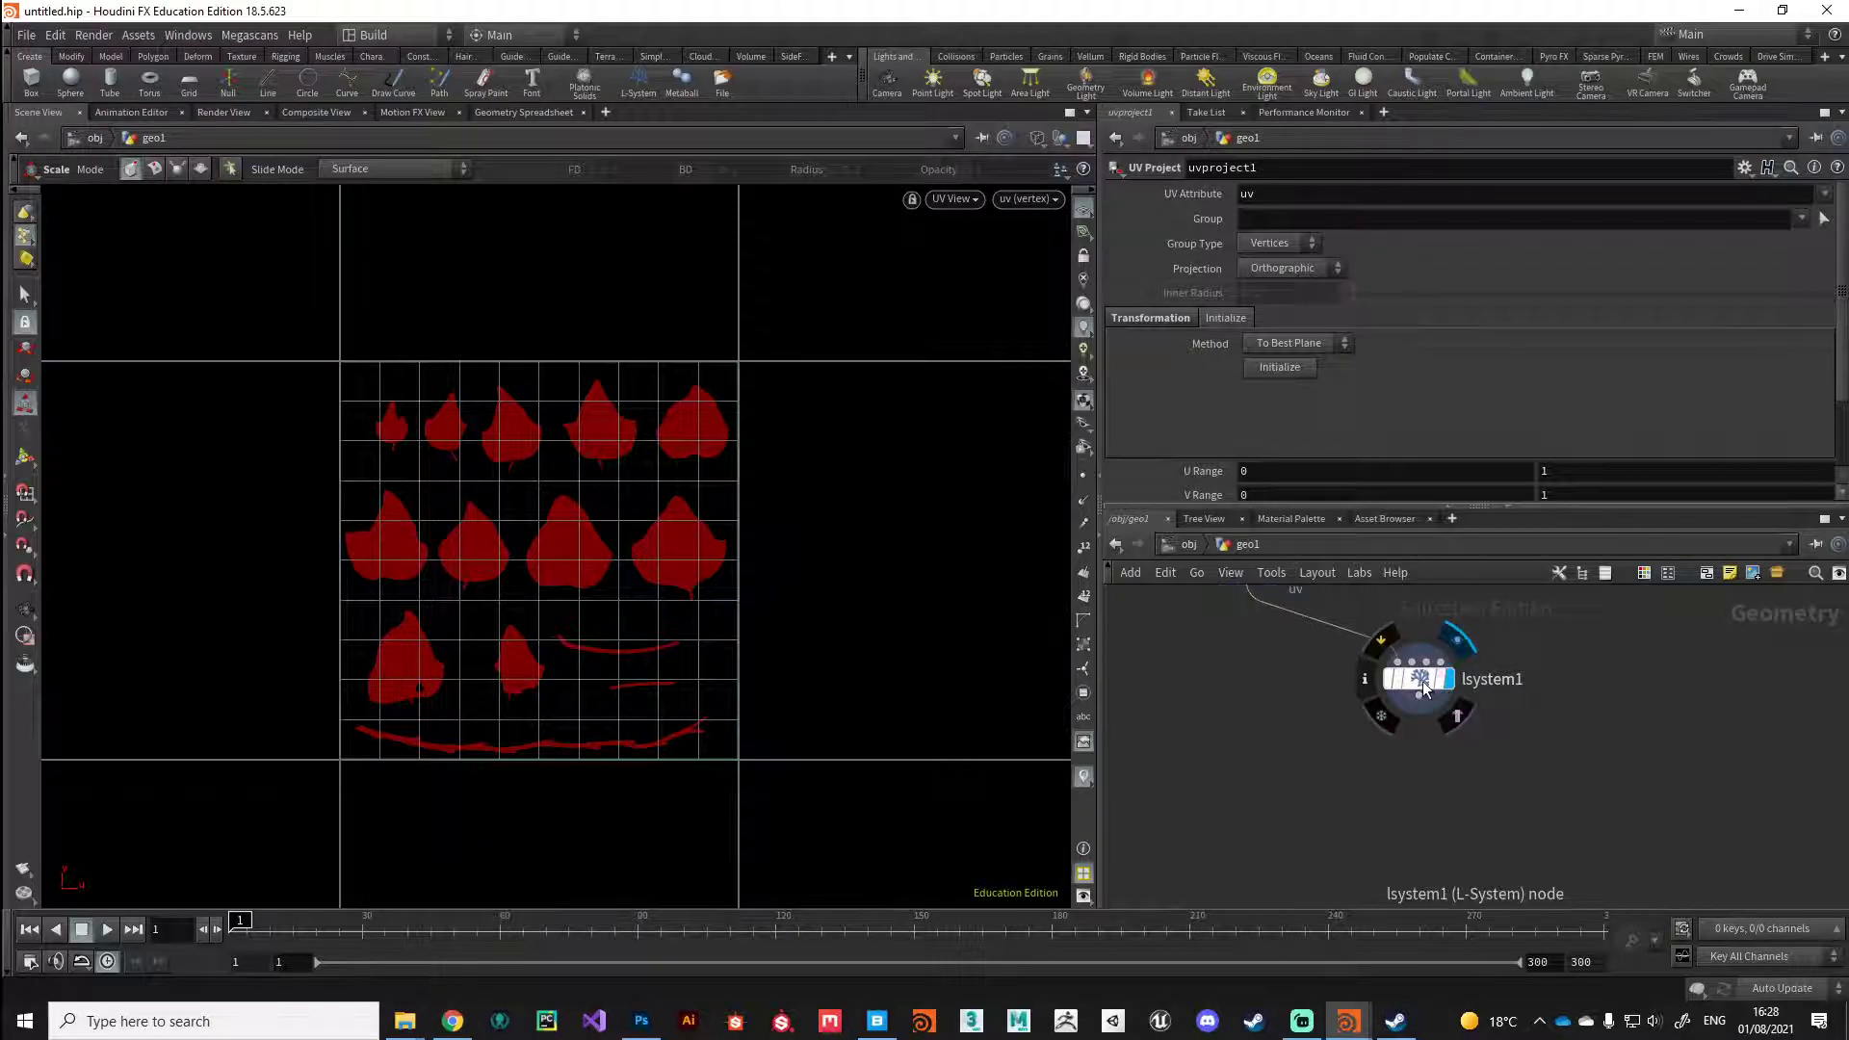
{"action": "left_click", "coordinate": [1451, 681]}
{"action": "middle_click_drag", "start_coordinate": [1261, 698], "coordinate": [1291, 721]}
{"action": "key", "text": "h"}
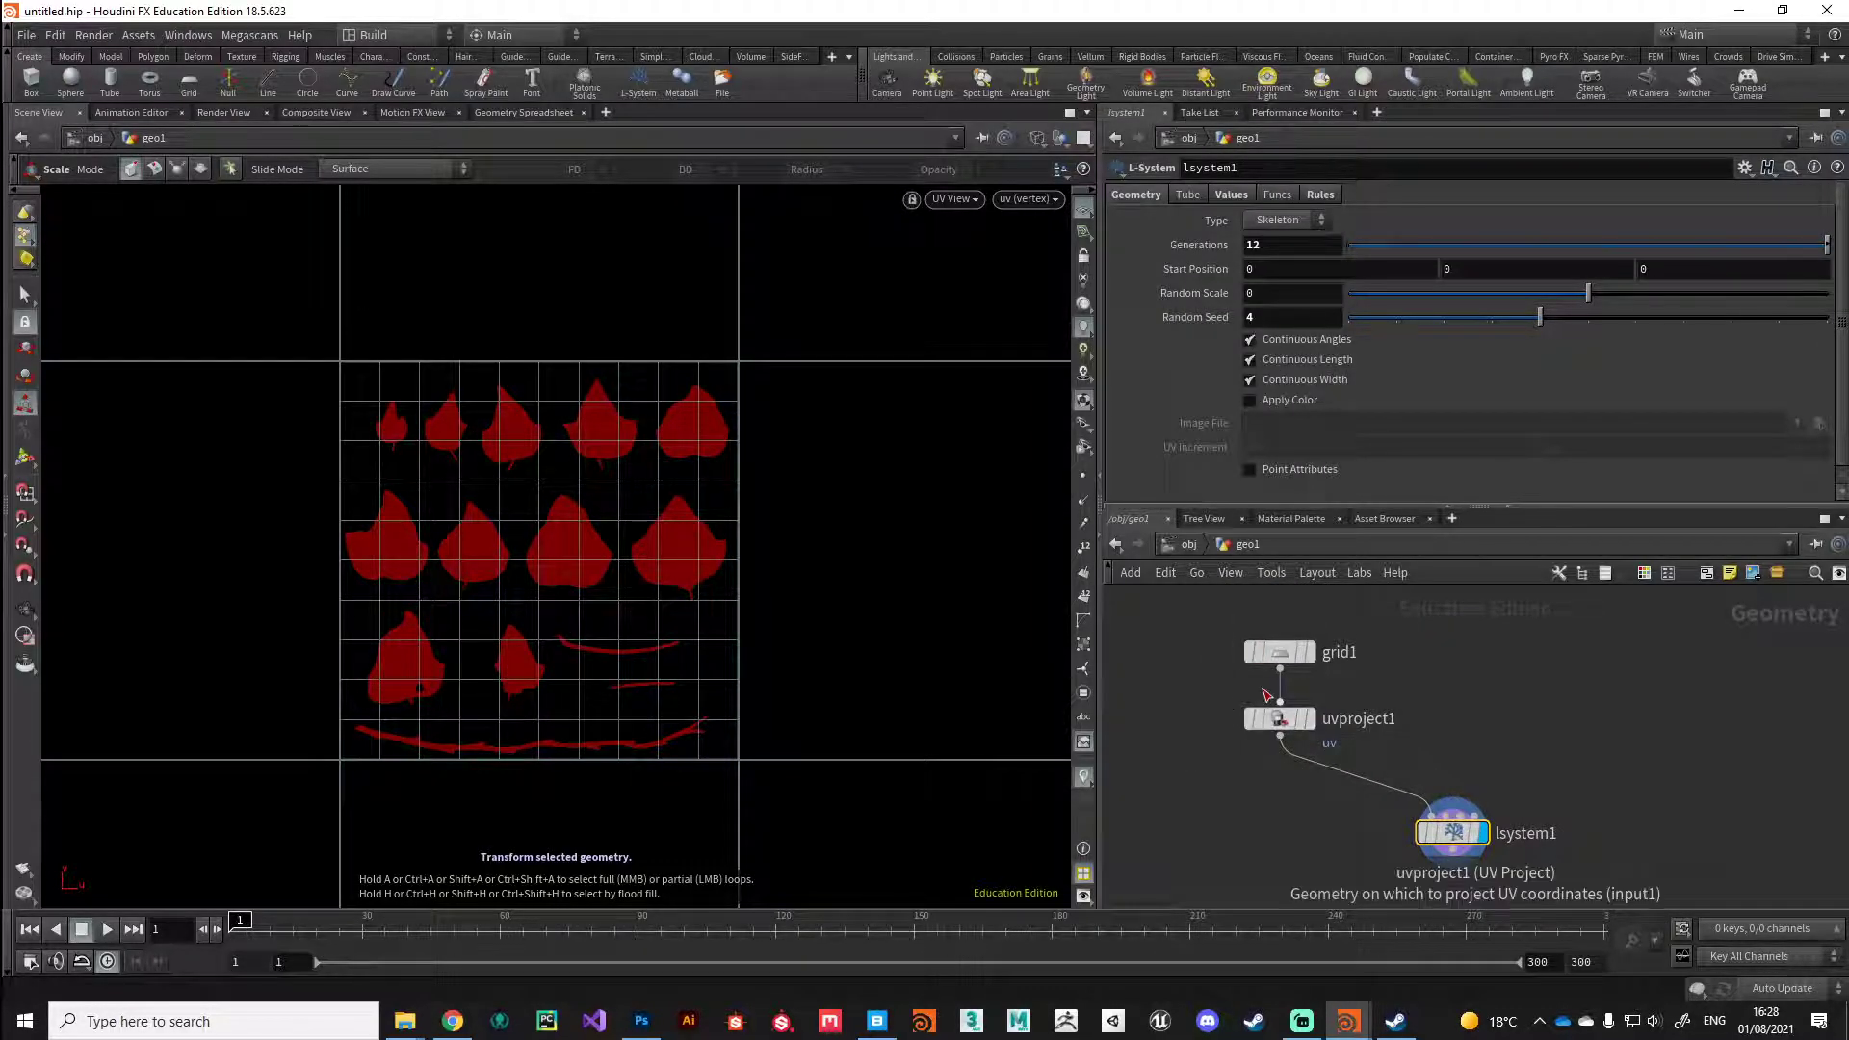
{"action": "middle_click_drag", "start_coordinate": [1300, 848], "coordinate": [1234, 764]}
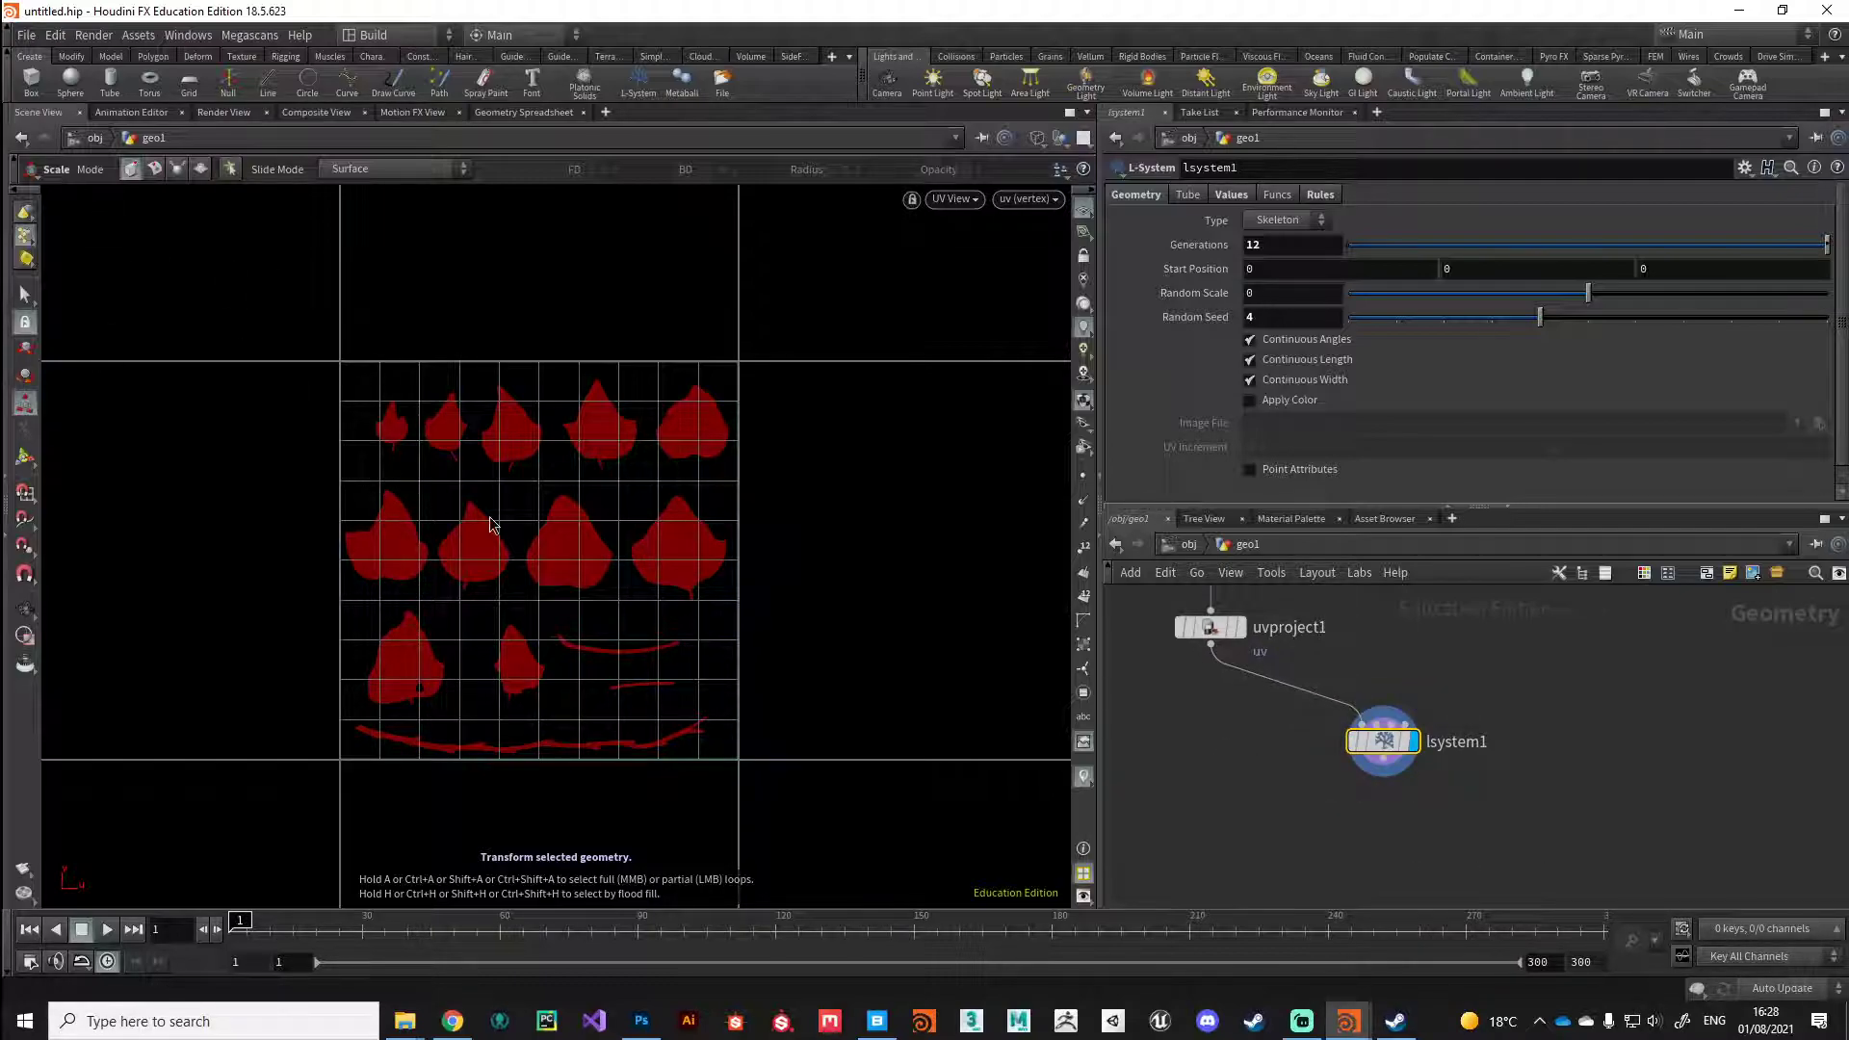
{"action": "key", "text": "space+1"}
{"action": "mouse_move", "coordinate": [616, 606]}
{"action": "left_mouse_down"}
{"action": "mouse_move", "coordinate": [722, 549]}
{"action": "mouse_move", "coordinate": [623, 589]}
{"action": "mouse_move", "coordinate": [755, 663]}
{"action": "left_mouse_up"}
{"action": "key", "text": "w"}
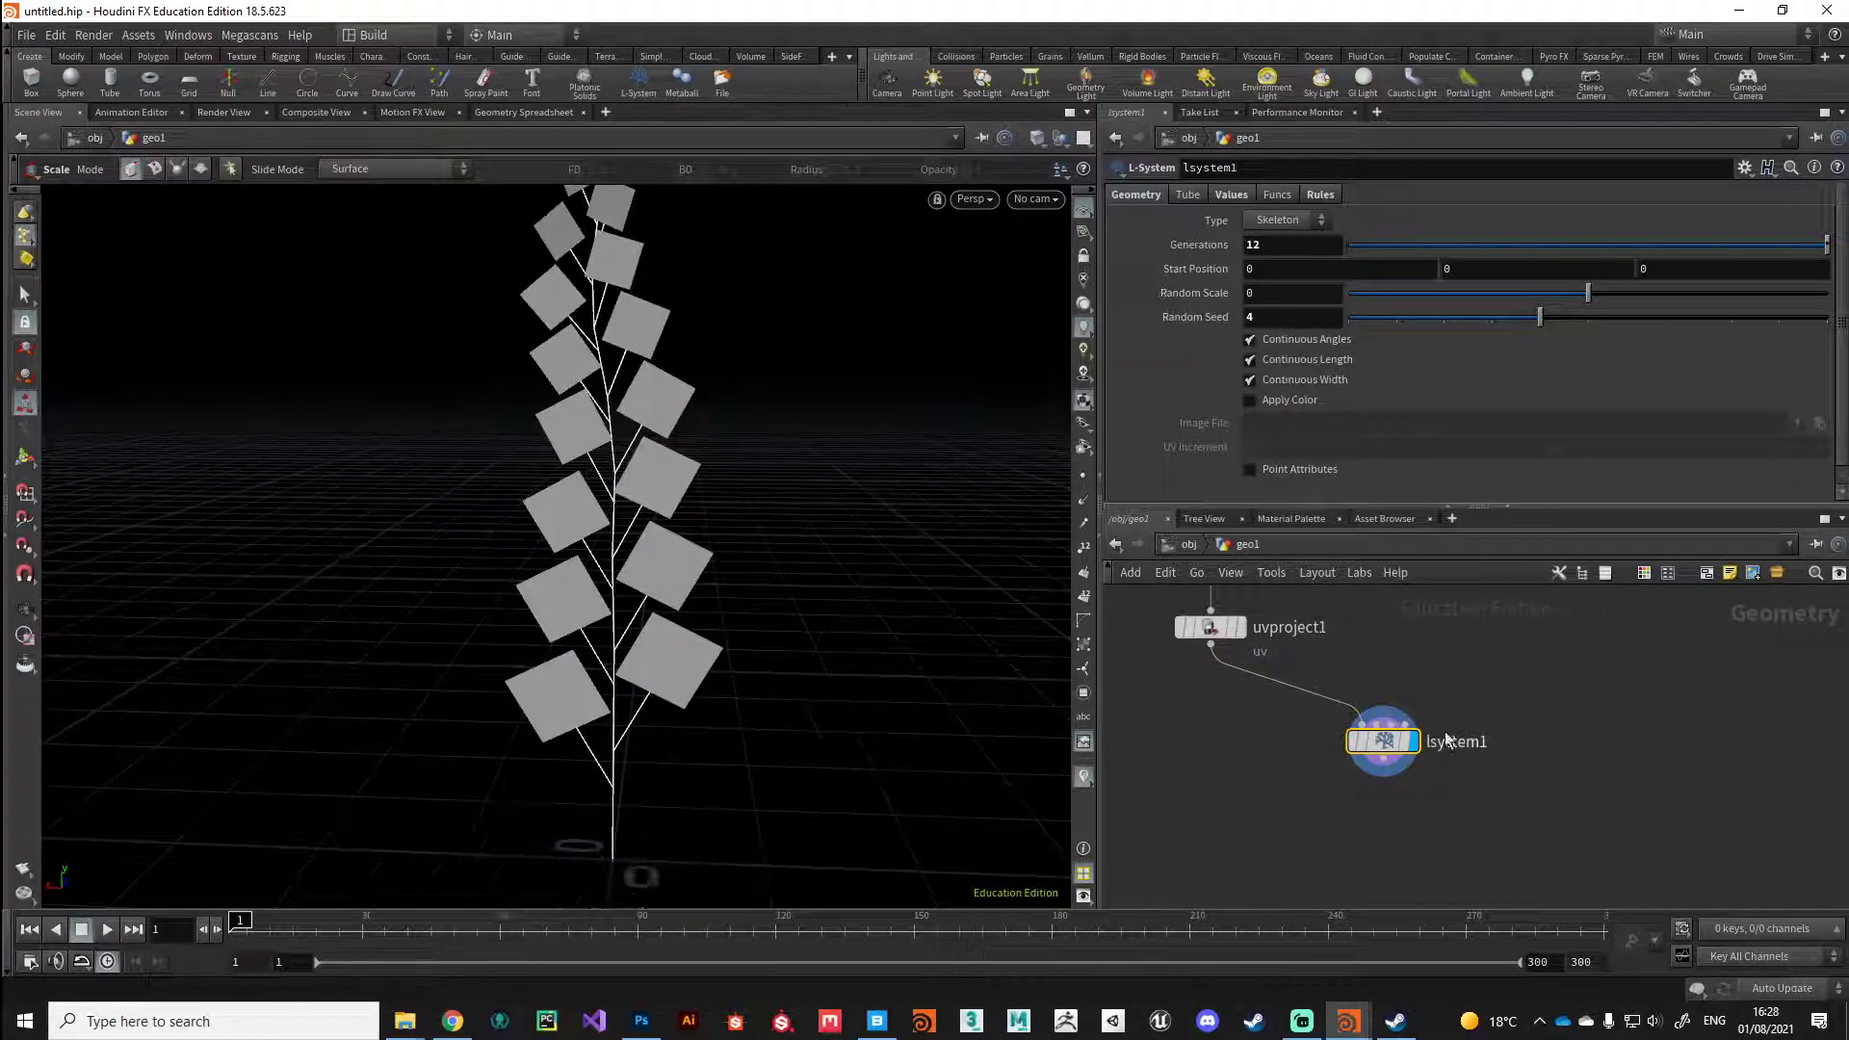
Step: Add a Split node directly below the L-system, wire it to the L-system's output and display it
{"action": "middle_click", "coordinate": [1385, 749]}
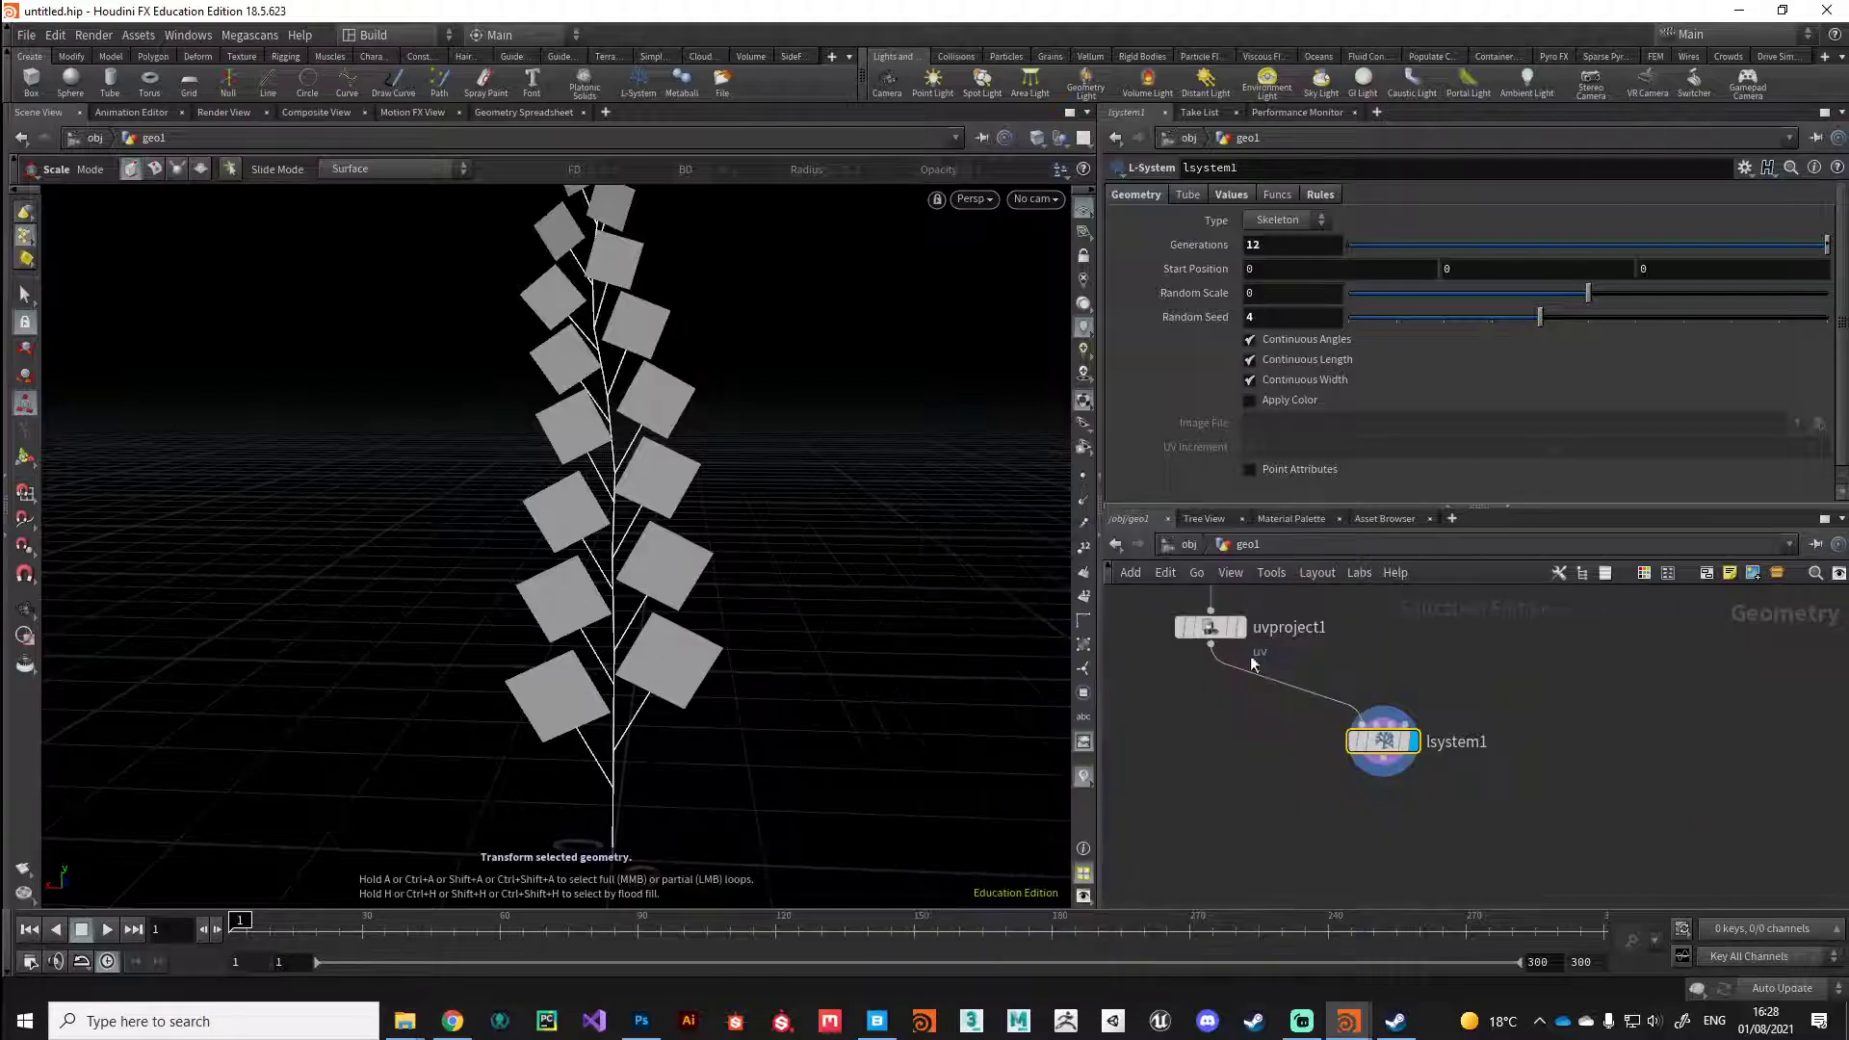
{"action": "key", "text": "Tab"}
{"action": "type", "text": "split"}
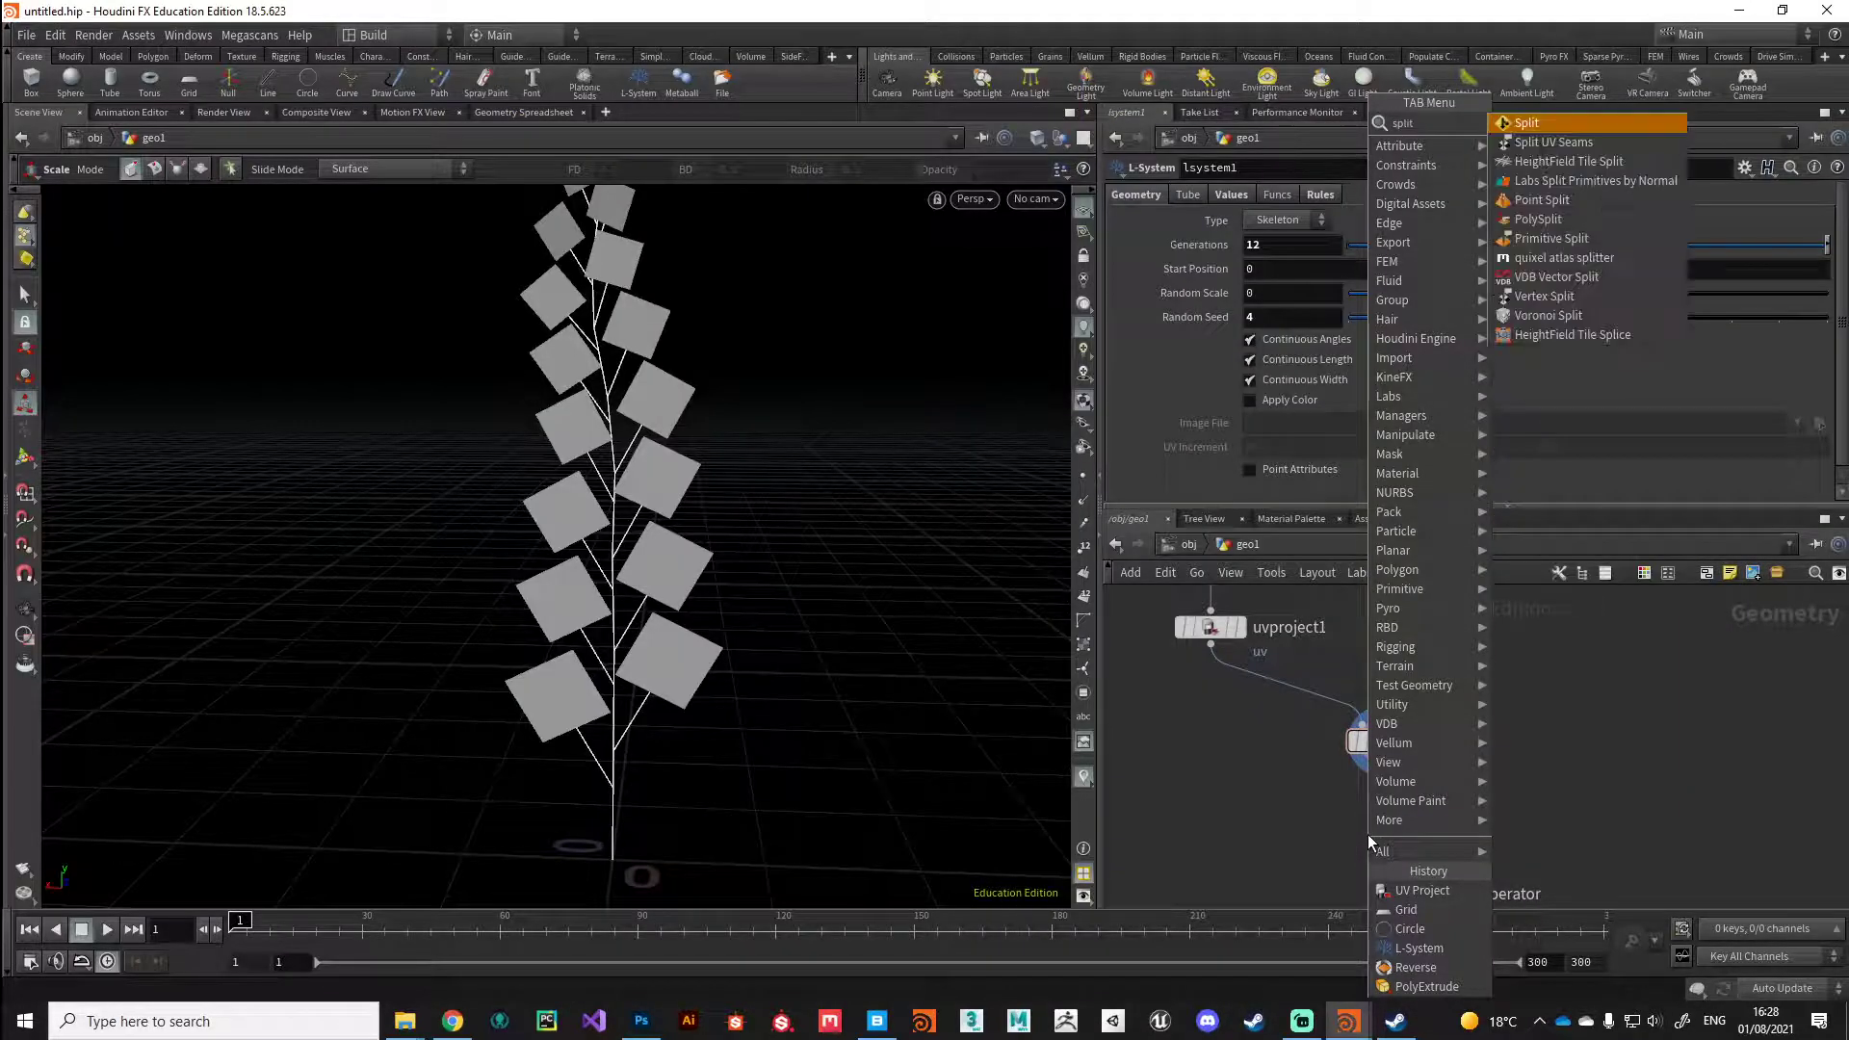
{"action": "key", "text": "Return"}
{"action": "left_click", "coordinate": [1367, 834]}
{"action": "left_click_drag", "start_coordinate": [1383, 776], "coordinate": [1404, 817]}
{"action": "left_click", "coordinate": [1398, 834]}
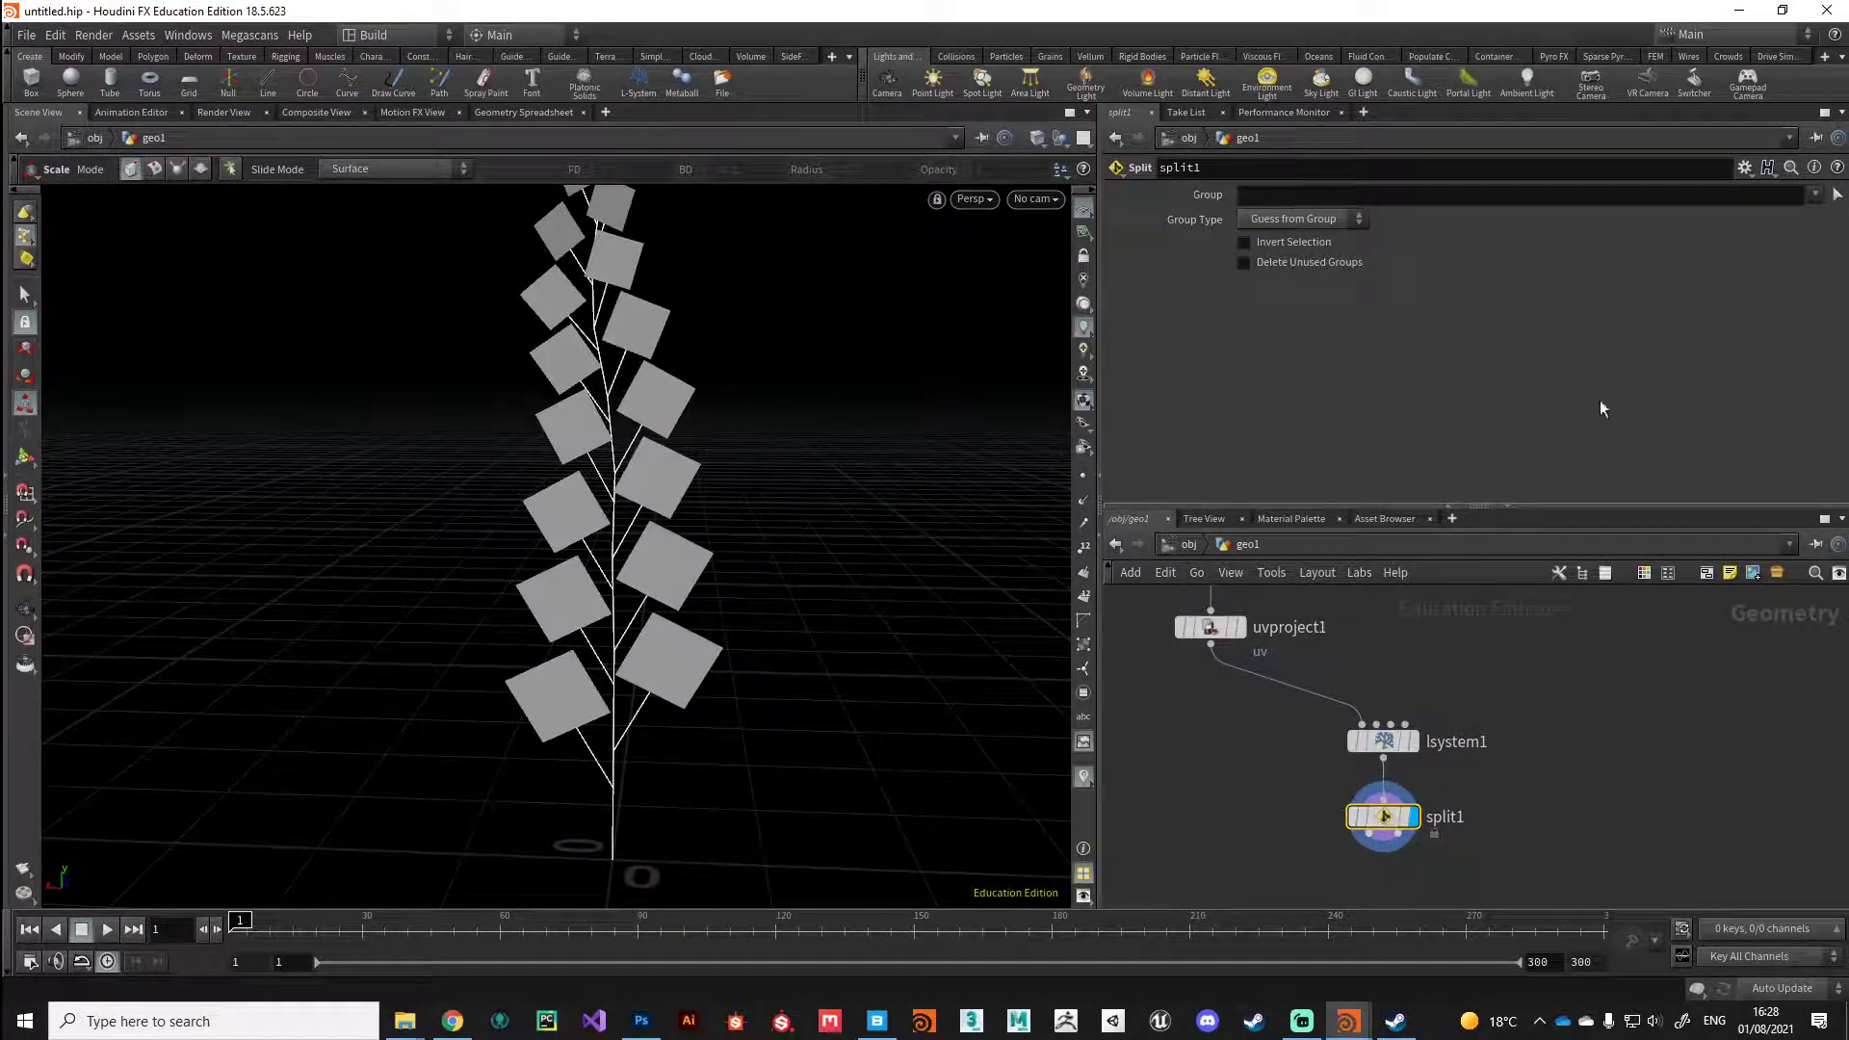
Step: Set the Split node's group to lsysJ and check the isolated leaf cards in the perspective view
{"action": "left_click", "coordinate": [1815, 195]}
{"action": "left_click", "coordinate": [1825, 216]}
{"action": "key", "text": "Escape"}
{"action": "left_click_drag", "start_coordinate": [598, 536], "coordinate": [626, 405]}
{"action": "key", "text": "e"}
{"action": "left_click_drag", "start_coordinate": [624, 664], "coordinate": [578, 766], "text": "alt"}
{"action": "middle_click_drag", "start_coordinate": [1553, 898], "coordinate": [1514, 790]}
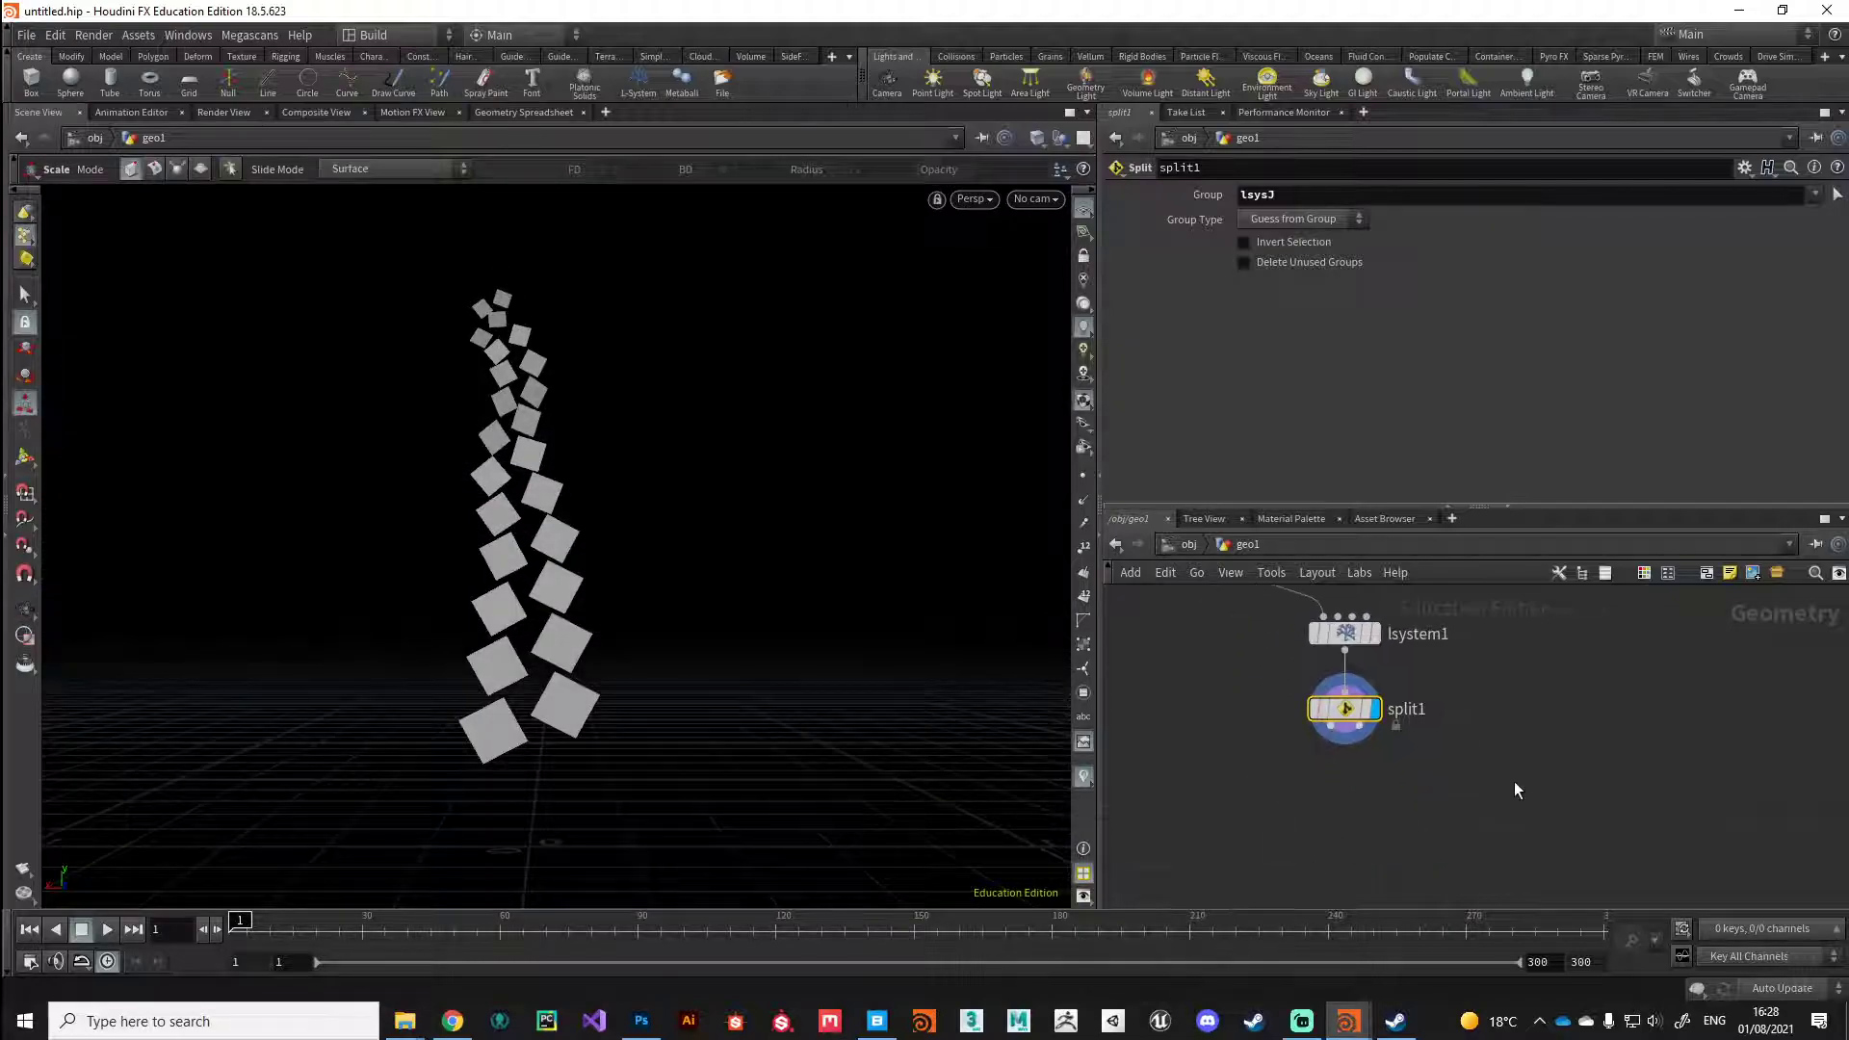
Step: Add a Null node wired to the Split's second output and rename it Stem
{"action": "key", "text": "Tab"}
{"action": "type", "text": "null"}
{"action": "key", "text": "Return"}
{"action": "left_click", "coordinate": [1514, 782]}
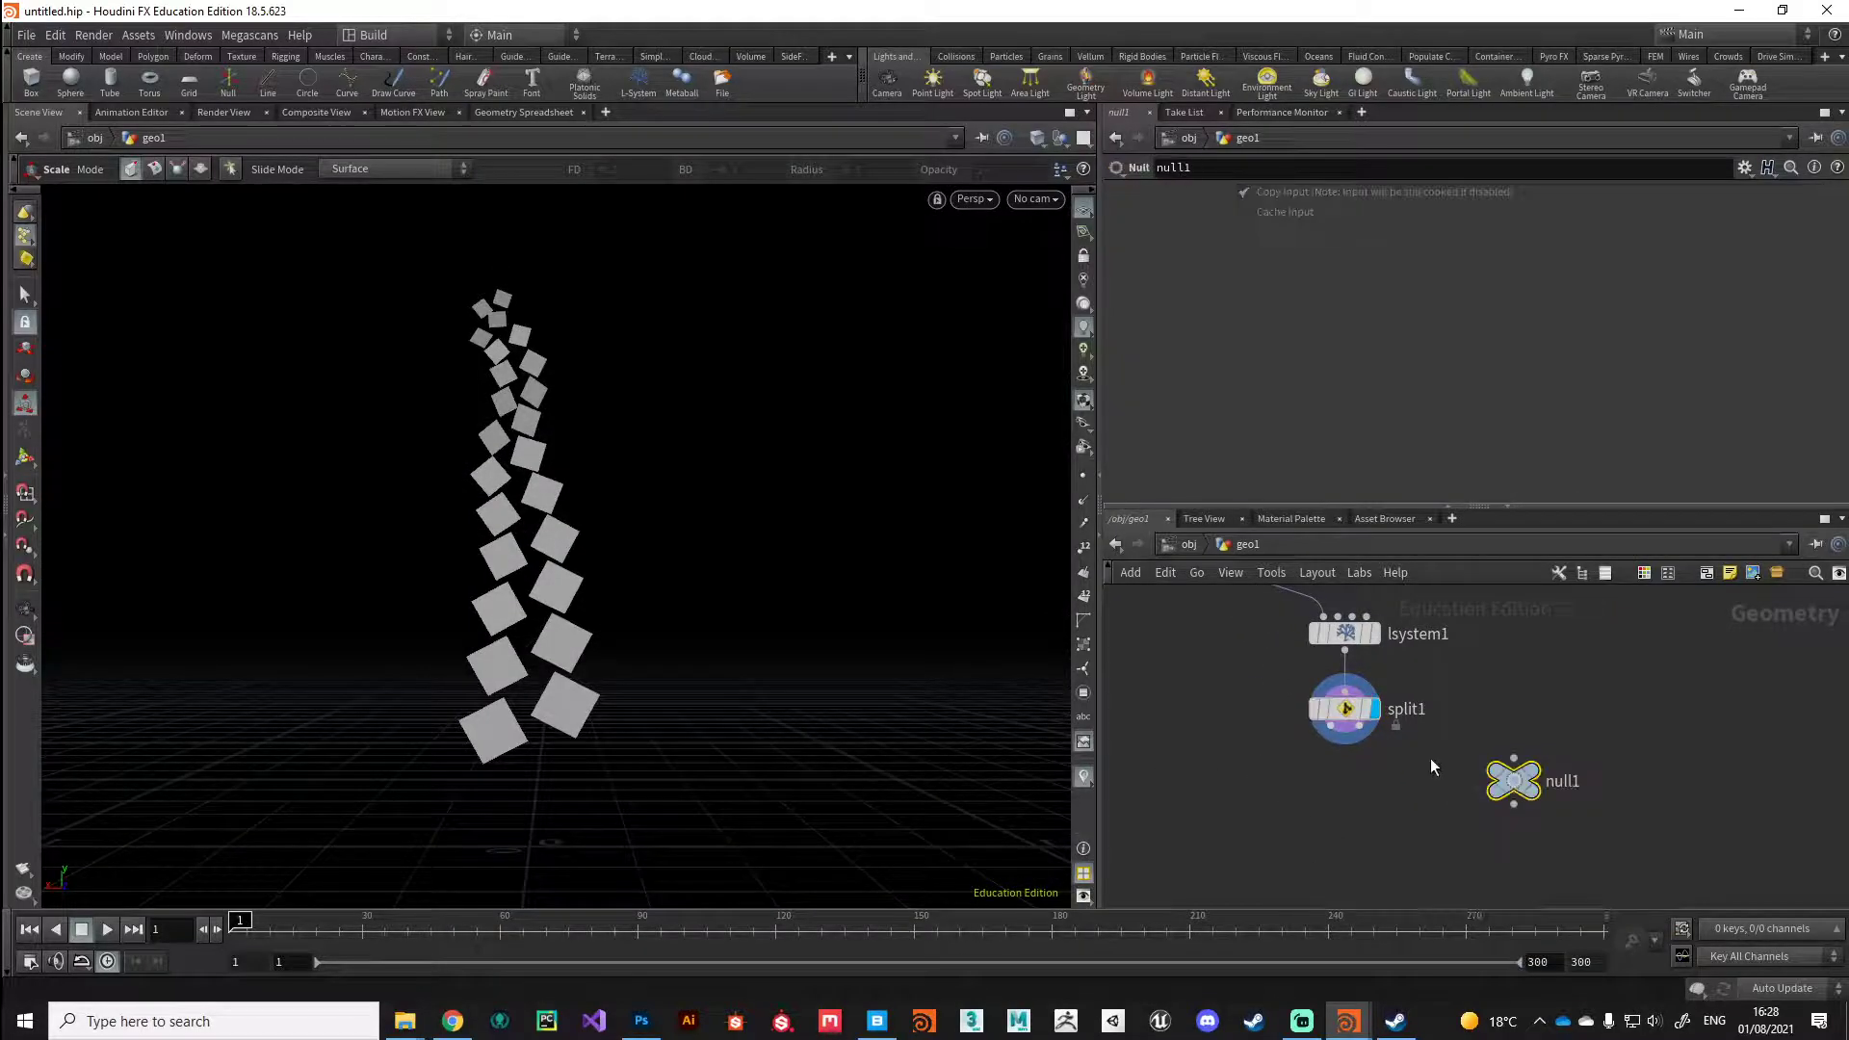
{"action": "left_click", "coordinate": [1368, 737]}
{"action": "left_click", "coordinate": [1513, 758]}
{"action": "double_click", "coordinate": [1564, 782]}
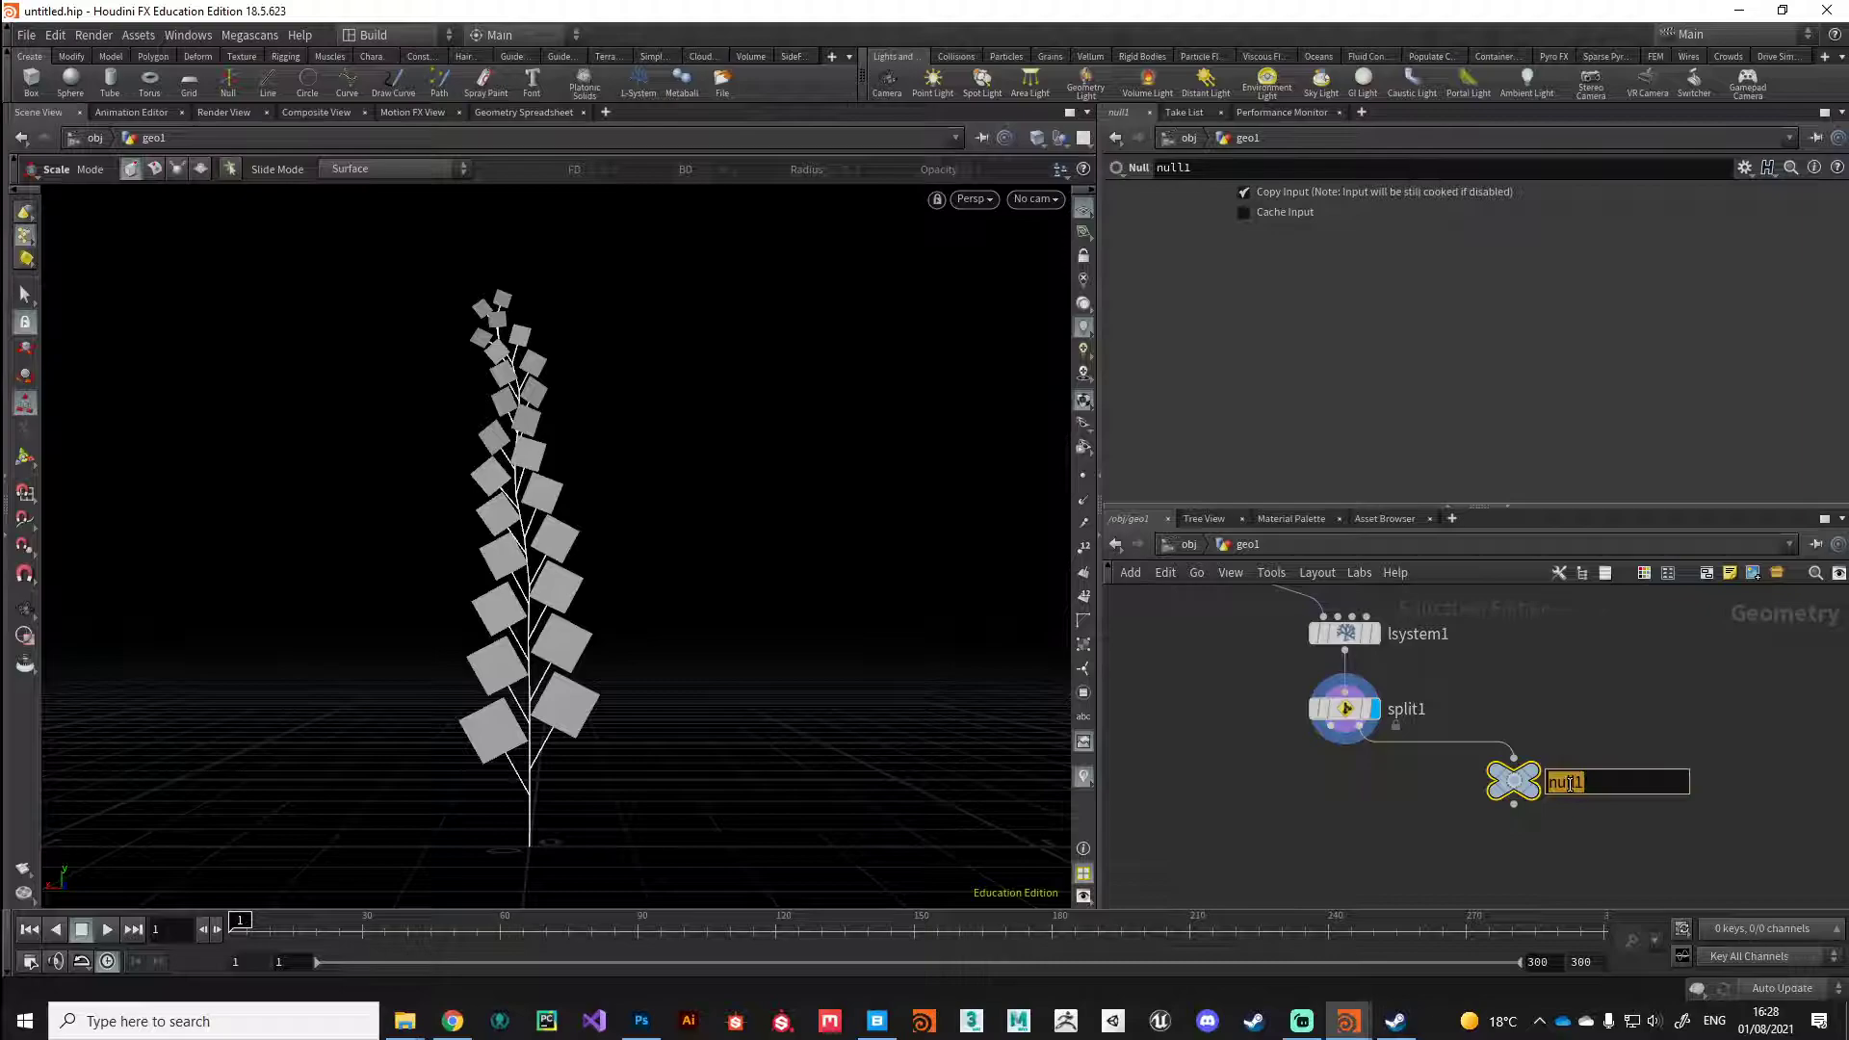
{"action": "type", "text": "Stem"}
{"action": "key", "text": "Return"}
Step: Duplicate the Stem null, wire the copy to the Split's first output and rename it Leaves
{"action": "left_click_drag", "start_coordinate": [1514, 780], "coordinate": [1148, 790], "text": "alt"}
{"action": "left_click", "coordinate": [1330, 739]}
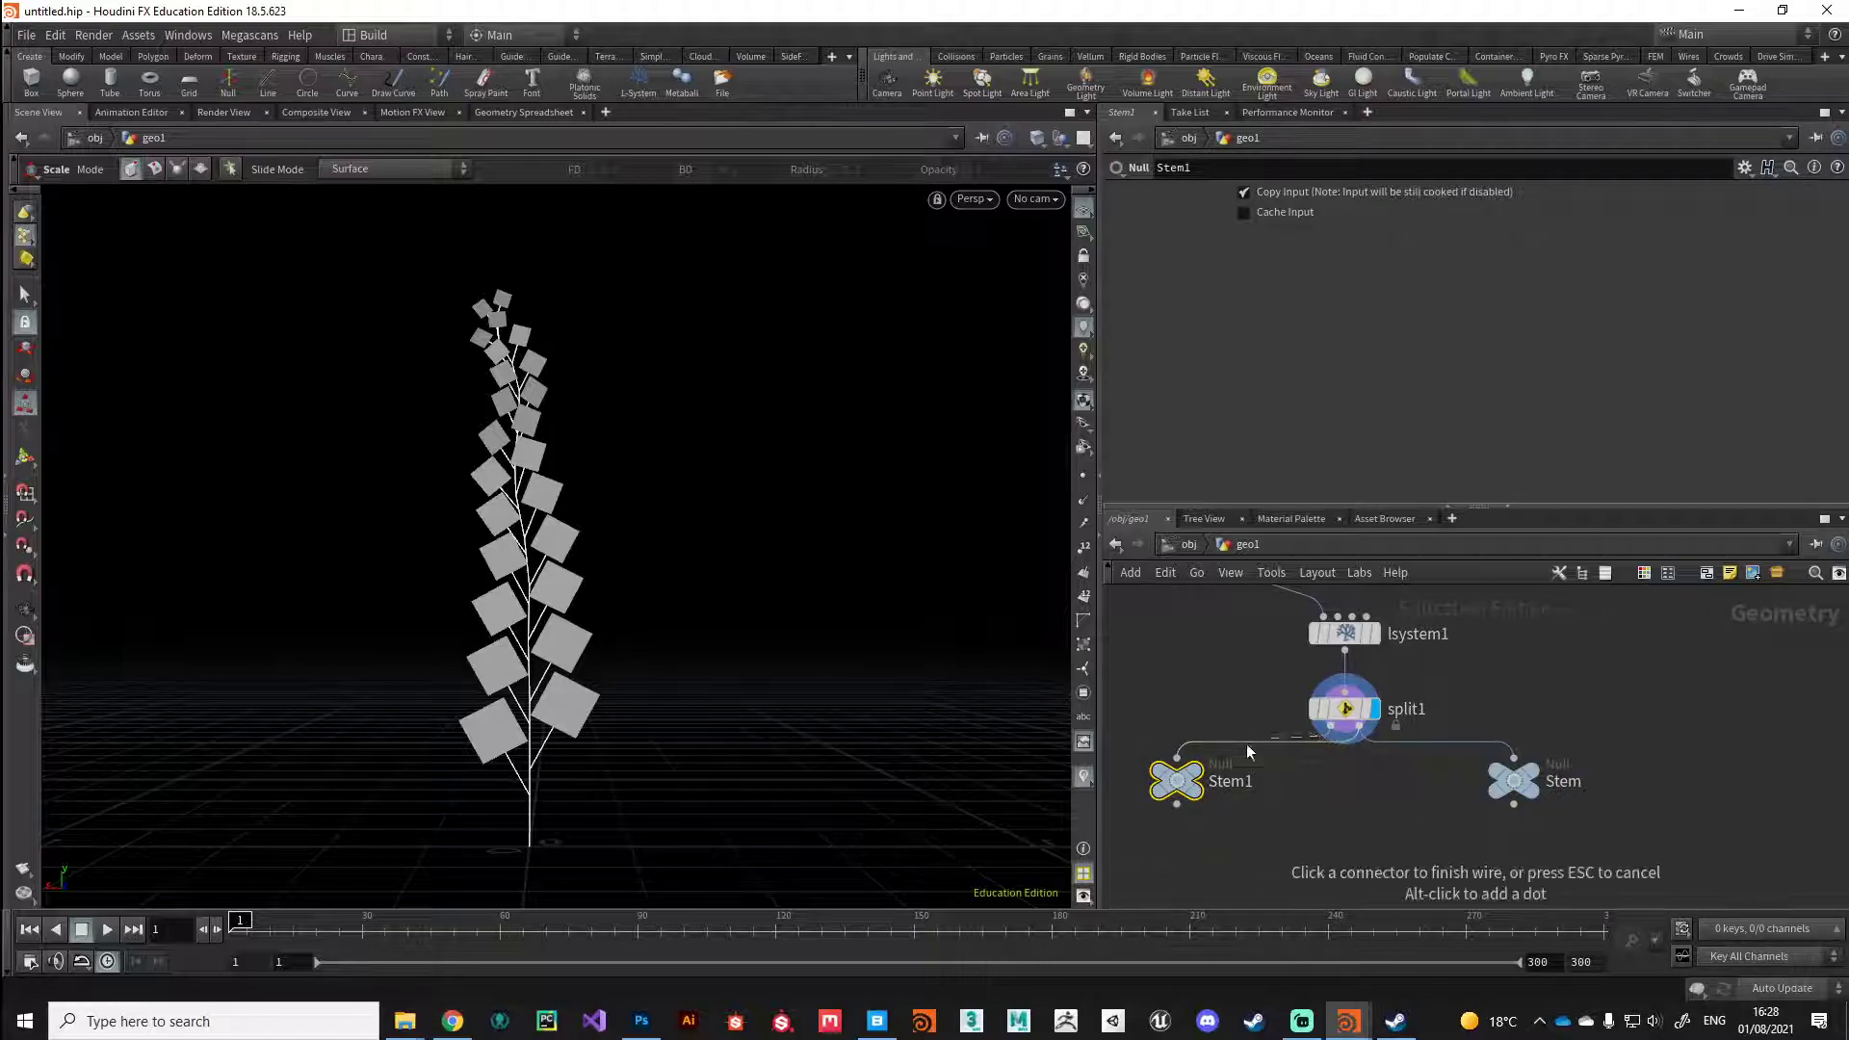
{"action": "left_click", "coordinate": [1180, 790]}
{"action": "double_click", "coordinate": [1221, 782]}
{"action": "type", "text": "Leaves"}
{"action": "key", "text": "Return"}
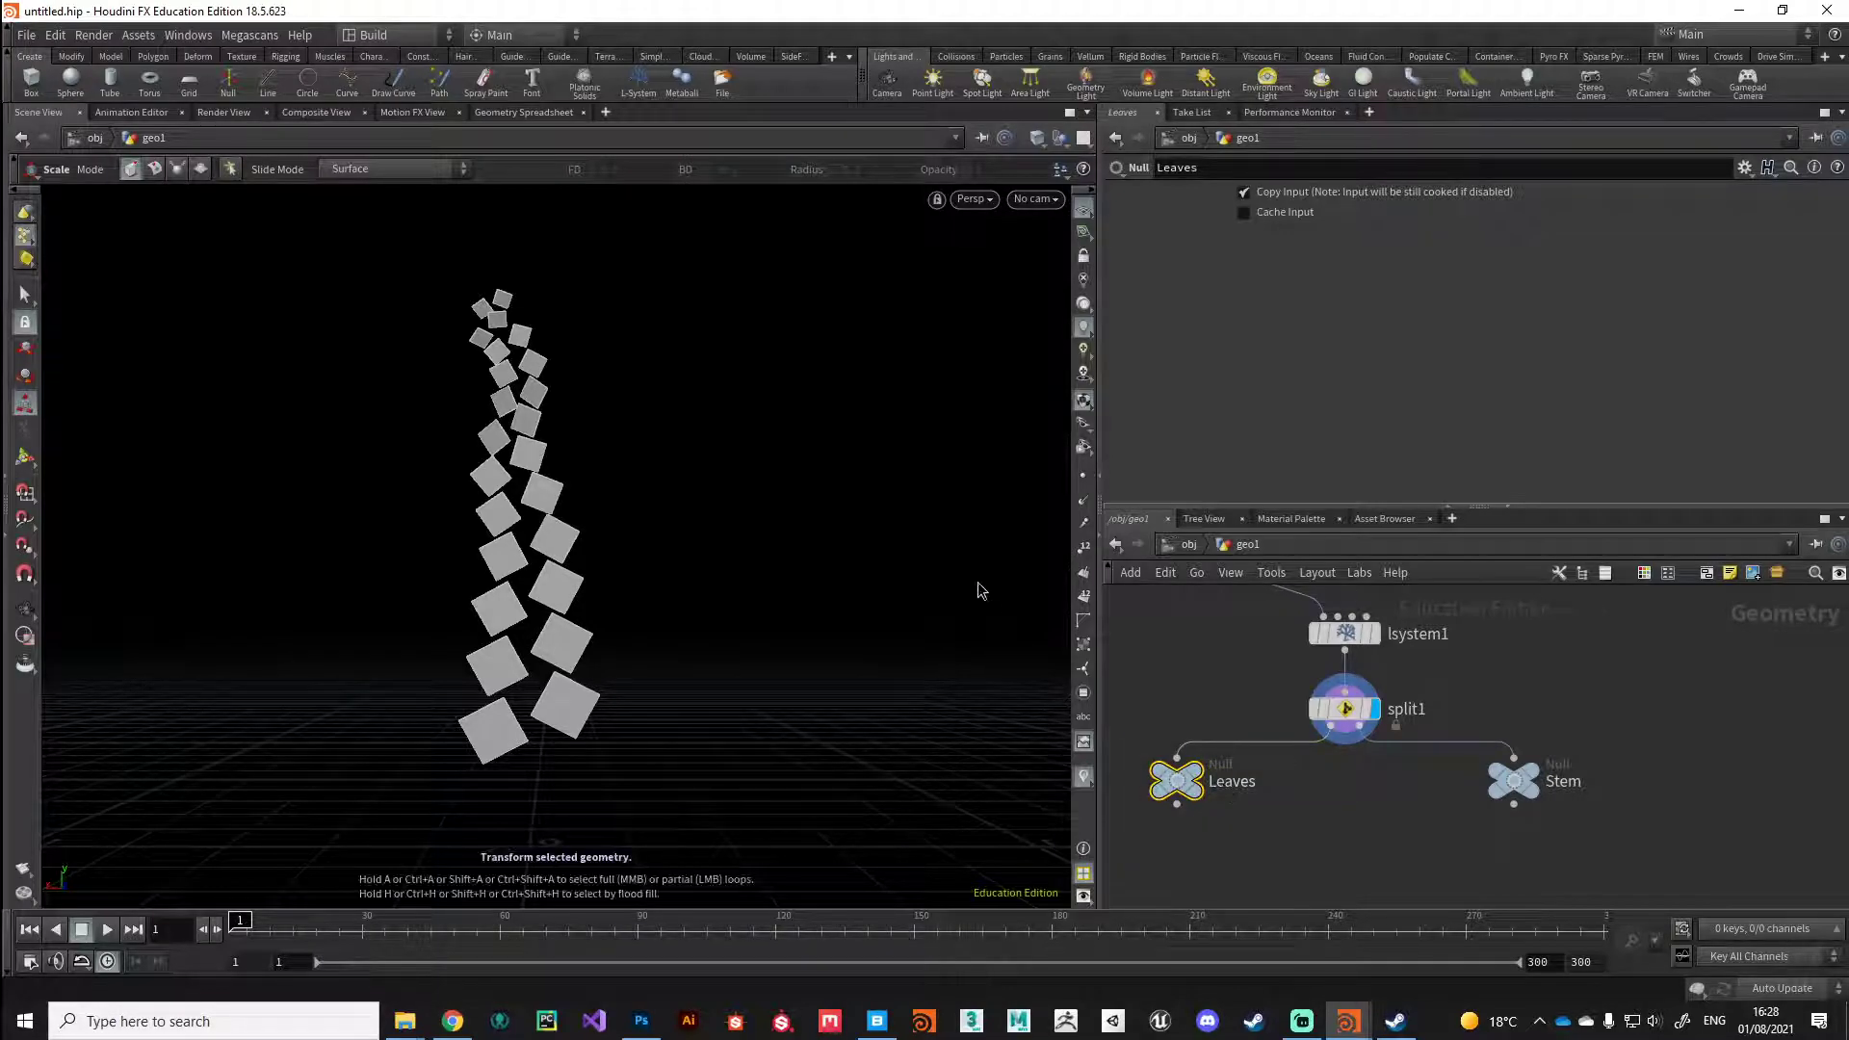
Step: Add a For-Each Primitive loop below the Leaves null
{"action": "left_click_drag", "start_coordinate": [594, 537], "coordinate": [585, 714], "text": "alt"}
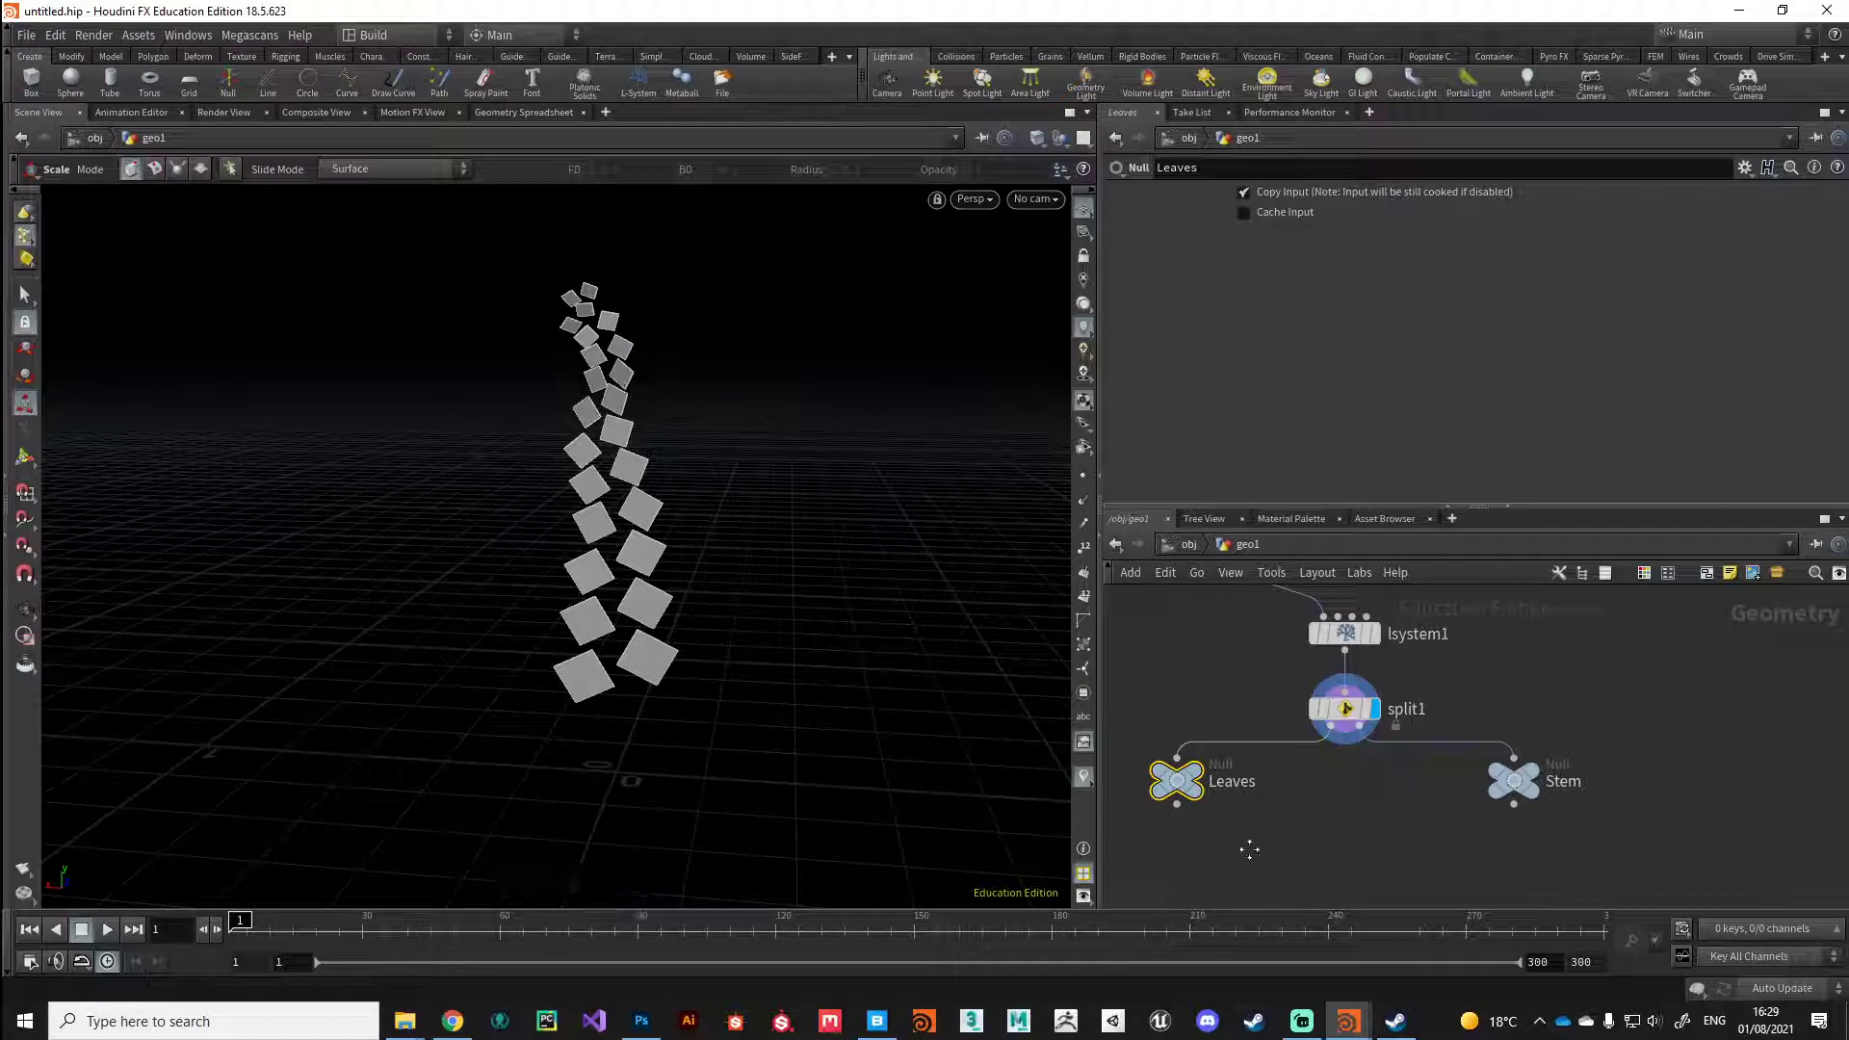
{"action": "middle_click_drag", "start_coordinate": [1245, 851], "coordinate": [1342, 743]}
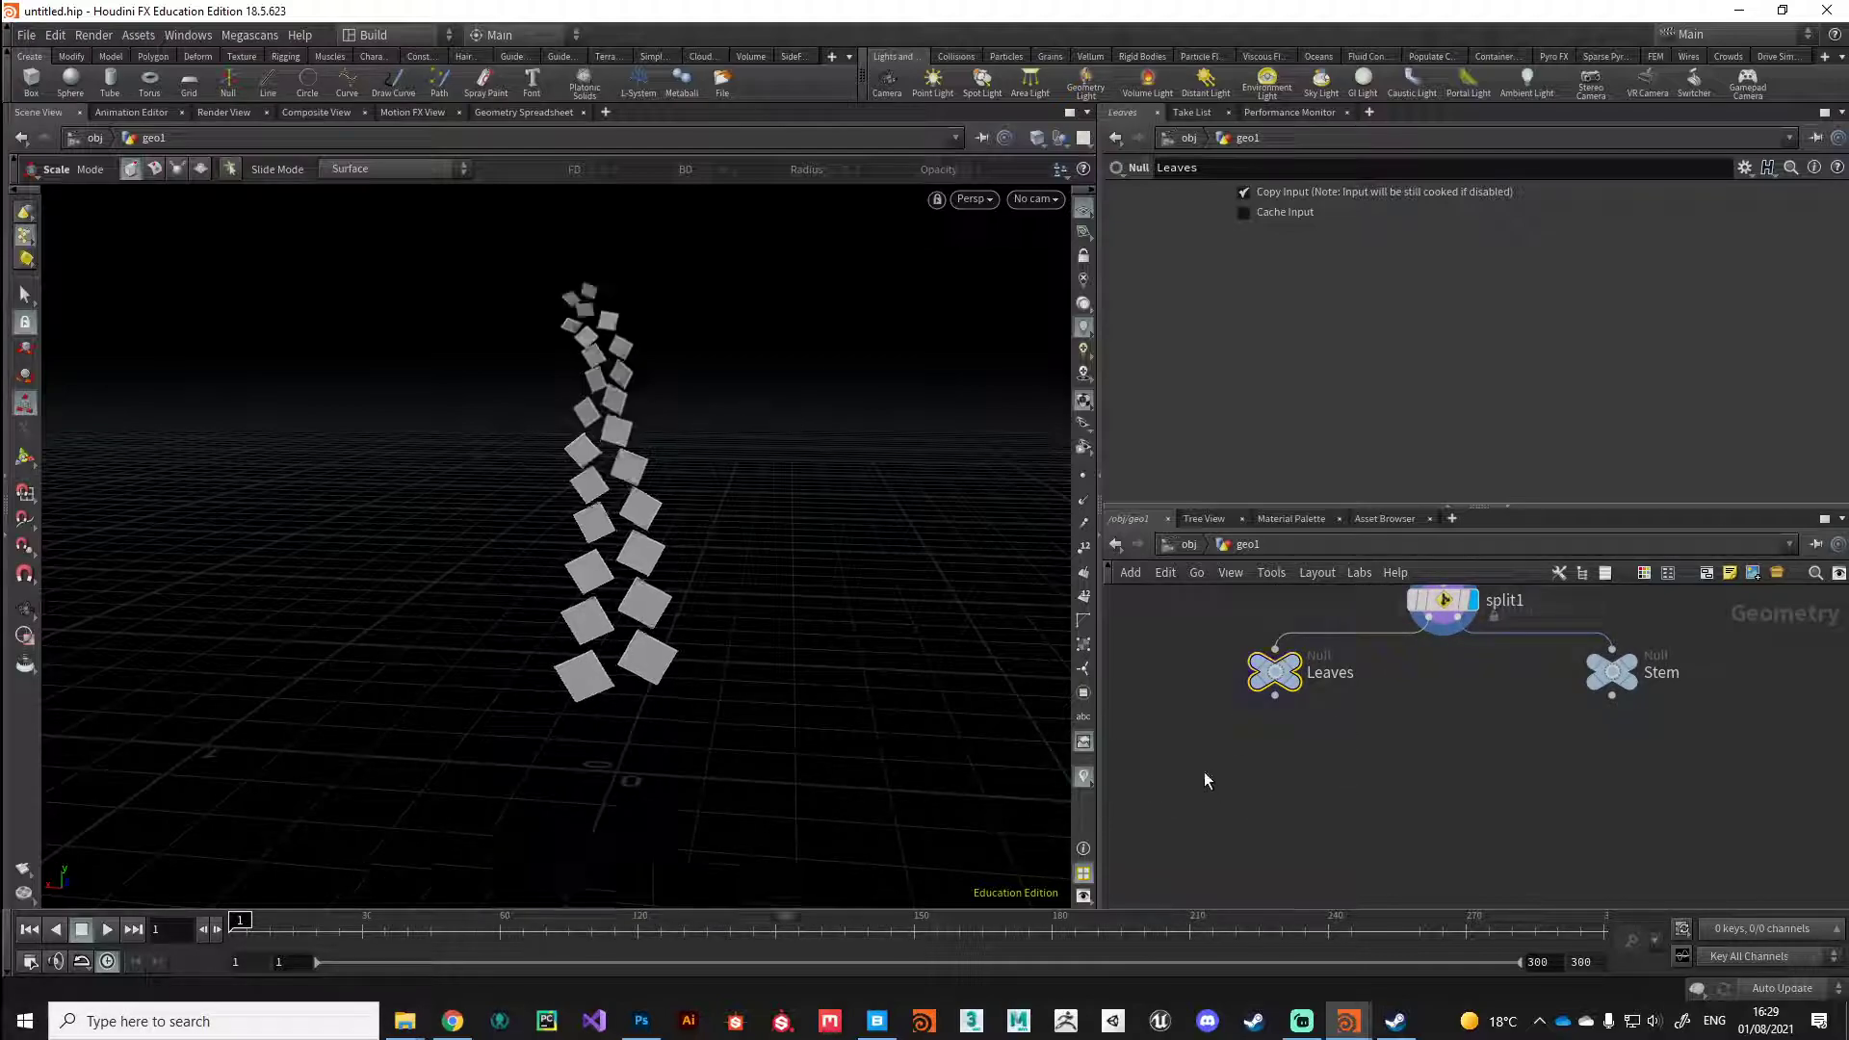
{"action": "key", "text": "Tab"}
{"action": "type", "text": "for"}
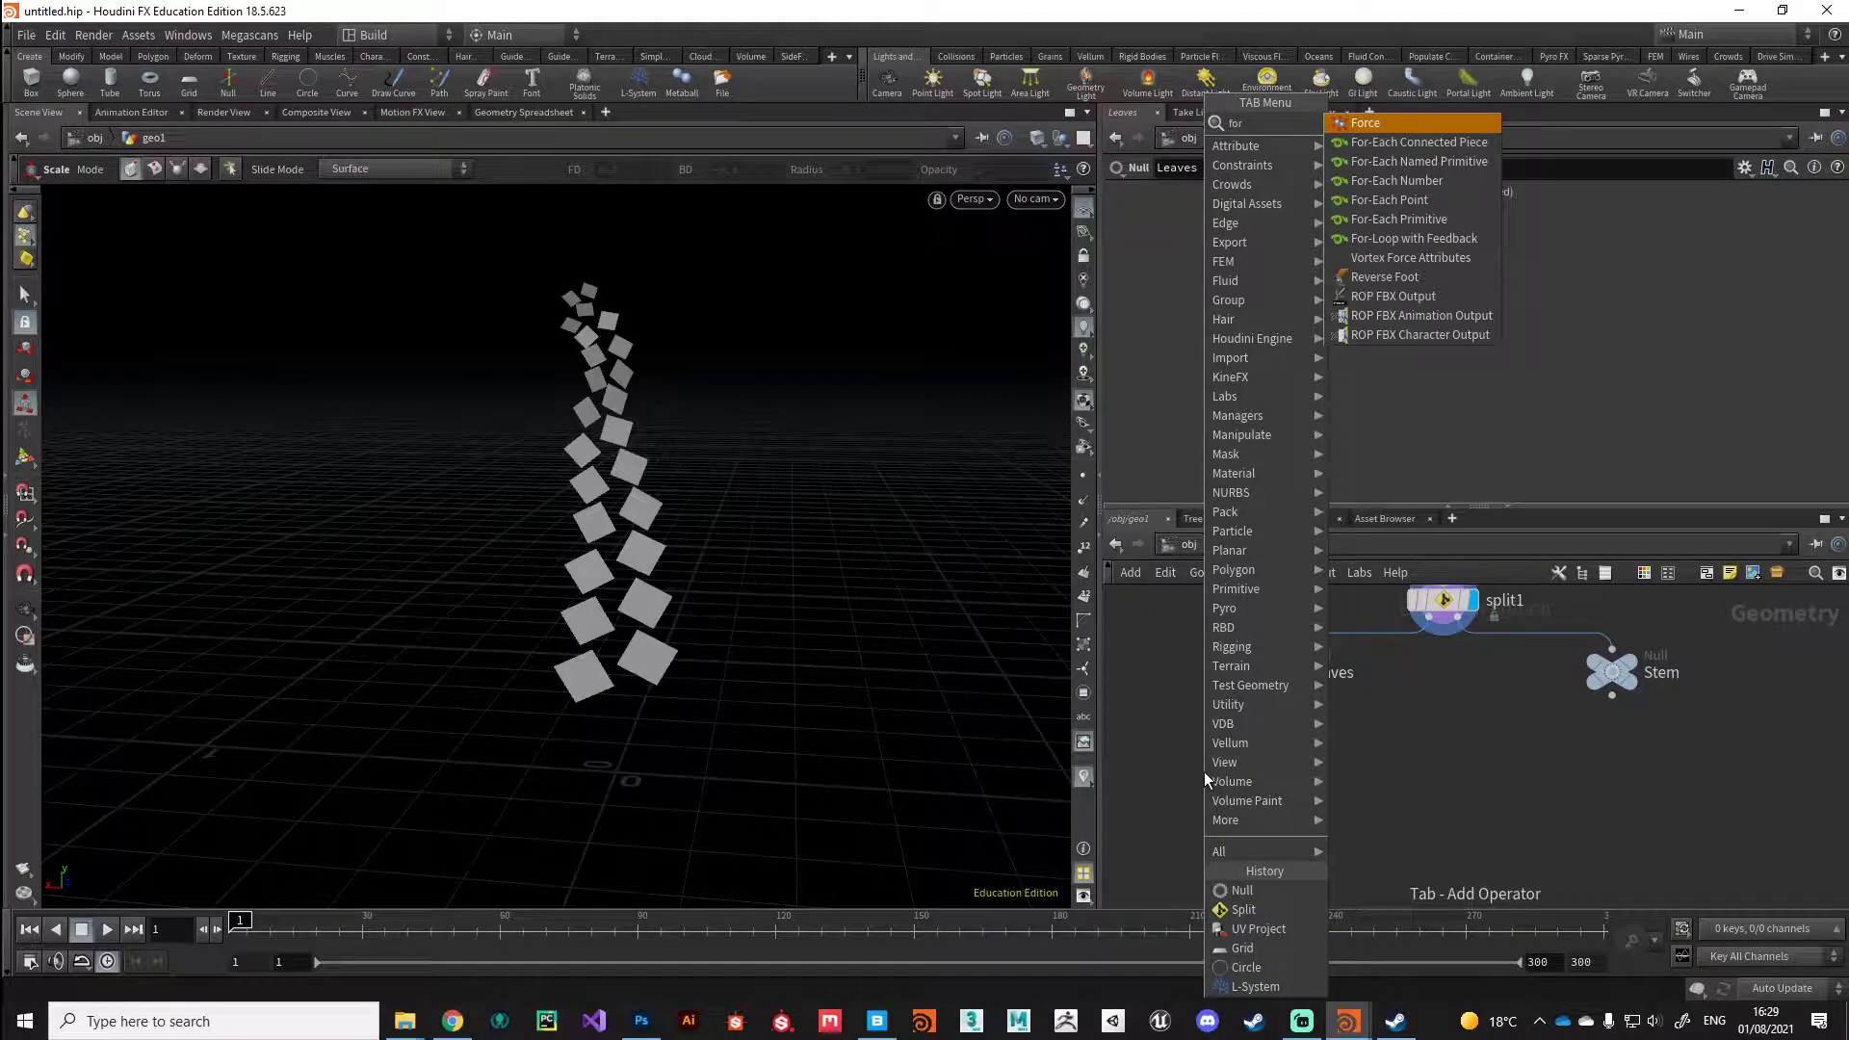
{"action": "key", "text": "Down"}
{"action": "key", "text": "Down"}
{"action": "key", "text": "Down"}
{"action": "key", "text": "Down"}
{"action": "key", "text": "Down"}
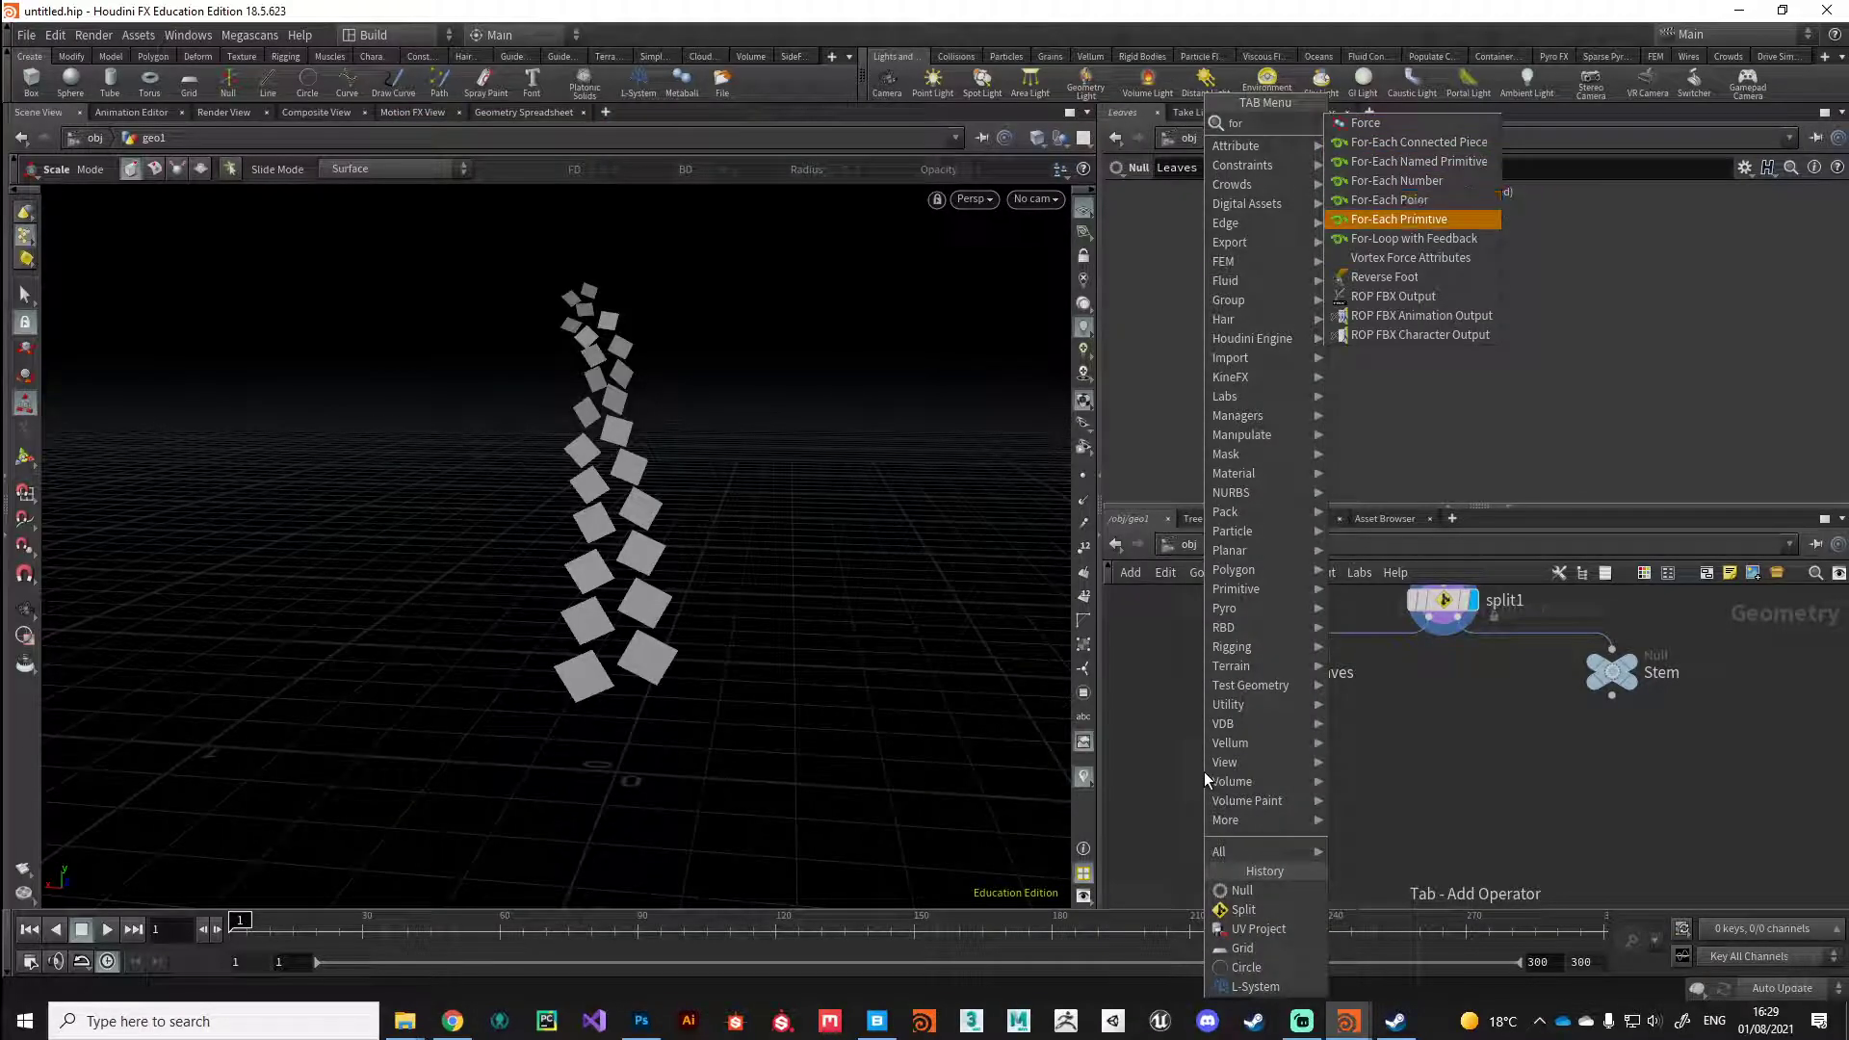
{"action": "key", "text": "Return"}
{"action": "left_click", "coordinate": [1203, 771]}
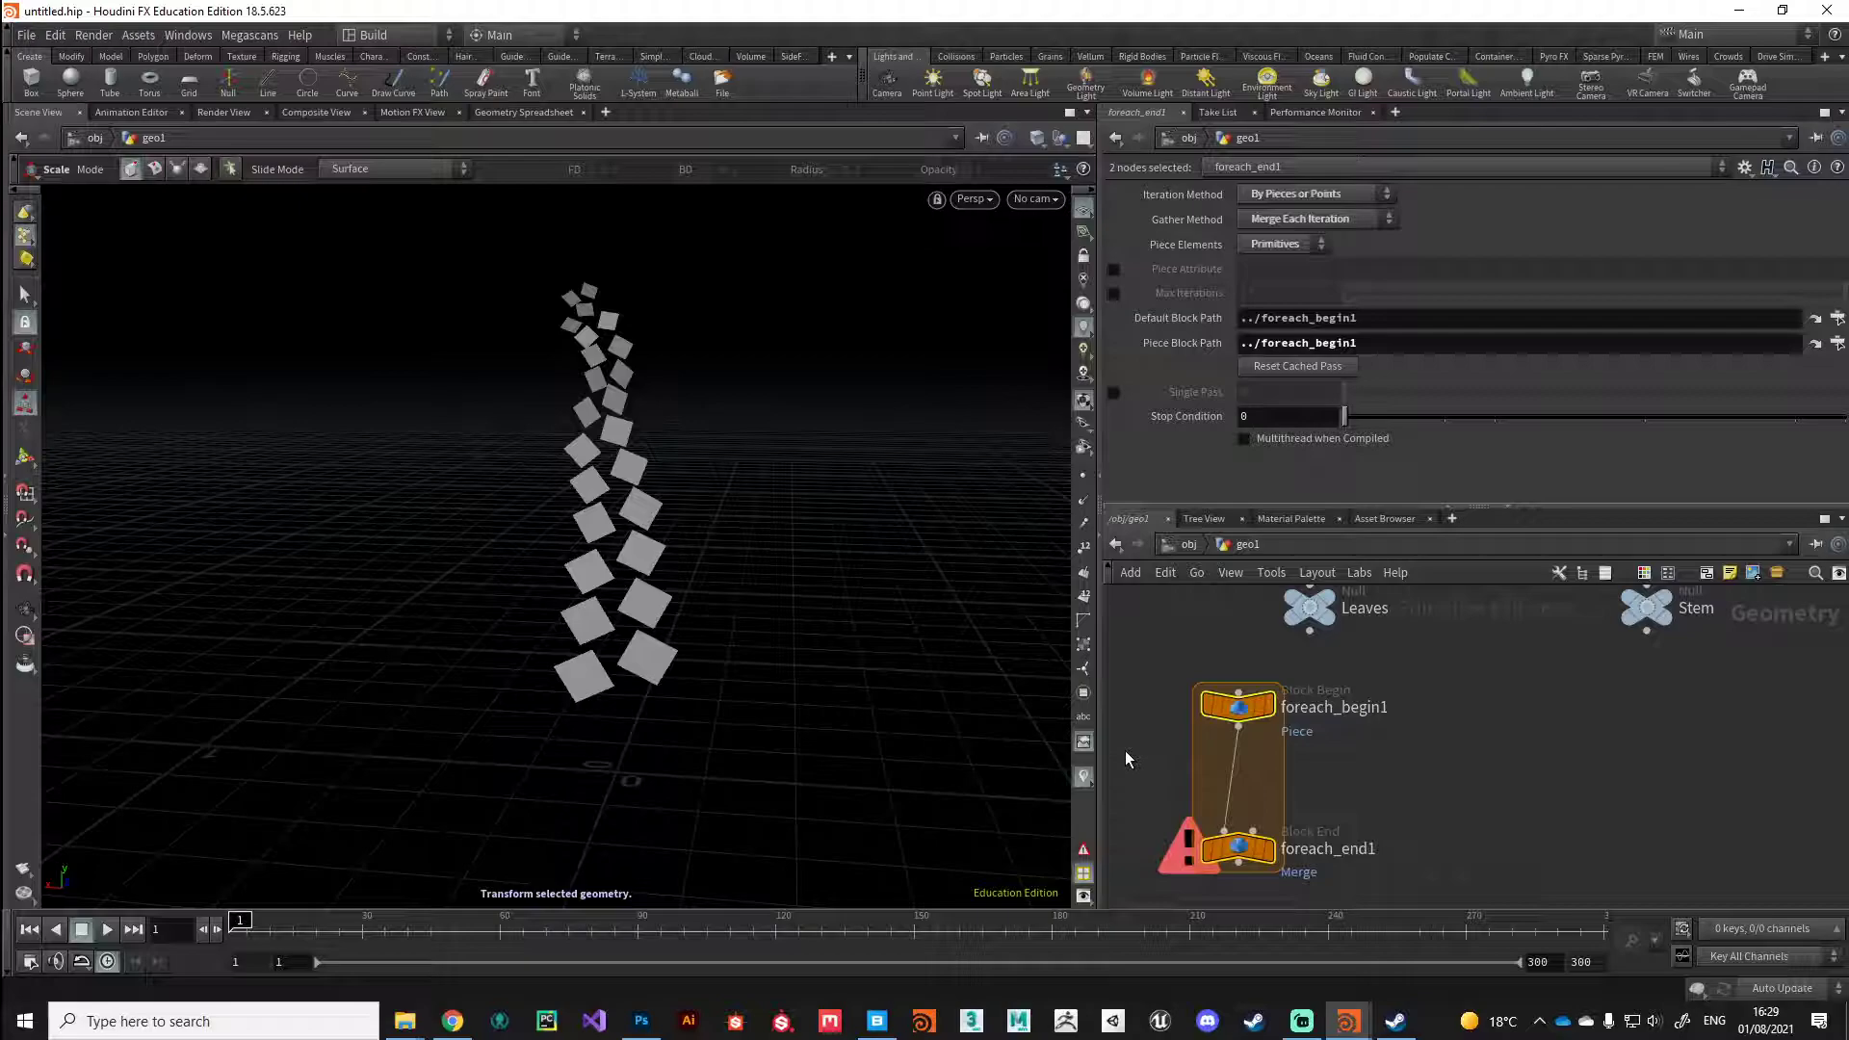
Step: Wire the Leaves null into foreach_begin1 and display that node to inspect a single leaf card
{"action": "left_click", "coordinate": [1332, 836]}
{"action": "left_click_drag", "start_coordinate": [1310, 630], "coordinate": [1238, 691]}
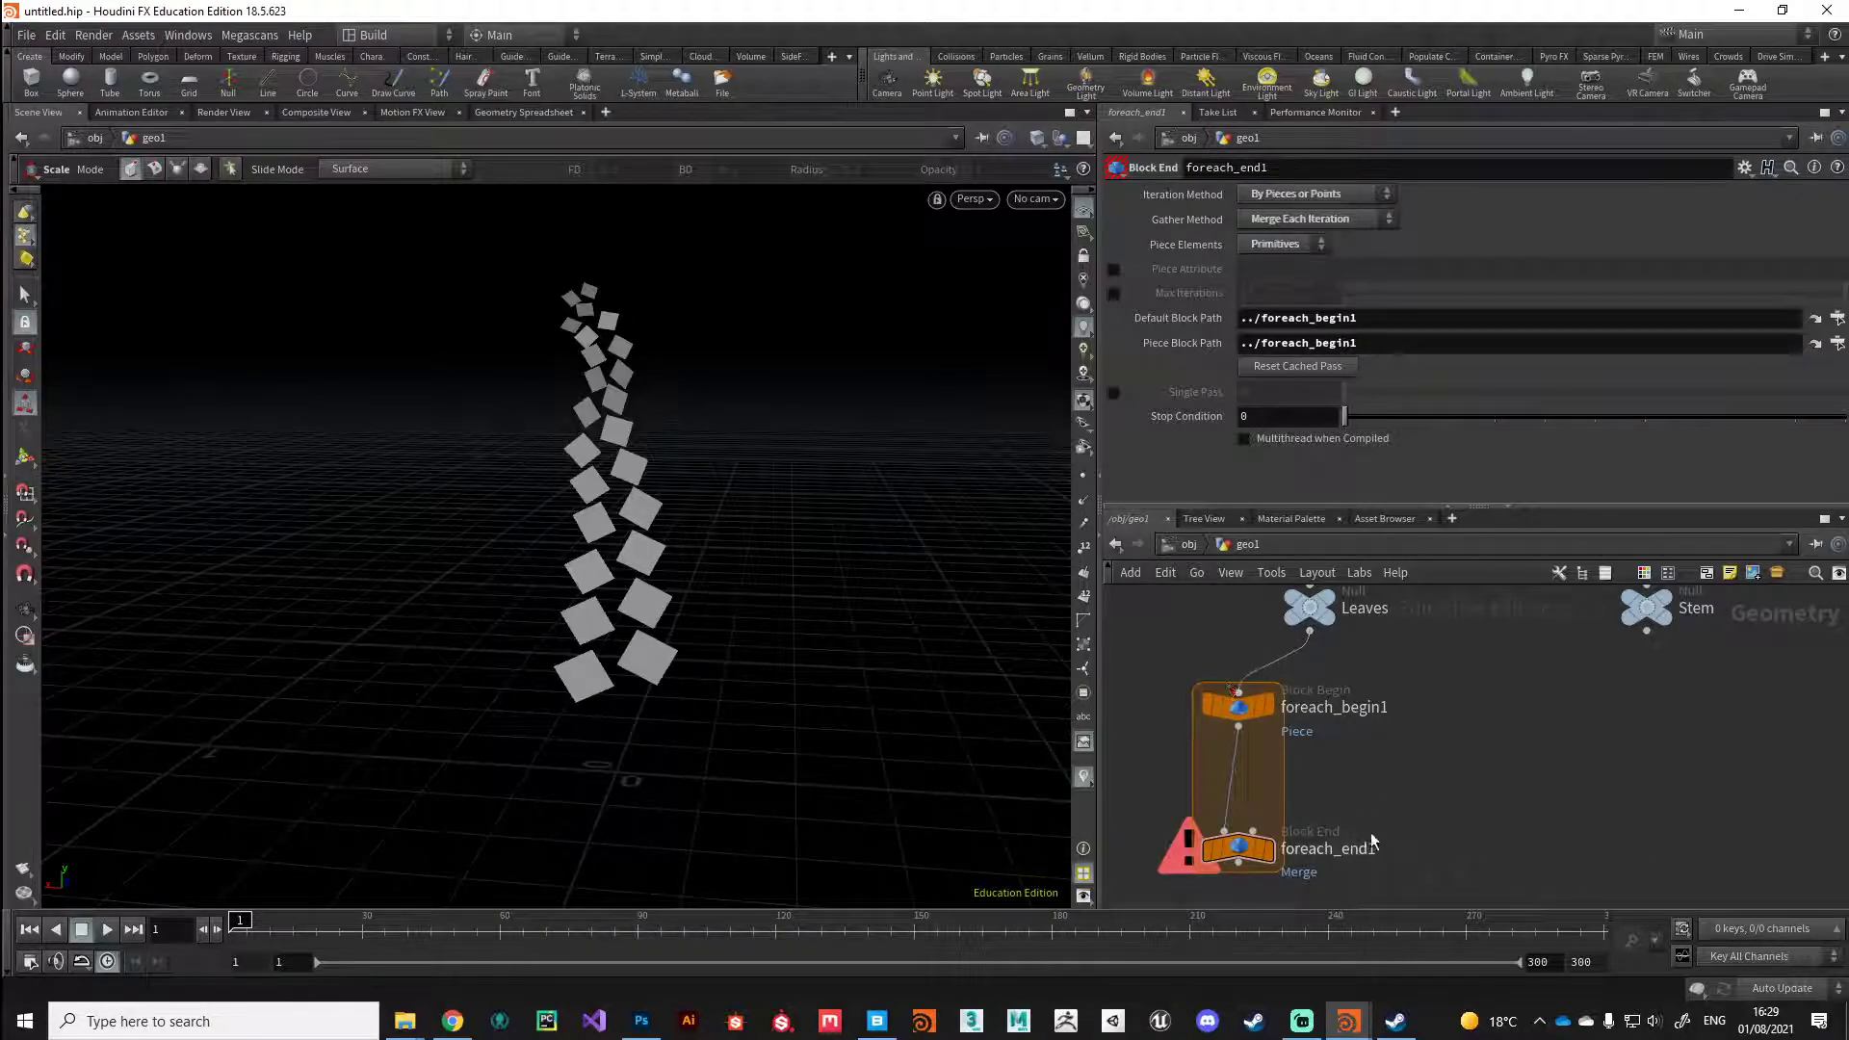
{"action": "left_click", "coordinate": [1266, 705]}
{"action": "left_click", "coordinate": [1235, 707]}
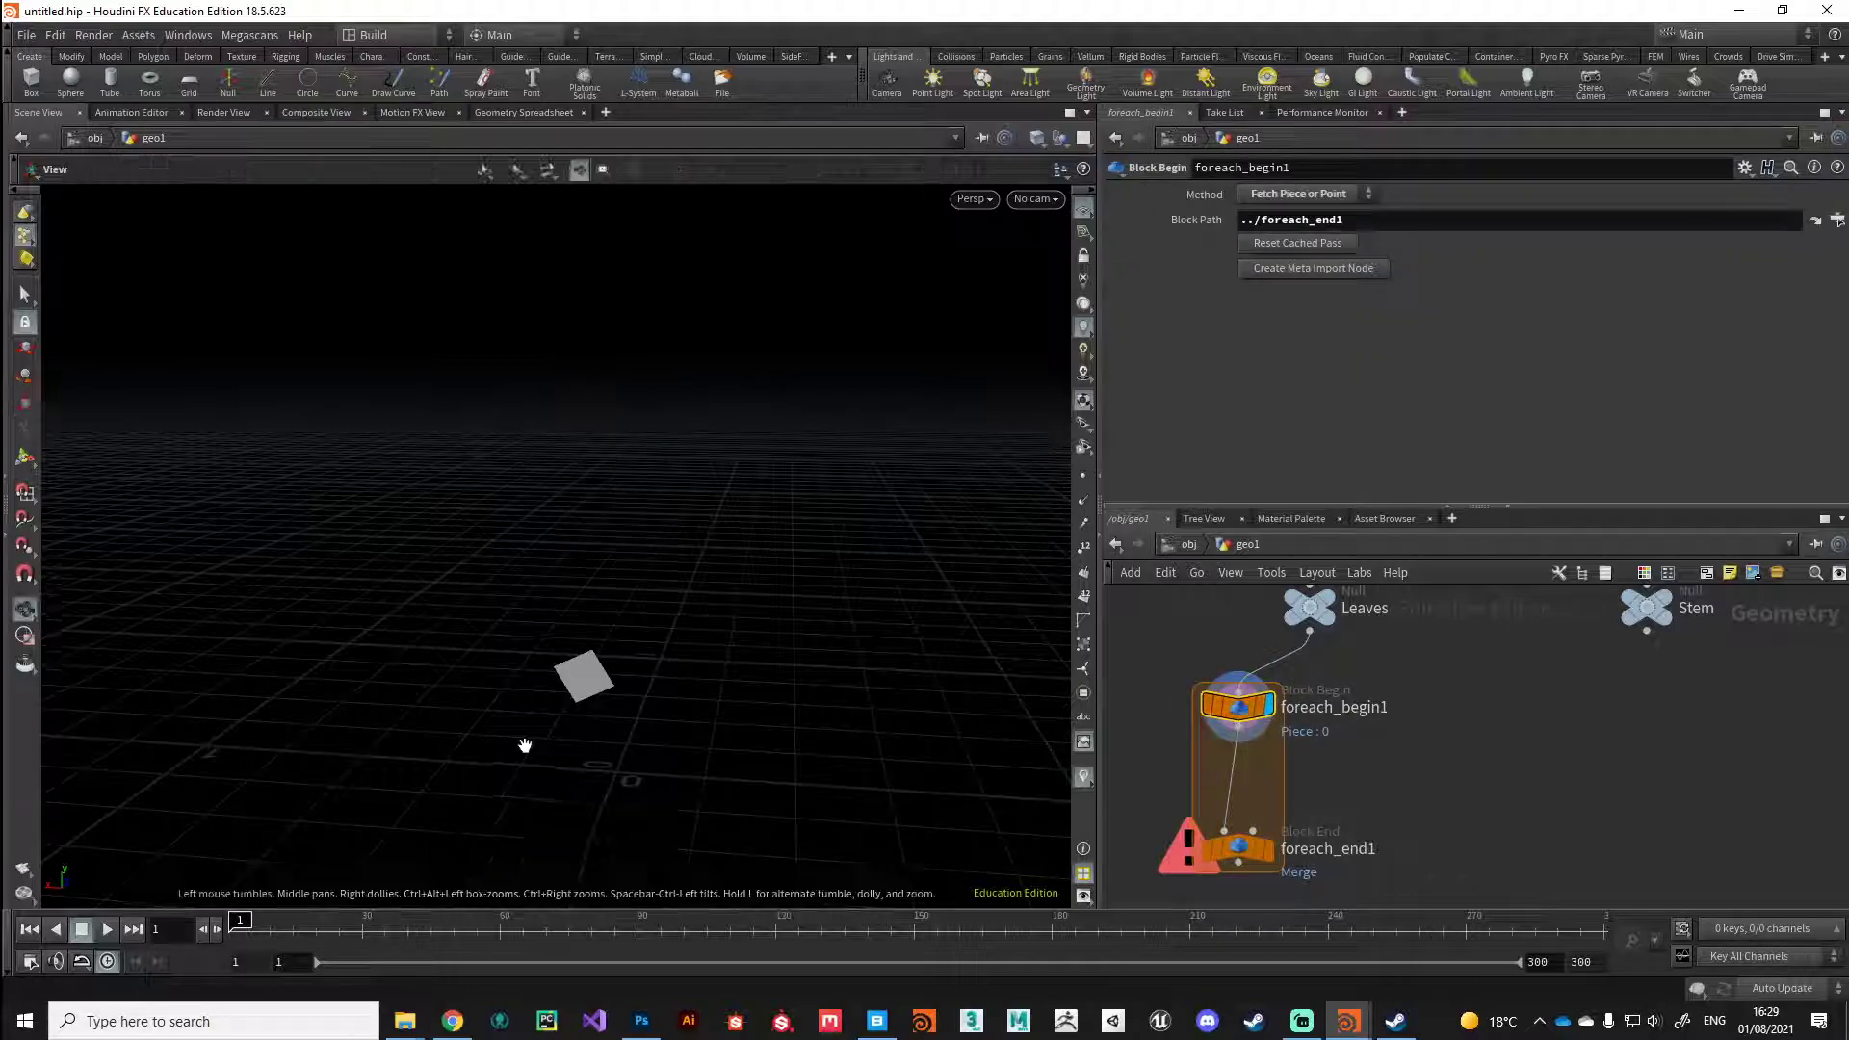
{"action": "left_click_drag", "start_coordinate": [526, 747], "coordinate": [597, 707]}
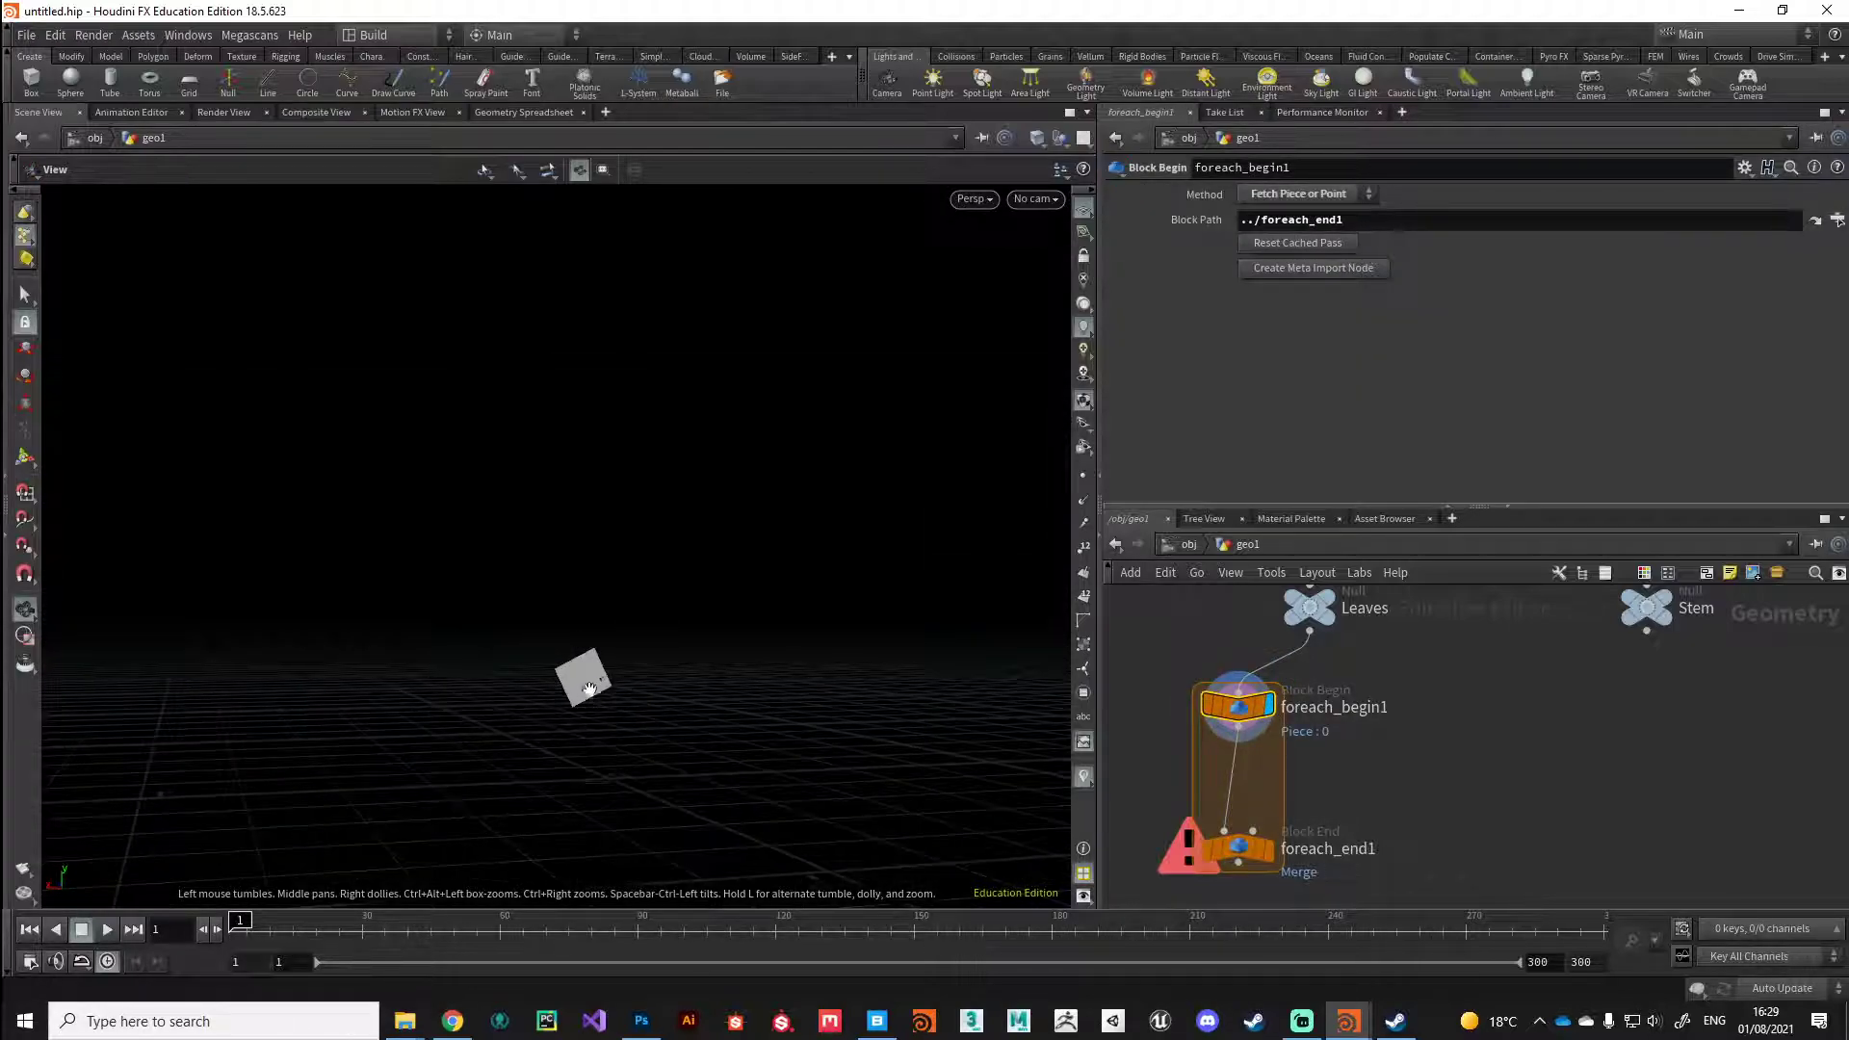
{"action": "key", "text": "e"}
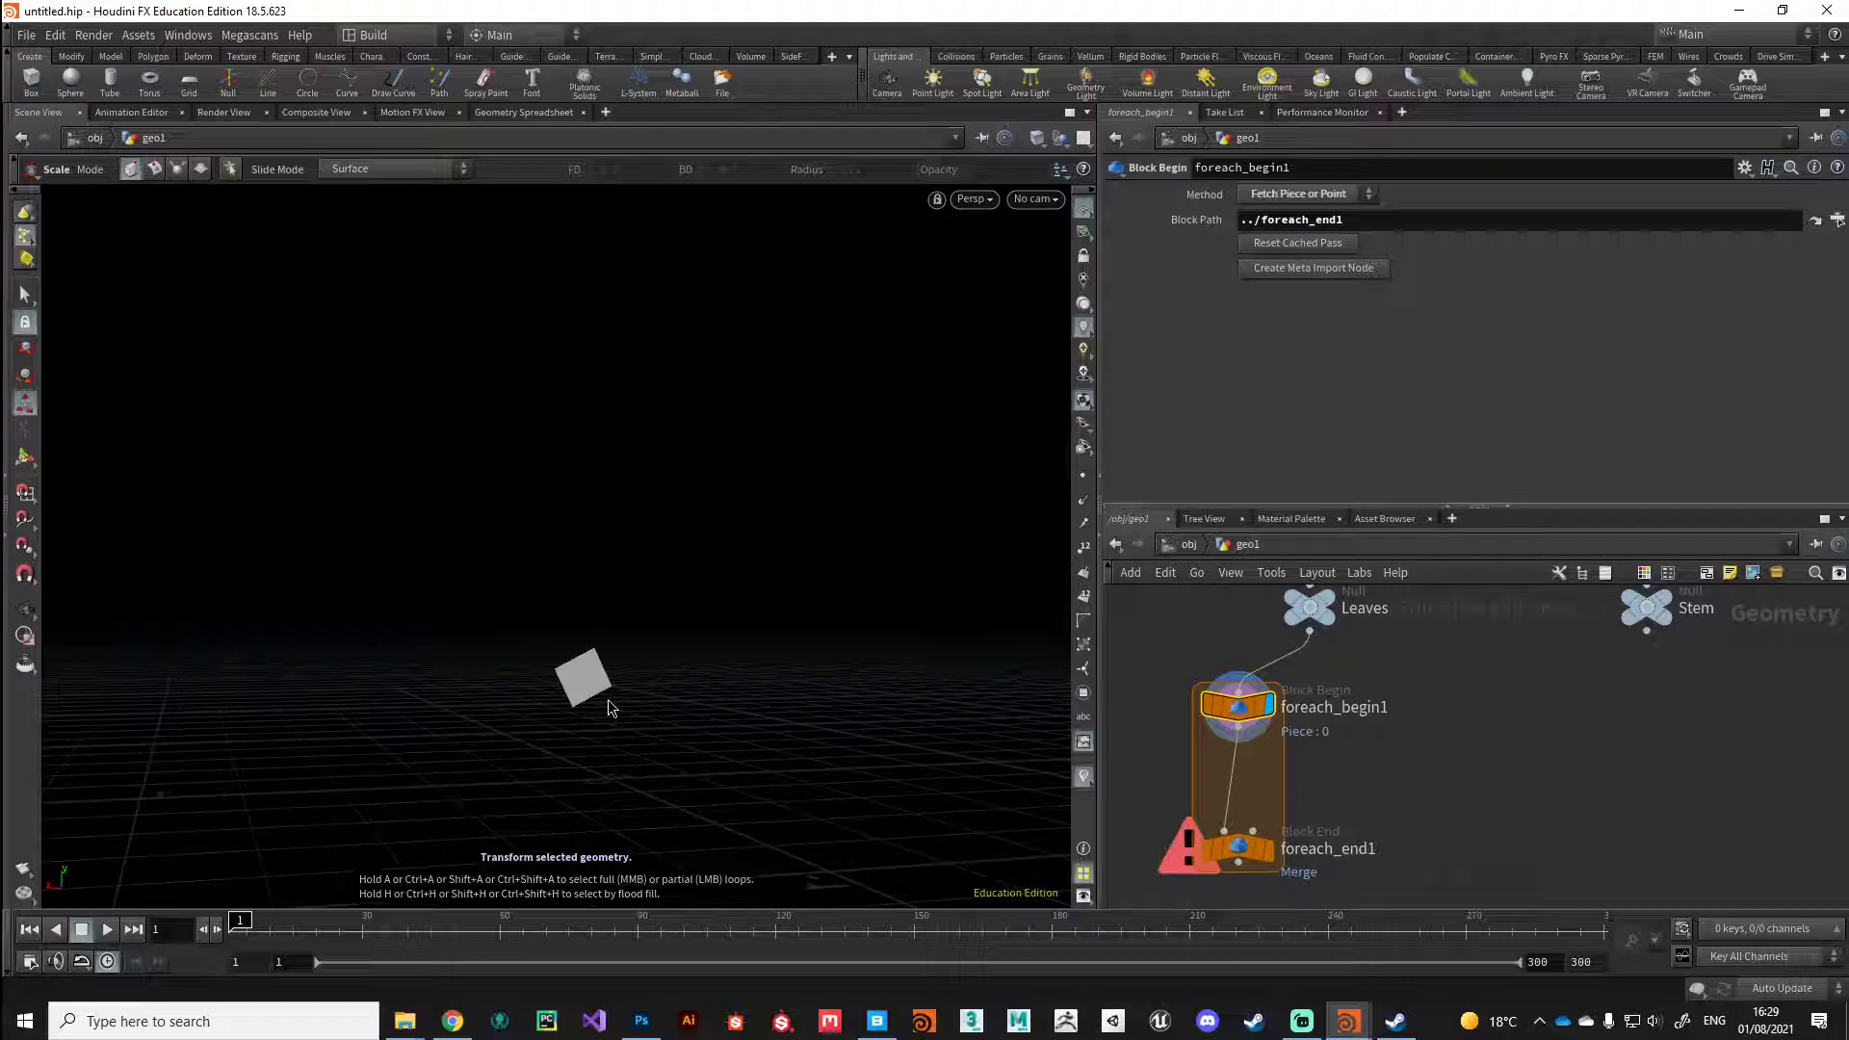
Step: Switch to the UV view and move foreach_end1 further down to make room inside the loop
{"action": "key", "text": "space+5"}
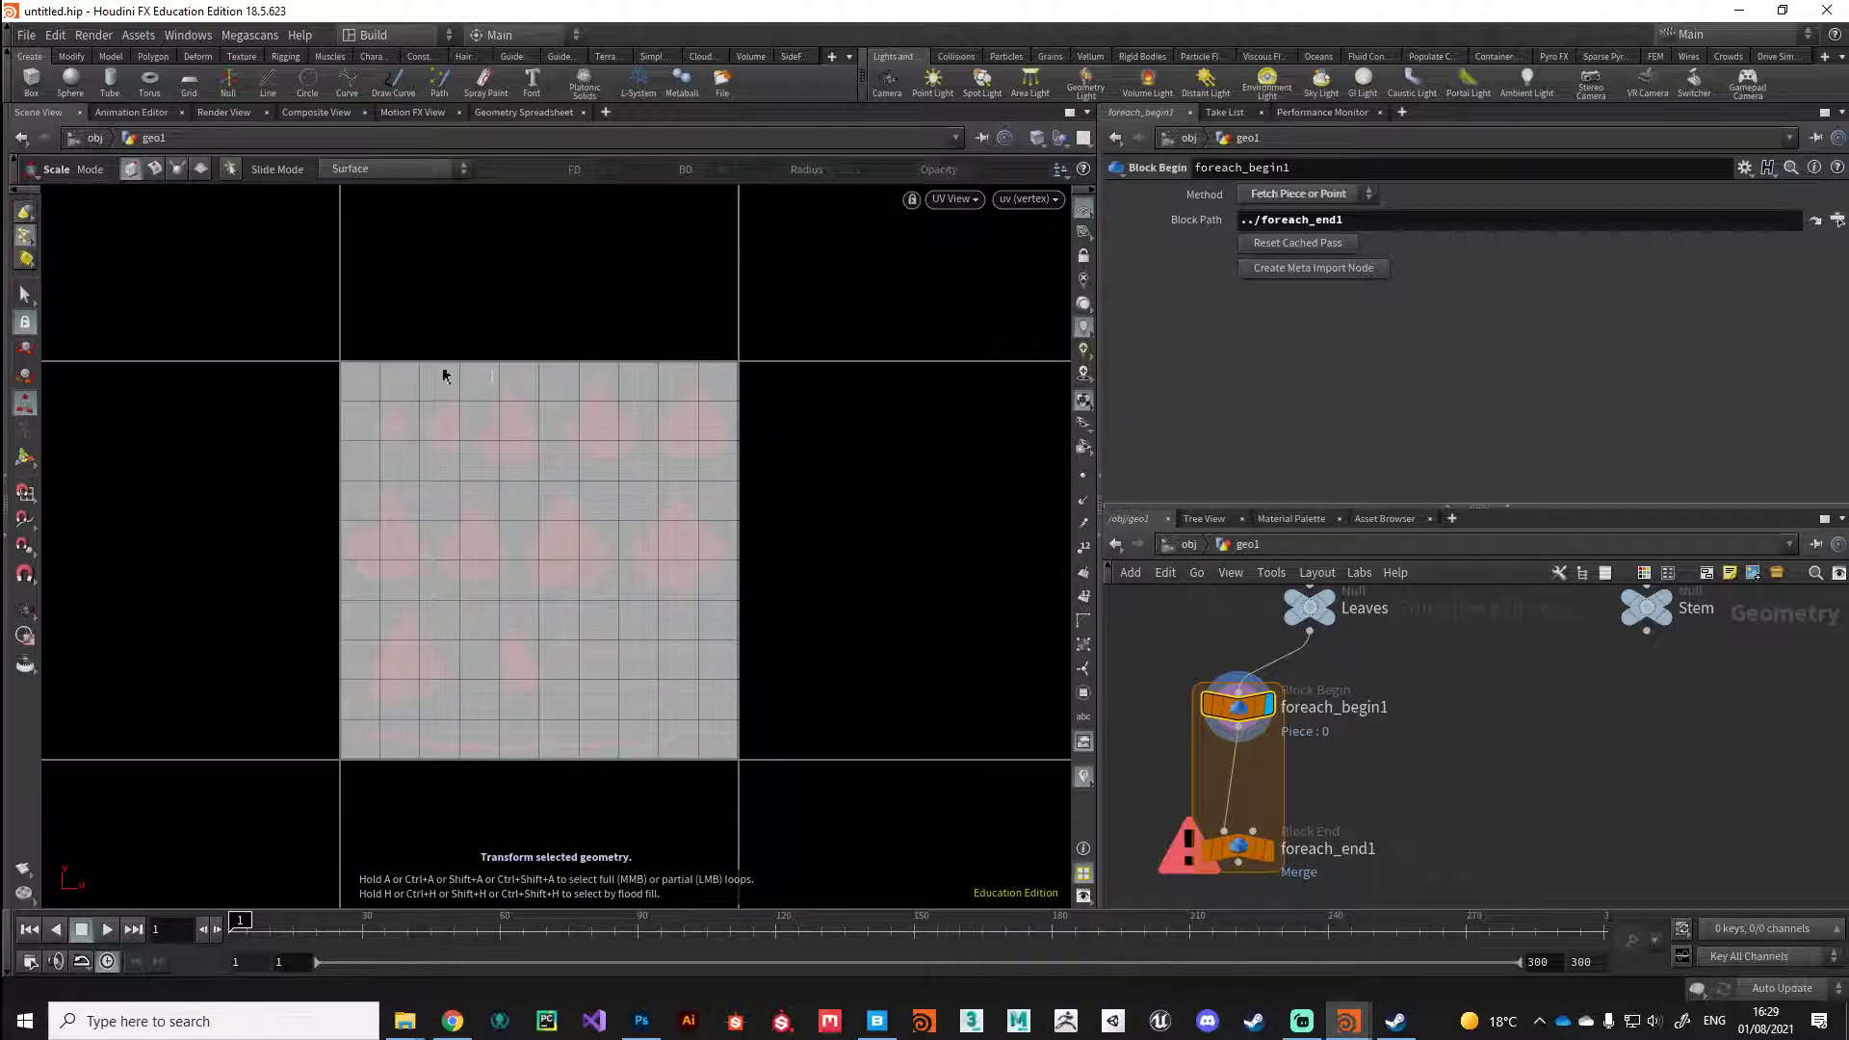
{"action": "middle_click_drag", "start_coordinate": [1335, 826], "coordinate": [1586, 758]}
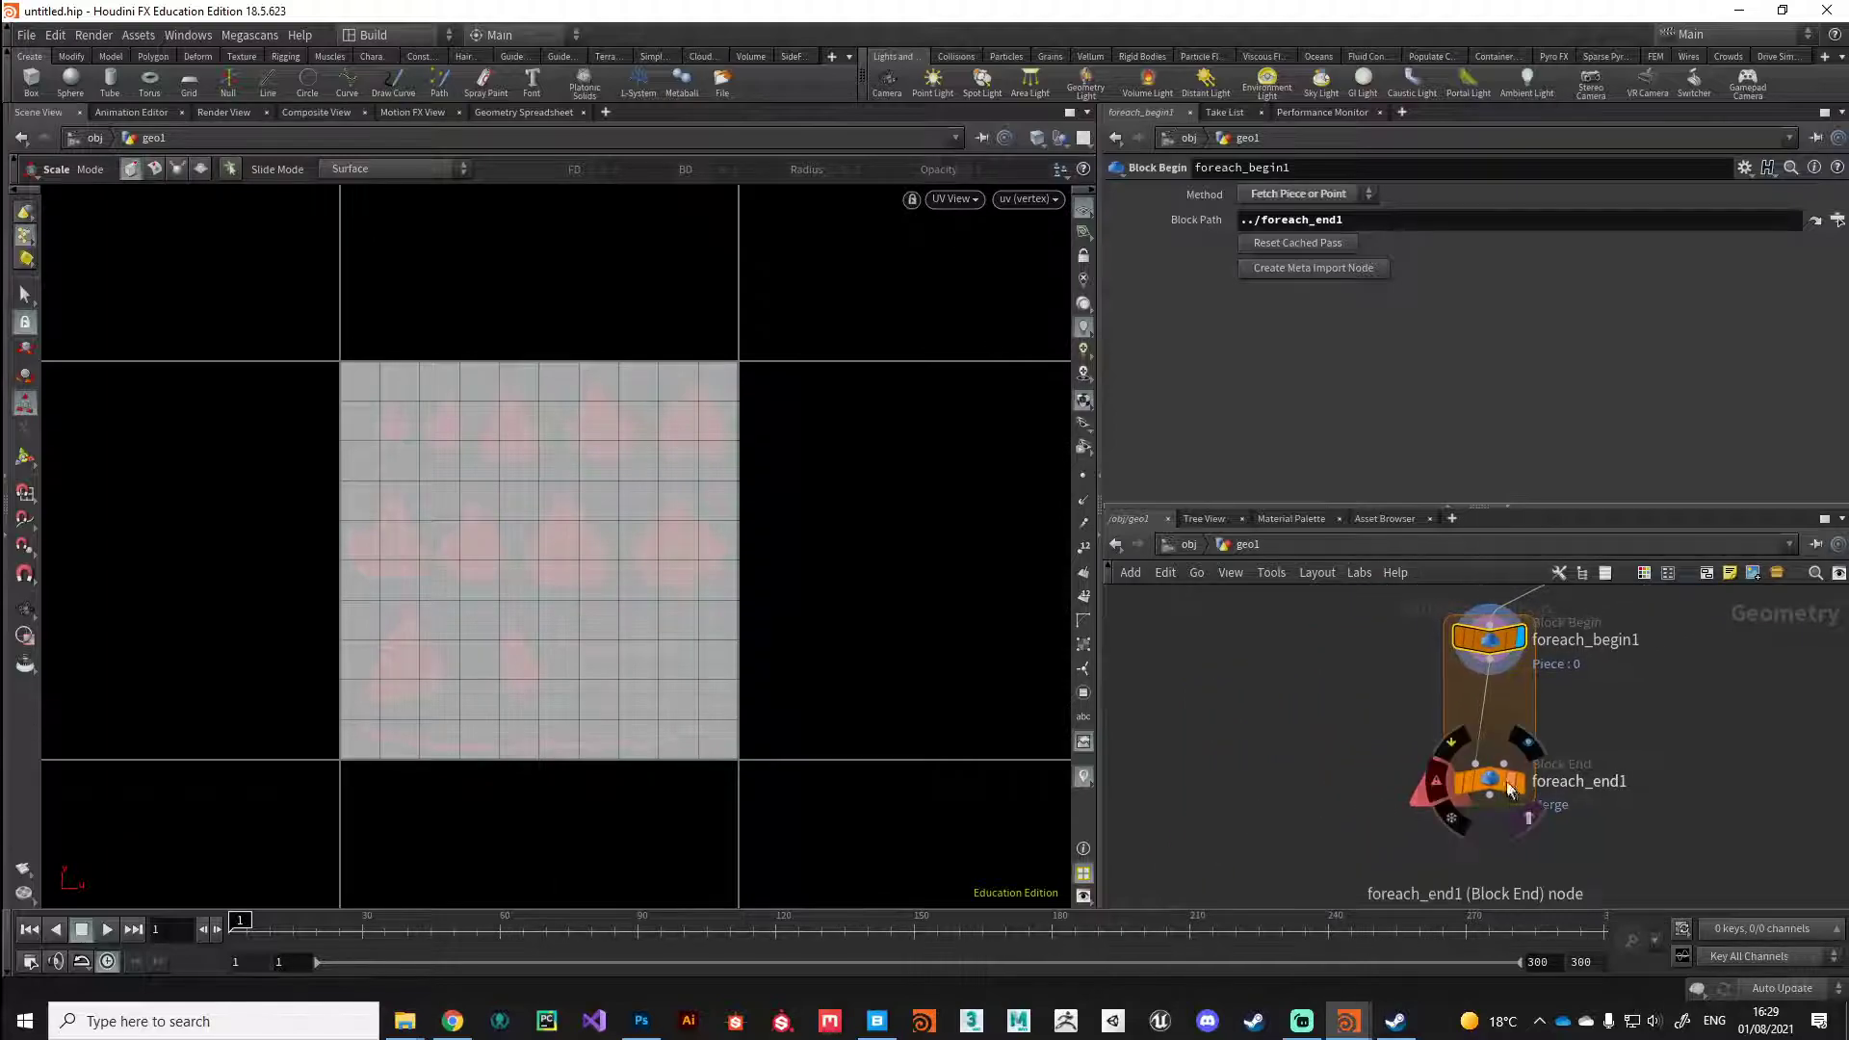
{"action": "left_click_drag", "start_coordinate": [1488, 777], "coordinate": [1499, 846]}
{"action": "middle_click_drag", "start_coordinate": [1361, 720], "coordinate": [1274, 745]}
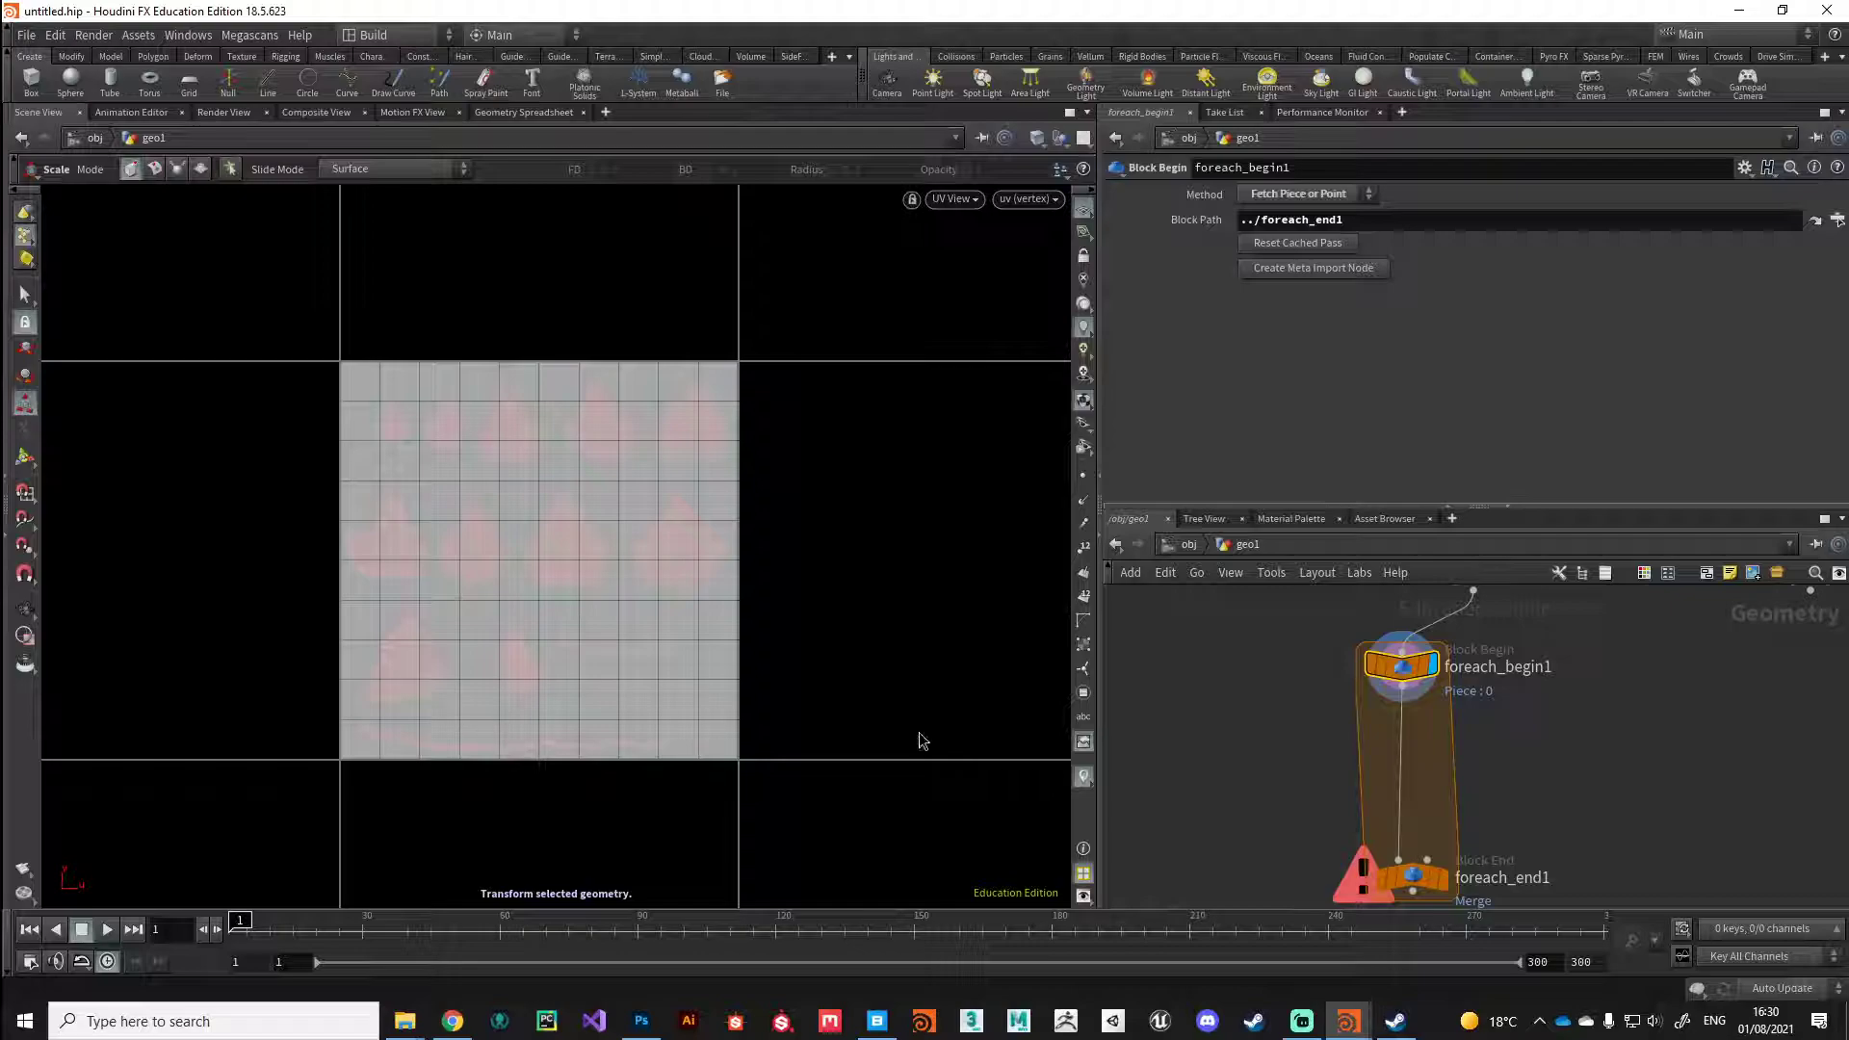
Step: Add a UV Transform node inside the loop, fed by foreach_begin1, and display its output
{"action": "key", "text": "Tab"}
{"action": "type", "text": "uvtra"}
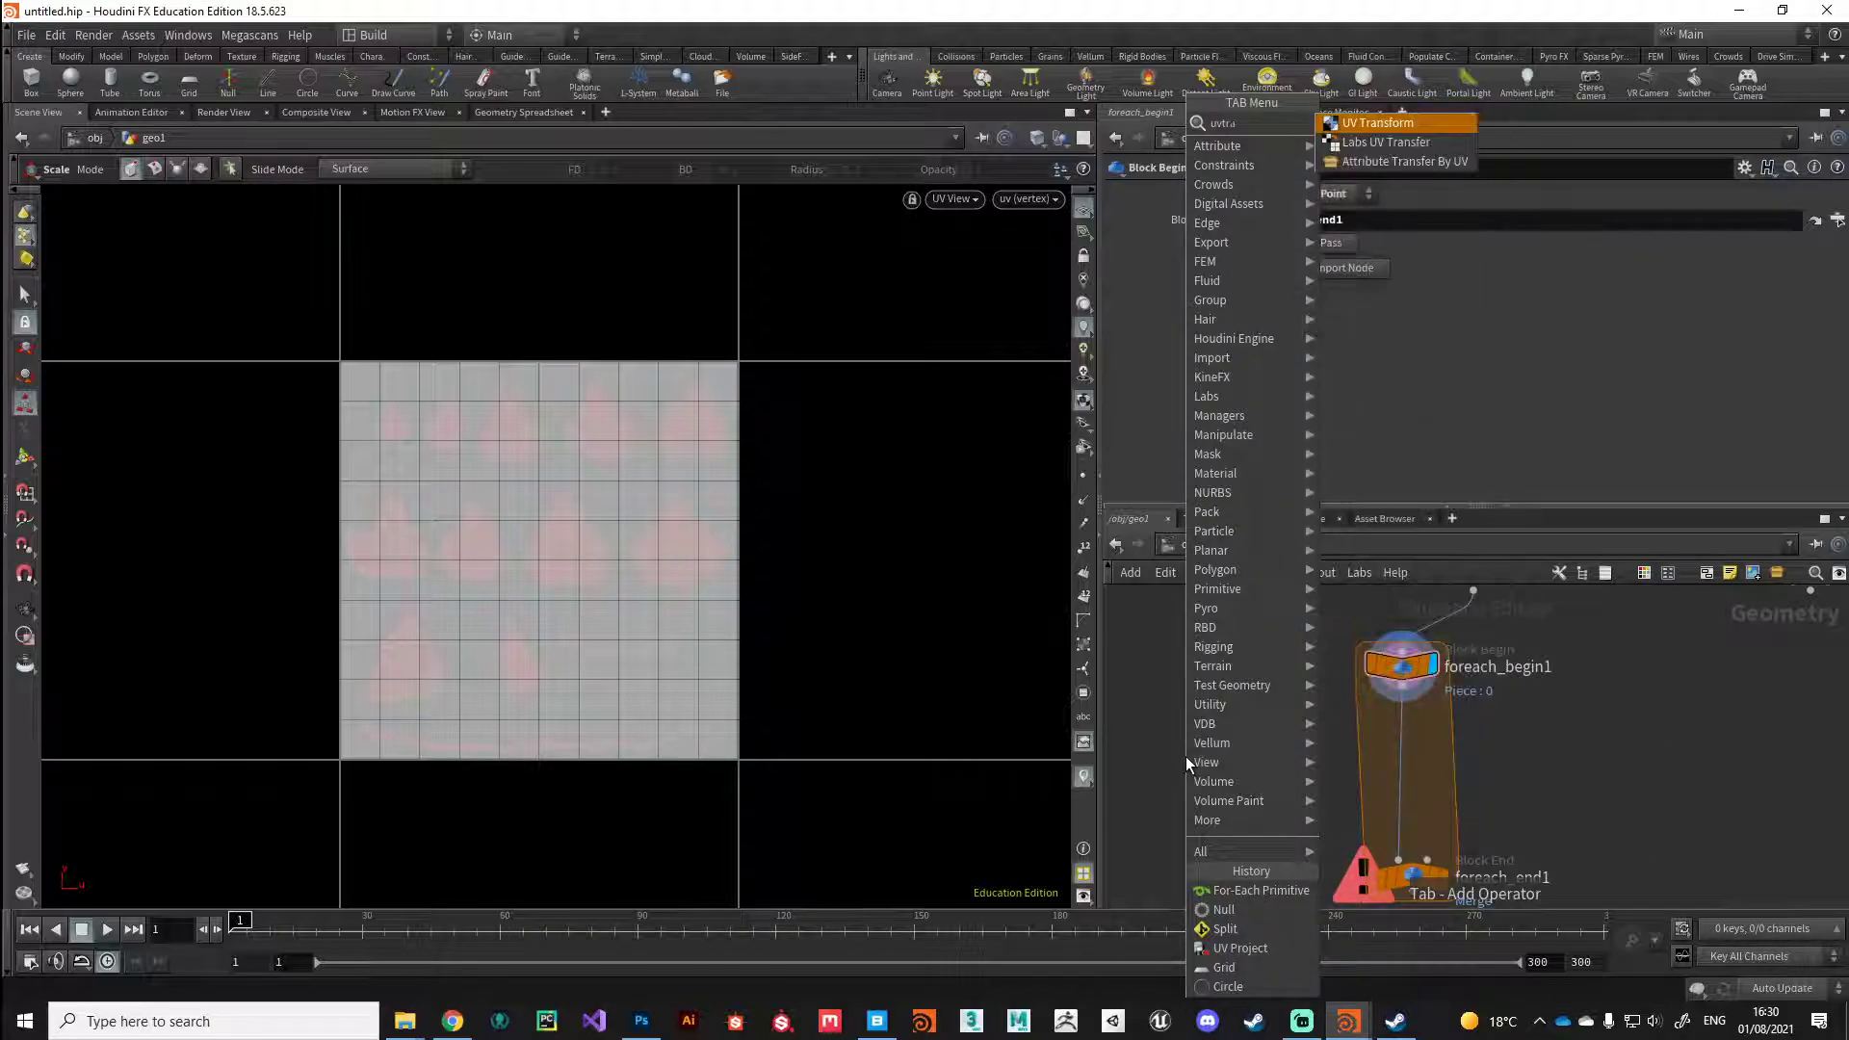
{"action": "key", "text": "Return"}
{"action": "left_click", "coordinate": [1260, 736]}
{"action": "left_click", "coordinate": [1401, 687]}
{"action": "left_click", "coordinate": [1260, 724]}
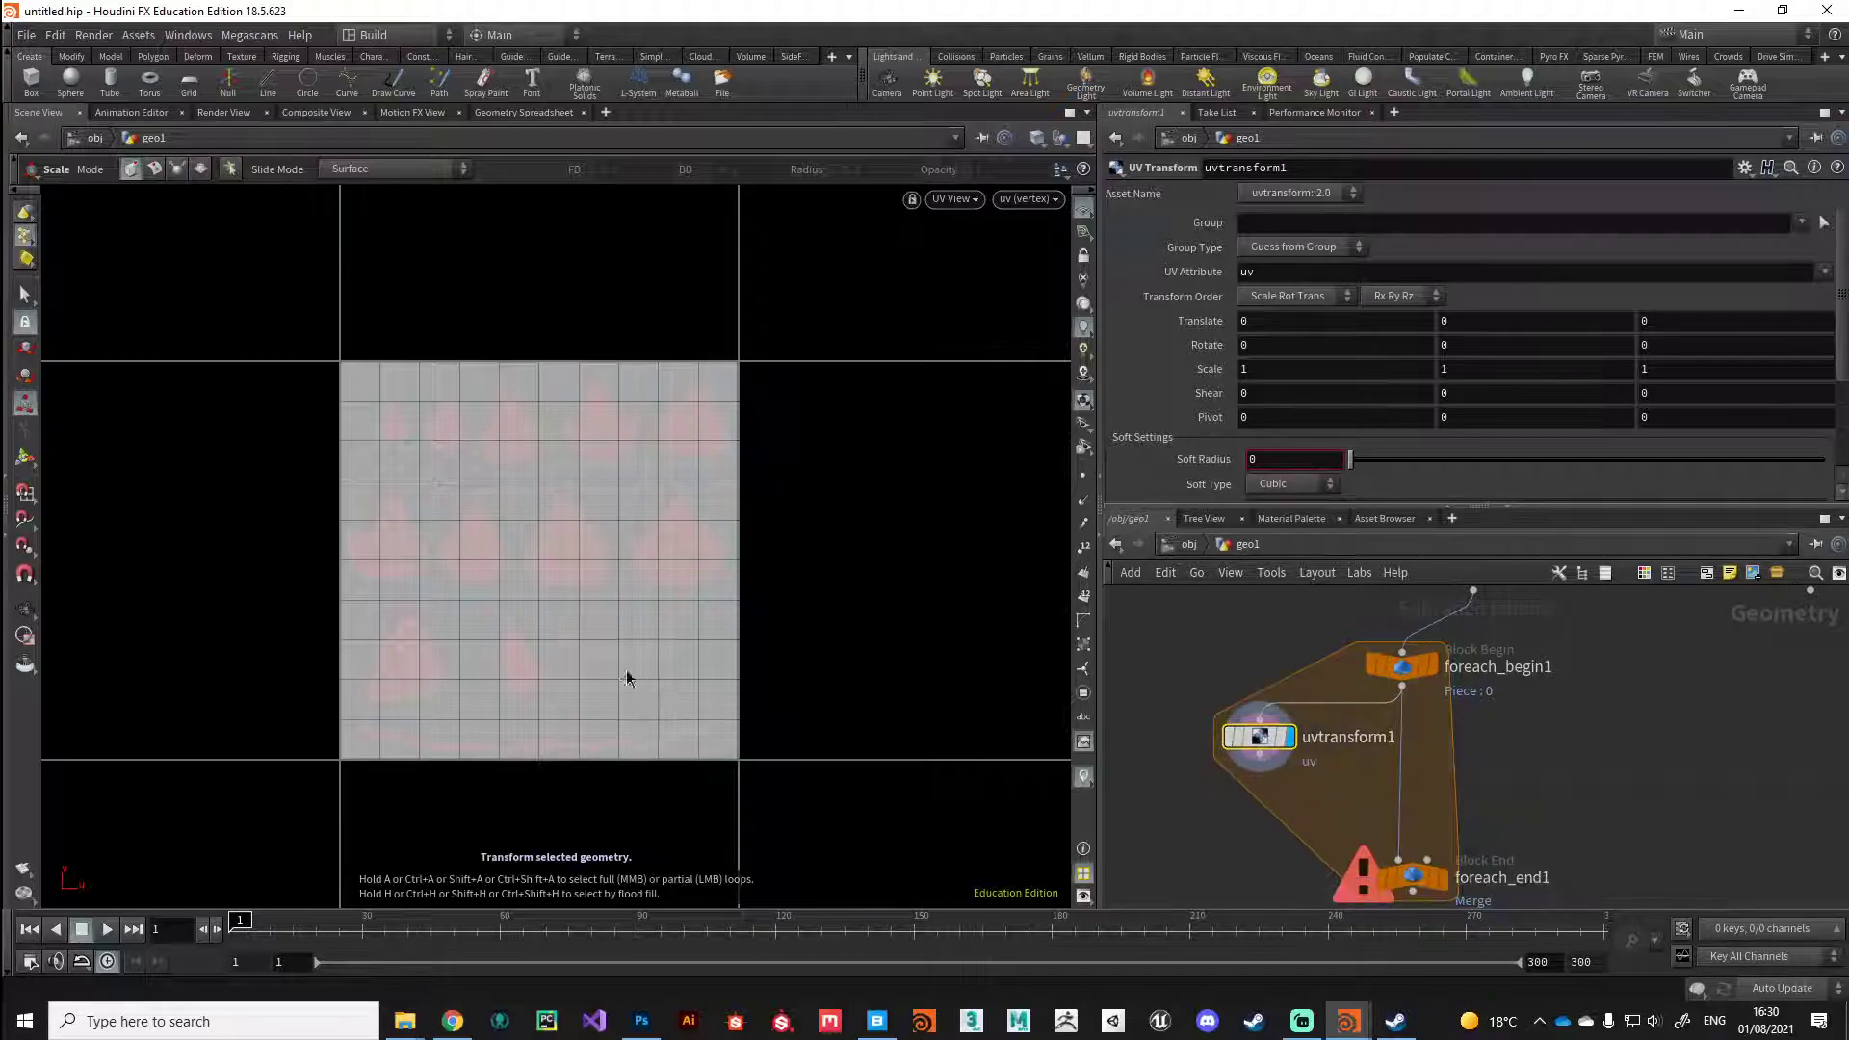
Step: Scale the card's UVs to about 0.197, move them over the atlas's smallest leaf and show the UV view in wireframe
{"action": "key", "text": "Return"}
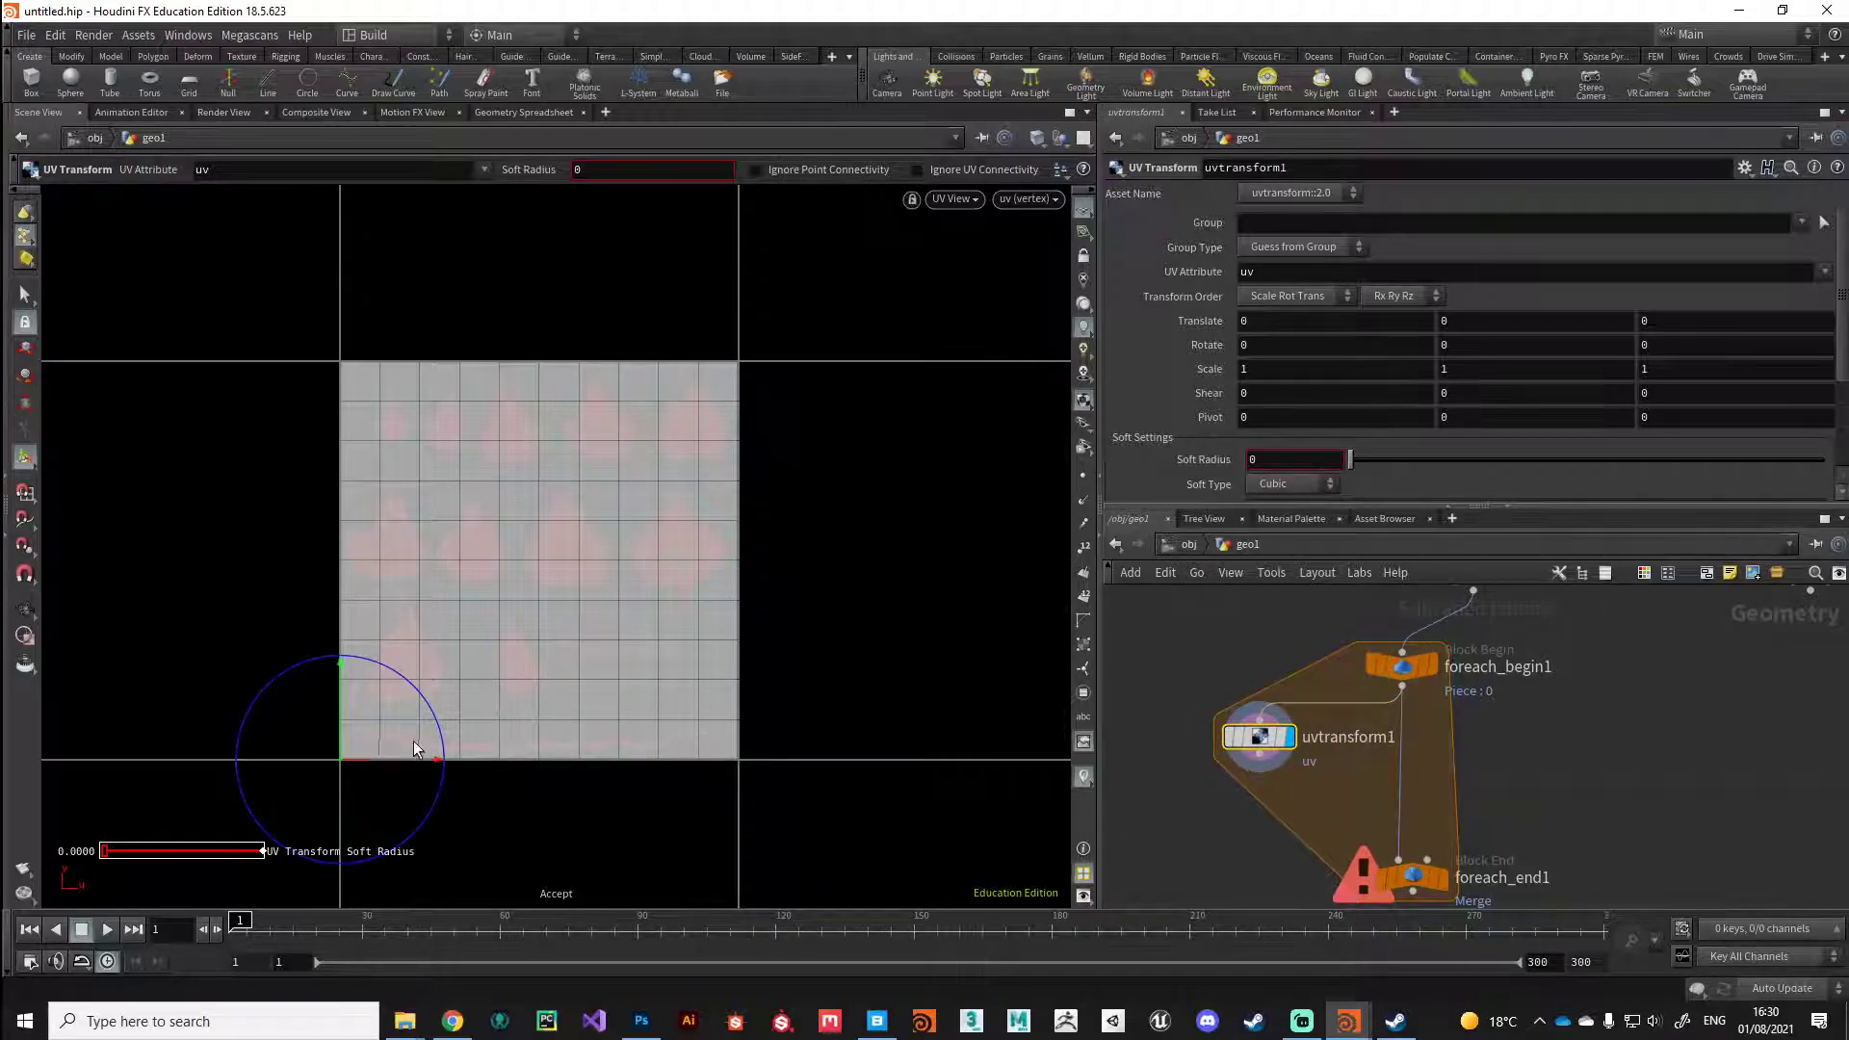
{"action": "key", "text": "e"}
{"action": "left_click_drag", "start_coordinate": [343, 764], "coordinate": [29, 966]}
{"action": "key", "text": "t"}
{"action": "mouse_move", "coordinate": [341, 759]}
{"action": "left_mouse_down"}
{"action": "mouse_move", "coordinate": [382, 568]}
{"action": "mouse_move", "coordinate": [344, 465]}
{"action": "left_mouse_up"}
{"action": "key", "text": "w"}
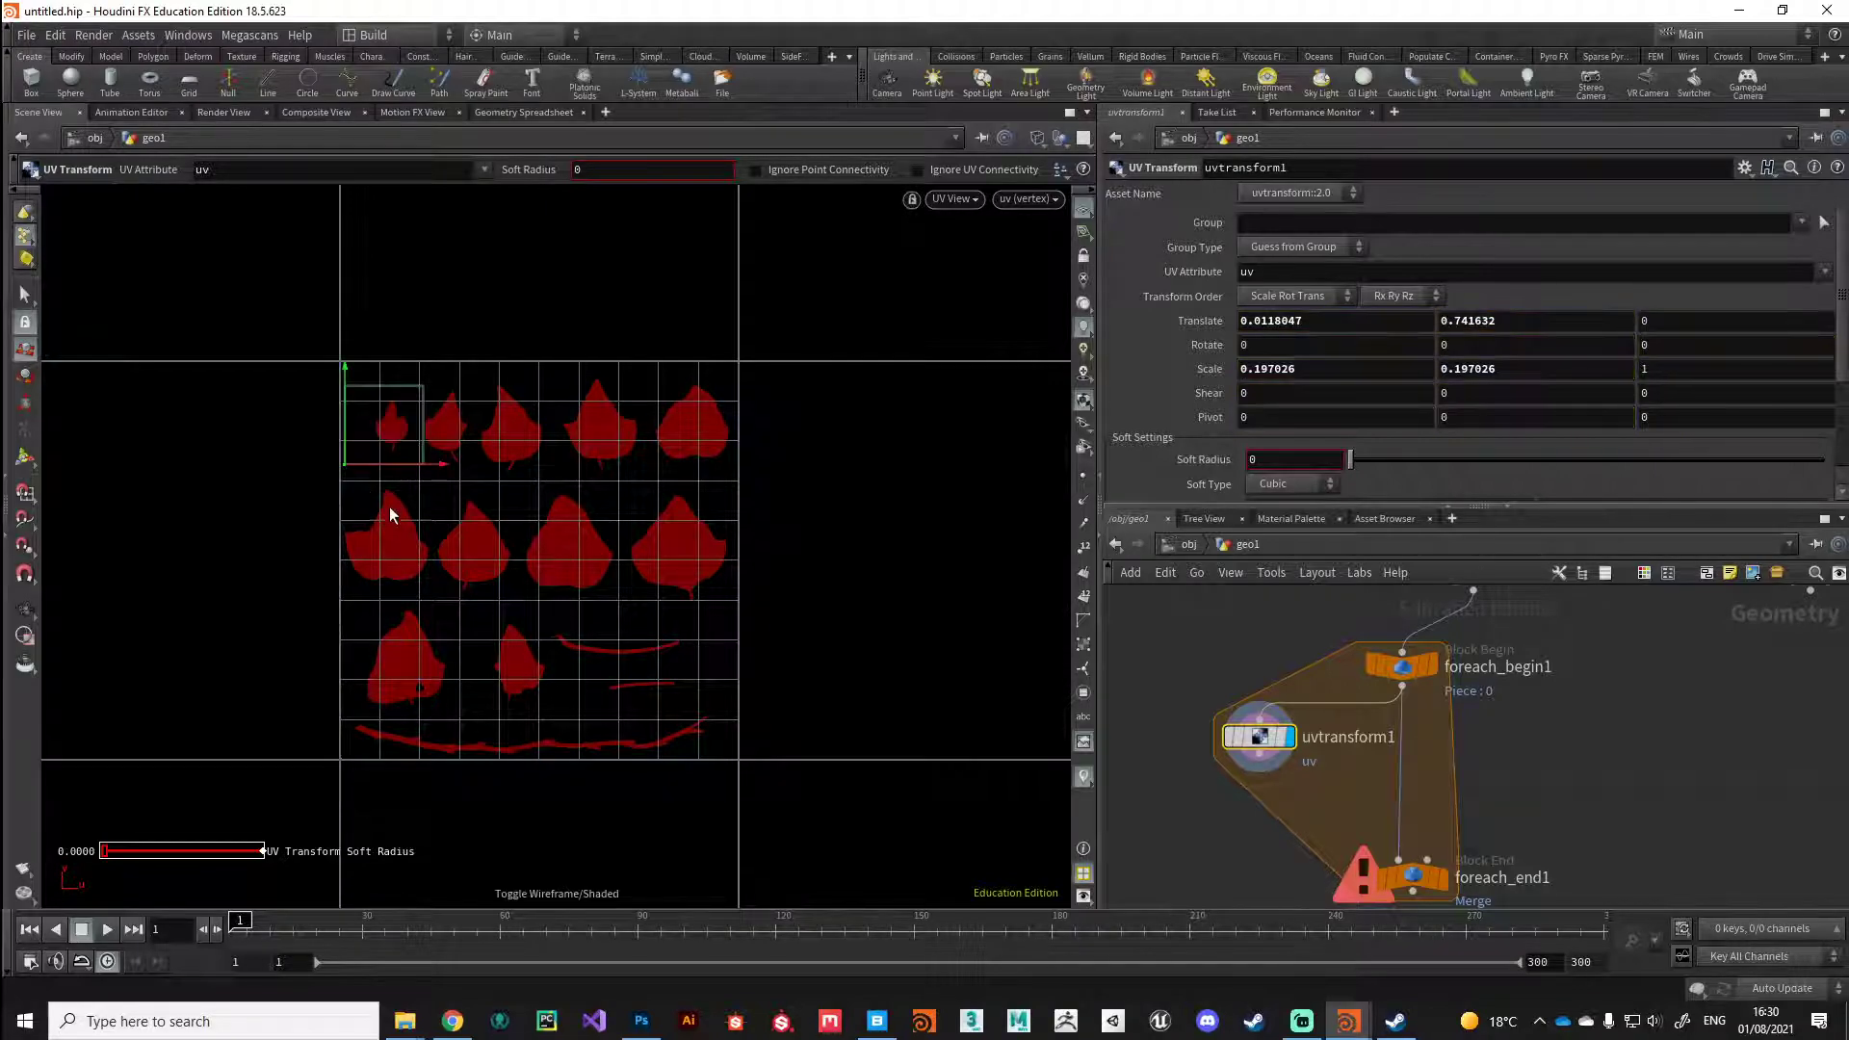
Step: Tighten the UVs around the smallest leaf with a scale of about 0.143 and a translation of about 0.059, 0.779
{"action": "scroll", "coordinate": [392, 511], "scroll_direction": "up", "scroll_amount": 5}
{"action": "key", "text": "e"}
{"action": "left_click_drag", "start_coordinate": [385, 605], "coordinate": [112, 784]}
{"action": "key", "text": "t"}
{"action": "left_click_drag", "start_coordinate": [388, 607], "coordinate": [436, 564]}
{"action": "key", "text": "Escape"}
{"action": "scroll", "coordinate": [610, 639], "scroll_direction": "down", "scroll_amount": 1}
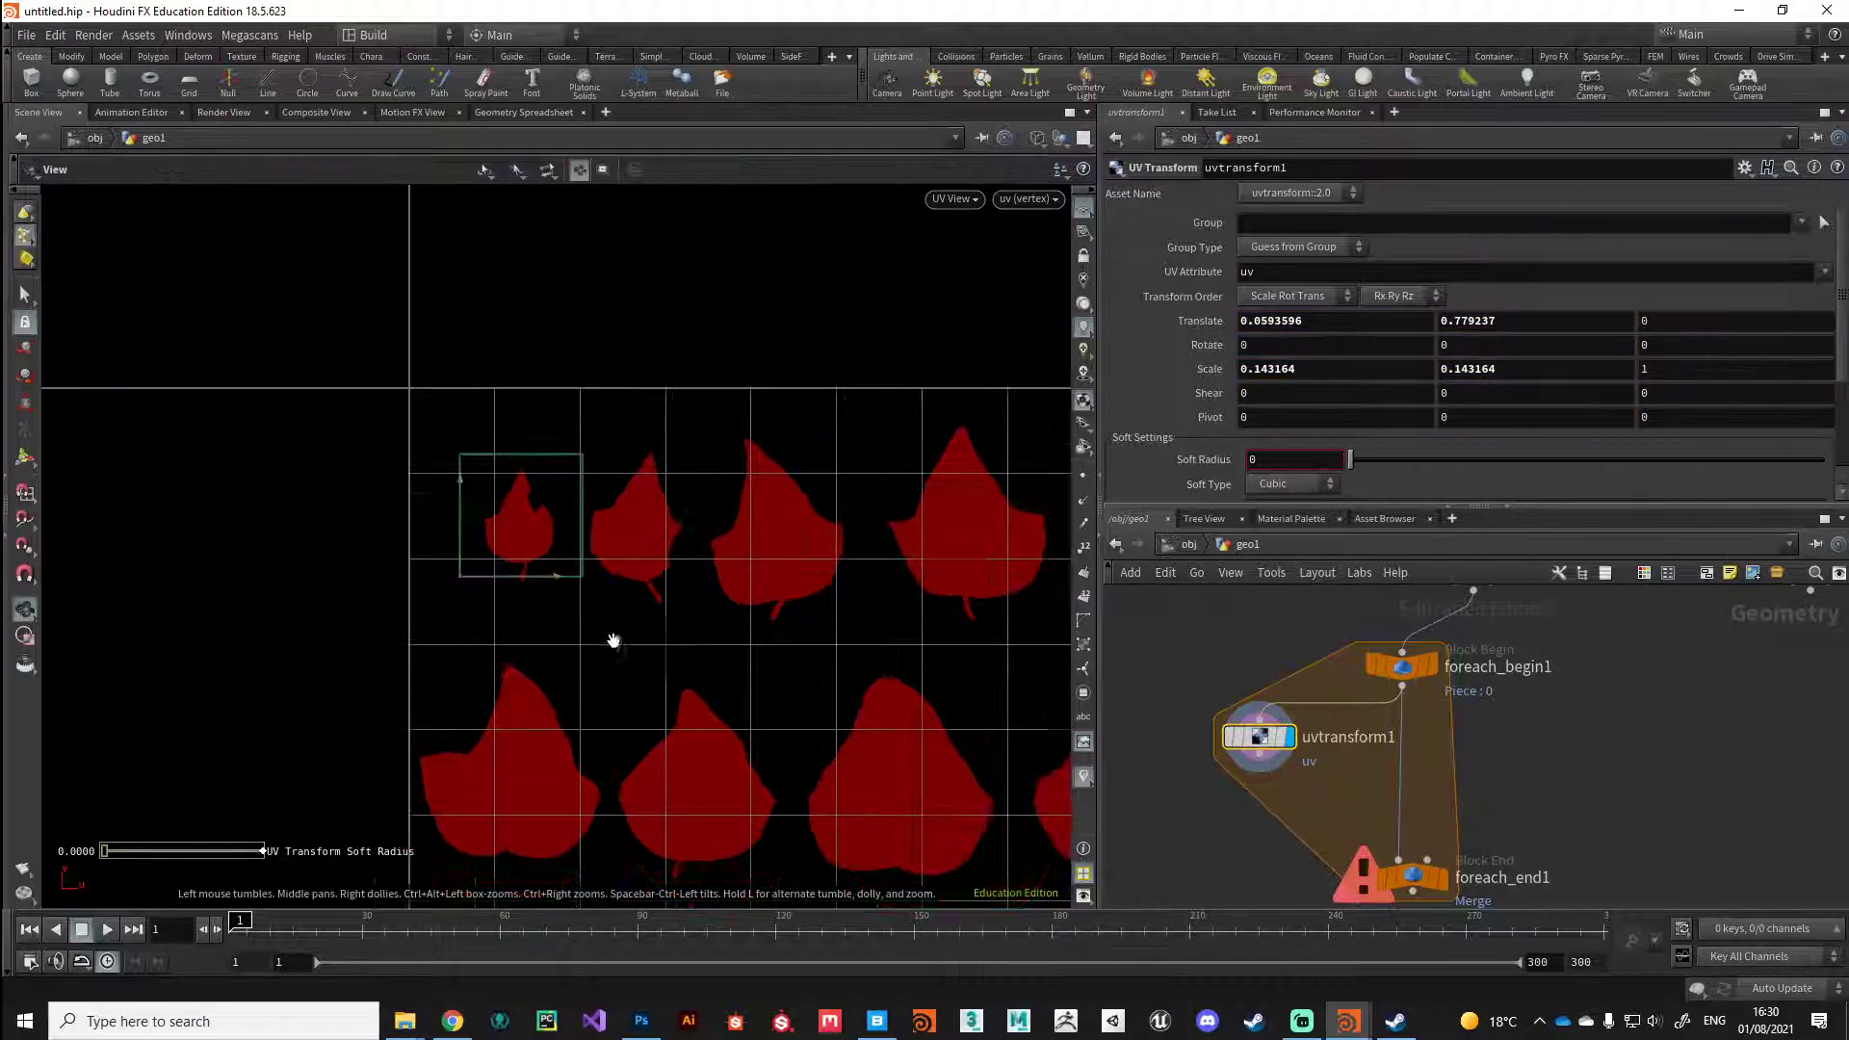
{"action": "middle_click_drag", "start_coordinate": [693, 710], "coordinate": [453, 590]}
{"action": "key", "text": "Return"}
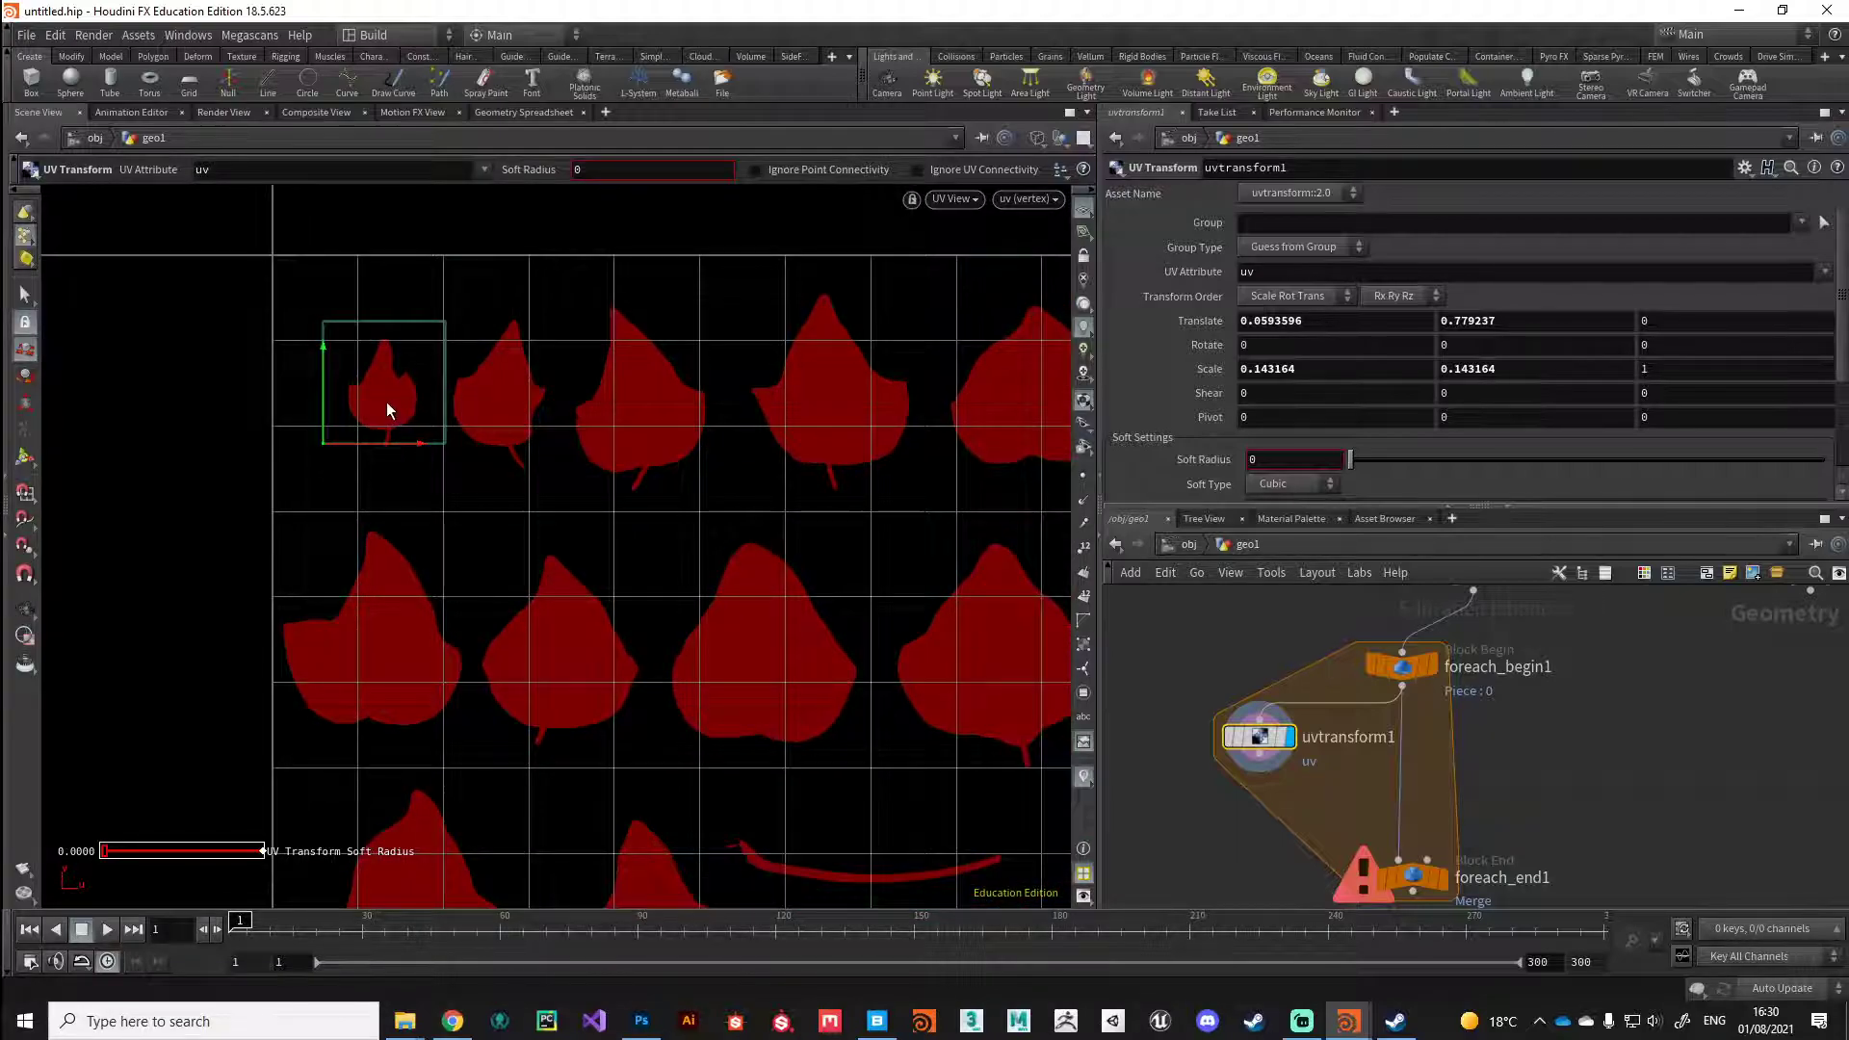
Step: Move uvtransform1 well away from the For-Each blocks and reframe the leaf atlas in the UV view
{"action": "scroll", "coordinate": [1250, 851], "scroll_direction": "down", "scroll_amount": 5}
{"action": "middle_click_drag", "start_coordinate": [1242, 807], "coordinate": [1474, 807]}
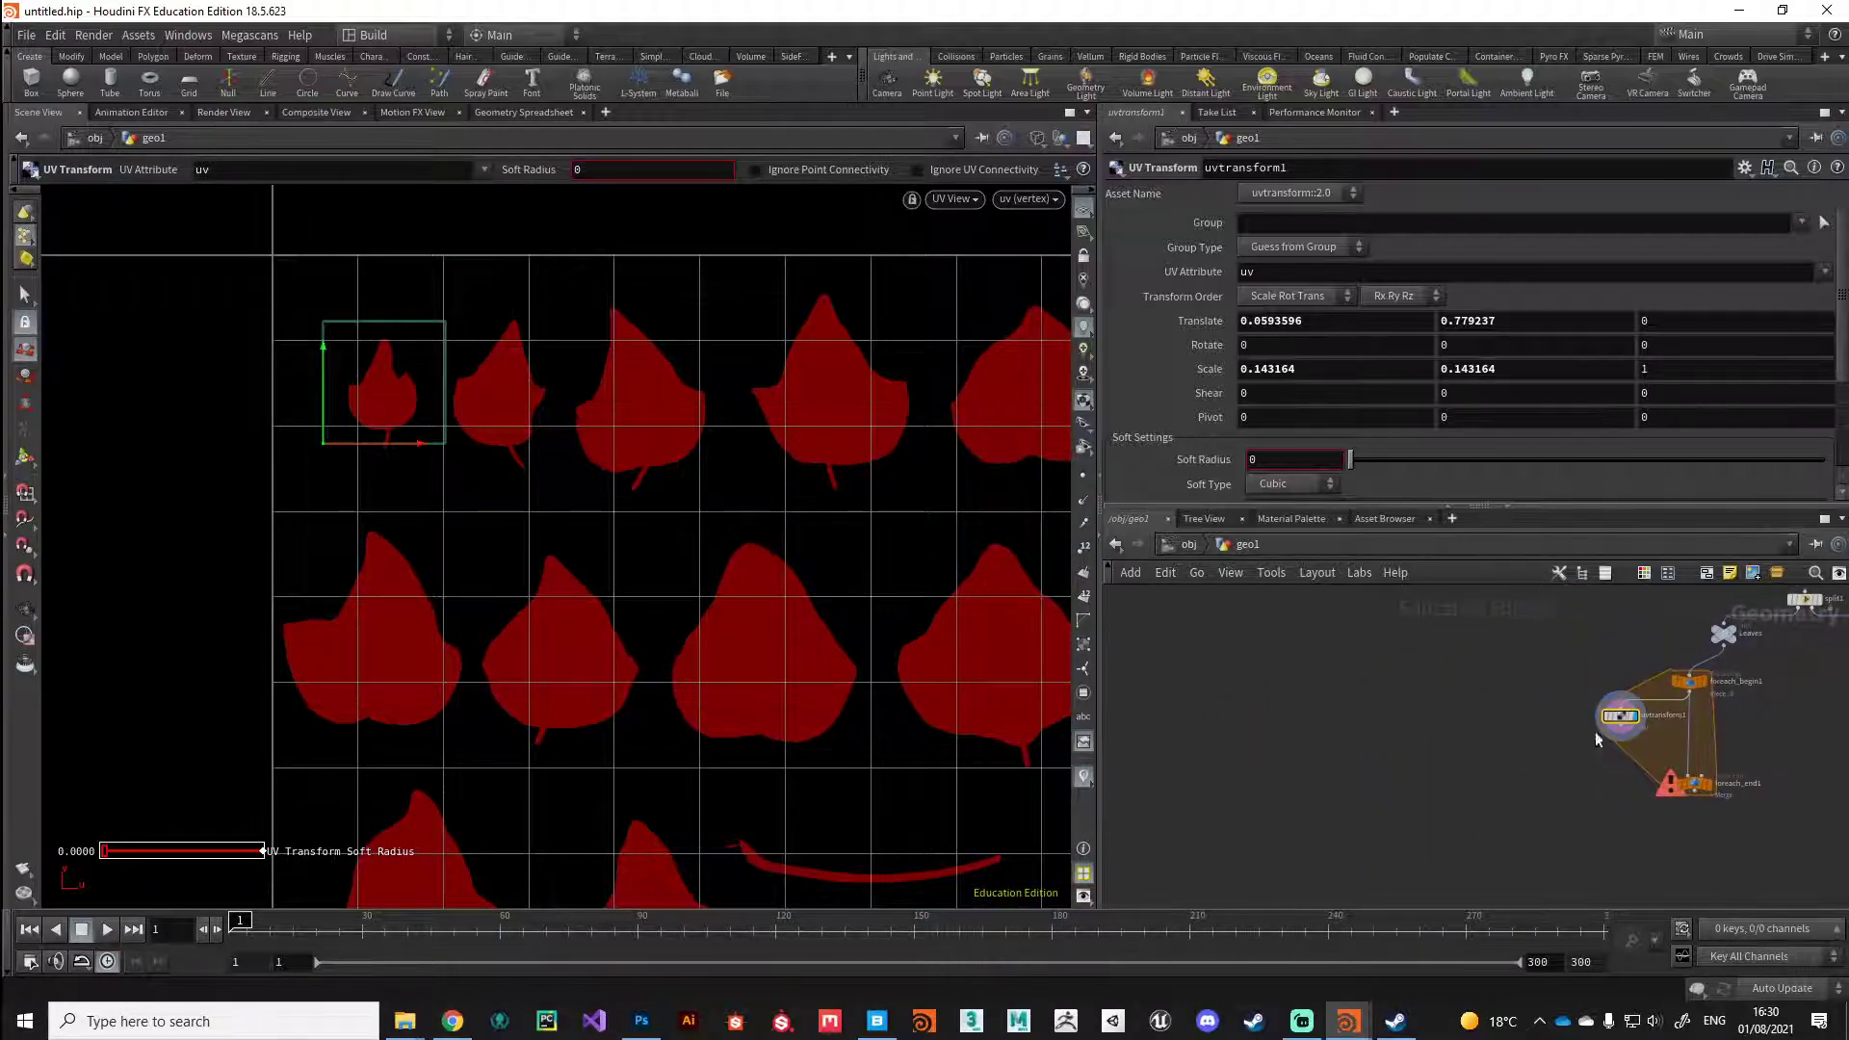
{"action": "left_click_drag", "start_coordinate": [1622, 717], "coordinate": [1316, 719]}
{"action": "key", "text": "space+h"}
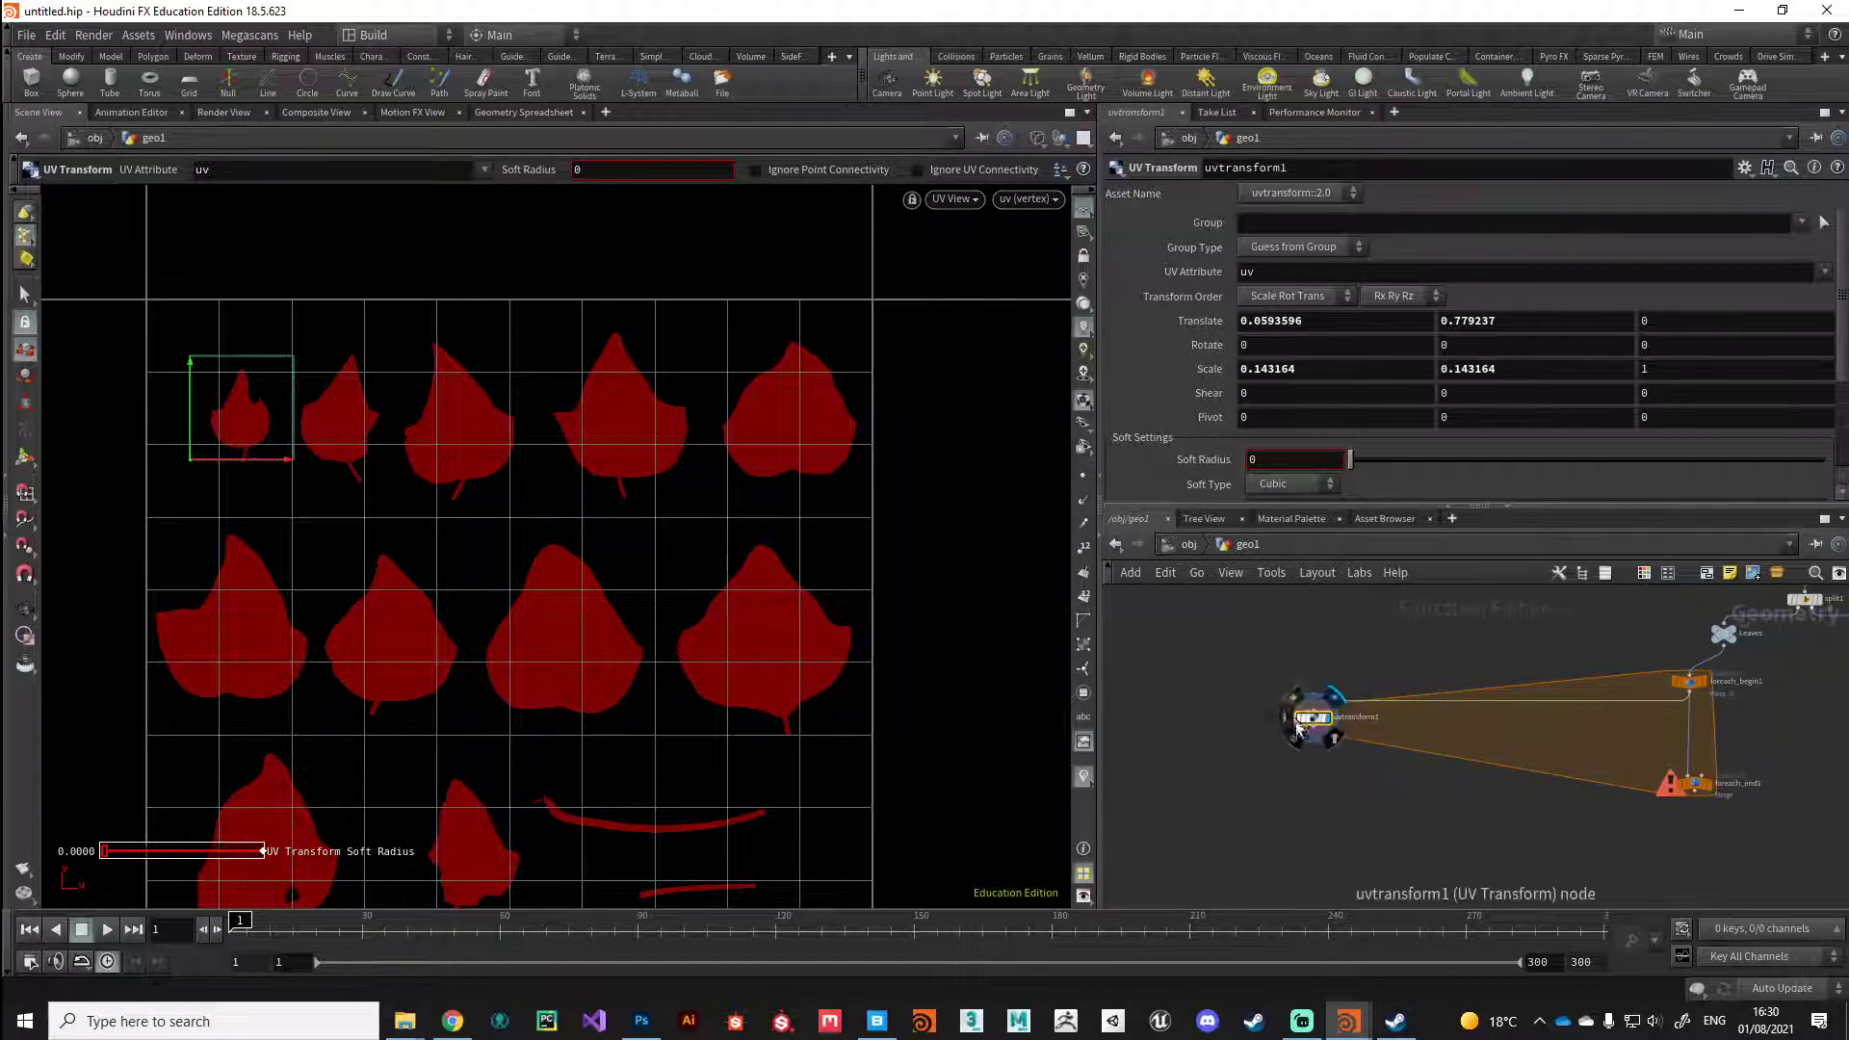
{"action": "mouse_move", "coordinate": [1322, 732]}
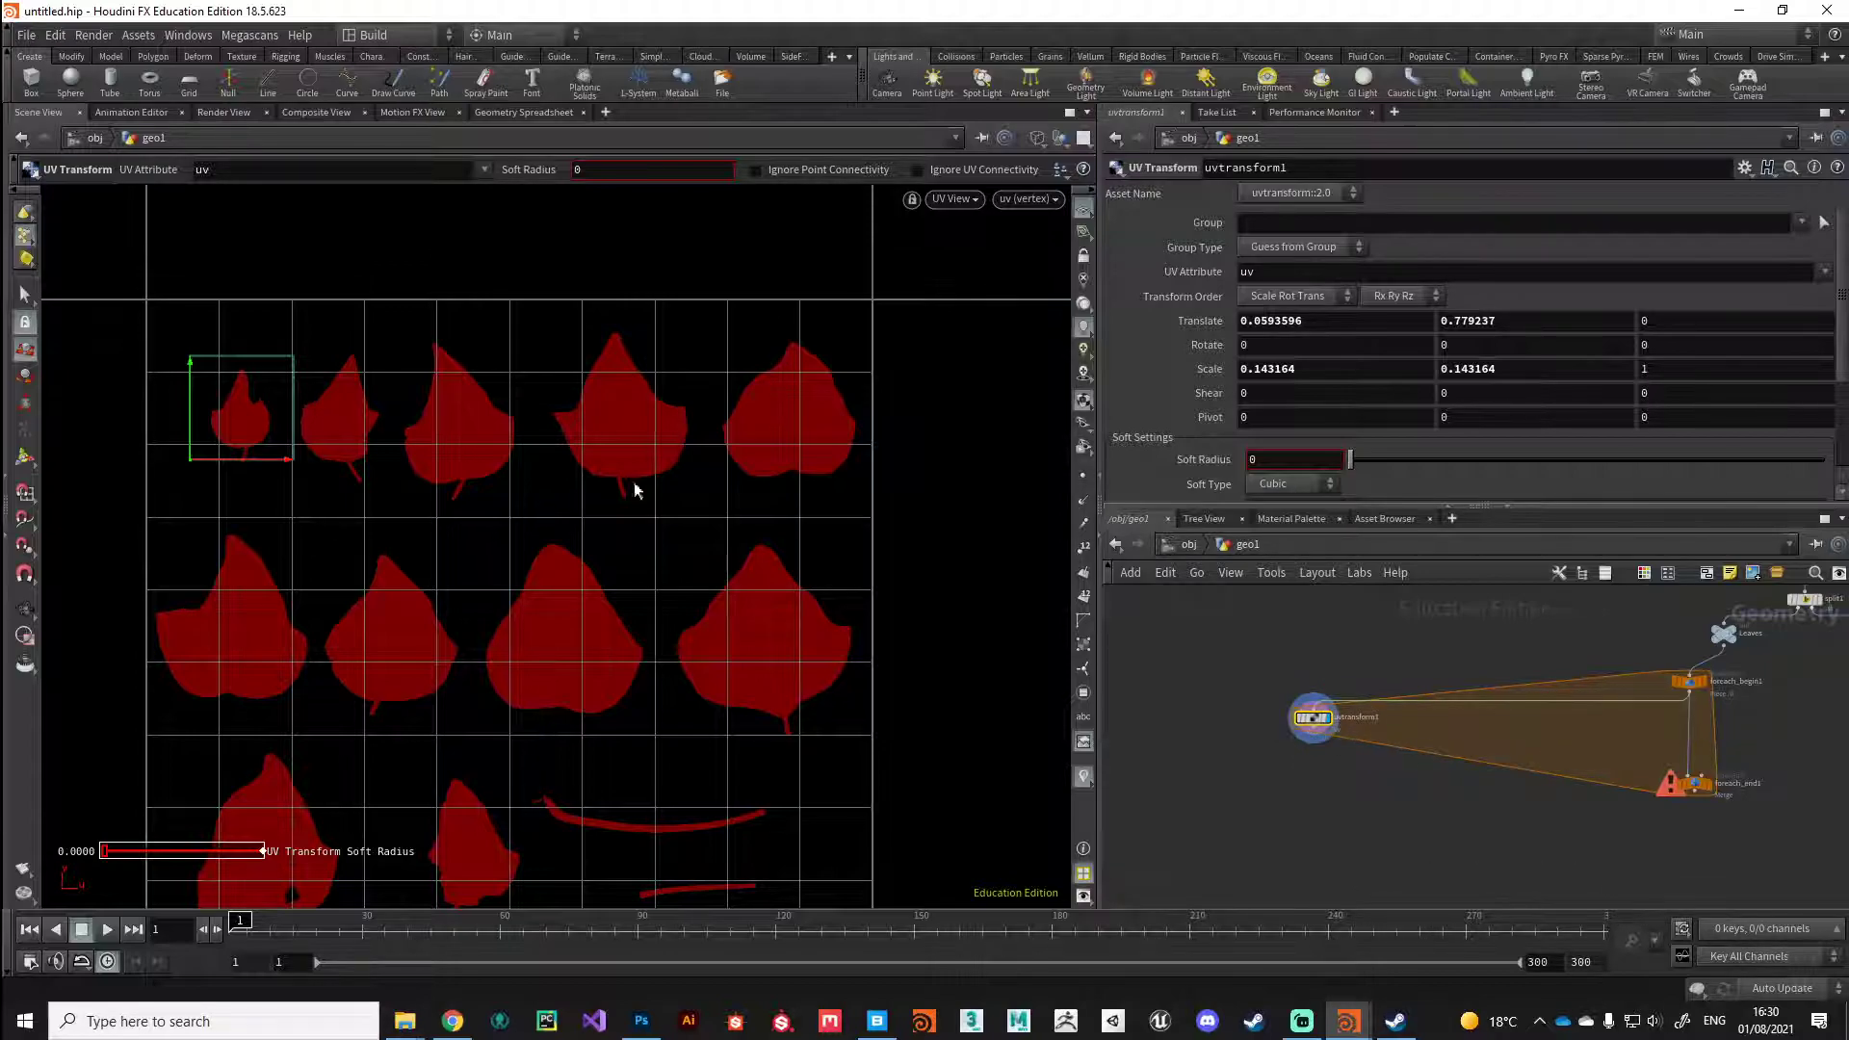
{"action": "scroll", "coordinate": [1358, 814], "scroll_direction": "up", "scroll_amount": 5}
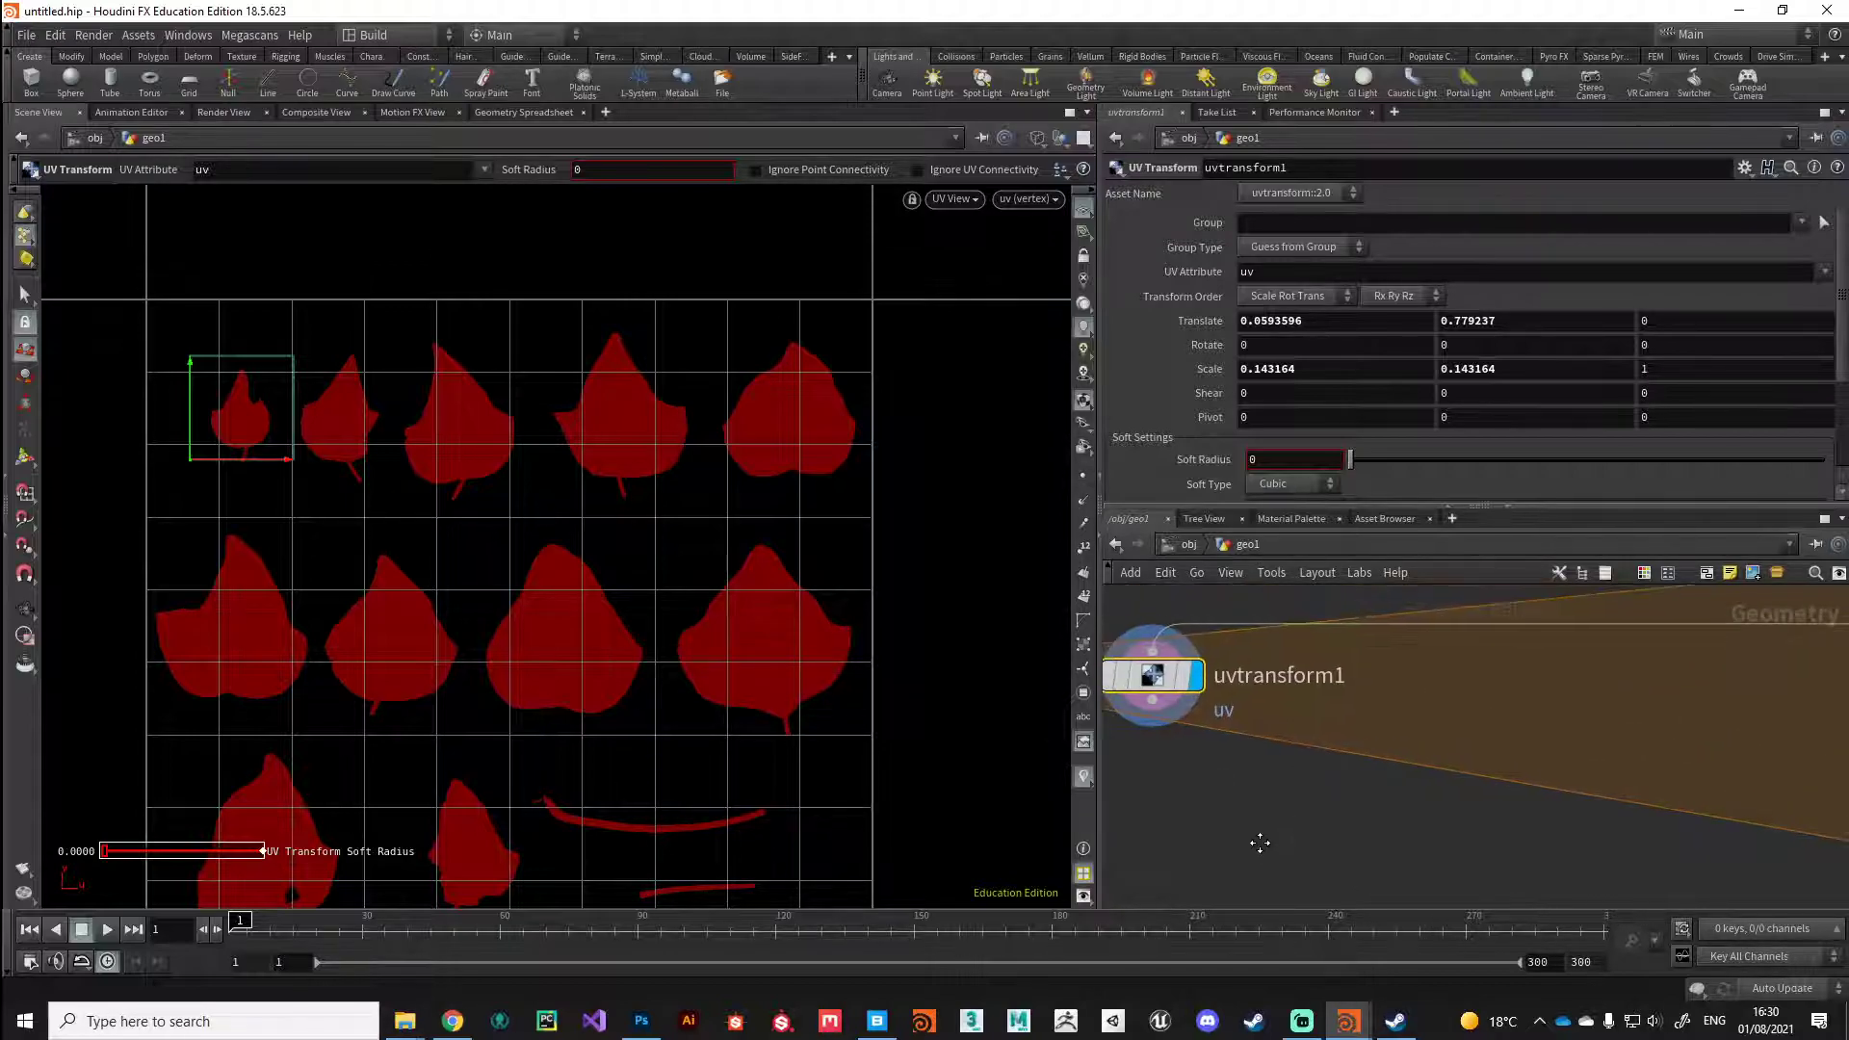
{"action": "scroll", "coordinate": [1220, 779], "scroll_direction": "down", "scroll_amount": 3}
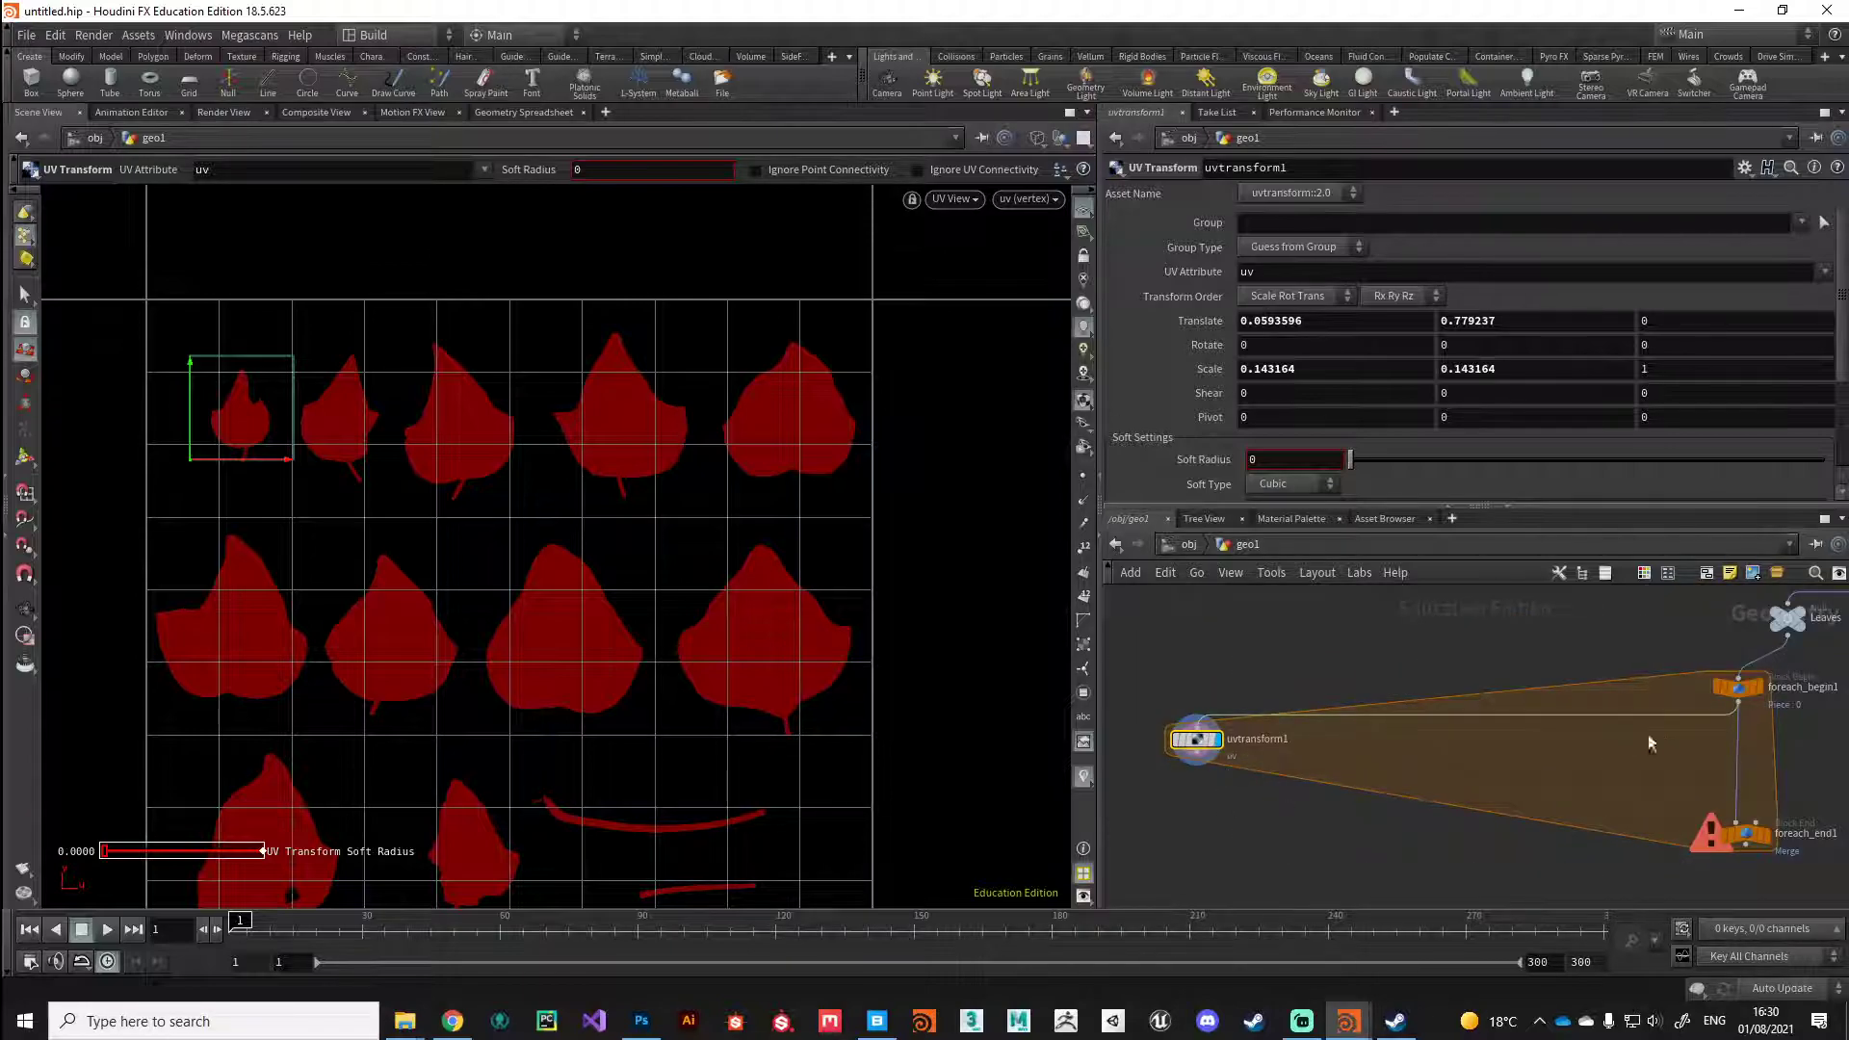
Step: Duplicate uvtransform1 and fit the copy's UVs over the second leaf, with scale about 0.162 and translation about 0.192, 0.765
{"action": "left_click_drag", "start_coordinate": [1177, 750], "coordinate": [1309, 738]}
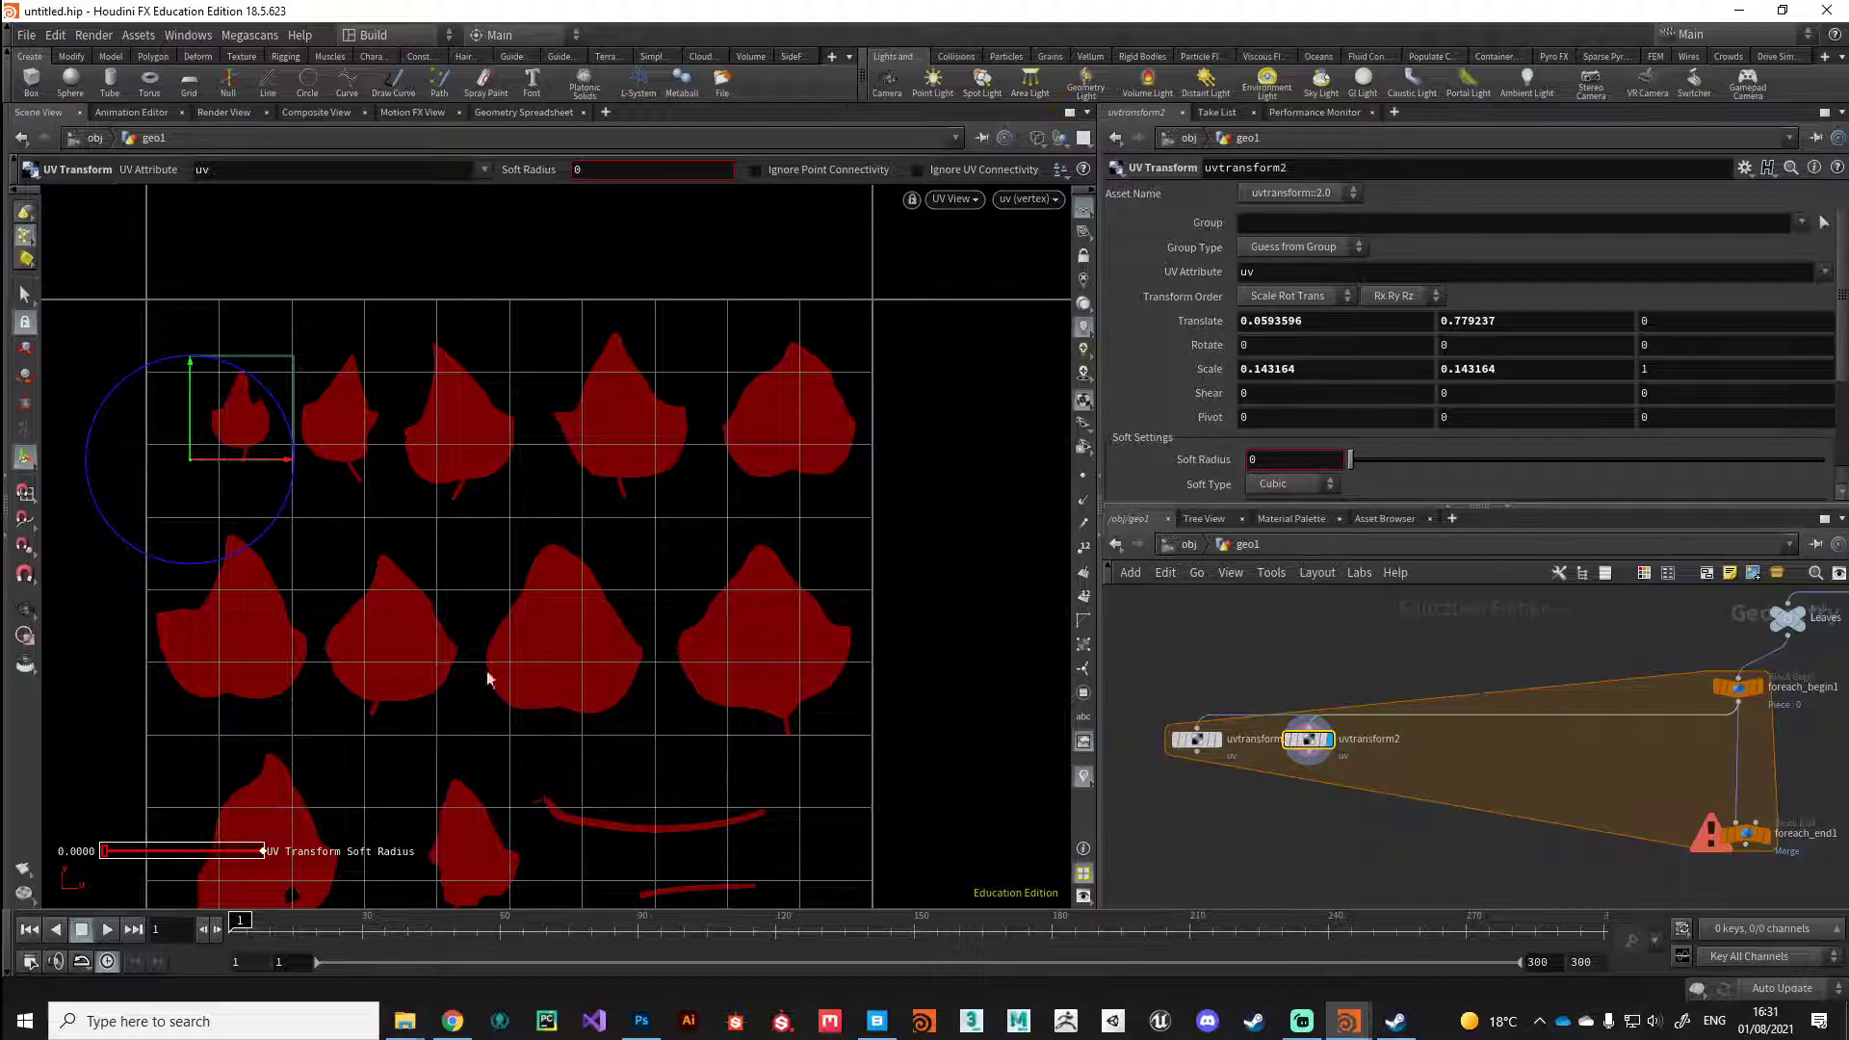
{"action": "left_click_drag", "start_coordinate": [190, 466], "coordinate": [391, 439]}
{"action": "key", "text": "r"}
{"action": "key", "text": "e"}
{"action": "key", "text": "w"}
{"action": "left_click_drag", "start_coordinate": [297, 479], "coordinate": [285, 470]}
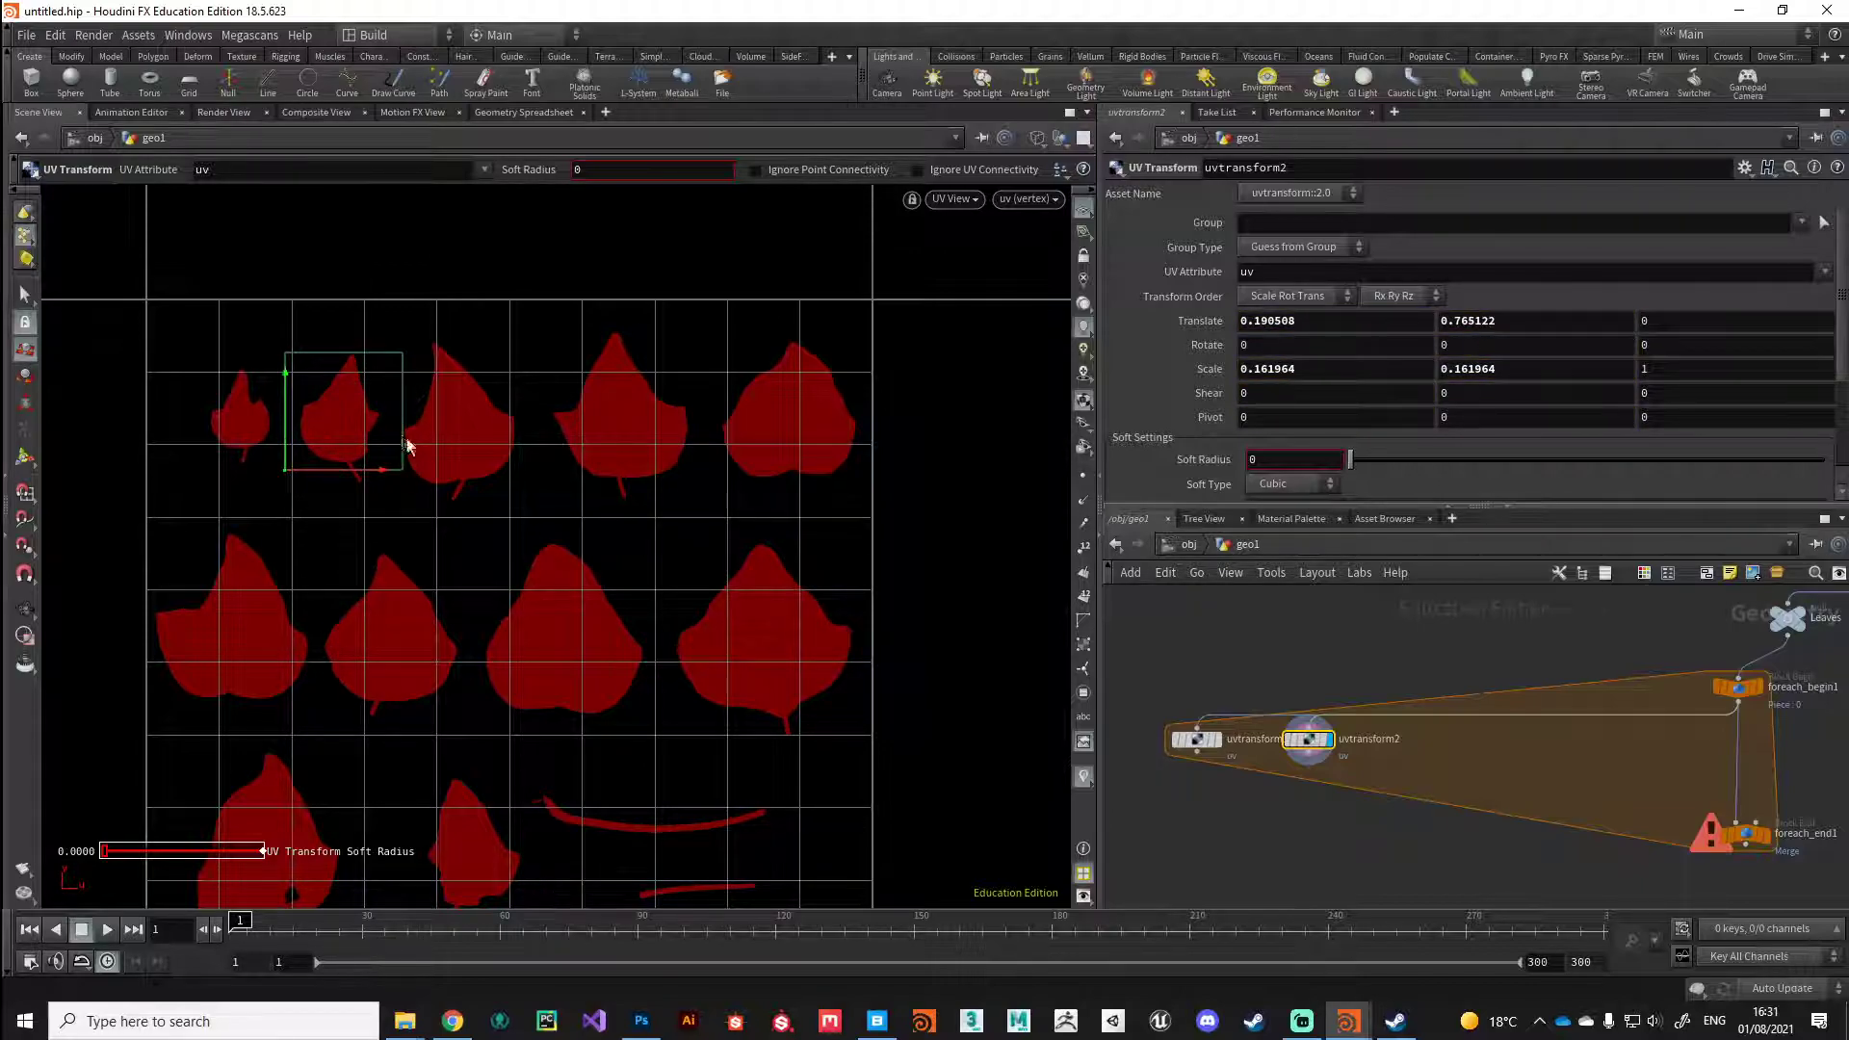
{"action": "scroll", "coordinate": [405, 443], "scroll_direction": "up", "scroll_amount": 8}
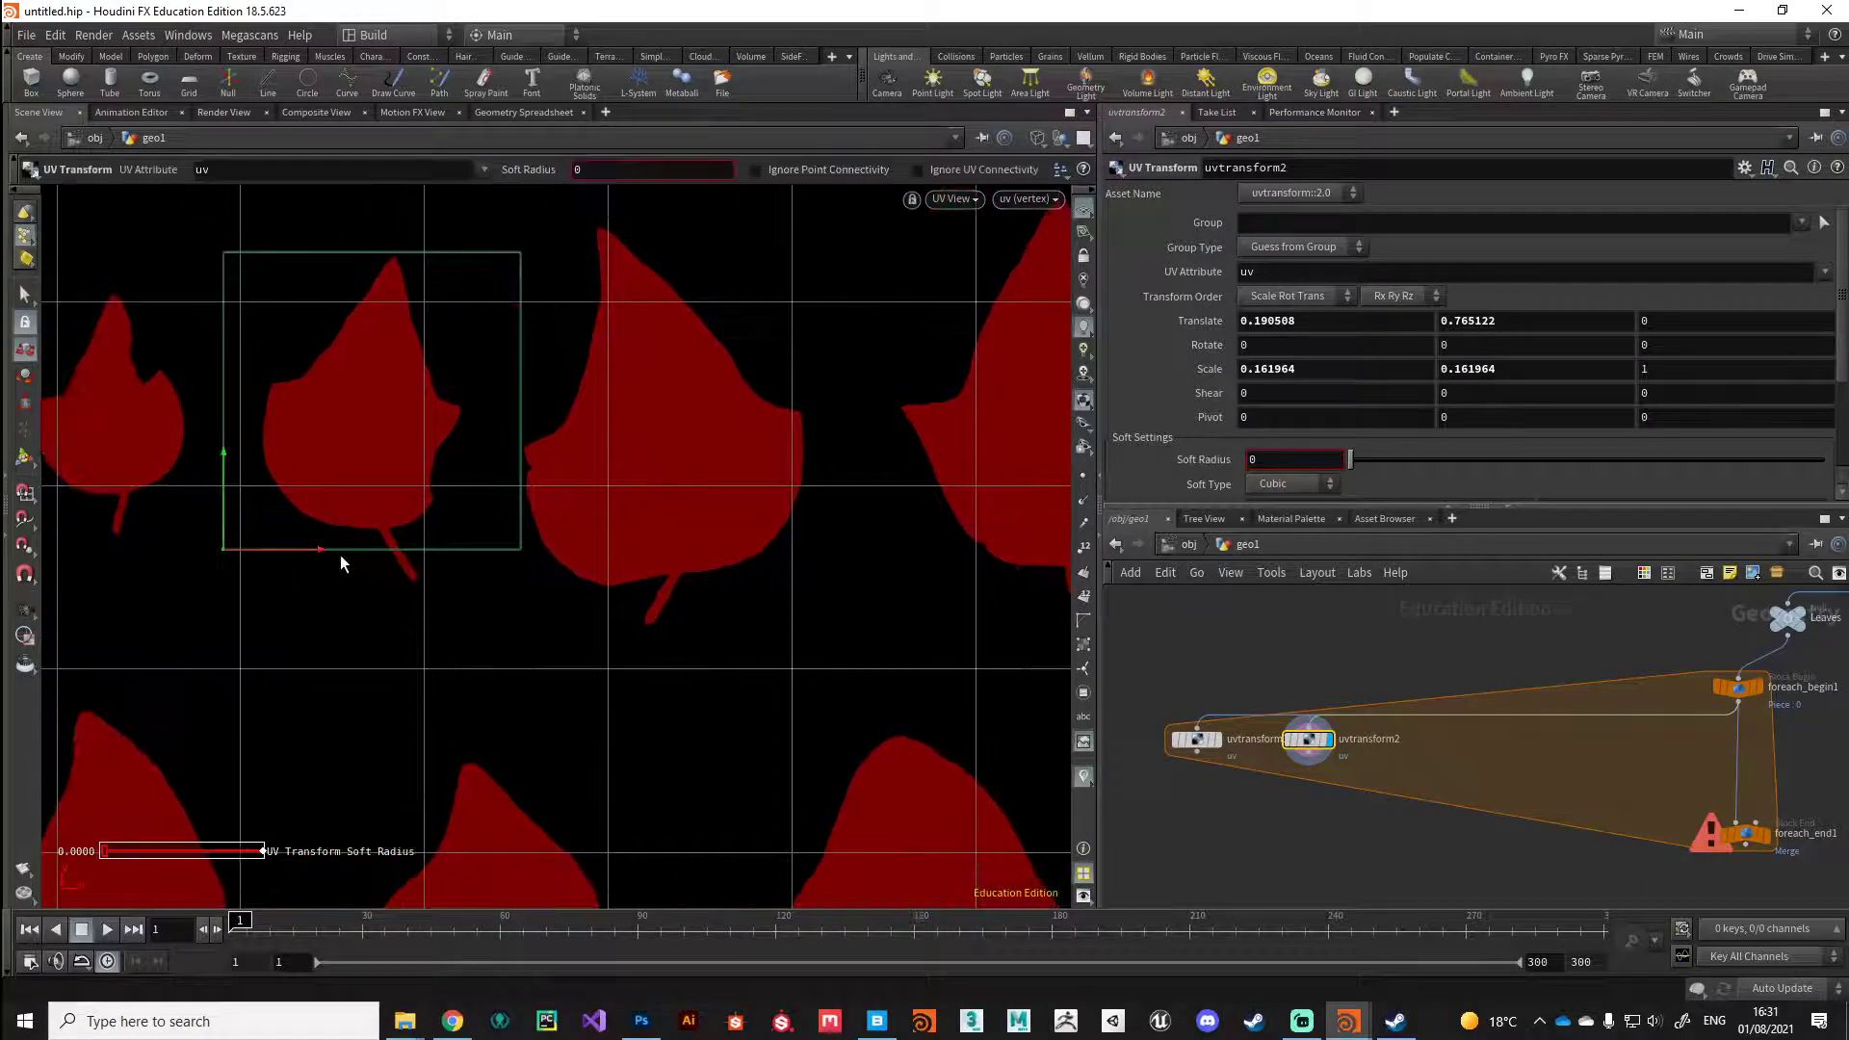
{"action": "left_click_drag", "start_coordinate": [315, 547], "coordinate": [321, 549]}
{"action": "scroll", "coordinate": [466, 661], "scroll_direction": "down", "scroll_amount": 2}
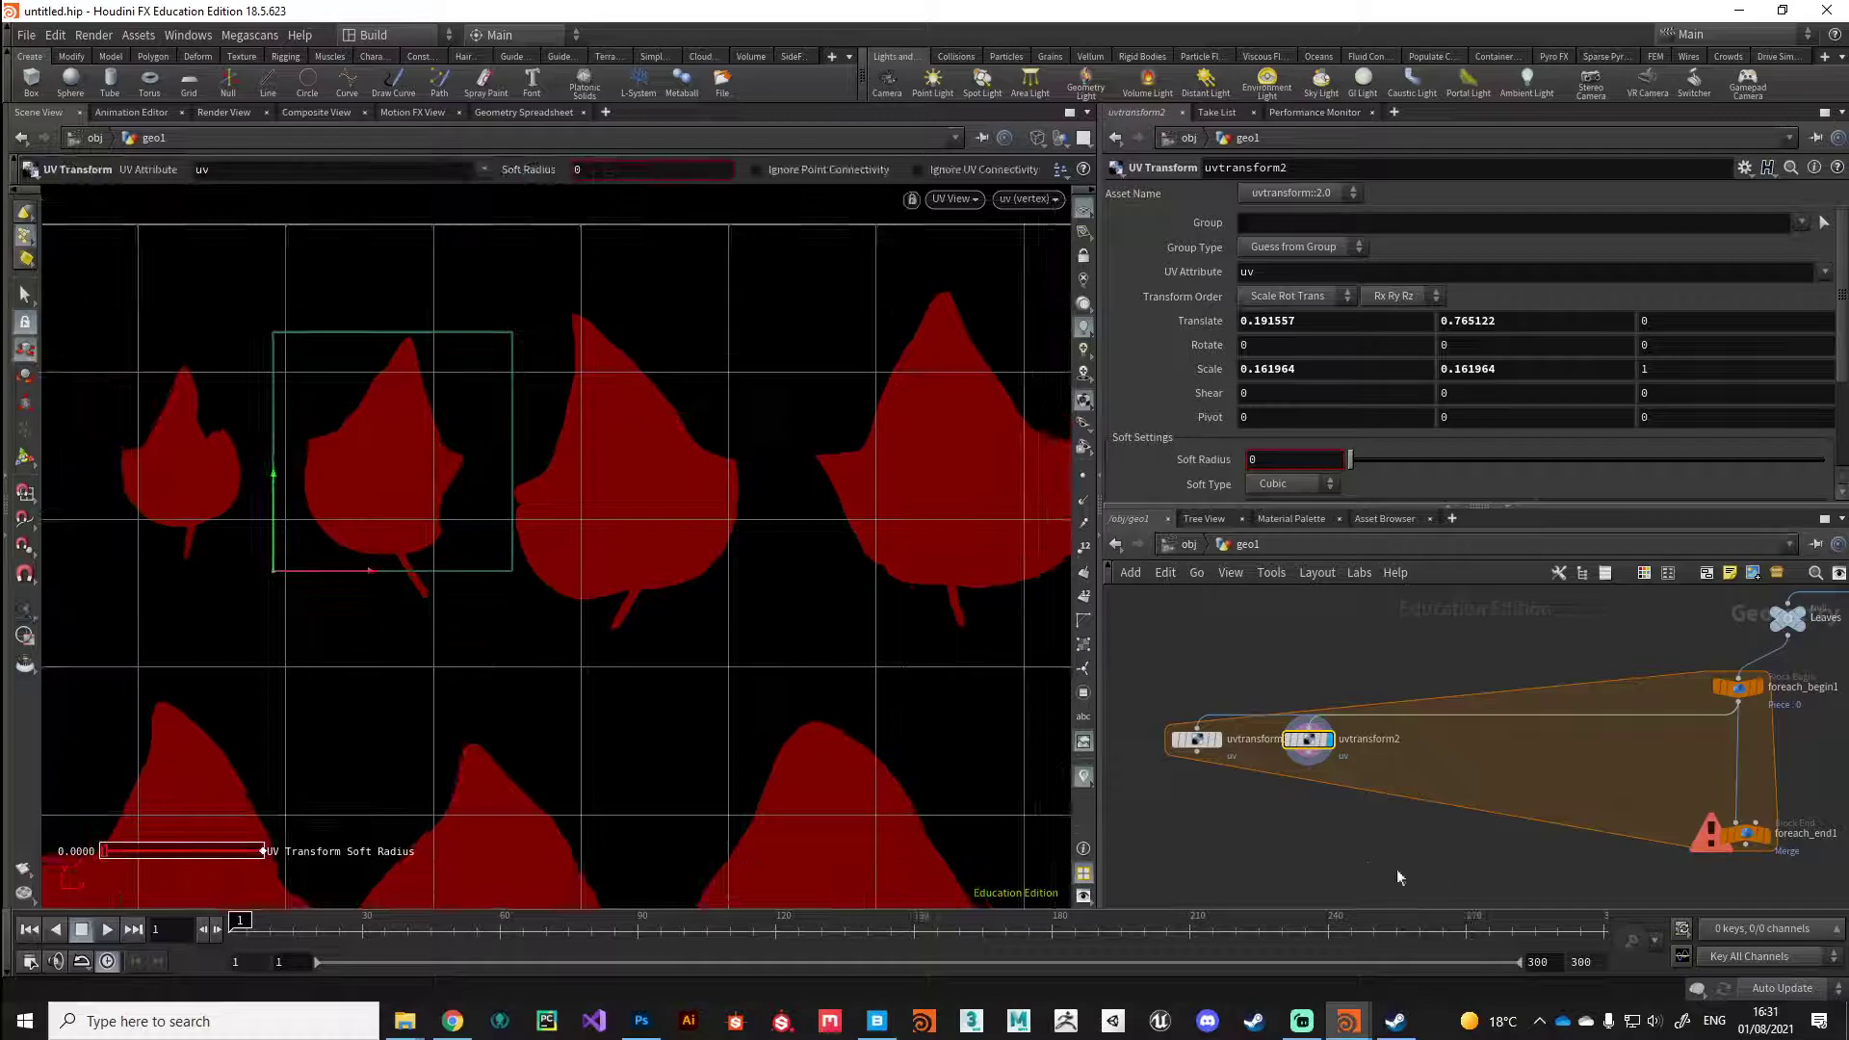
Step: Duplicate uvtransform2 and fit the copy's UVs over the third leaf, with scale about 0.199 and translation about 0.332, 0.743
{"action": "middle_click_drag", "start_coordinate": [1407, 746], "coordinate": [1375, 738]}
{"action": "left_click_drag", "start_coordinate": [1373, 732], "coordinate": [1396, 740]}
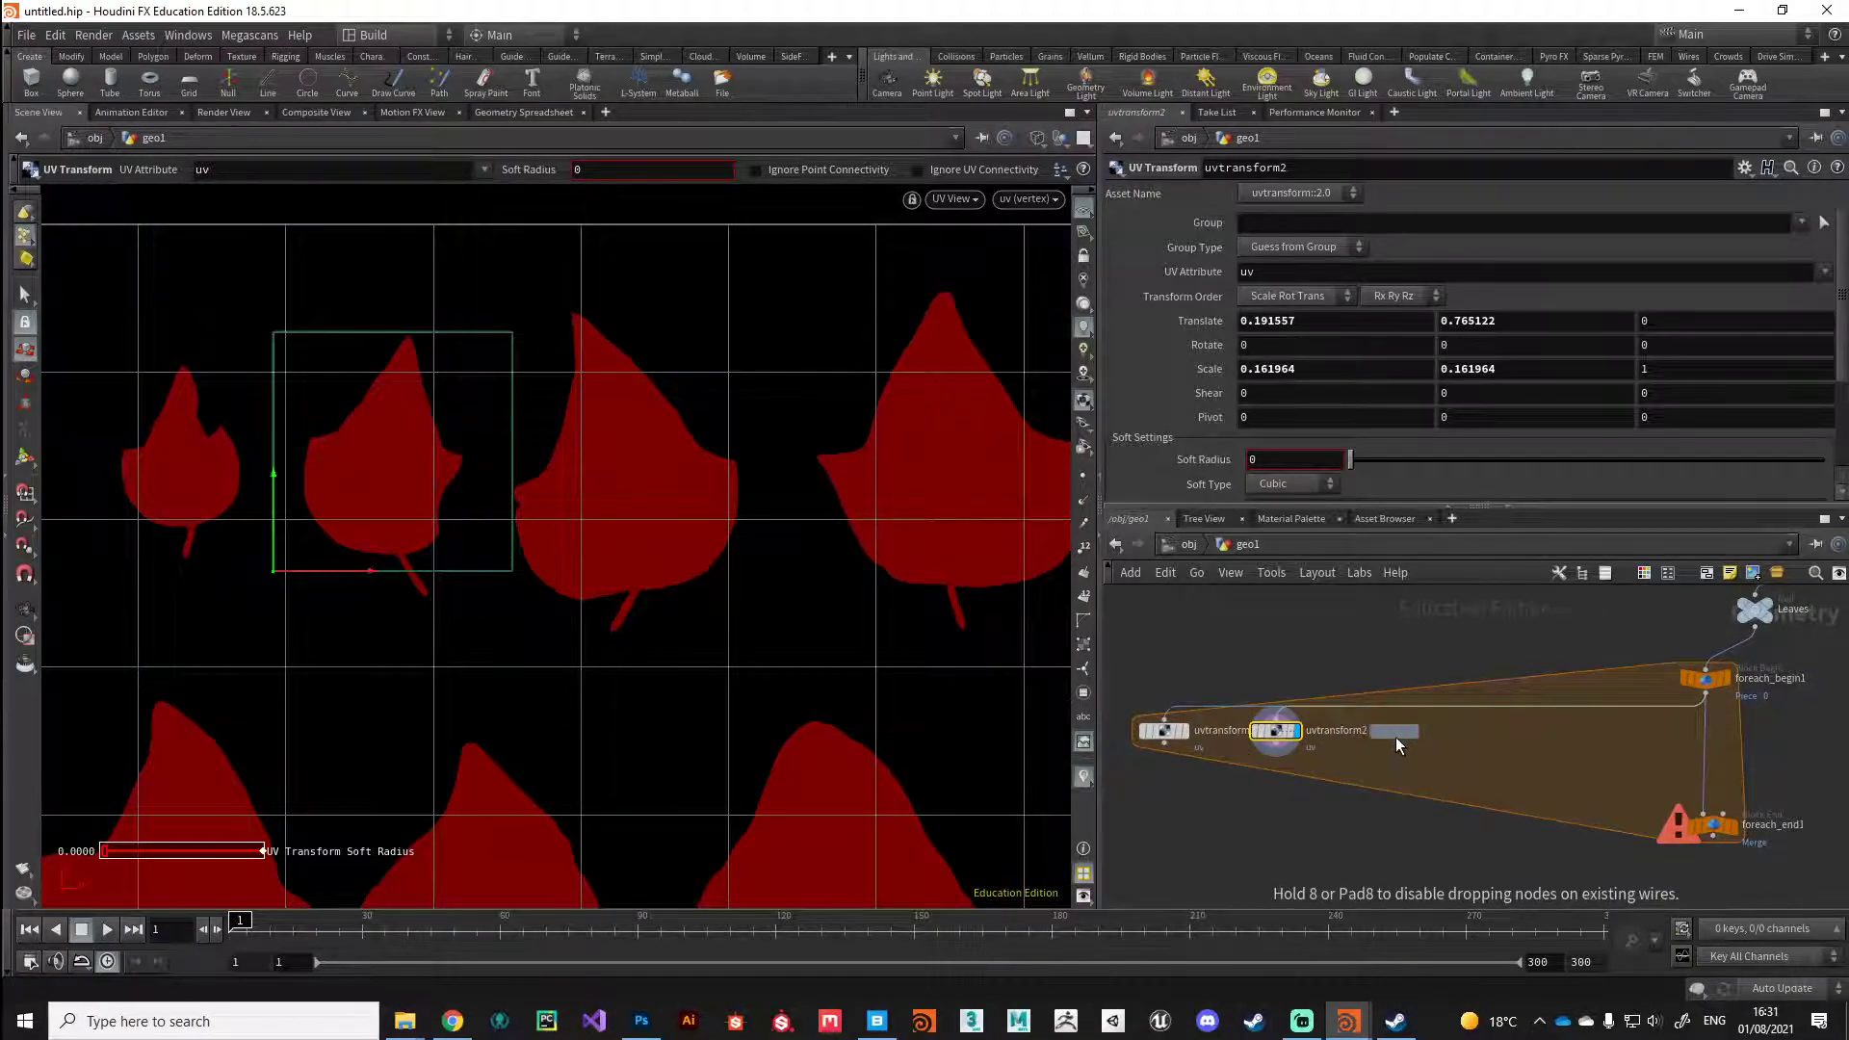
{"action": "left_click", "coordinate": [1395, 736]}
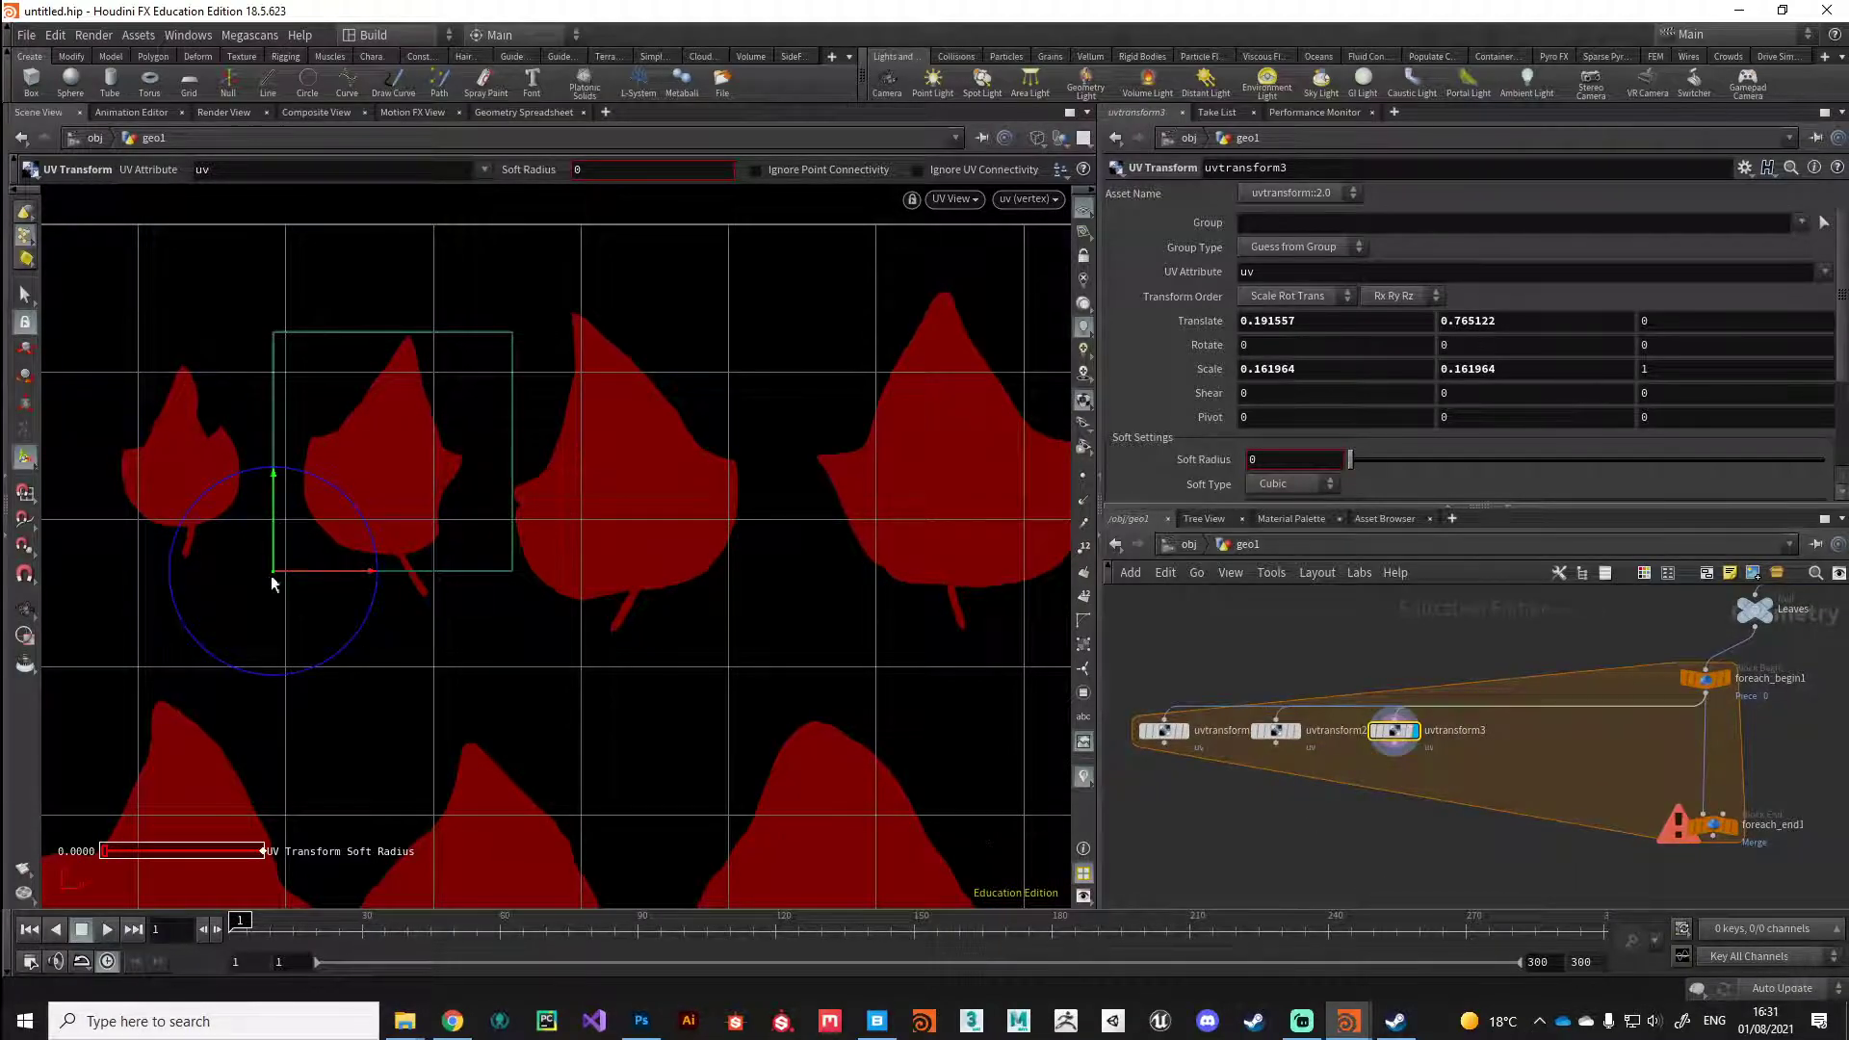
{"action": "left_click_drag", "start_coordinate": [274, 571], "coordinate": [715, 424]}
{"action": "key", "text": "r"}
{"action": "key", "text": "e"}
{"action": "key", "text": "w"}
{"action": "left_click_drag", "start_coordinate": [505, 597], "coordinate": [572, 557]}
{"action": "key", "text": "r"}
{"action": "key", "text": "e"}
{"action": "key", "text": "w"}
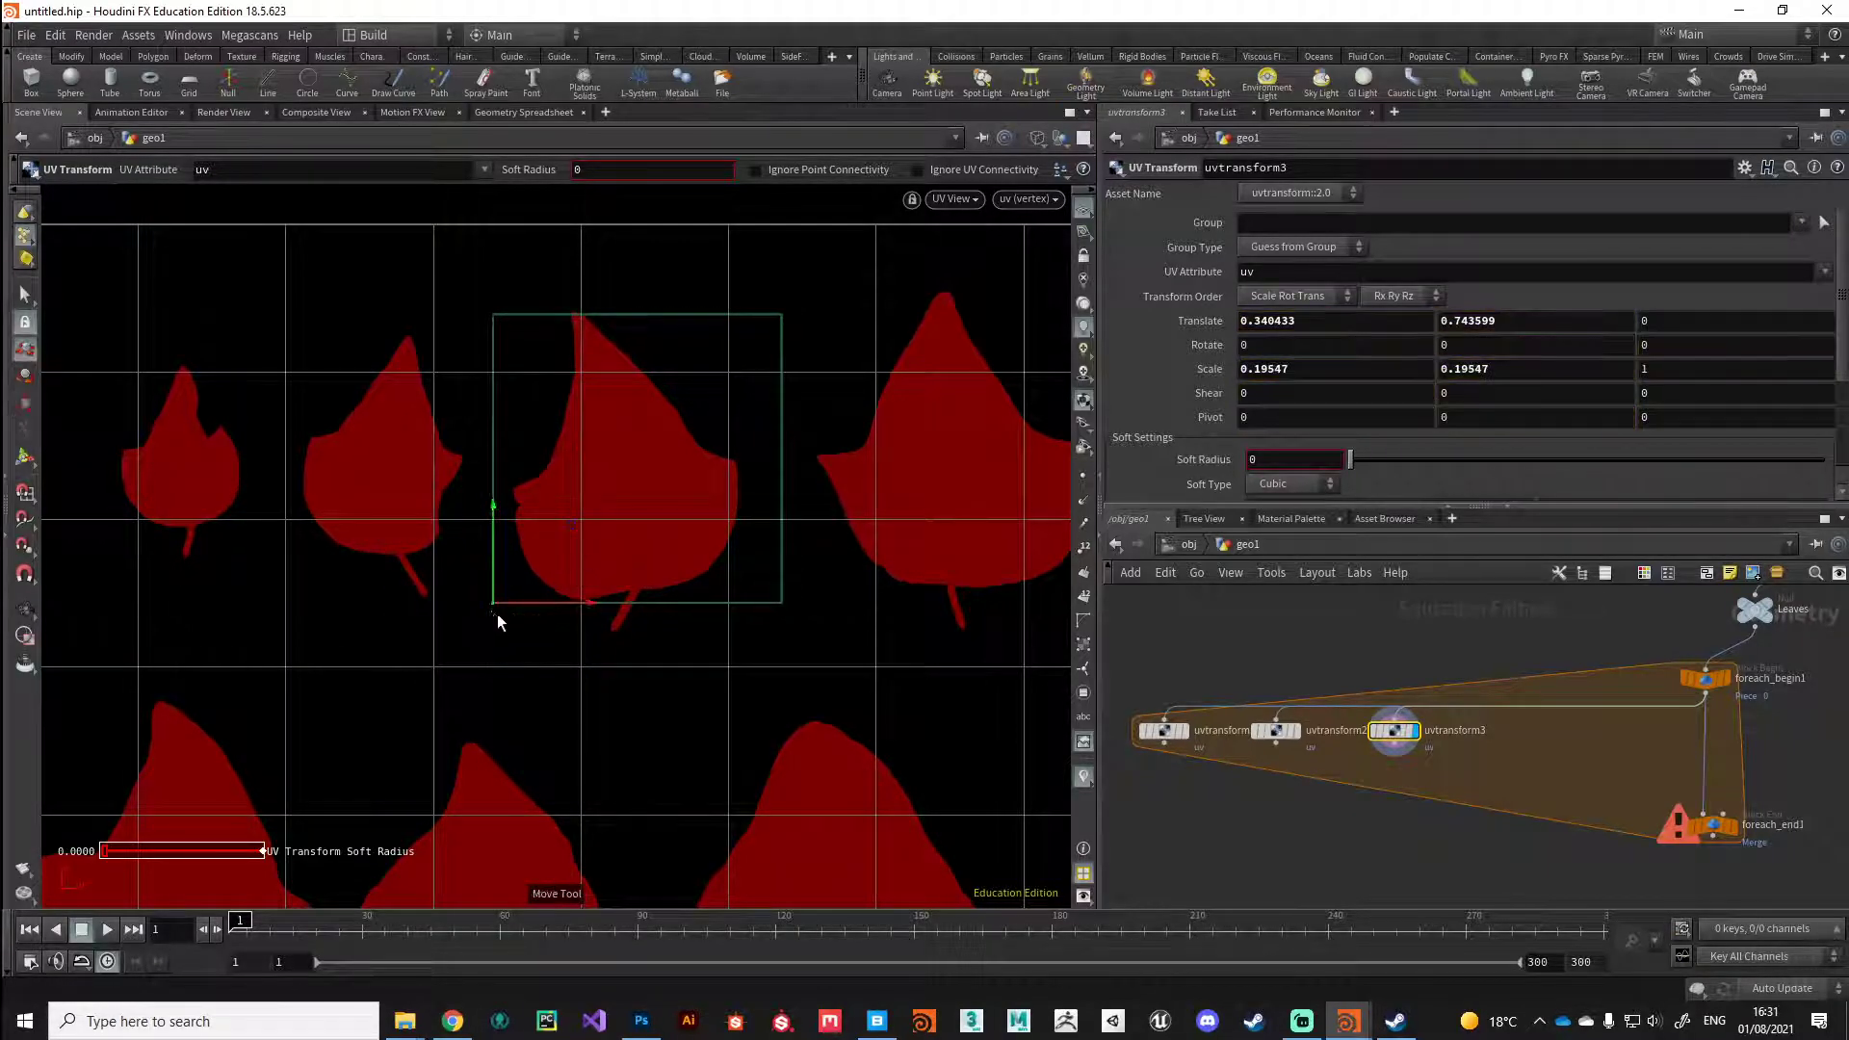
{"action": "left_click_drag", "start_coordinate": [494, 603], "coordinate": [482, 604]}
{"action": "key", "text": "e"}
{"action": "key", "text": "w"}
Step: Duplicate uvtransform3 and fit the copy's UVs over the upper row's fourth leaf, with scale about 0.213 and translation about 0.549, 0.744
{"action": "middle_click_drag", "start_coordinate": [1373, 834], "coordinate": [1338, 828]}
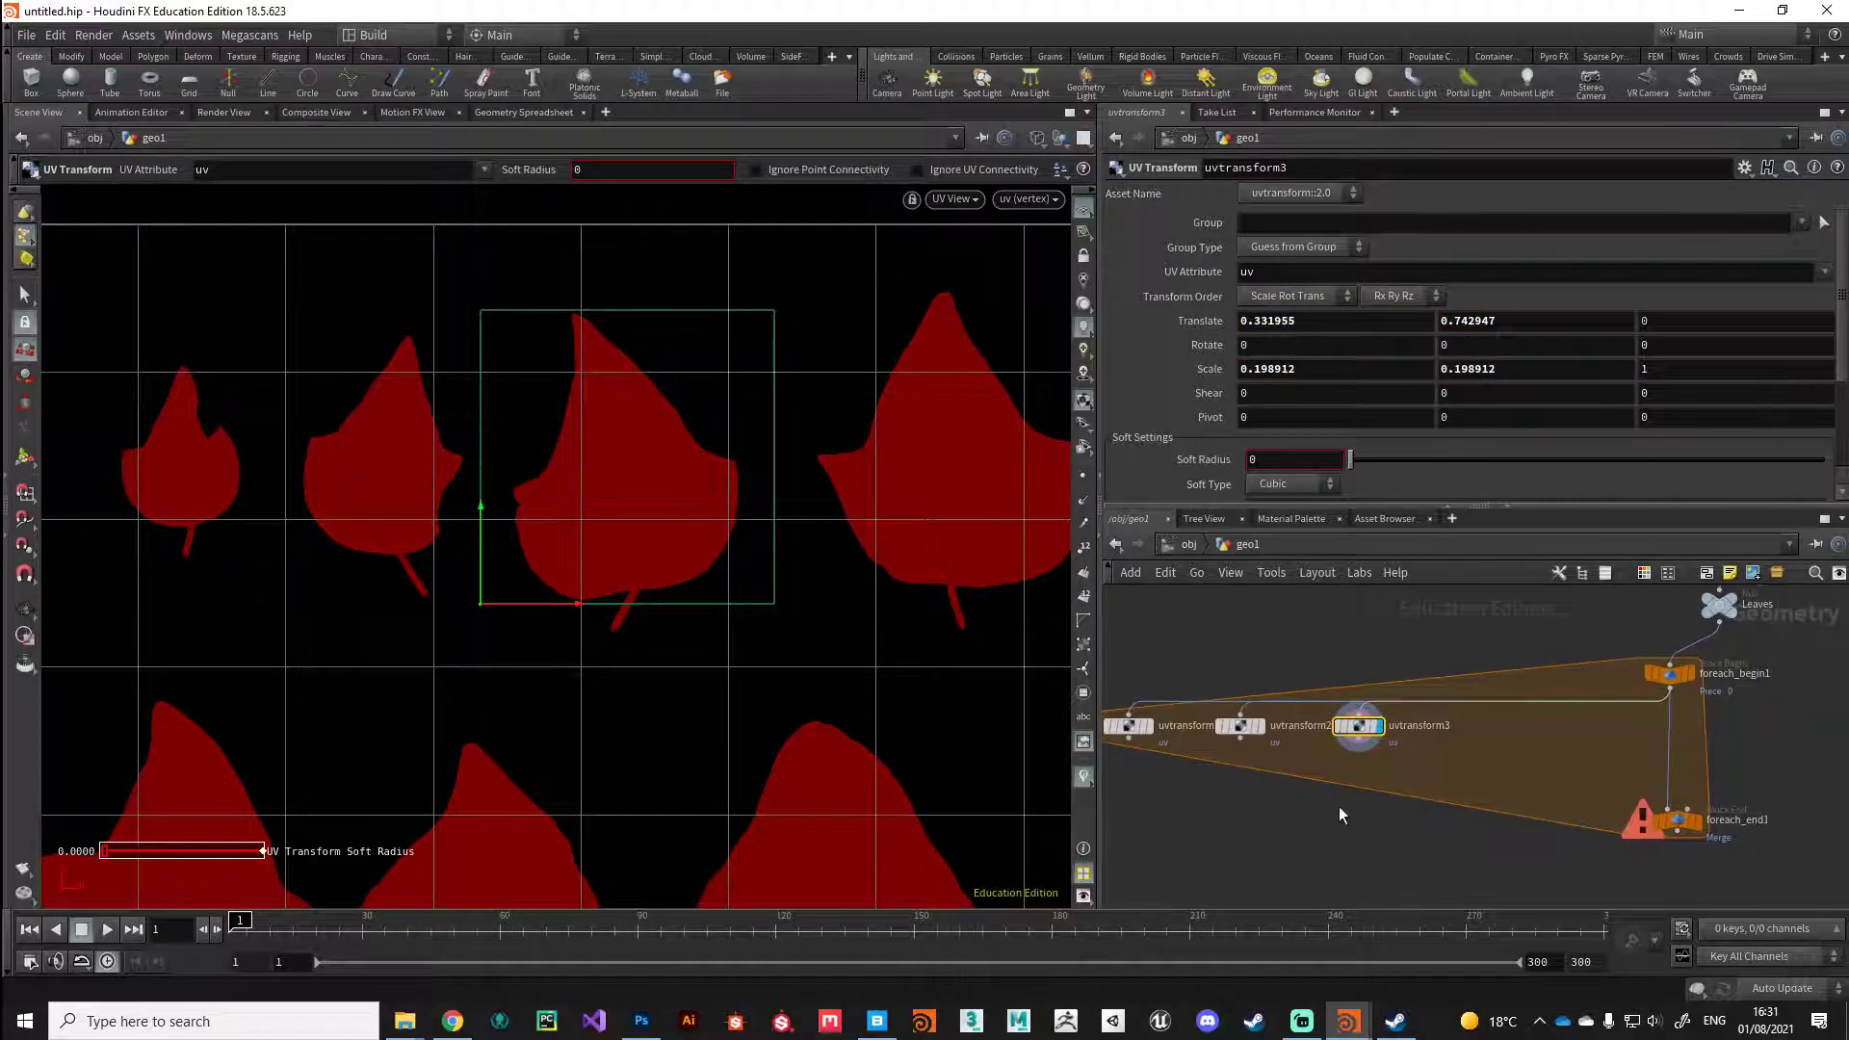
{"action": "left_click_drag", "start_coordinate": [1358, 725], "coordinate": [1466, 735], "text": "alt"}
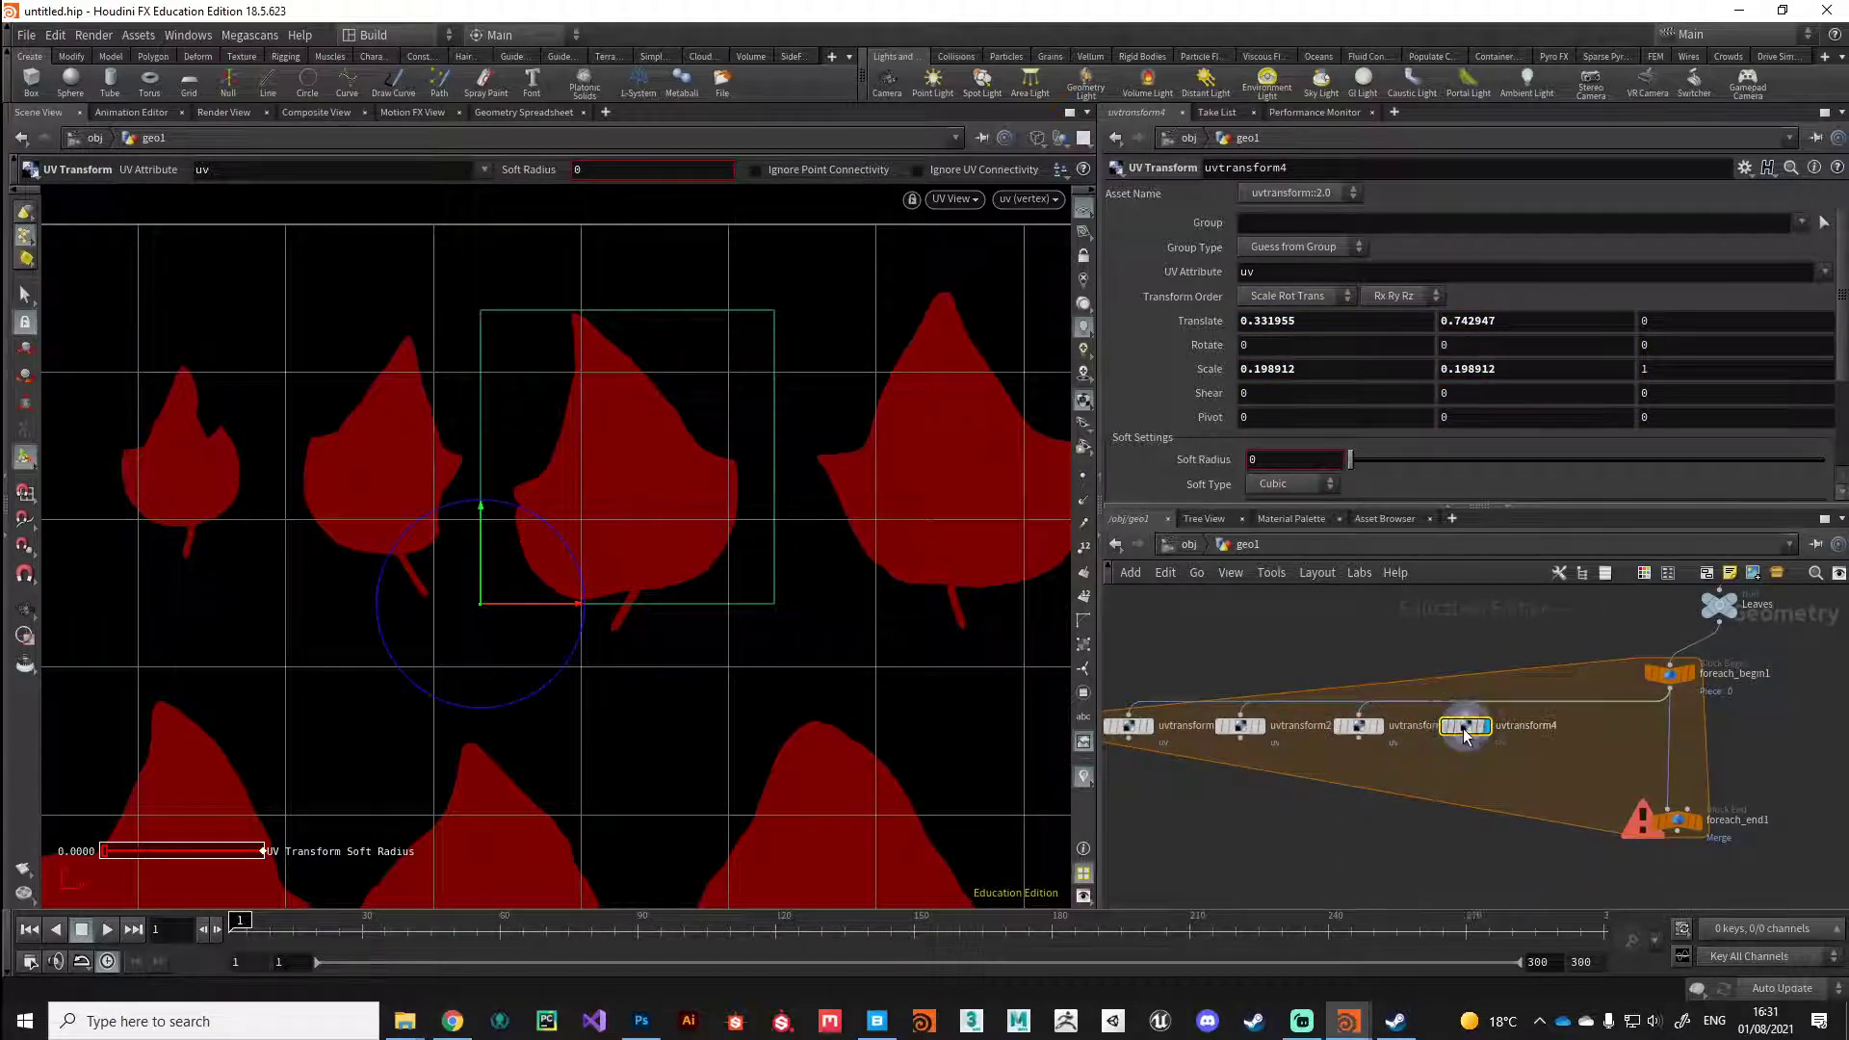
{"action": "scroll", "coordinate": [633, 727], "scroll_direction": "down", "scroll_amount": 3}
{"action": "middle_click_drag", "start_coordinate": [673, 747], "coordinate": [475, 680]}
{"action": "left_click_drag", "start_coordinate": [302, 605], "coordinate": [480, 597]}
{"action": "key", "text": "e"}
{"action": "key", "text": "t"}
Step: Duplicate uvtransform4 and move the copy's UVs over the upper row's fifth leaf, at translation about 0.778, 0.753
{"action": "middle_click_drag", "start_coordinate": [1192, 826], "coordinate": [1260, 779]}
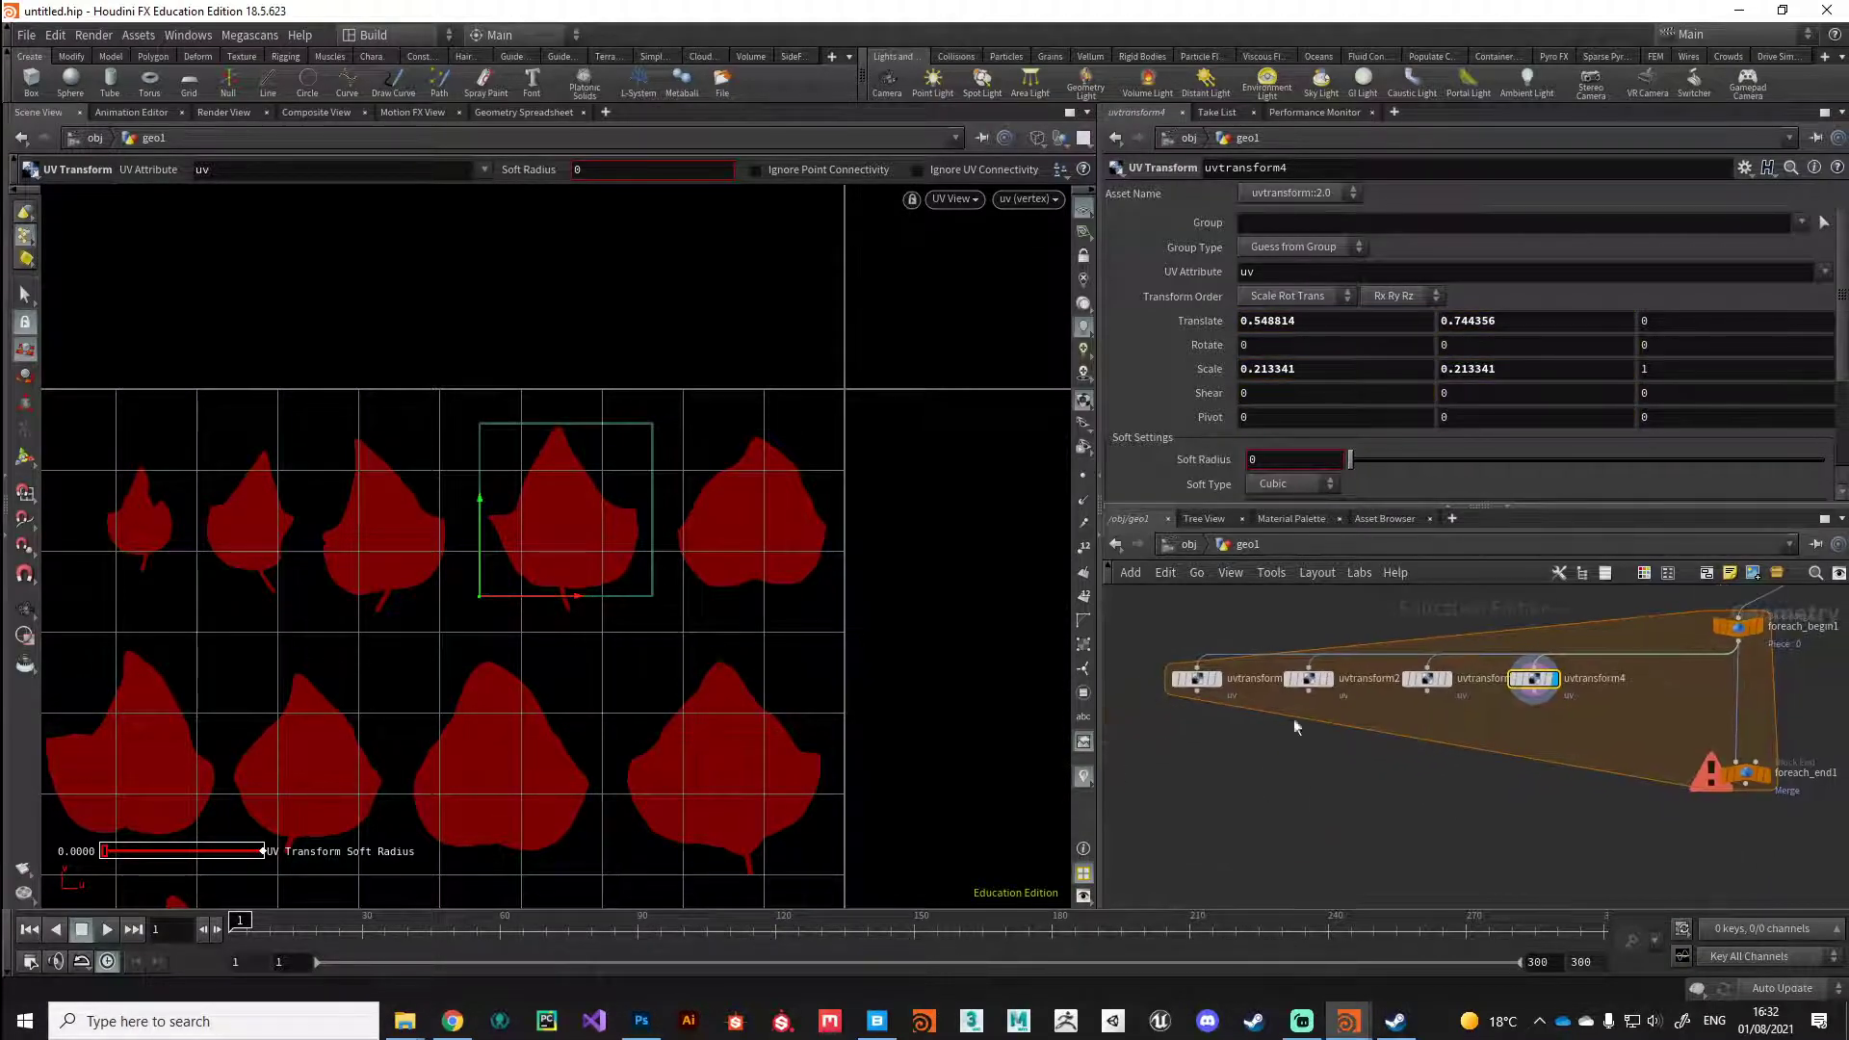
{"action": "mouse_move", "coordinate": [1219, 692]}
{"action": "mouse_move", "coordinate": [1535, 718]}
{"action": "mouse_move", "coordinate": [1327, 694]}
{"action": "scroll", "coordinate": [536, 627], "scroll_direction": "down", "scroll_amount": 3}
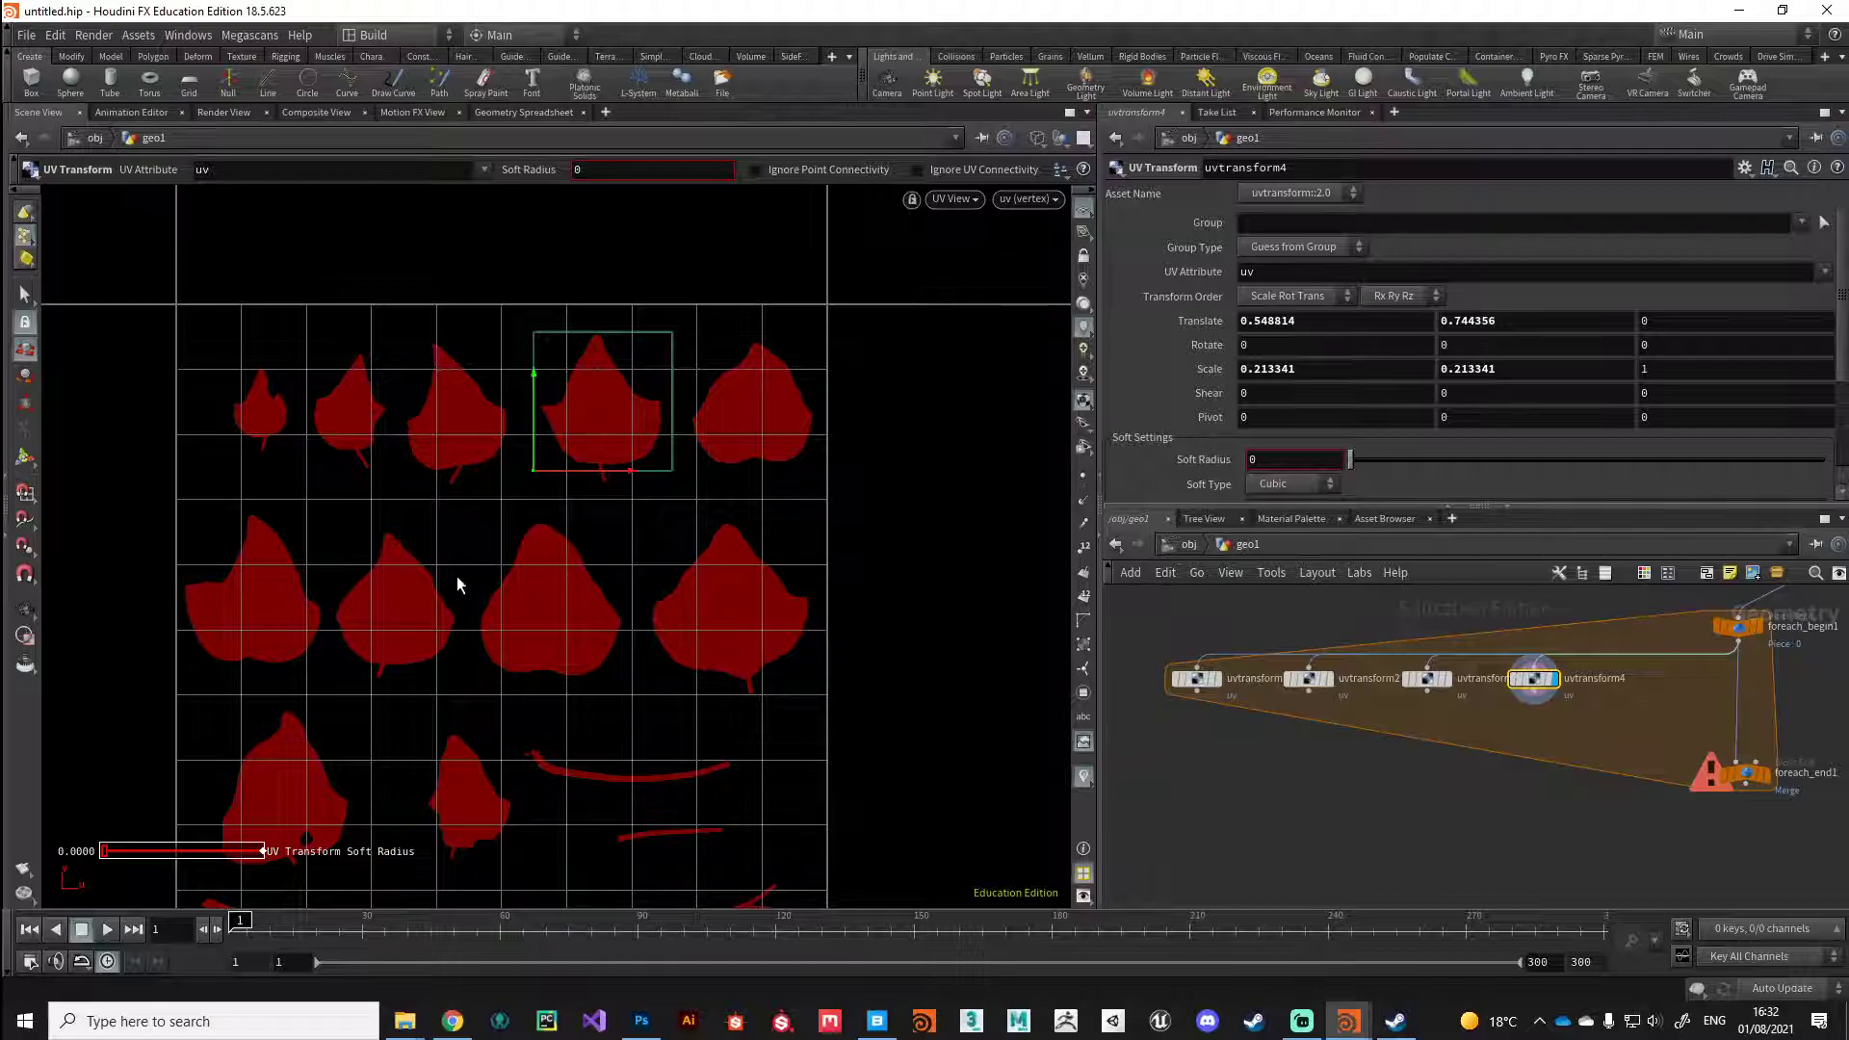
{"action": "middle_click_drag", "start_coordinate": [1462, 819], "coordinate": [1317, 790]}
{"action": "mouse_move", "coordinate": [1391, 655]}
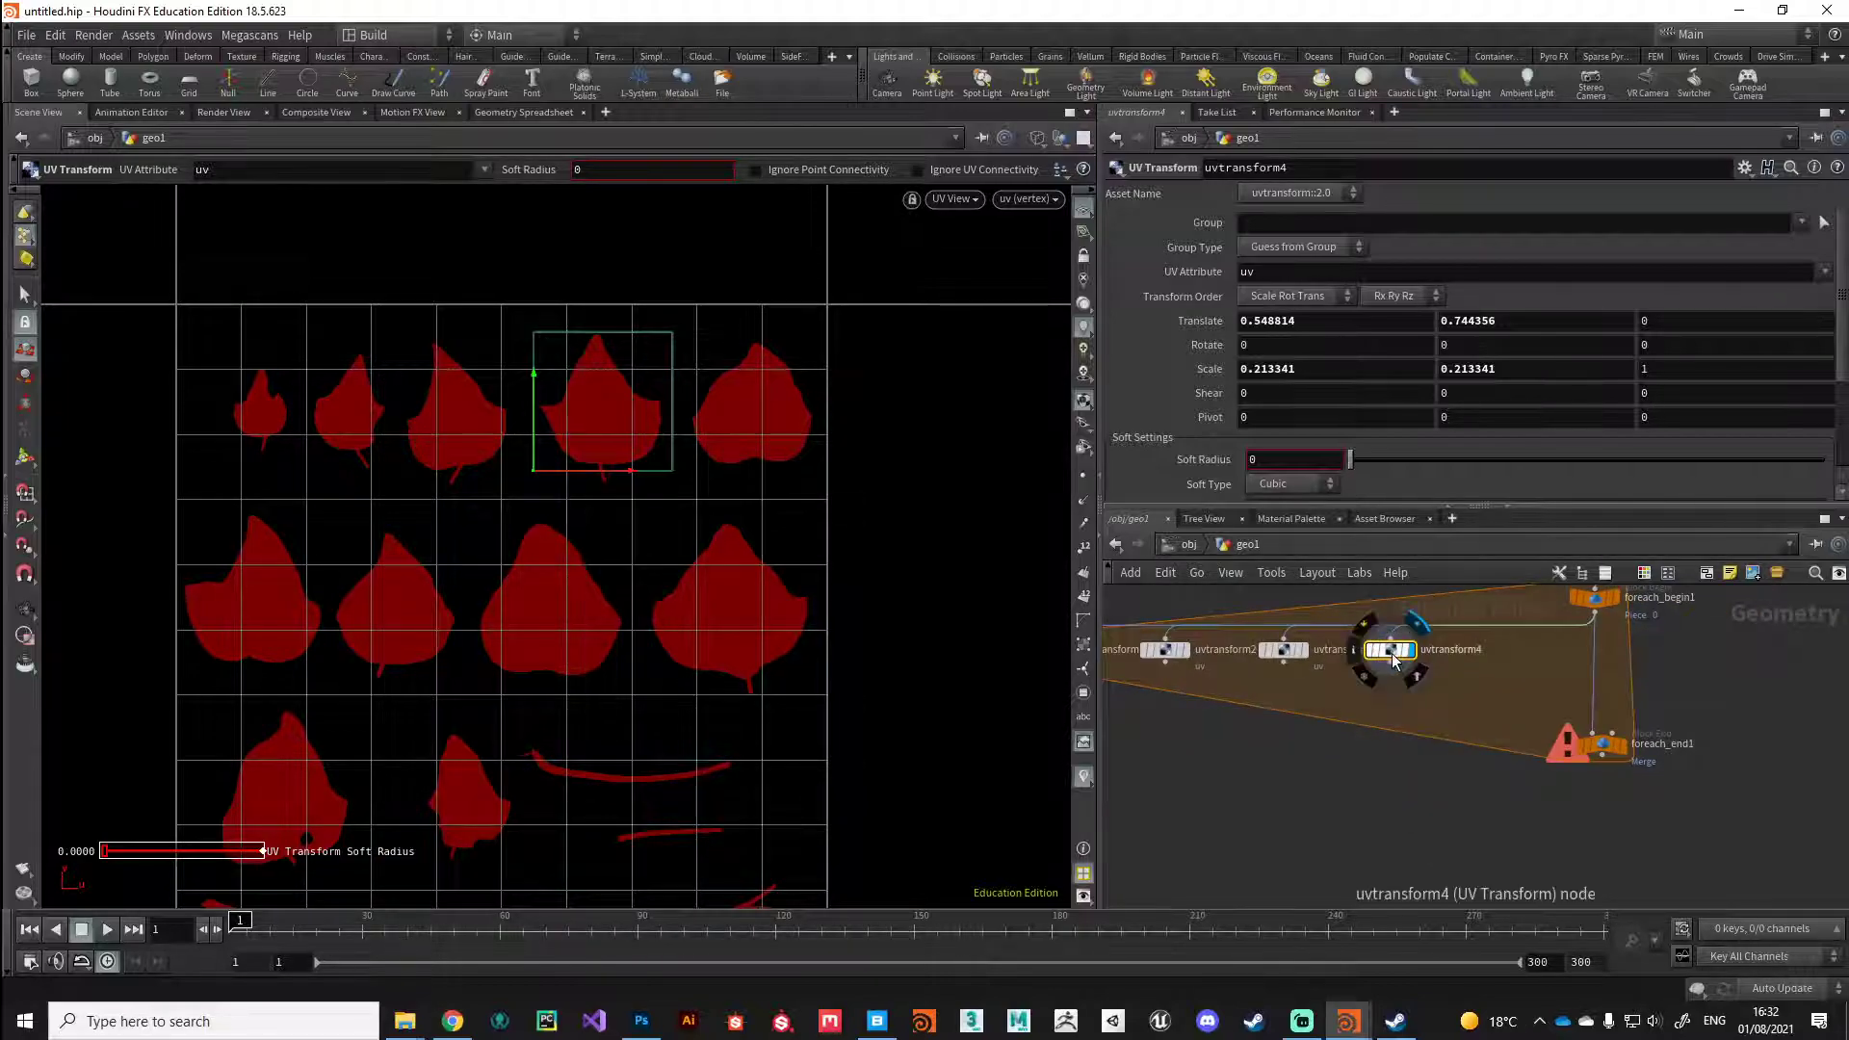
{"action": "left_click_drag", "start_coordinate": [1390, 653], "coordinate": [1506, 653]}
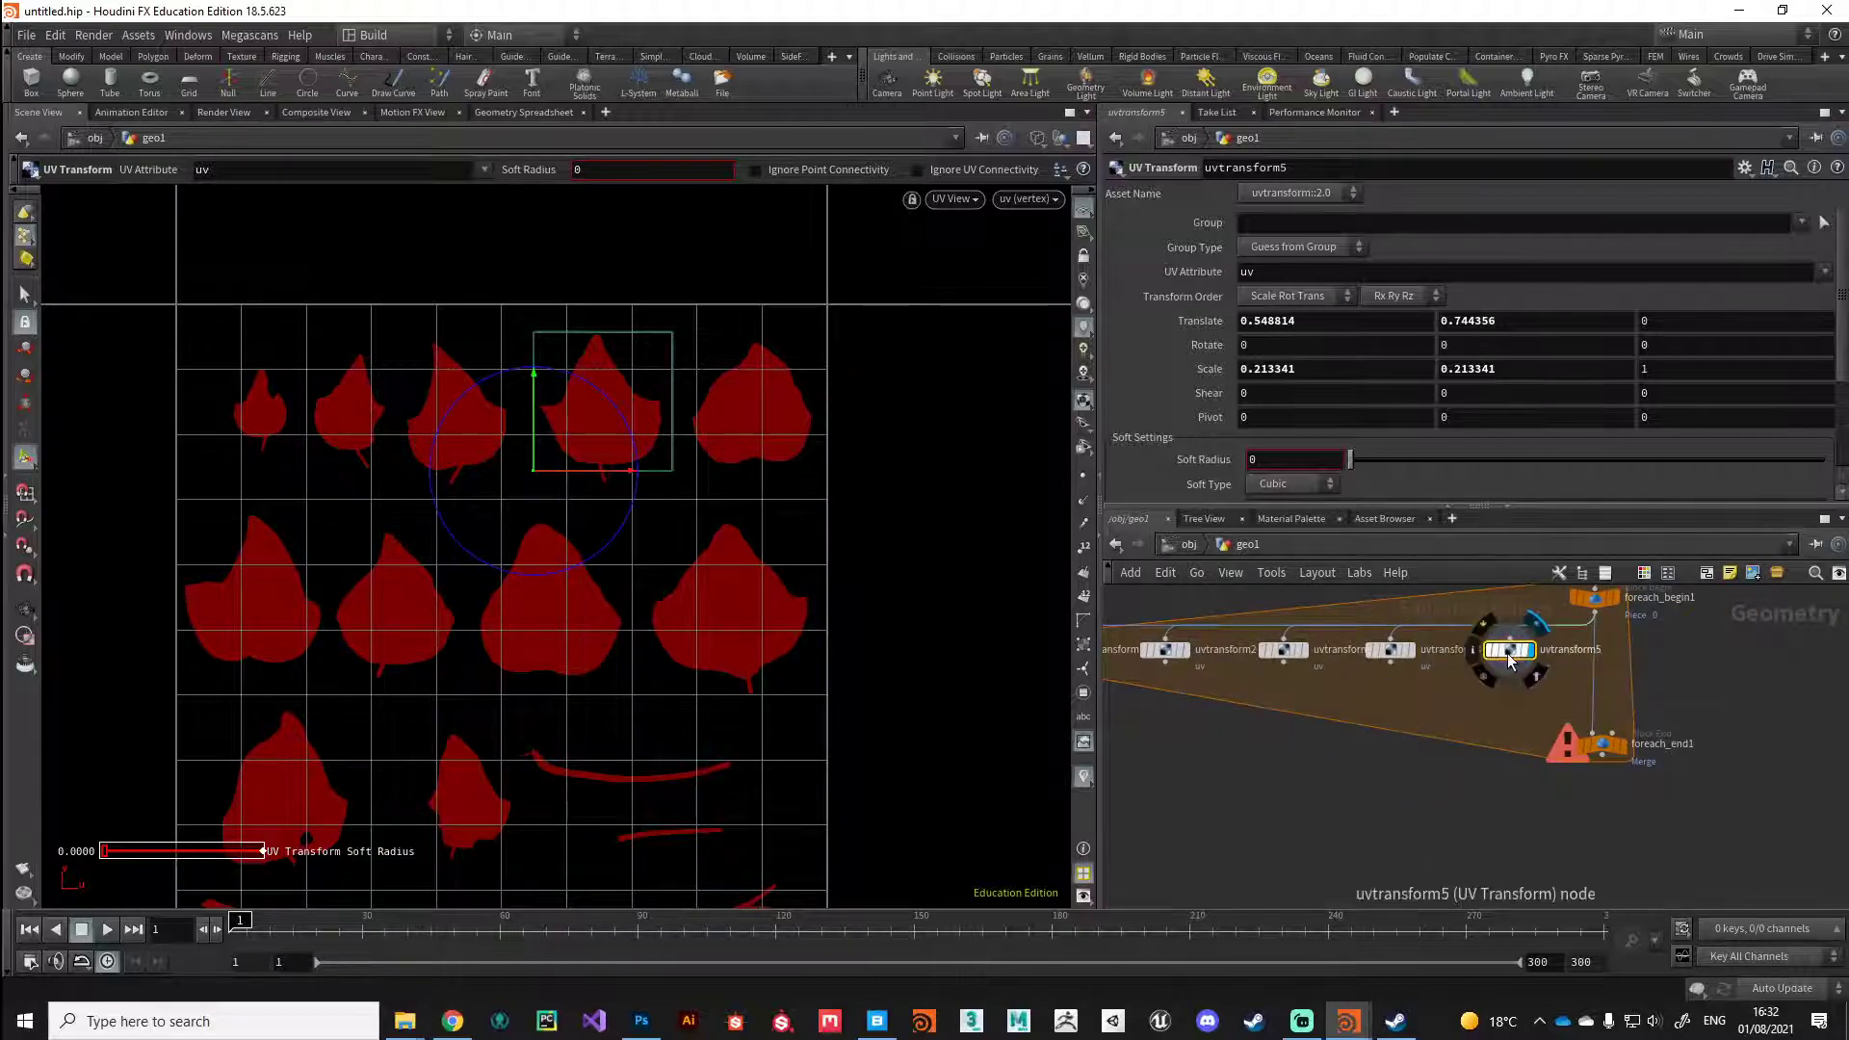
{"action": "key", "text": "Return"}
{"action": "left_click_drag", "start_coordinate": [584, 483], "coordinate": [683, 465]}
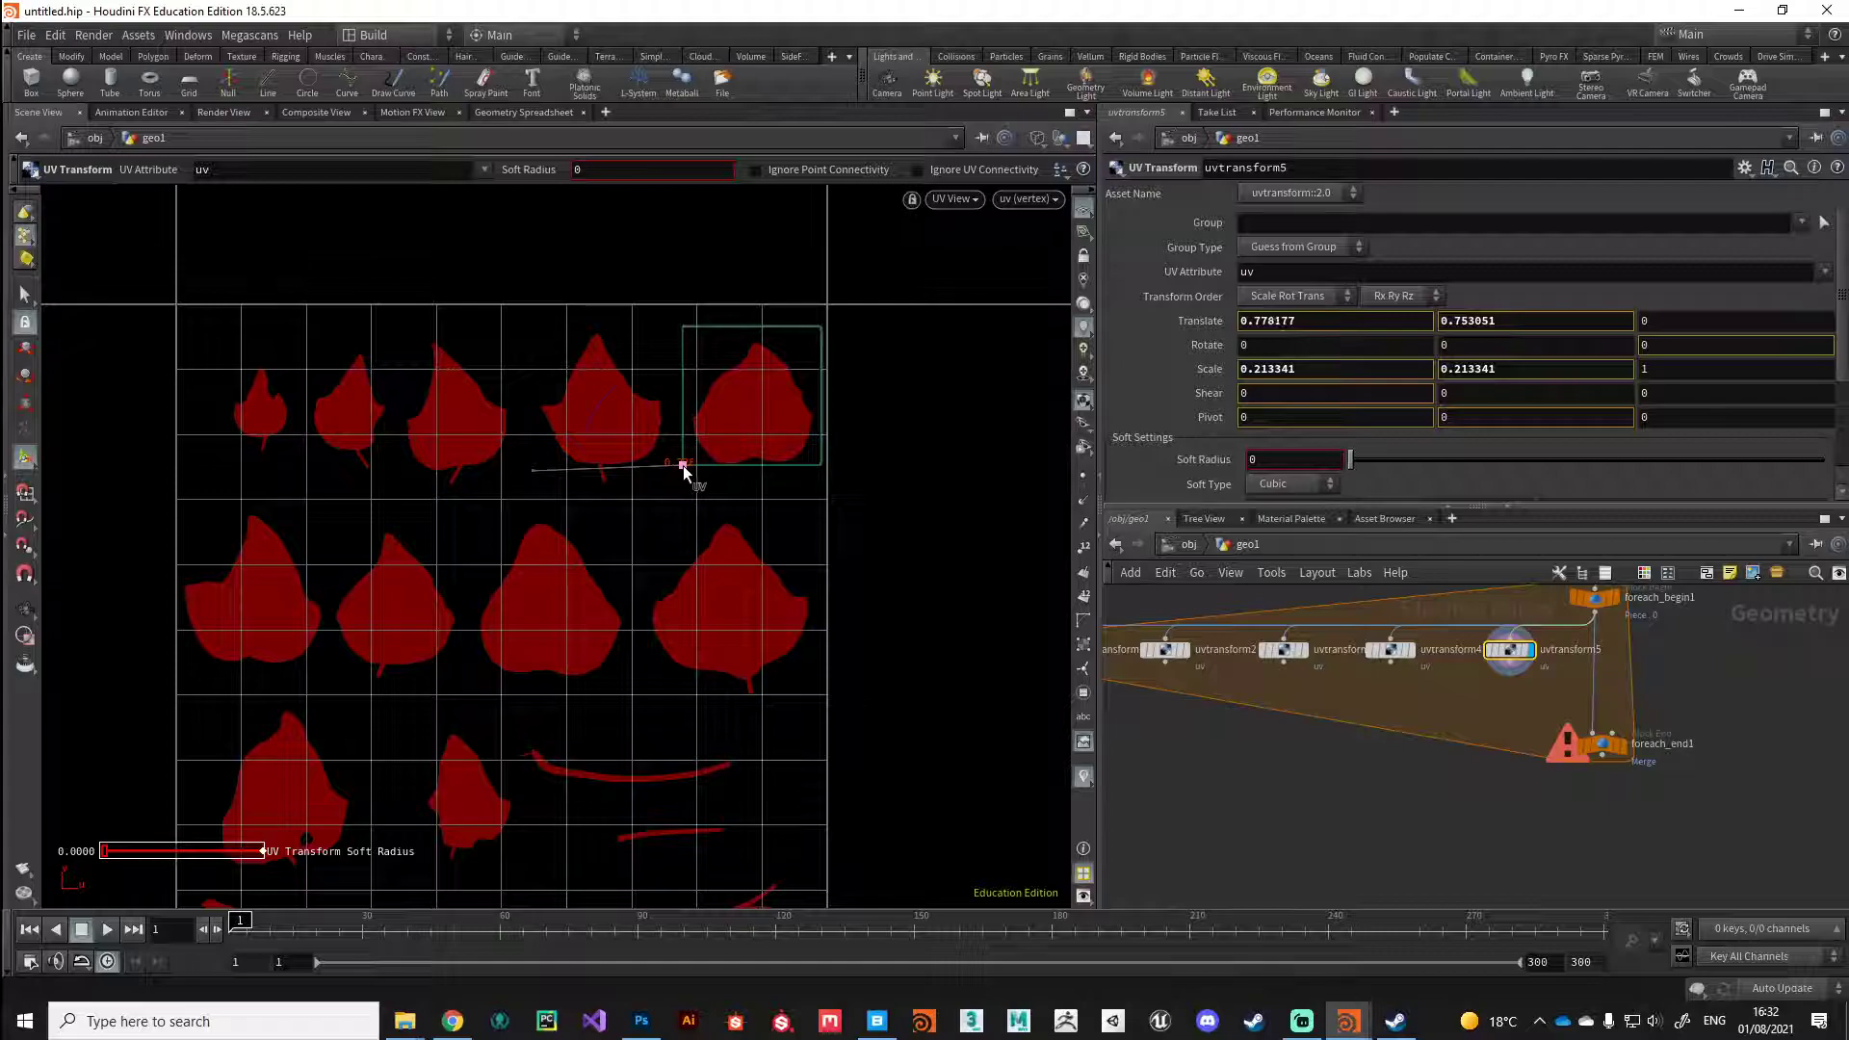
Step: Lower foreach_end1, then duplicate uvtransform5 and fit the copy over the second row's first leaf, with scale about 0.228 and translation about 0.007, 0.447
{"action": "middle_click_drag", "start_coordinate": [1440, 713], "coordinate": [1334, 719]}
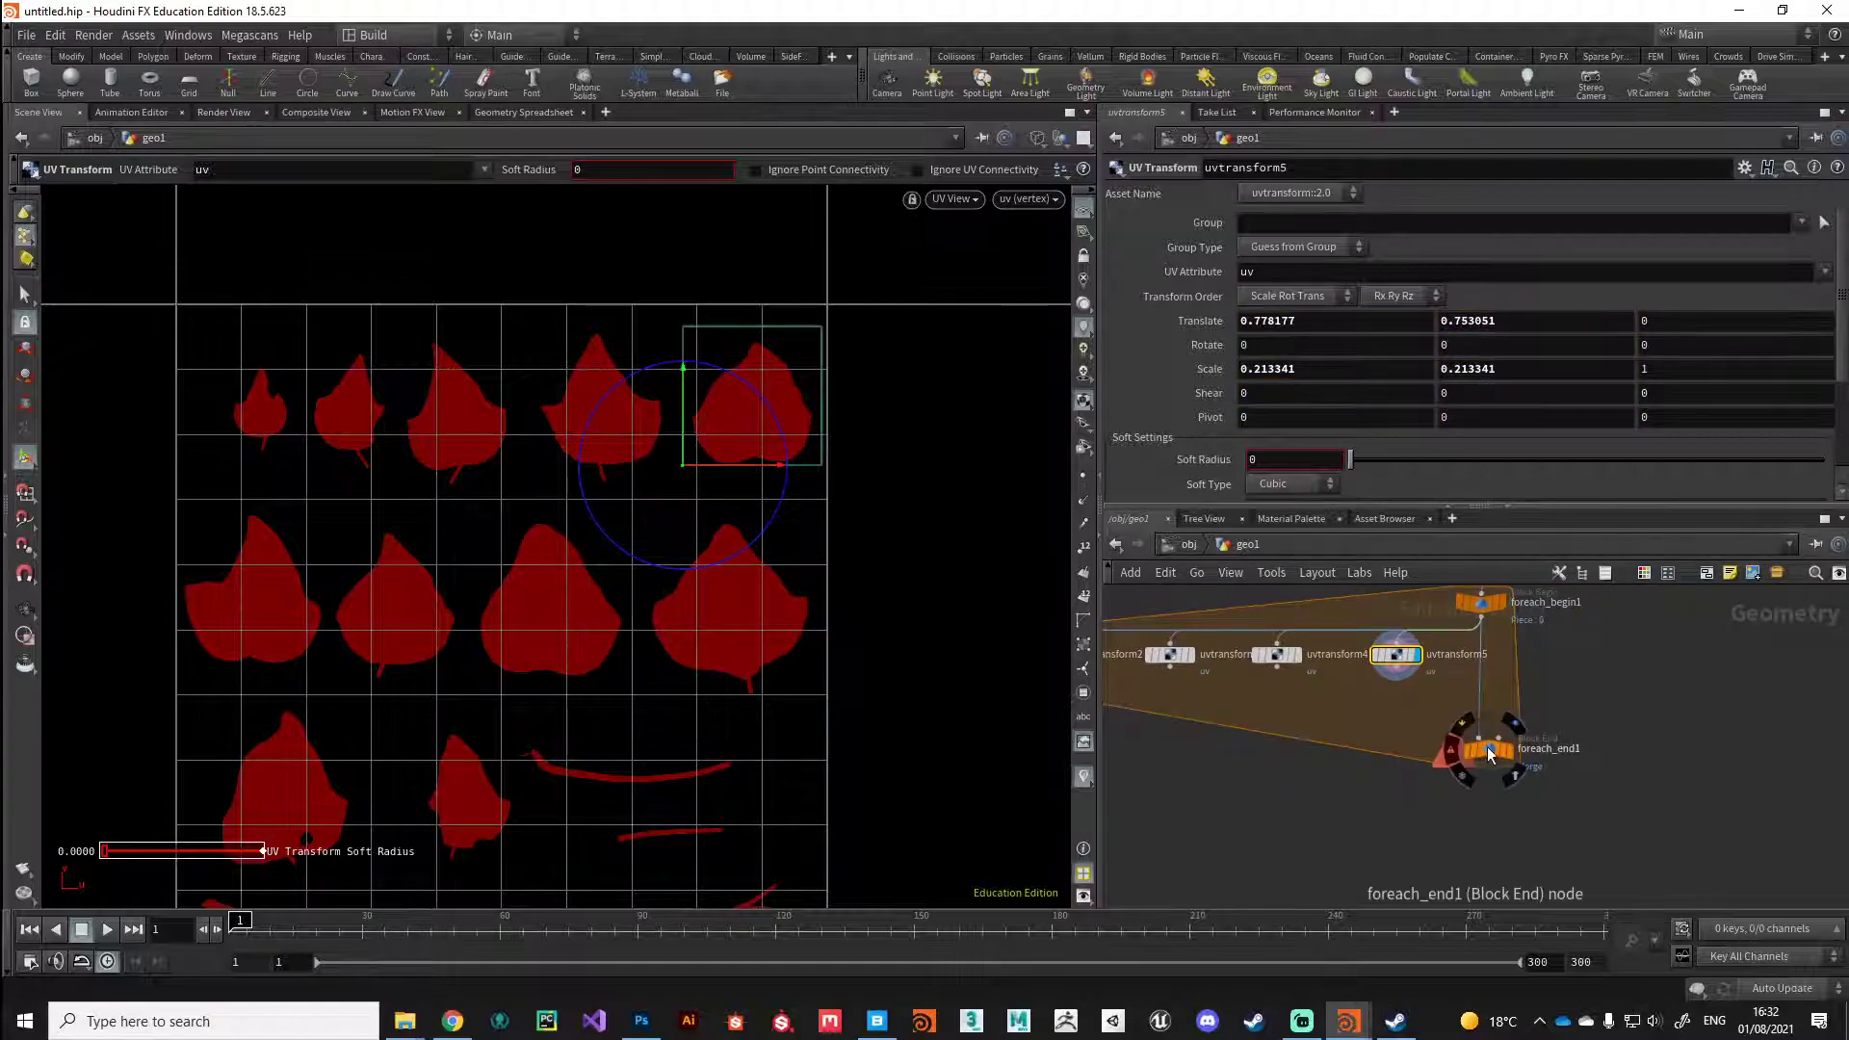
{"action": "left_click_drag", "start_coordinate": [1488, 748], "coordinate": [1509, 877]}
{"action": "middle_click_drag", "start_coordinate": [1448, 709], "coordinate": [1358, 734]}
{"action": "left_click_drag", "start_coordinate": [1315, 674], "coordinate": [1449, 679], "text": "alt"}
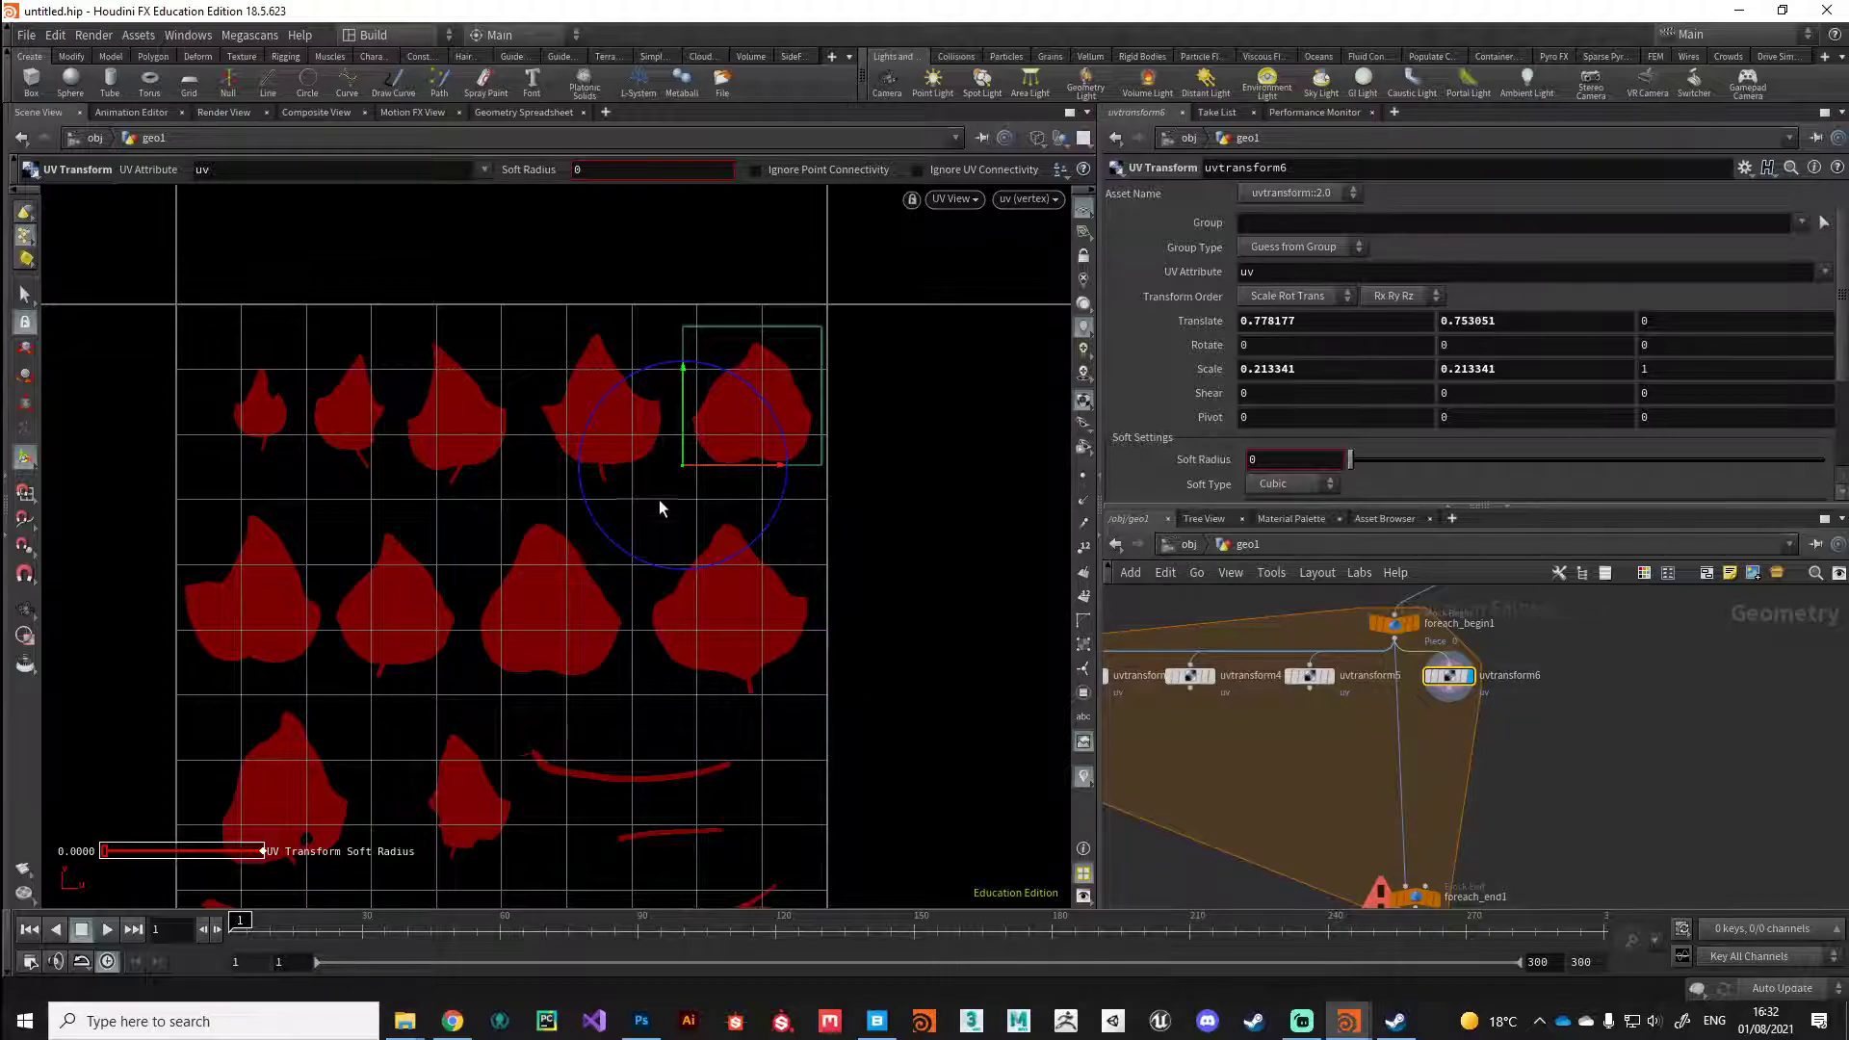
{"action": "left_click_drag", "start_coordinate": [683, 466], "coordinate": [181, 667]}
{"action": "key", "text": "e"}
{"action": "key", "text": "w"}
Step: Duplicate uvtransform6 and move the copy's UVs over the second leaf of the atlas's second row
{"action": "middle_click_drag", "start_coordinate": [1402, 769], "coordinate": [1219, 816]}
{"action": "left_click_drag", "start_coordinate": [1265, 723], "coordinate": [1377, 725], "text": "alt"}
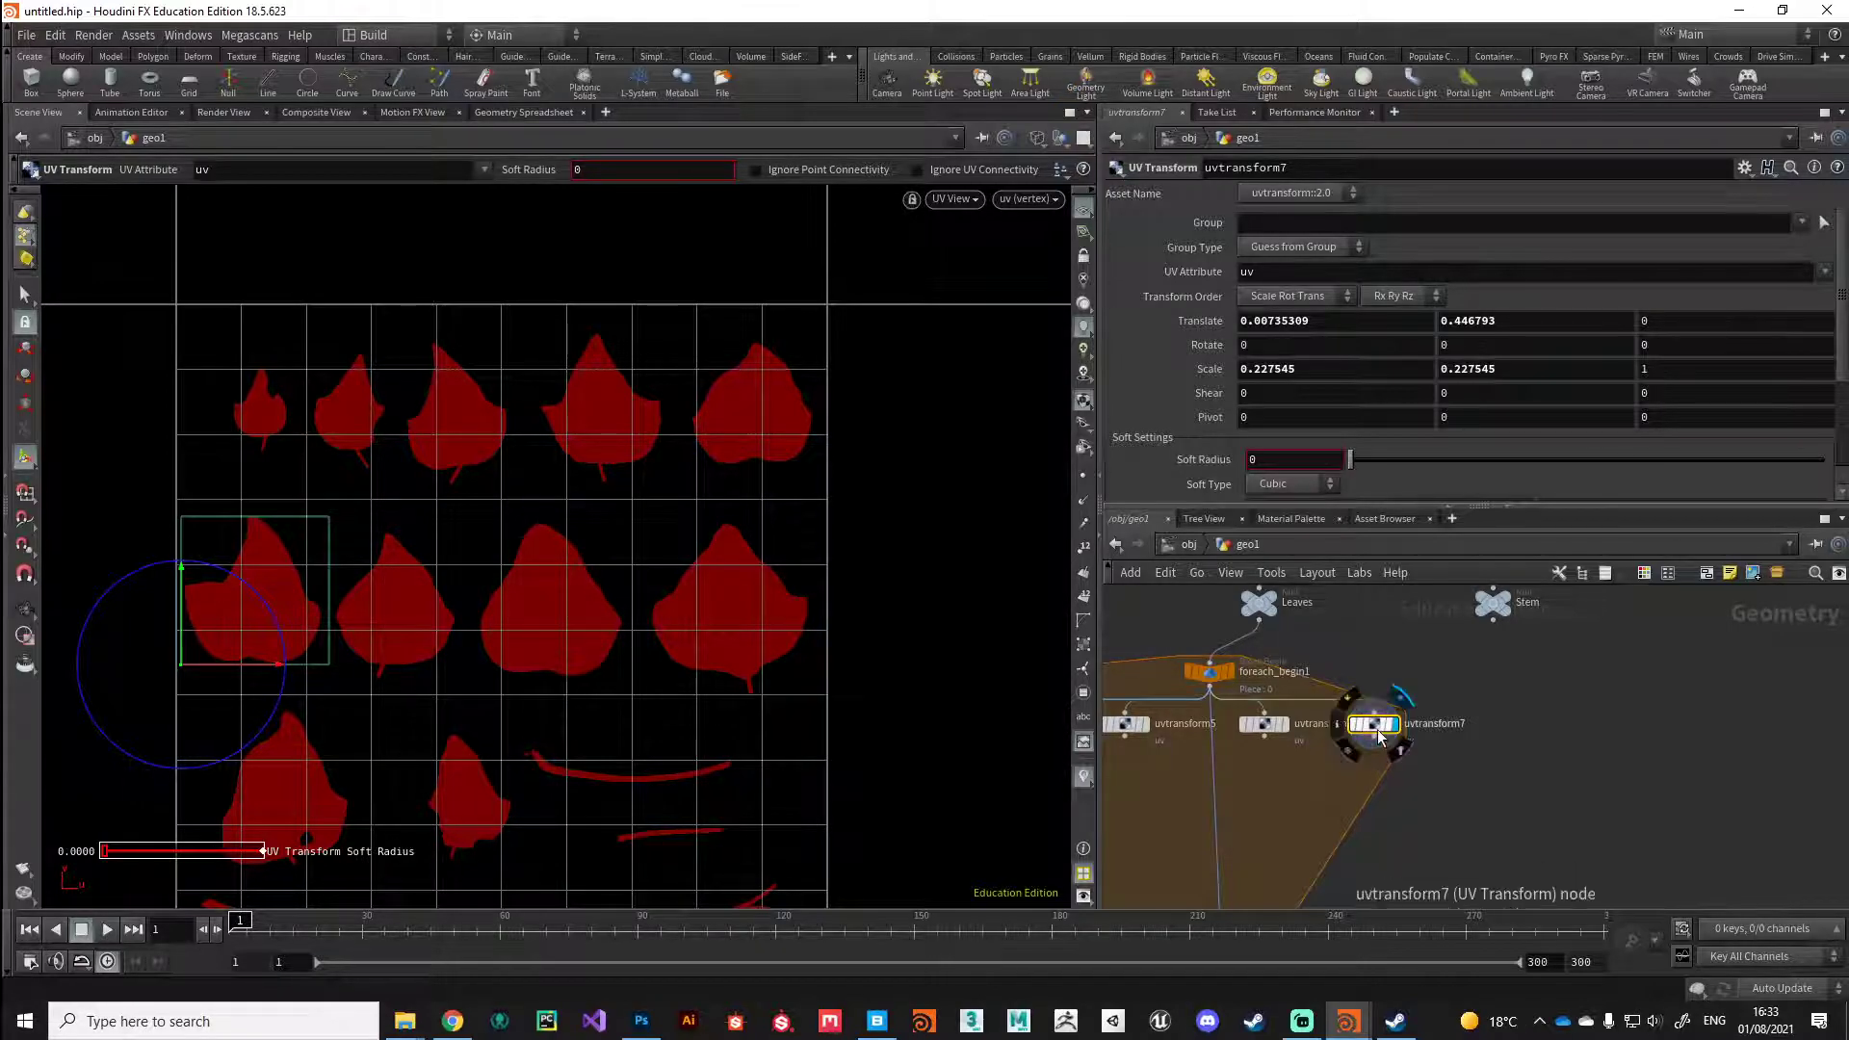
{"action": "left_click_drag", "start_coordinate": [186, 669], "coordinate": [324, 674]}
Step: Duplicate uvtransform7 and fit the copy's UVs over the second row's third leaf, with scale about 0.241 and translation about 0.447, 0.426
{"action": "left_click_drag", "start_coordinate": [1372, 724], "coordinate": [1504, 732], "text": "alt"}
{"action": "left_click_drag", "start_coordinate": [322, 671], "coordinate": [466, 678]}
{"action": "key", "text": "e"}
{"action": "key", "text": "w"}
Step: Duplicate uvtransform8 and fit the copy's UVs over the second row's last leaf, with scale about 0.251 and translation about 0.731, 0.416
{"action": "middle_click_drag", "start_coordinate": [1510, 832], "coordinate": [1413, 798]}
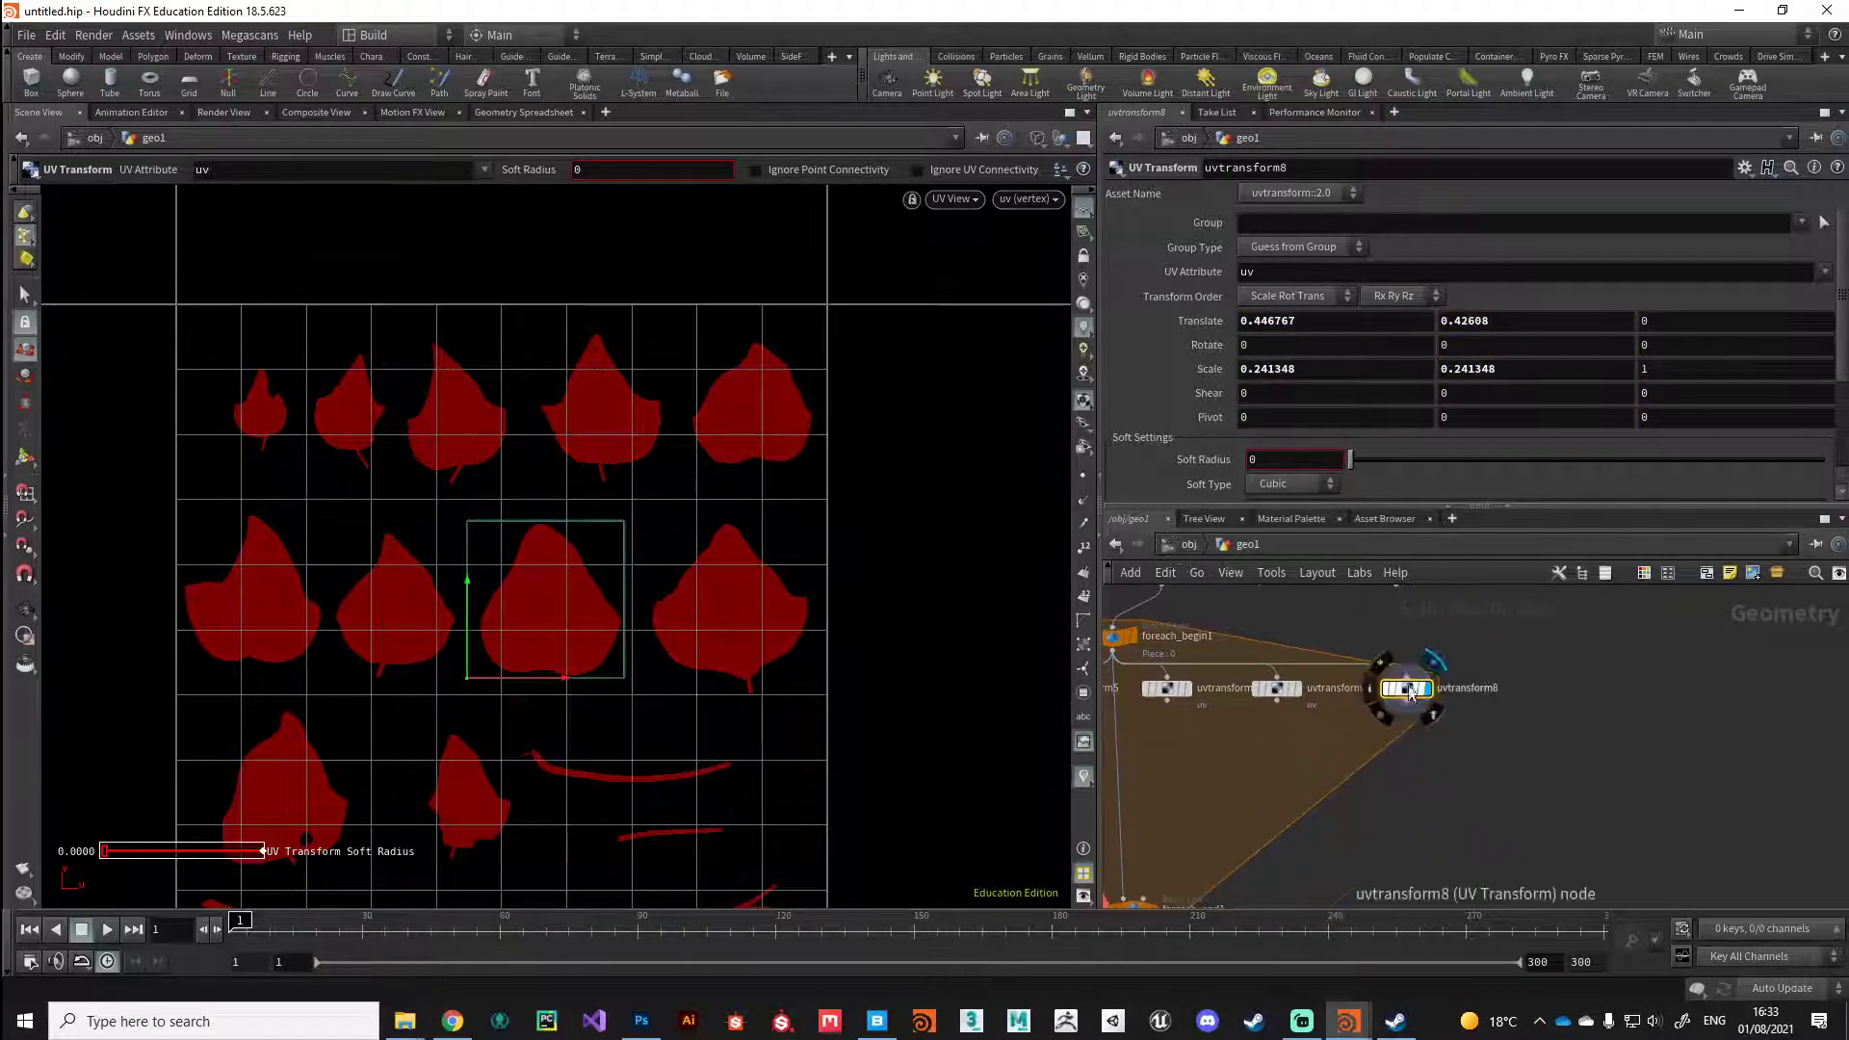
{"action": "left_click_drag", "start_coordinate": [1383, 689], "coordinate": [1478, 689]}
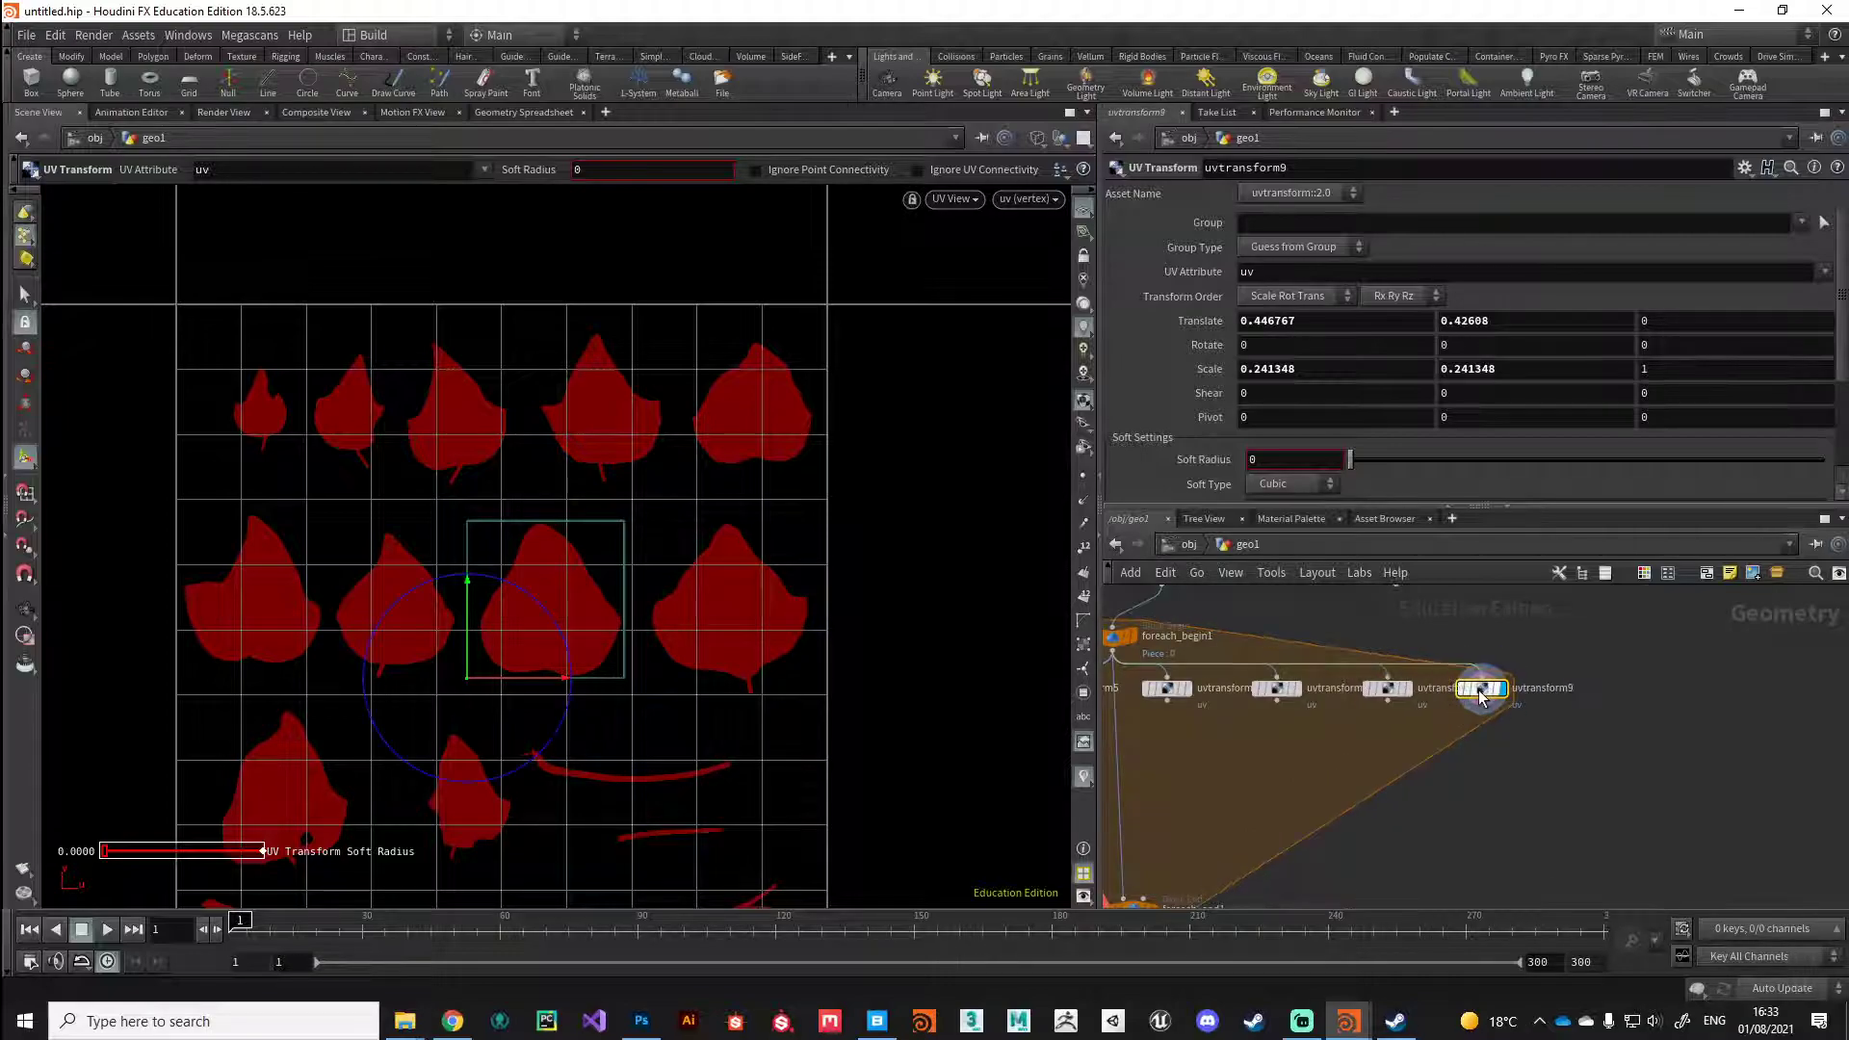
{"action": "left_click_drag", "start_coordinate": [464, 680], "coordinate": [652, 690]}
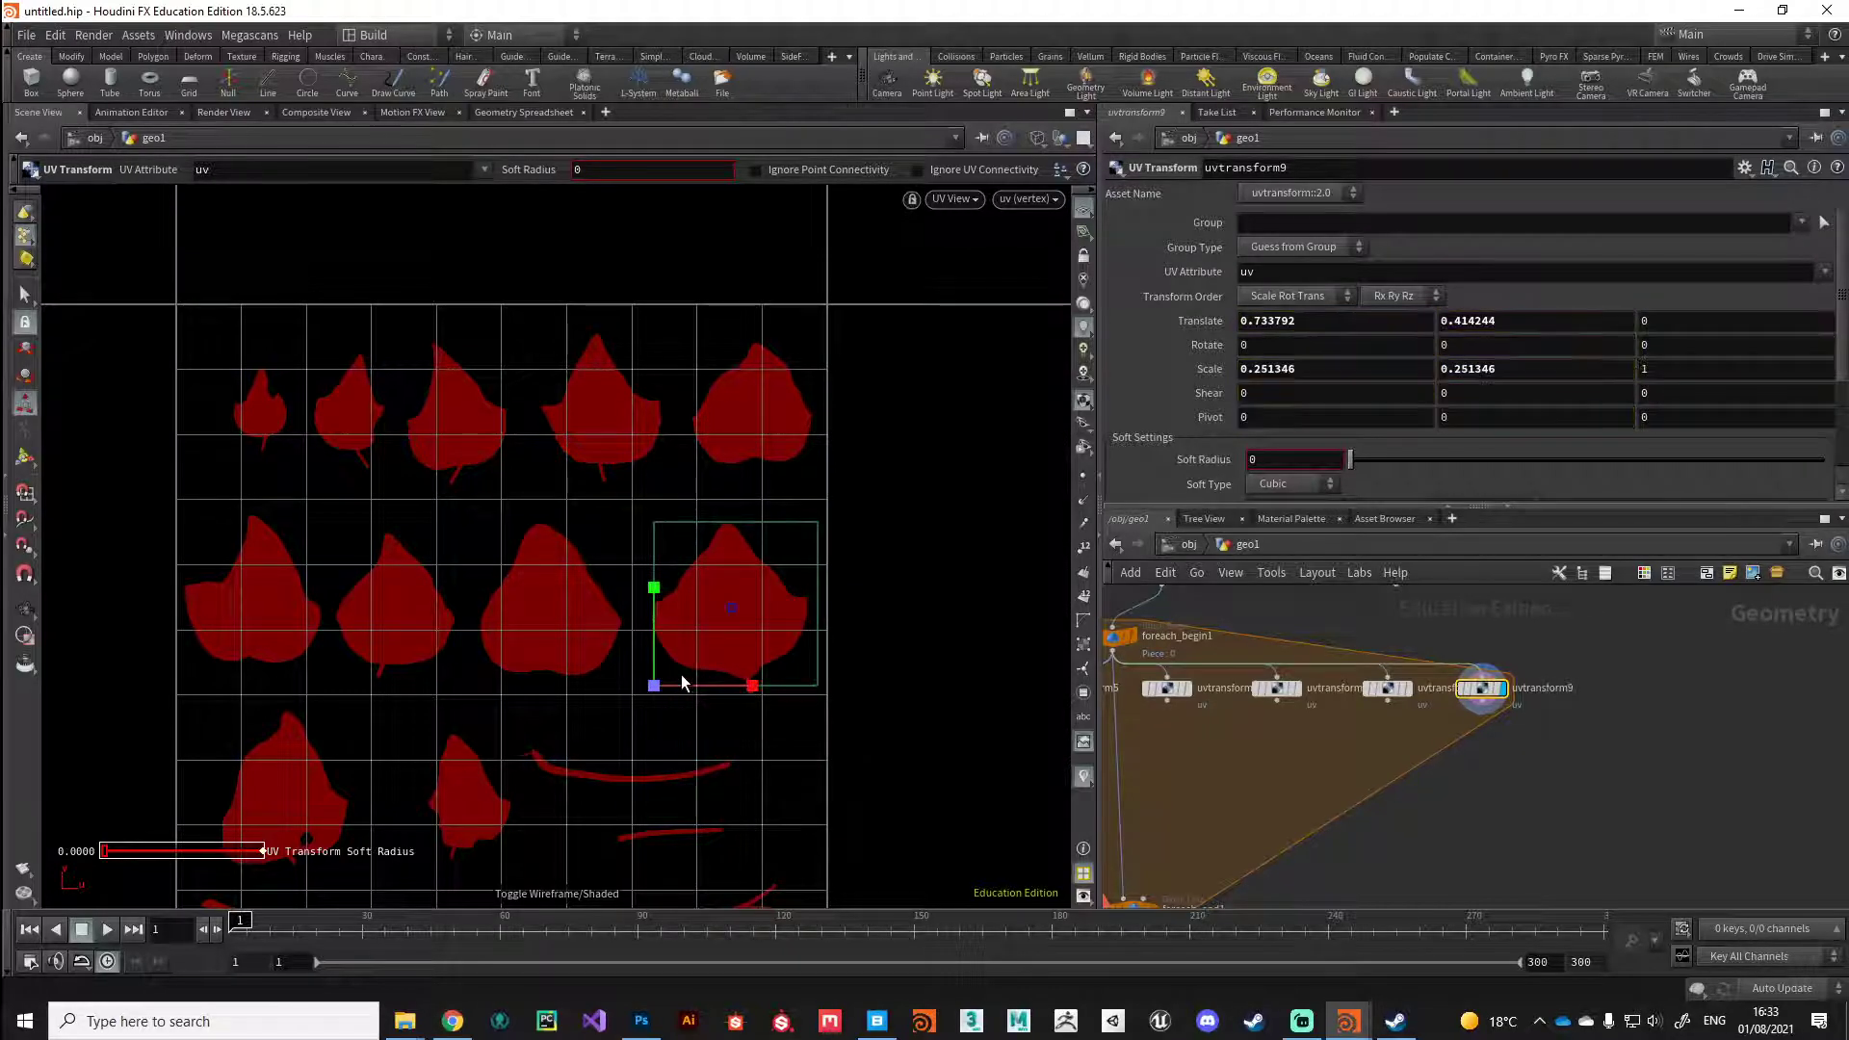
{"action": "left_click_drag", "start_coordinate": [655, 687], "coordinate": [652, 687]}
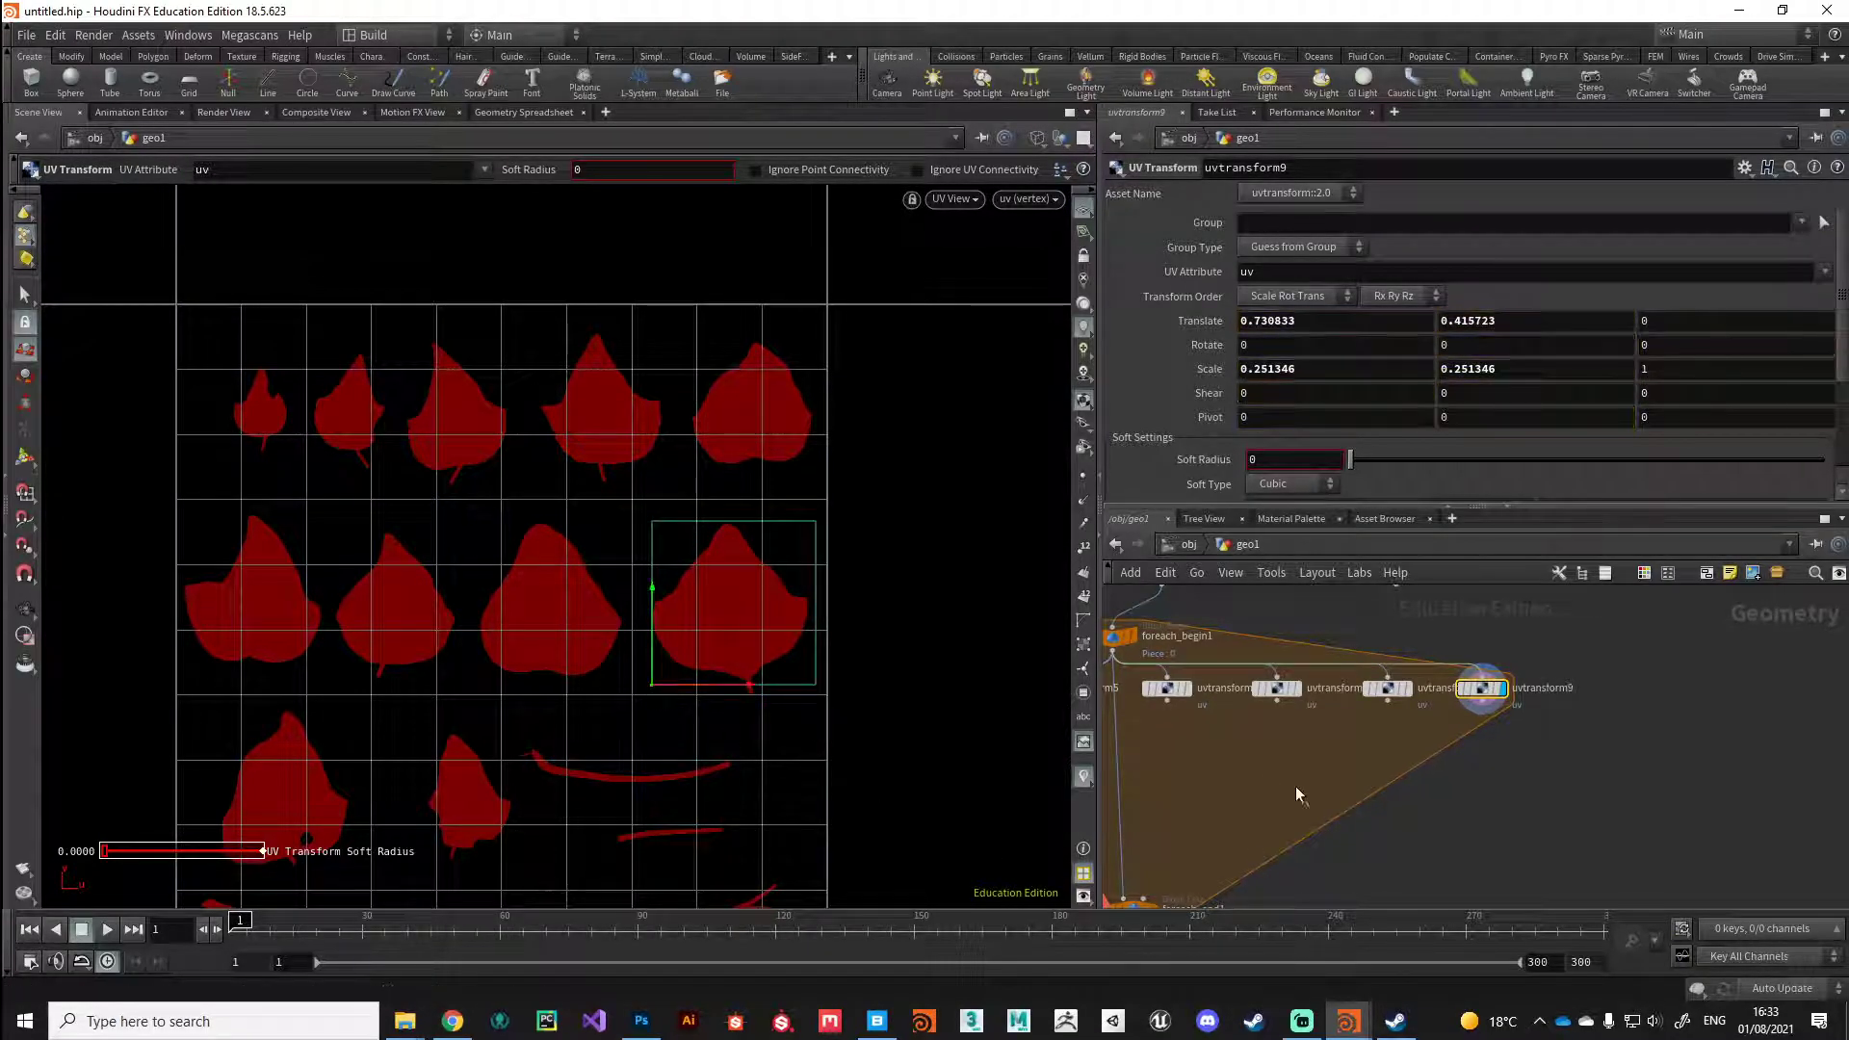
Step: Duplicate uvtransform9 and move the copy's UVs over the third row's first leaf, at translation about 0.033, 0.138
{"action": "scroll", "coordinate": [1337, 782], "scroll_direction": "down", "scroll_amount": 3}
{"action": "left_click_drag", "start_coordinate": [1491, 691], "coordinate": [1576, 690], "text": "alt"}
{"action": "left_click_drag", "start_coordinate": [648, 686], "coordinate": [214, 867]}
{"action": "middle_click_drag", "start_coordinate": [215, 866], "coordinate": [356, 709]}
{"action": "left_click_drag", "start_coordinate": [409, 674], "coordinate": [396, 685]}
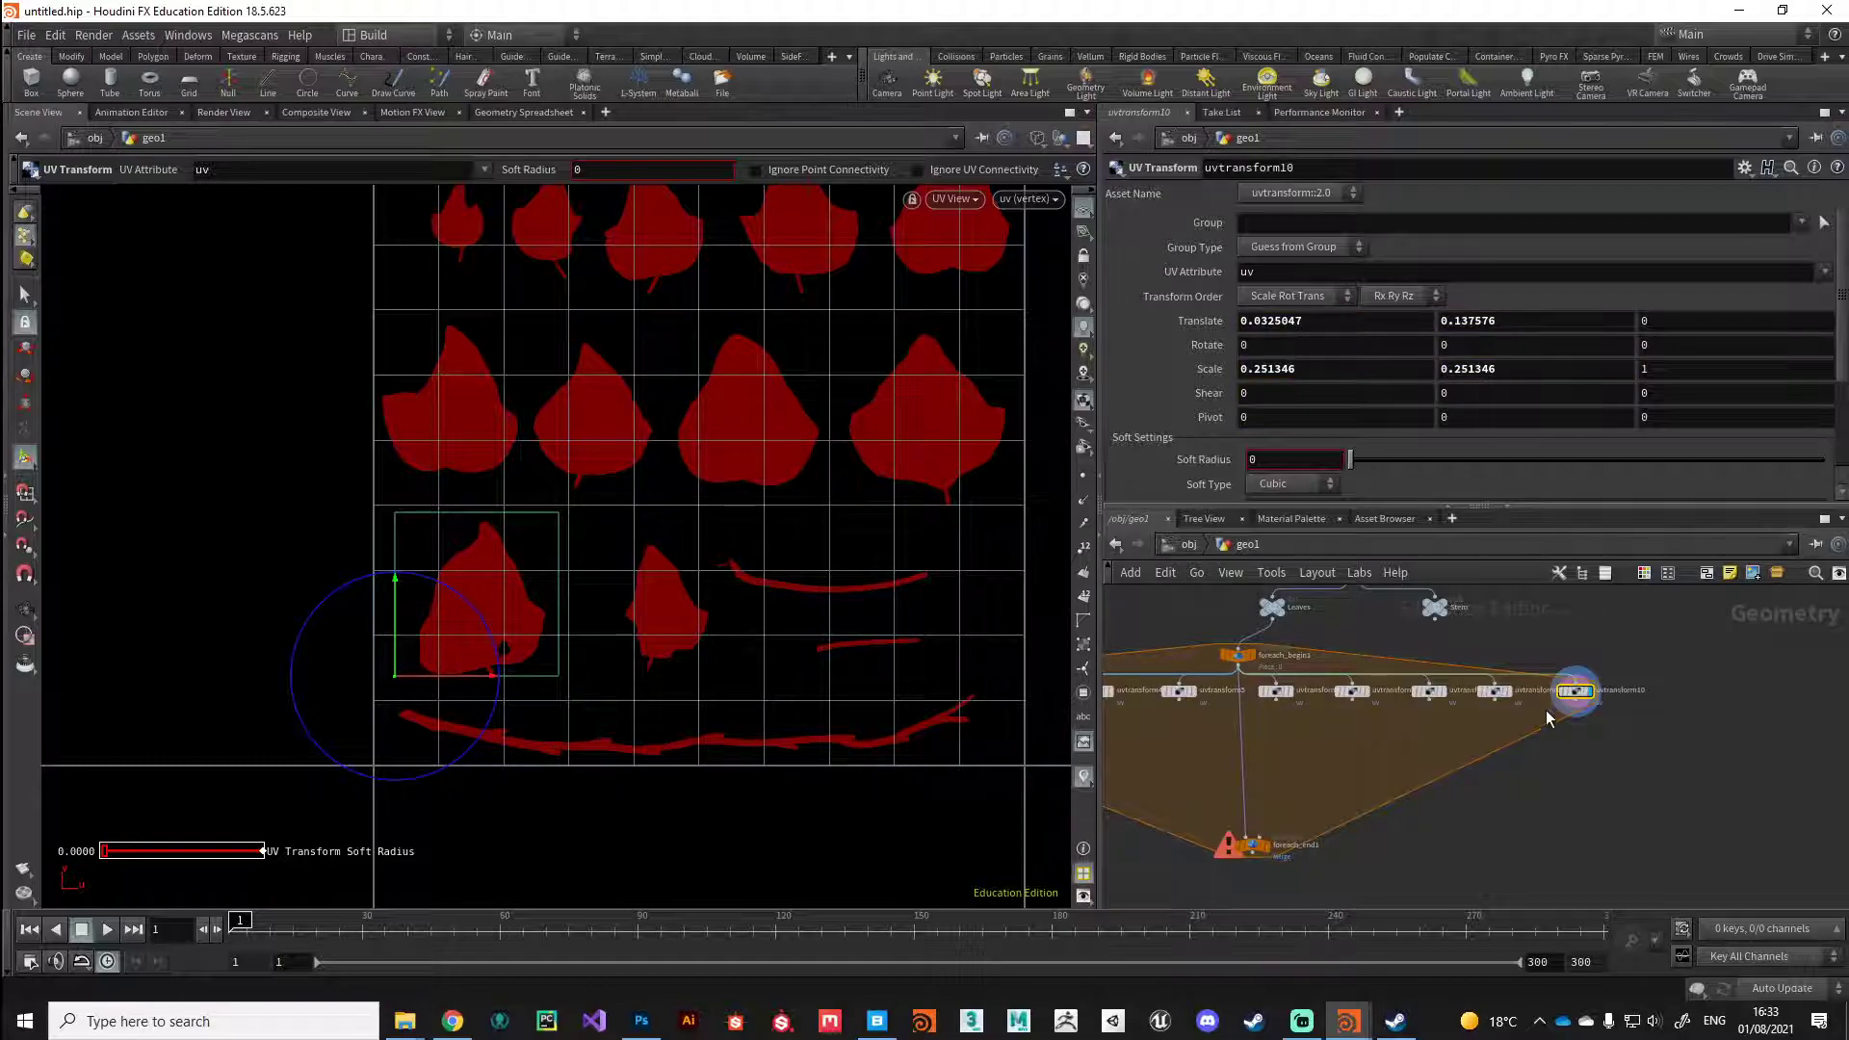
Step: Duplicate uvtransform10 and fit the copy's UVs over the third row's small second leaf, with scale about 0.209 and translation about 0.333, 0.155
{"action": "left_click_drag", "start_coordinate": [1575, 692], "coordinate": [1649, 691], "text": "alt"}
{"action": "left_click_drag", "start_coordinate": [407, 687], "coordinate": [586, 673]}
{"action": "key", "text": "e"}
{"action": "middle_click_drag", "start_coordinate": [557, 676], "coordinate": [476, 754]}
{"action": "key", "text": "w"}
{"action": "left_click_drag", "start_coordinate": [582, 675], "coordinate": [591, 668]}
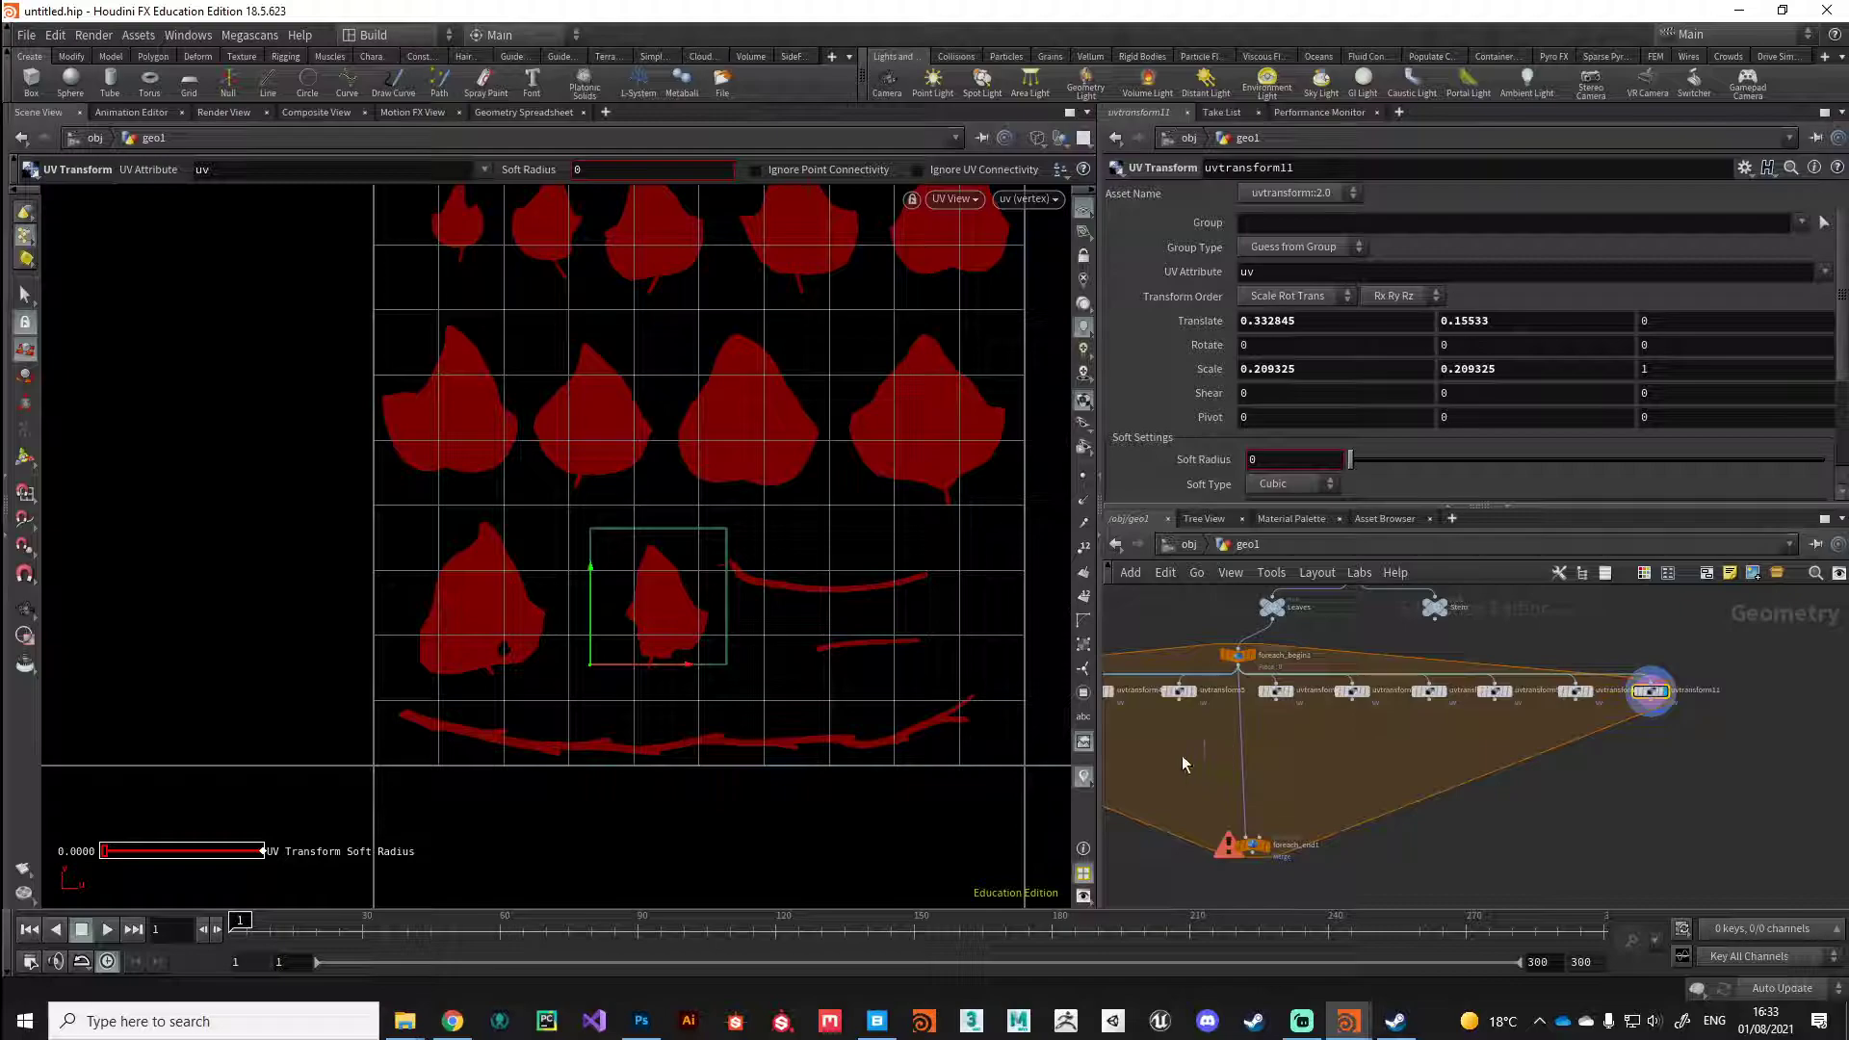
Step: Add a Switch node below the row of eleven UV Transform nodes, inside the For-Each block
{"action": "middle_click_drag", "start_coordinate": [1184, 764], "coordinate": [1329, 747]}
{"action": "scroll", "coordinate": [1252, 823], "scroll_direction": "down", "scroll_amount": 2}
{"action": "middle_click_drag", "start_coordinate": [1252, 824], "coordinate": [1338, 787]}
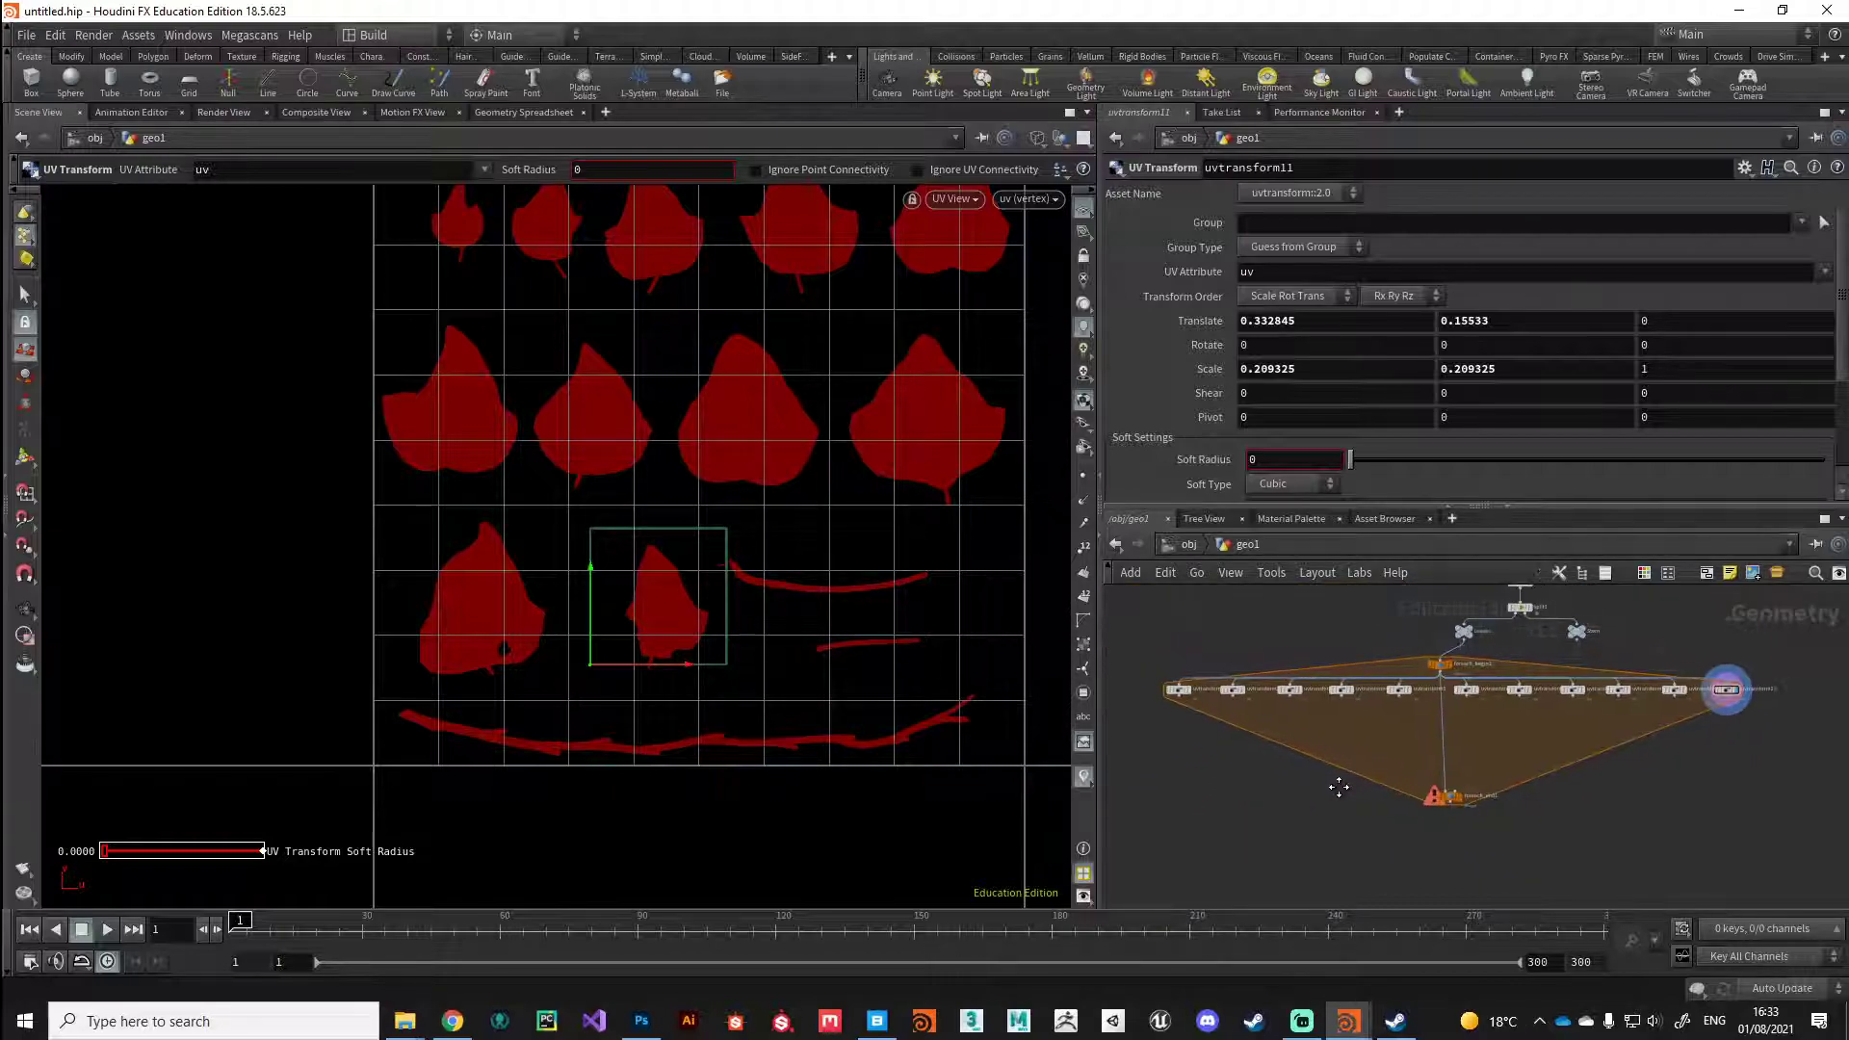
{"action": "scroll", "coordinate": [1417, 703], "scroll_direction": "up", "scroll_amount": 4}
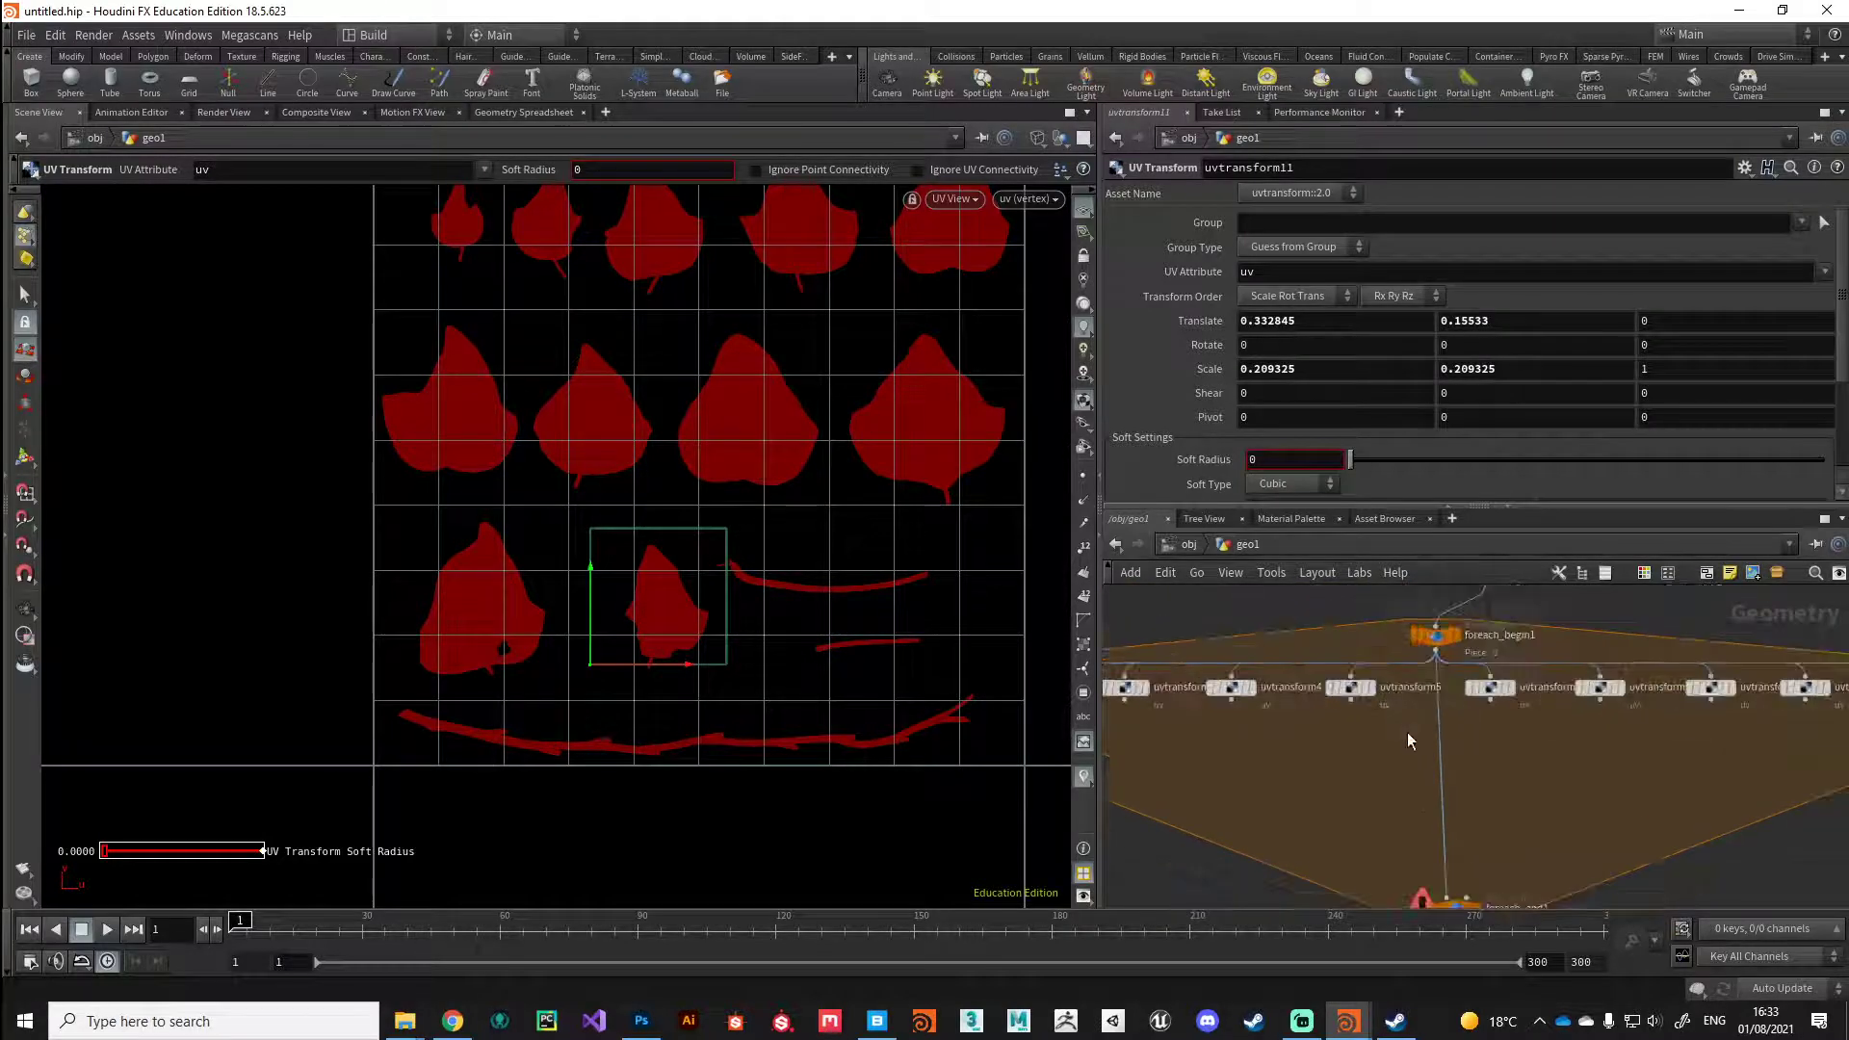
{"action": "scroll", "coordinate": [1387, 761], "scroll_direction": "down", "scroll_amount": 3}
{"action": "scroll", "coordinate": [1185, 763], "scroll_direction": "down", "scroll_amount": 1}
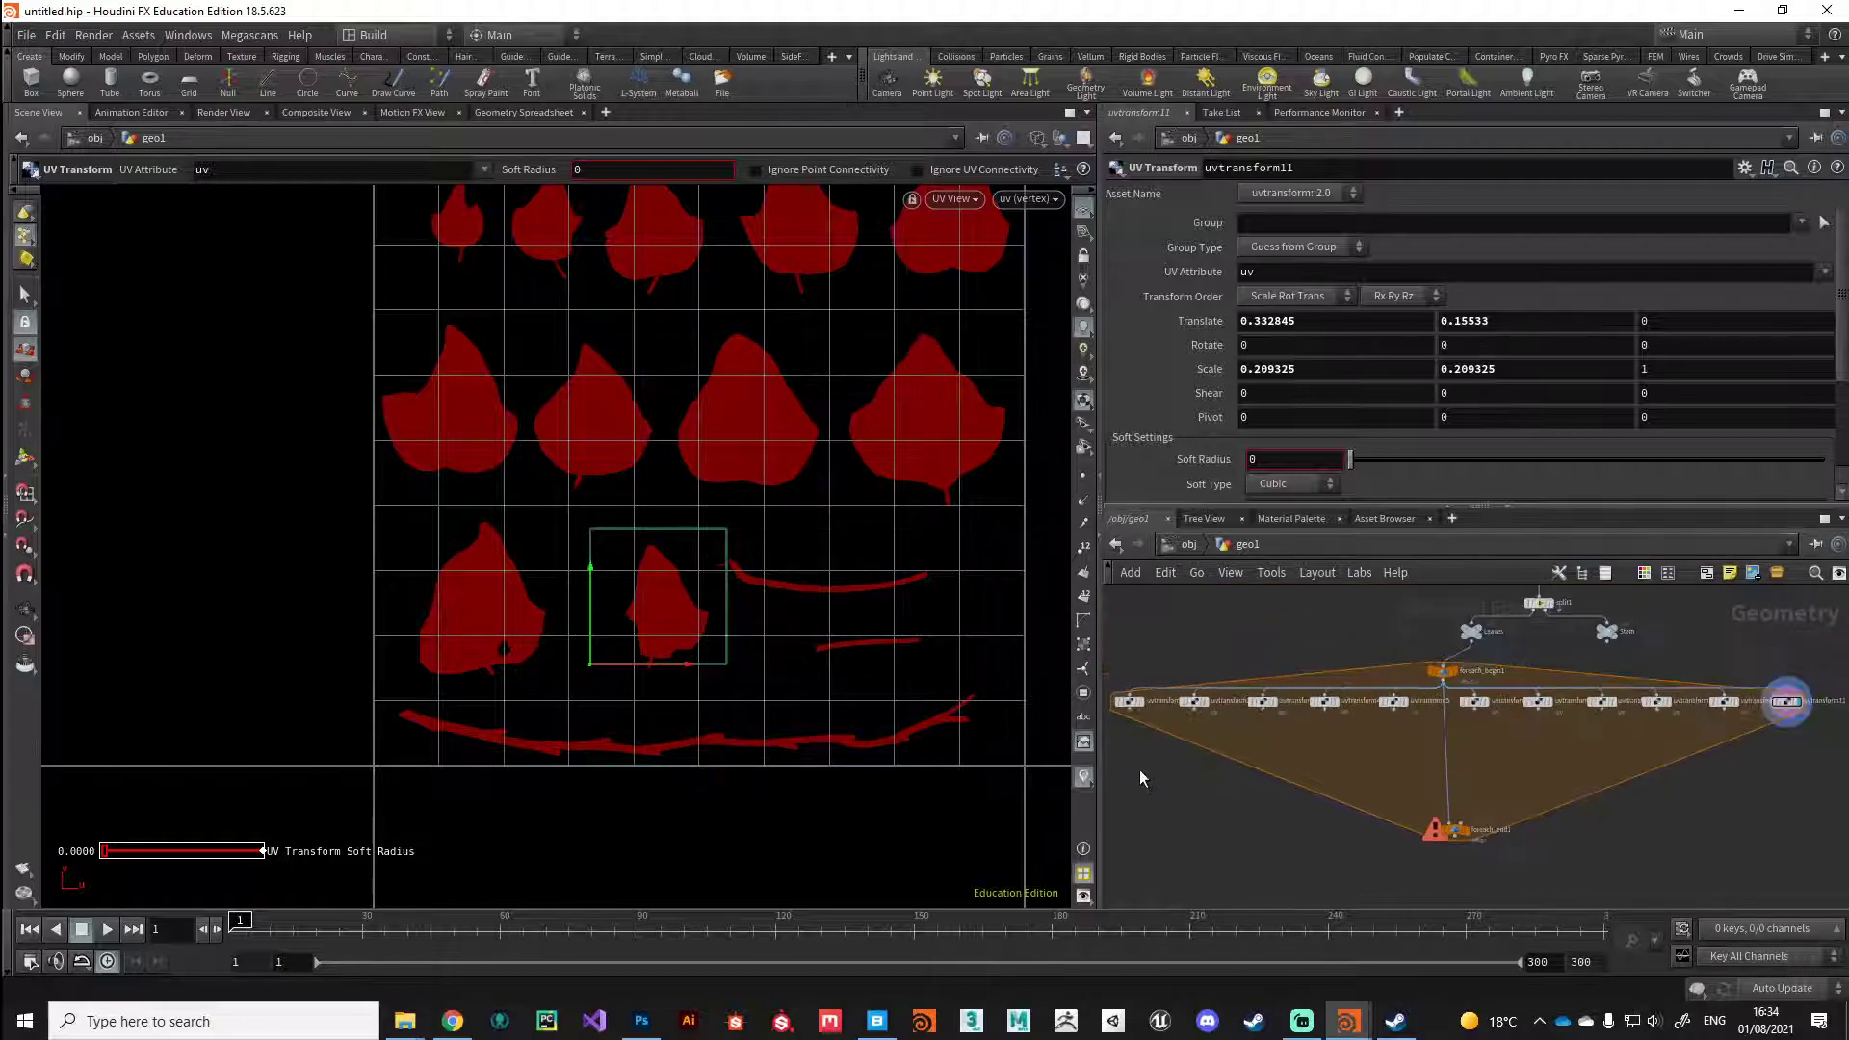
{"action": "left_click_drag", "start_coordinate": [1186, 742], "coordinate": [1820, 706]}
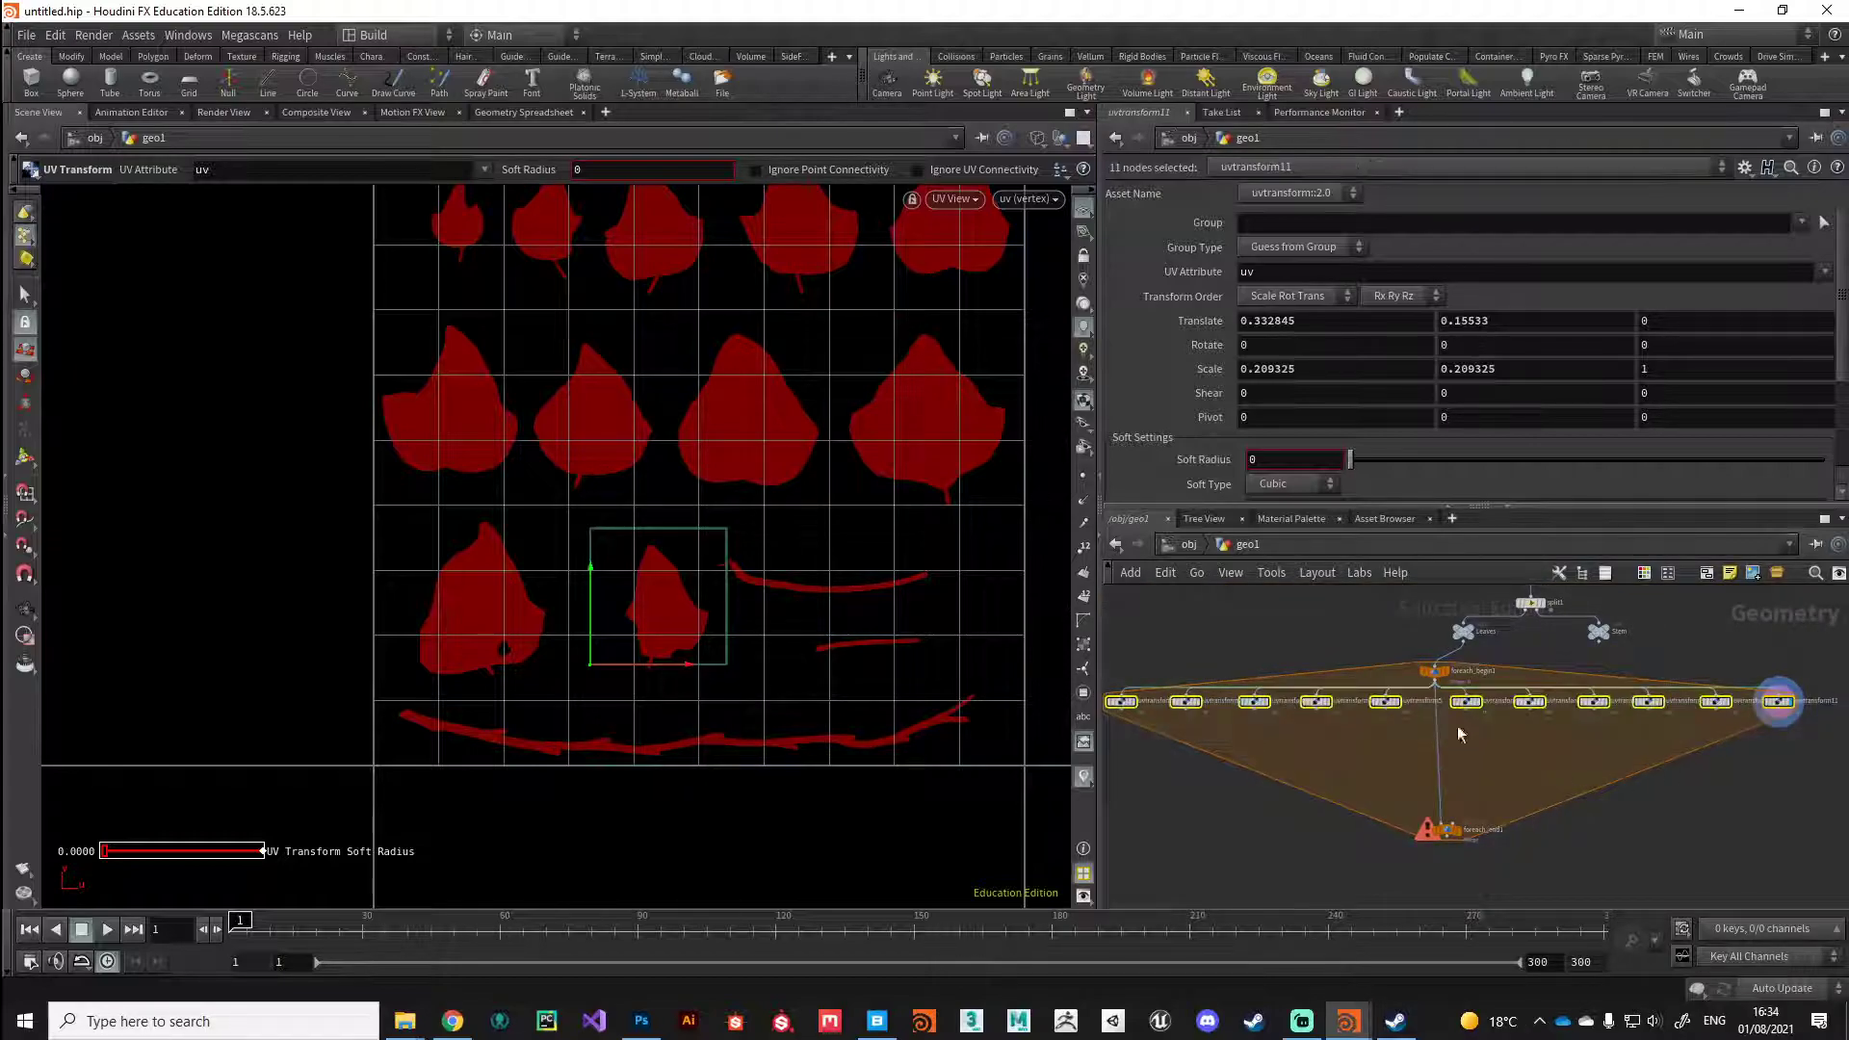
{"action": "key", "text": "Tab"}
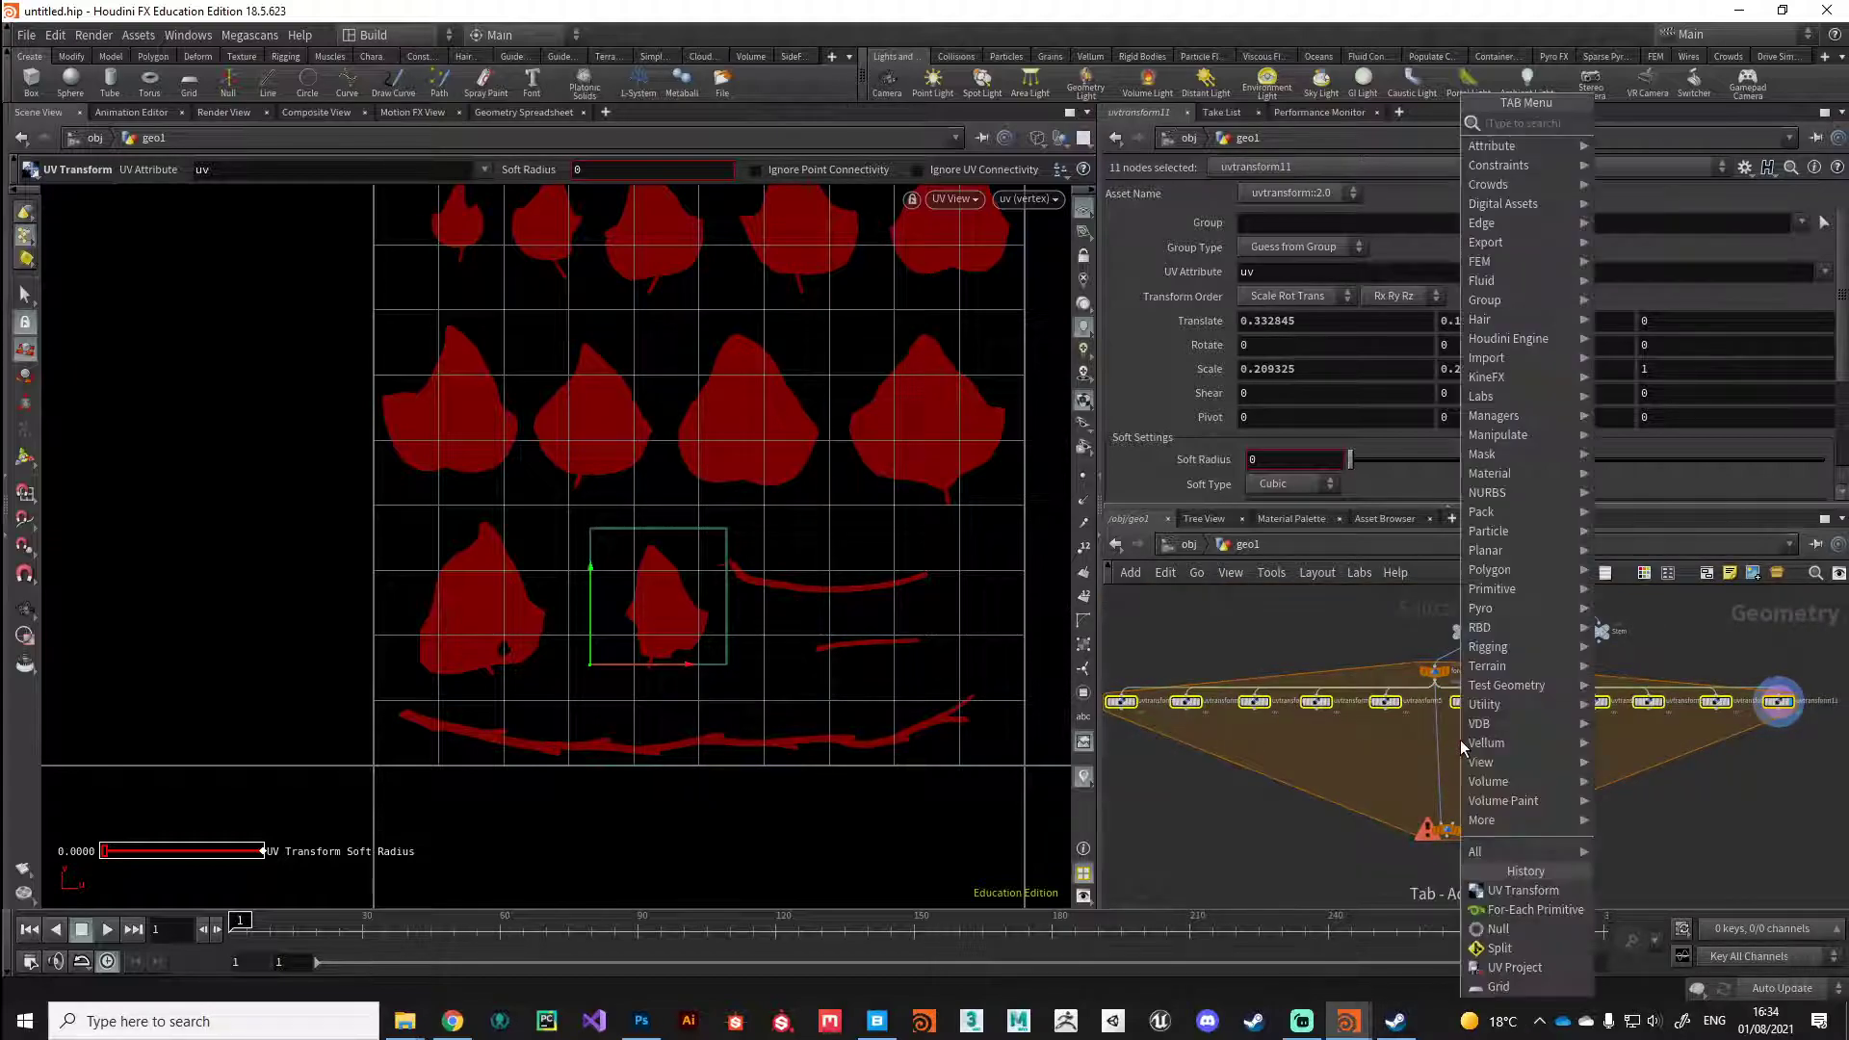
{"action": "key", "text": "Return"}
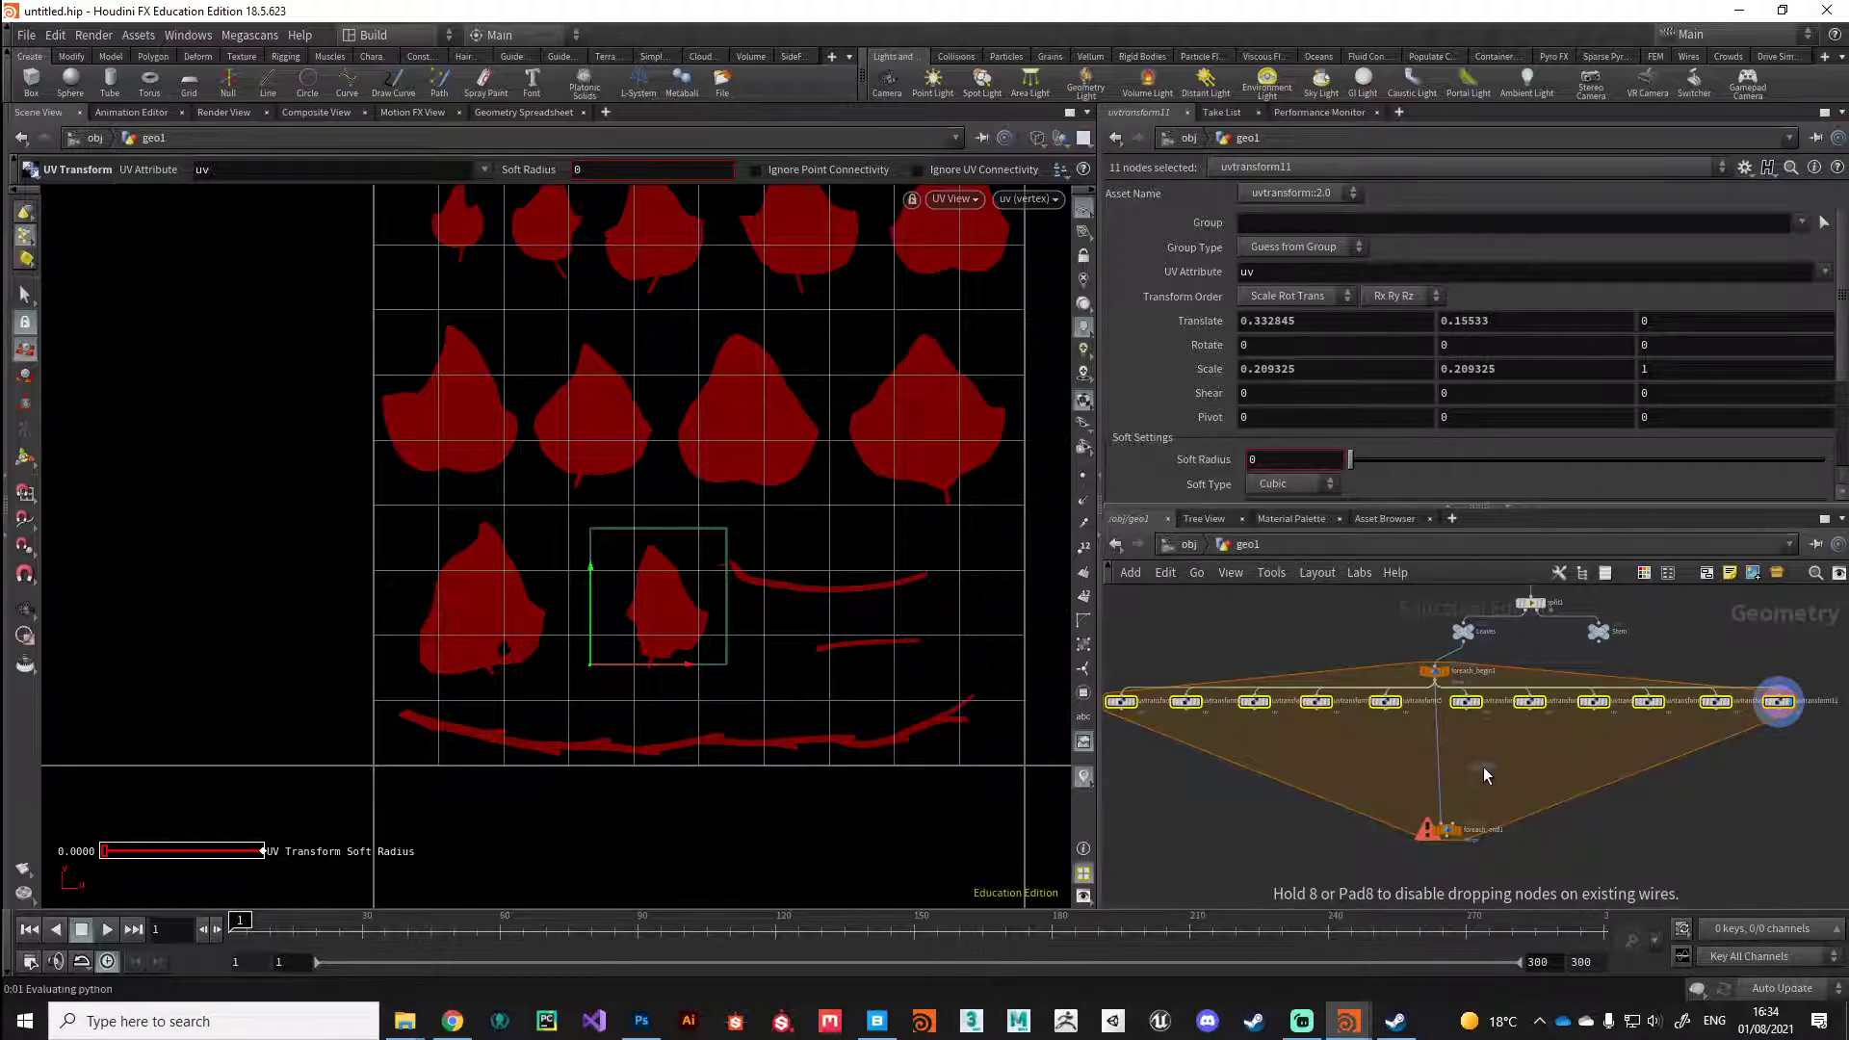
{"action": "left_click", "coordinate": [1483, 766]}
Step: Wire all eleven UV Transform nodes into the Switch node and display the switch's output
{"action": "left_click_drag", "start_coordinate": [1109, 730], "coordinate": [1777, 683]}
{"action": "left_click", "coordinate": [1716, 713]}
{"action": "left_click", "coordinate": [1483, 761]}
{"action": "scroll", "coordinate": [1492, 805], "scroll_direction": "up", "scroll_amount": 3}
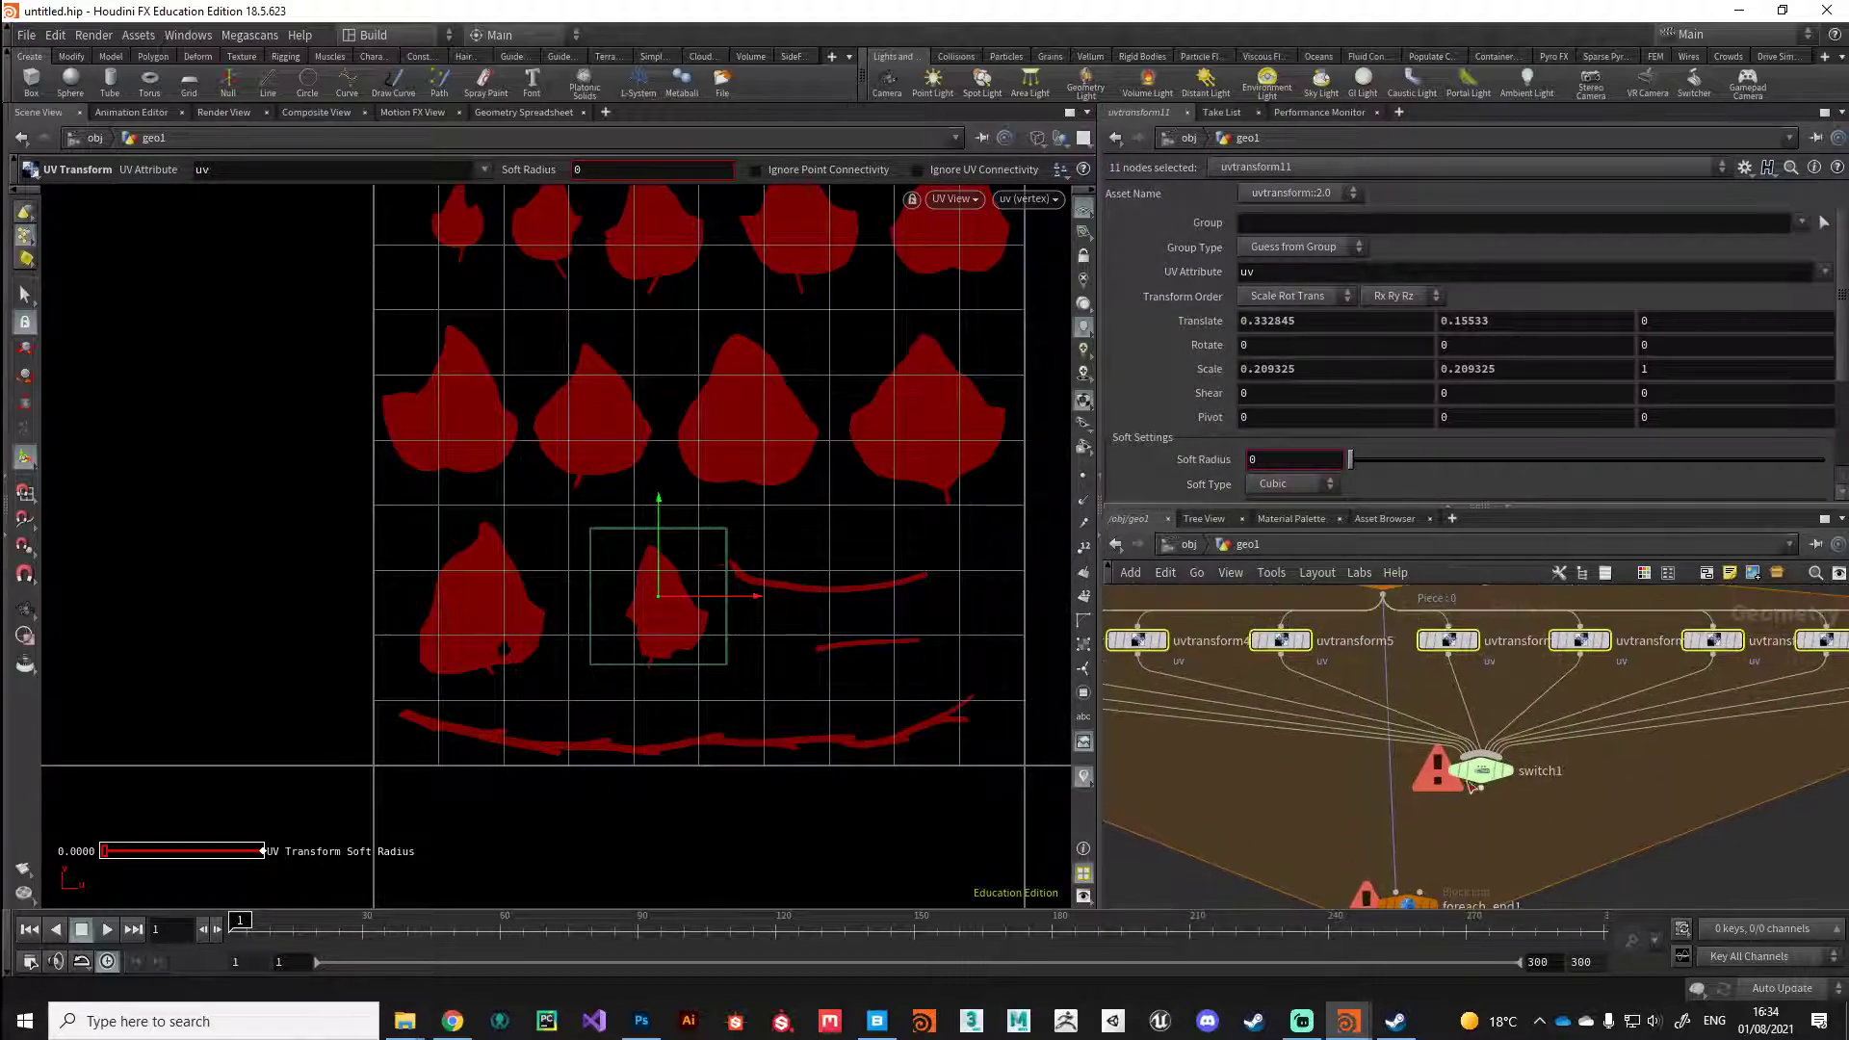
{"action": "left_click", "coordinate": [1497, 778]}
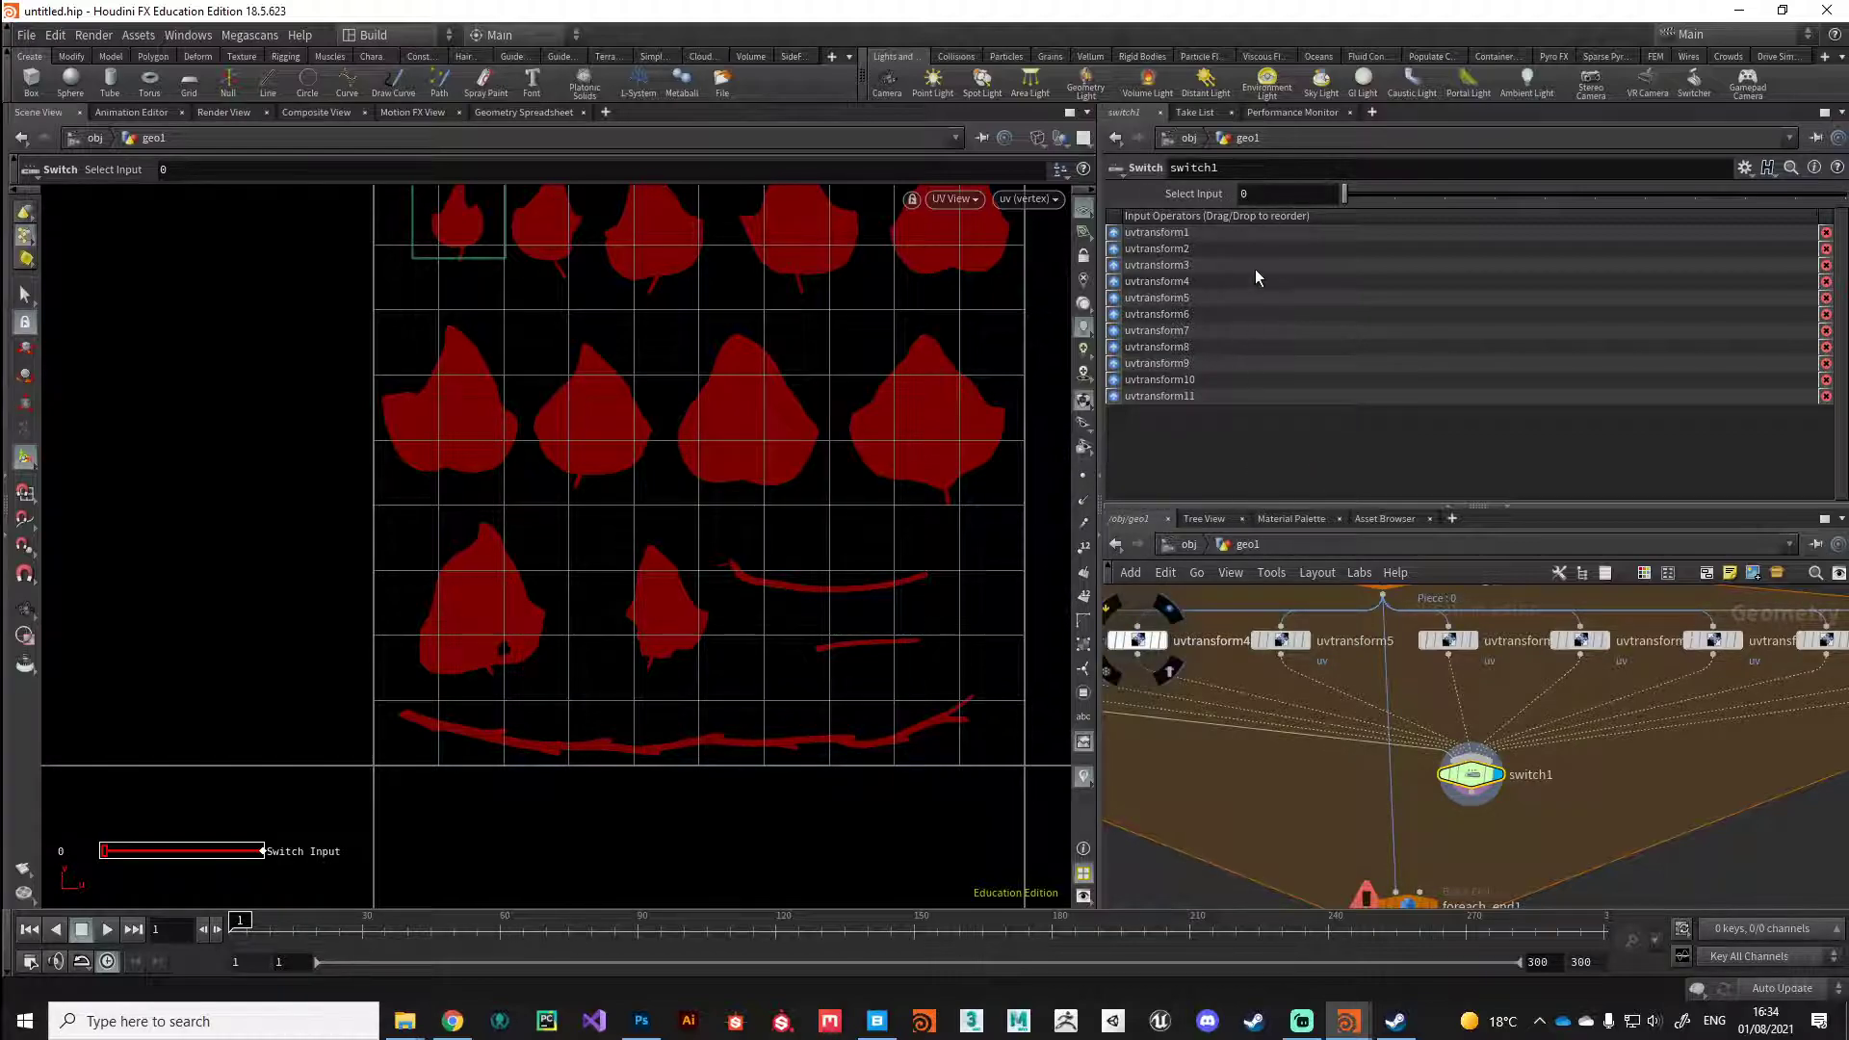
Step: Align the Leaves null directly above foreach_begin1 and raise foreach_begin1 to leave space above the UV Transform nodes
{"action": "key", "text": "h"}
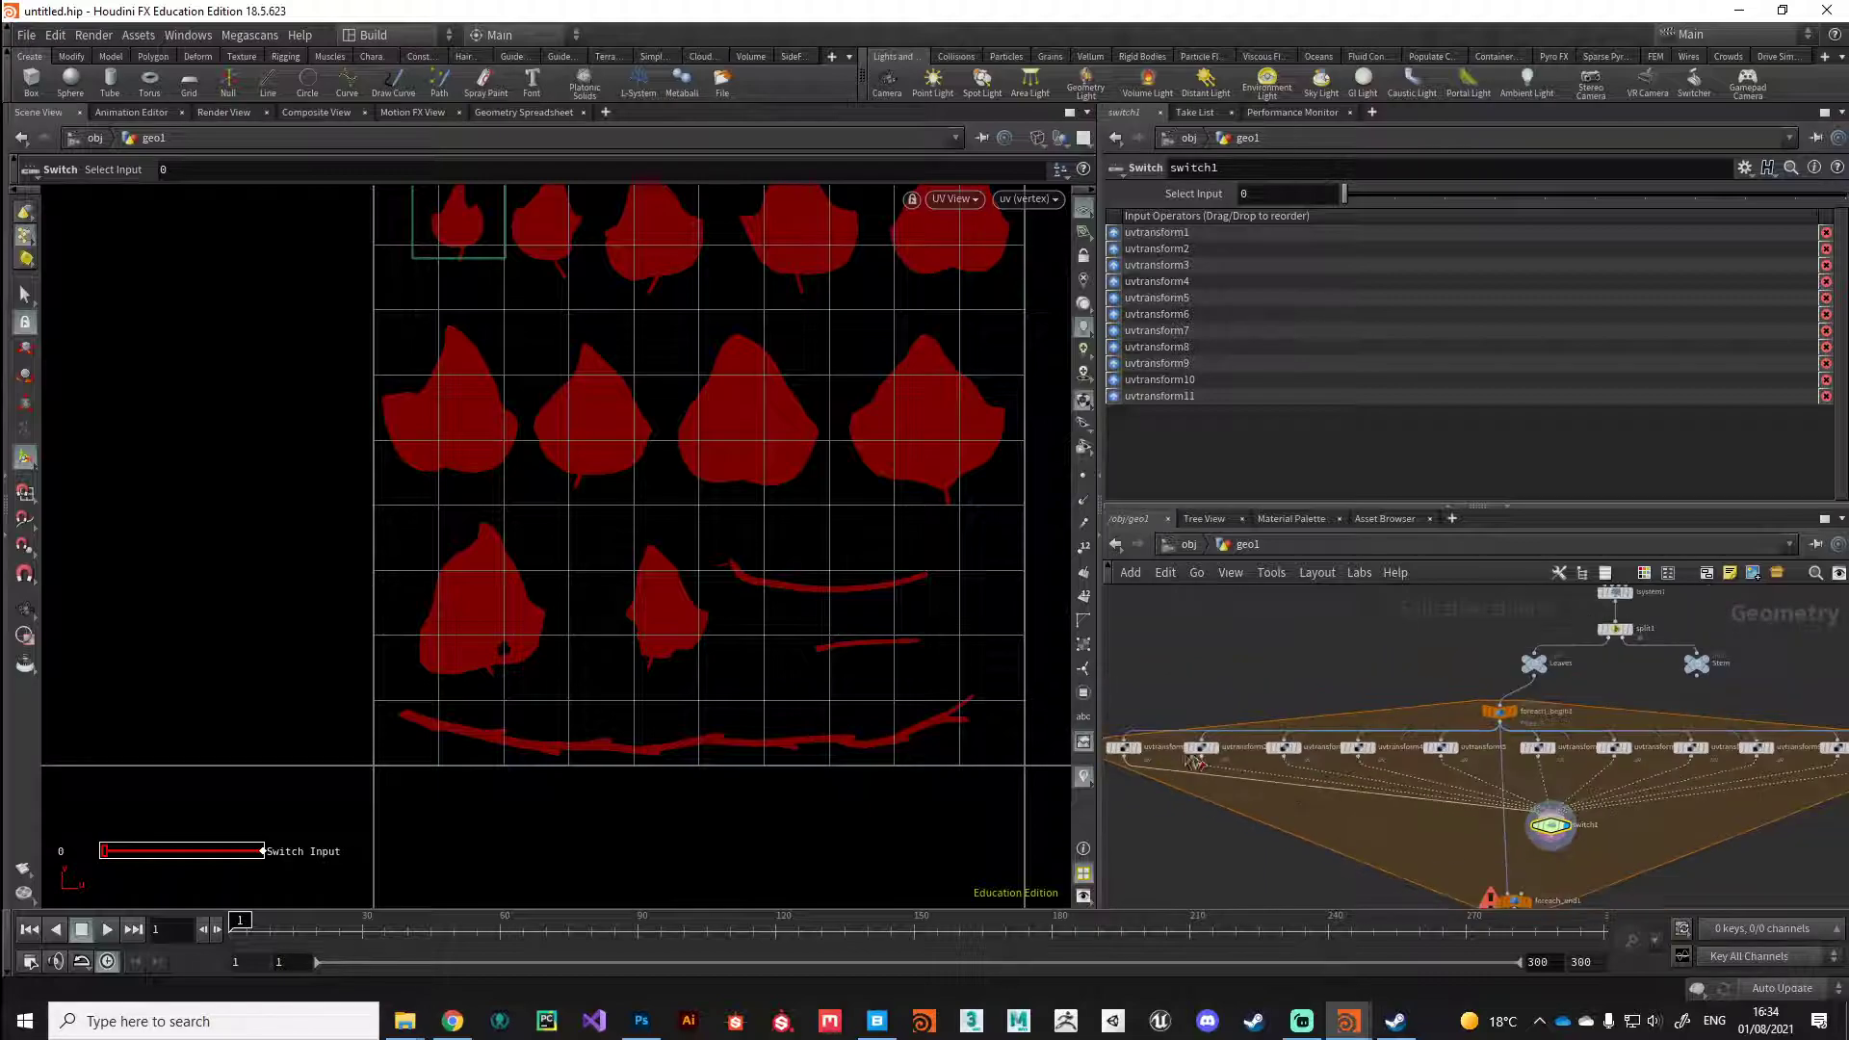
{"action": "mouse_move", "coordinate": [1354, 751]}
{"action": "middle_click_drag", "start_coordinate": [1344, 901], "coordinate": [1349, 846]}
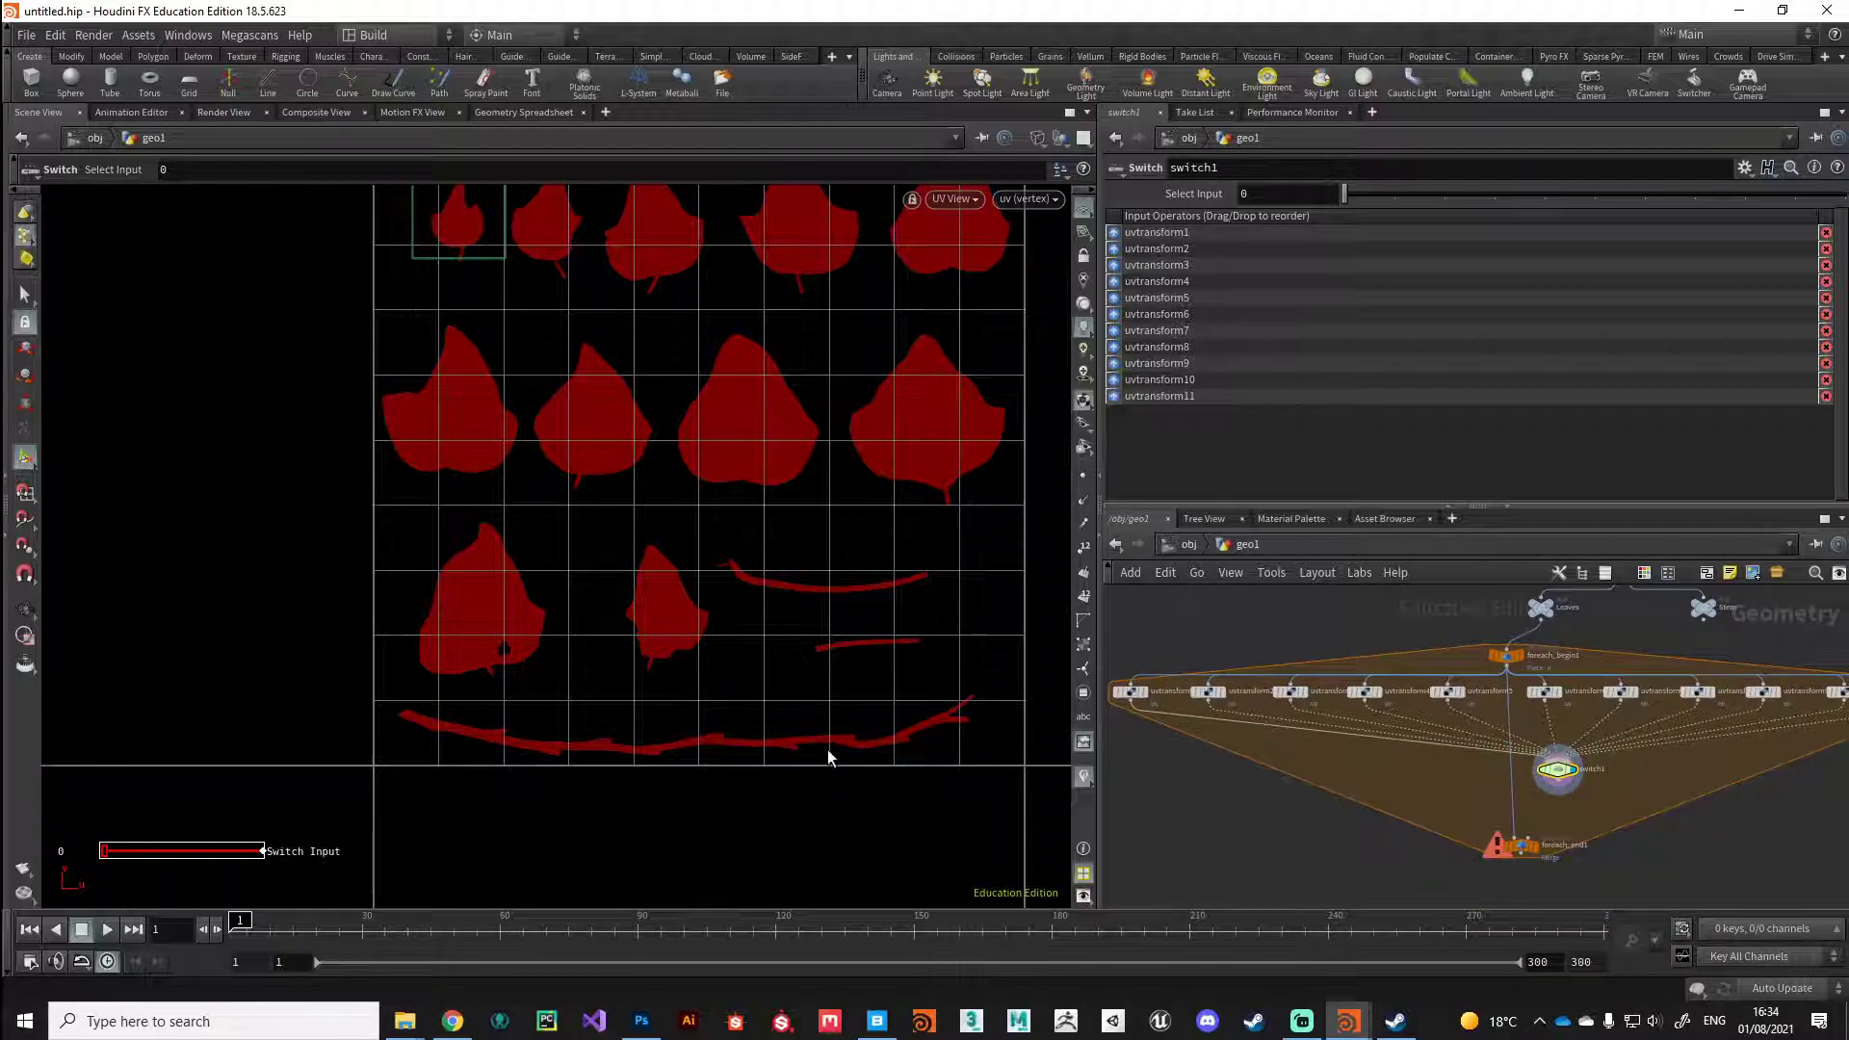
{"action": "middle_click_drag", "start_coordinate": [1458, 682], "coordinate": [1425, 762]}
{"action": "left_click_drag", "start_coordinate": [1508, 688], "coordinate": [1477, 663]}
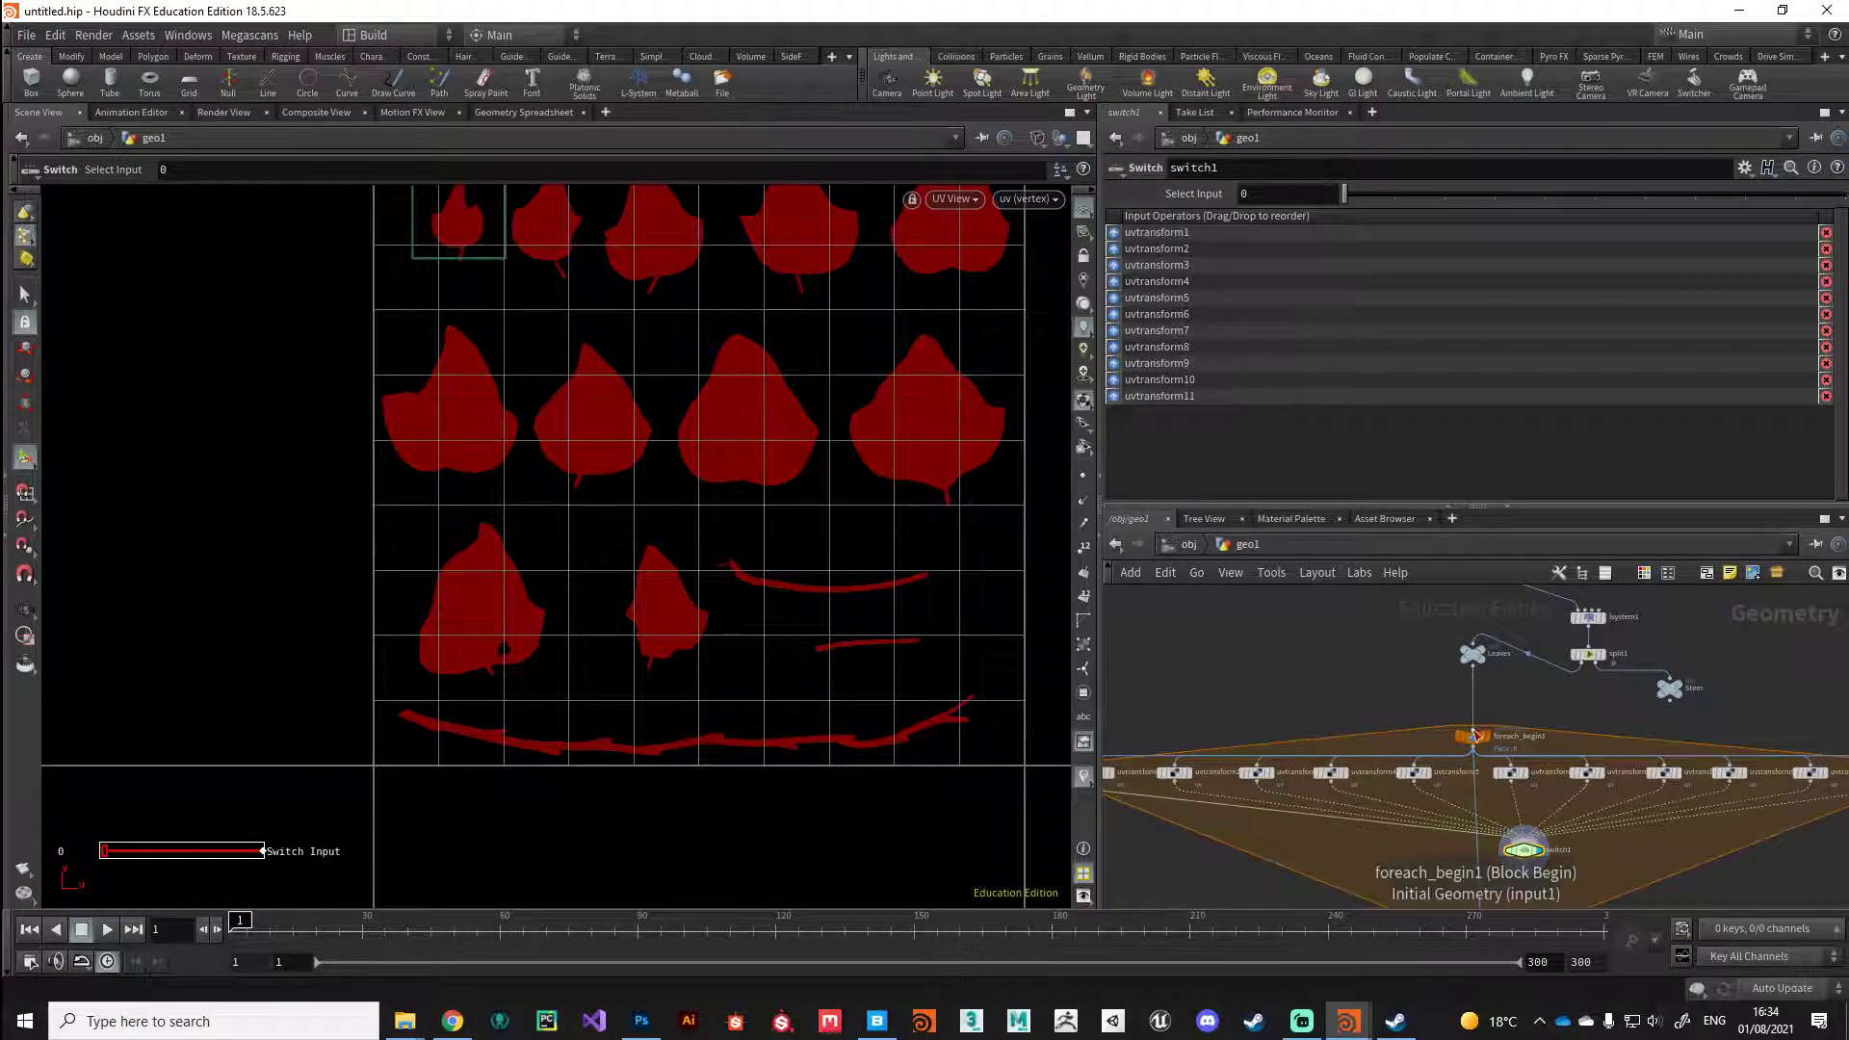
{"action": "left_click_drag", "start_coordinate": [1475, 744], "coordinate": [1476, 706]}
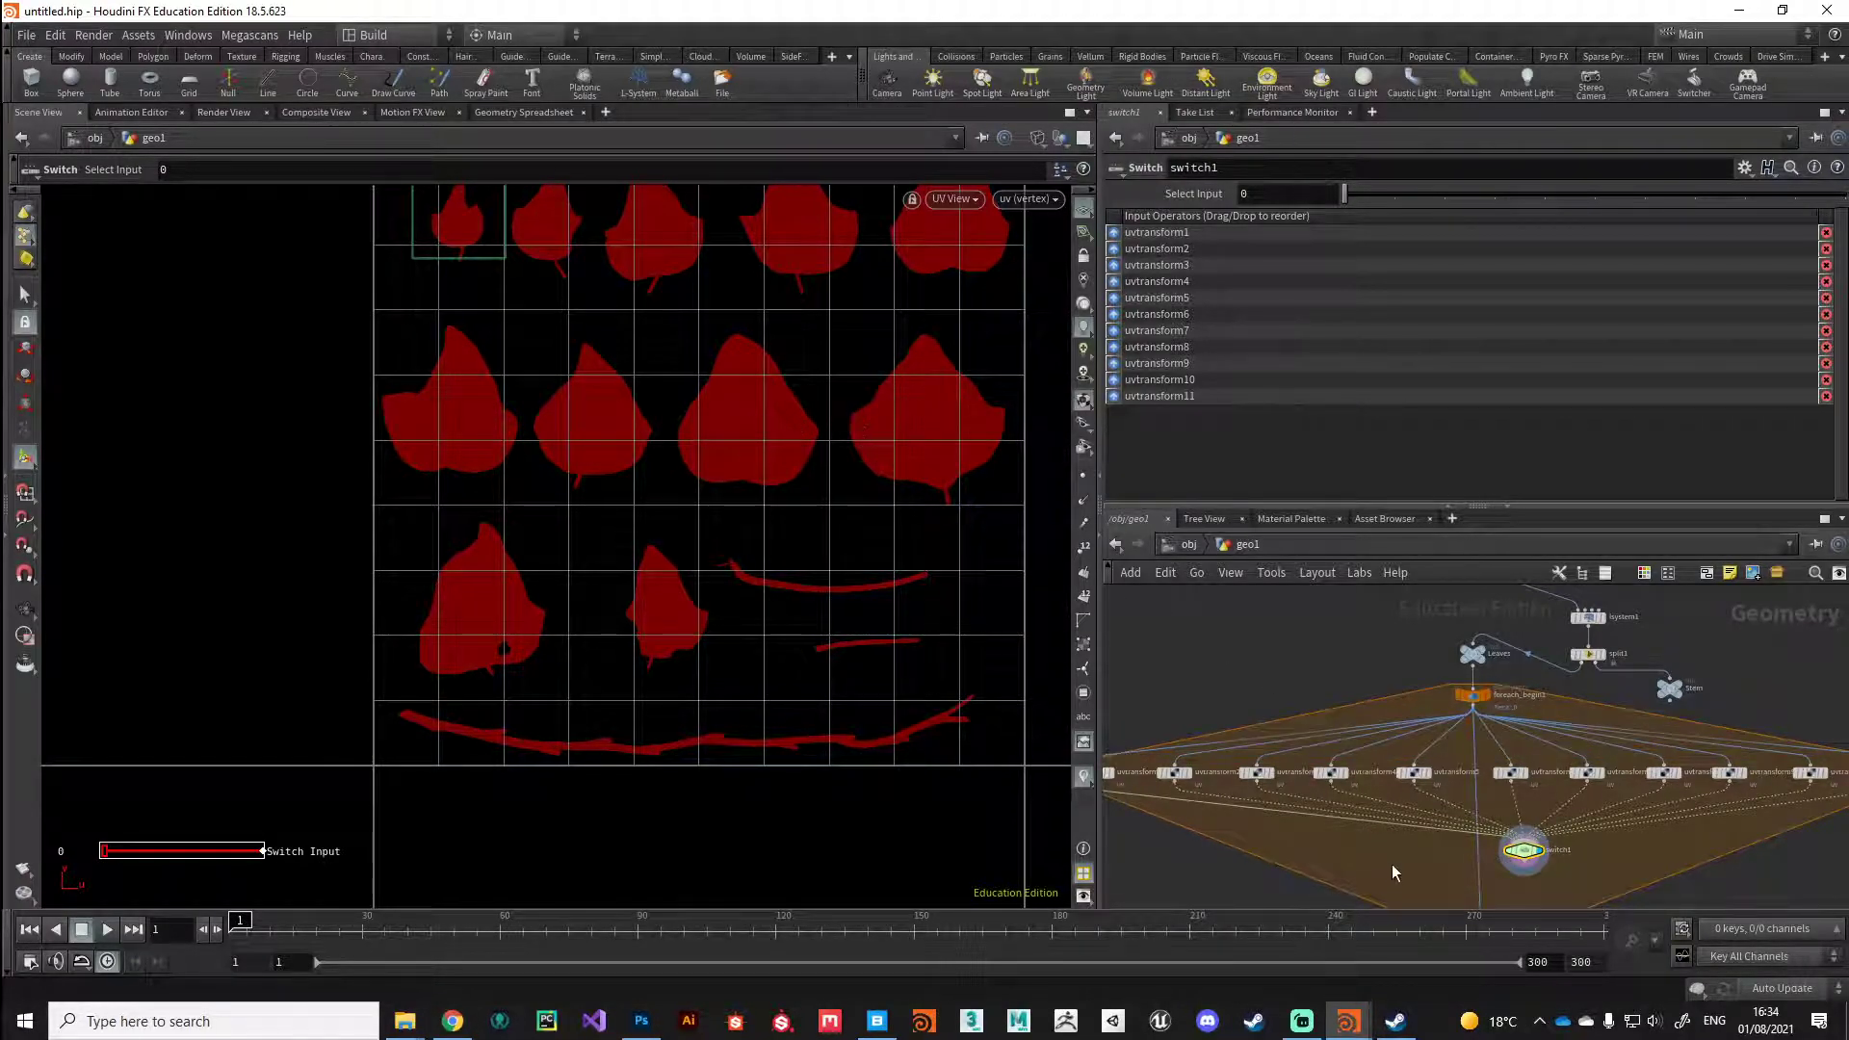
Step: Add an Attribute Wrangle node directly below foreach_begin1, above the row of UV Transform nodes
{"action": "middle_click_drag", "start_coordinate": [1398, 861], "coordinate": [1358, 724]}
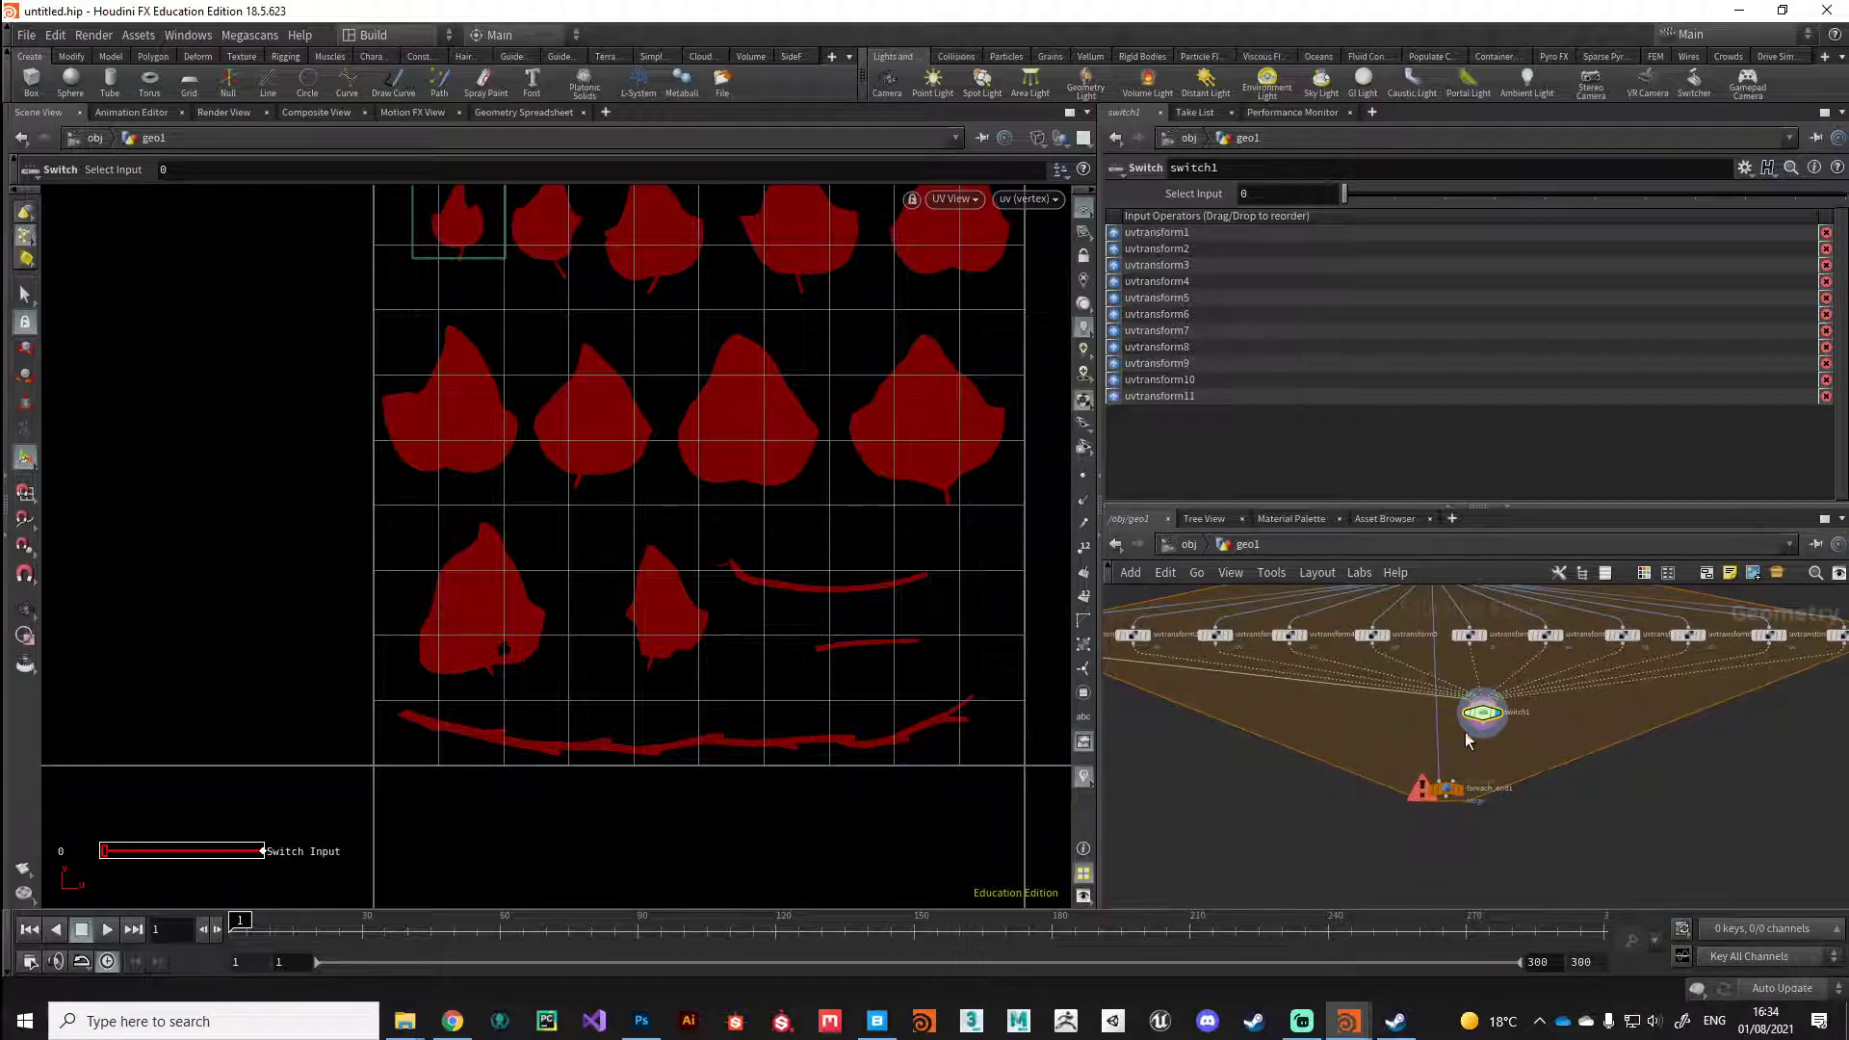
{"action": "scroll", "coordinate": [1463, 747], "scroll_direction": "up", "scroll_amount": 3}
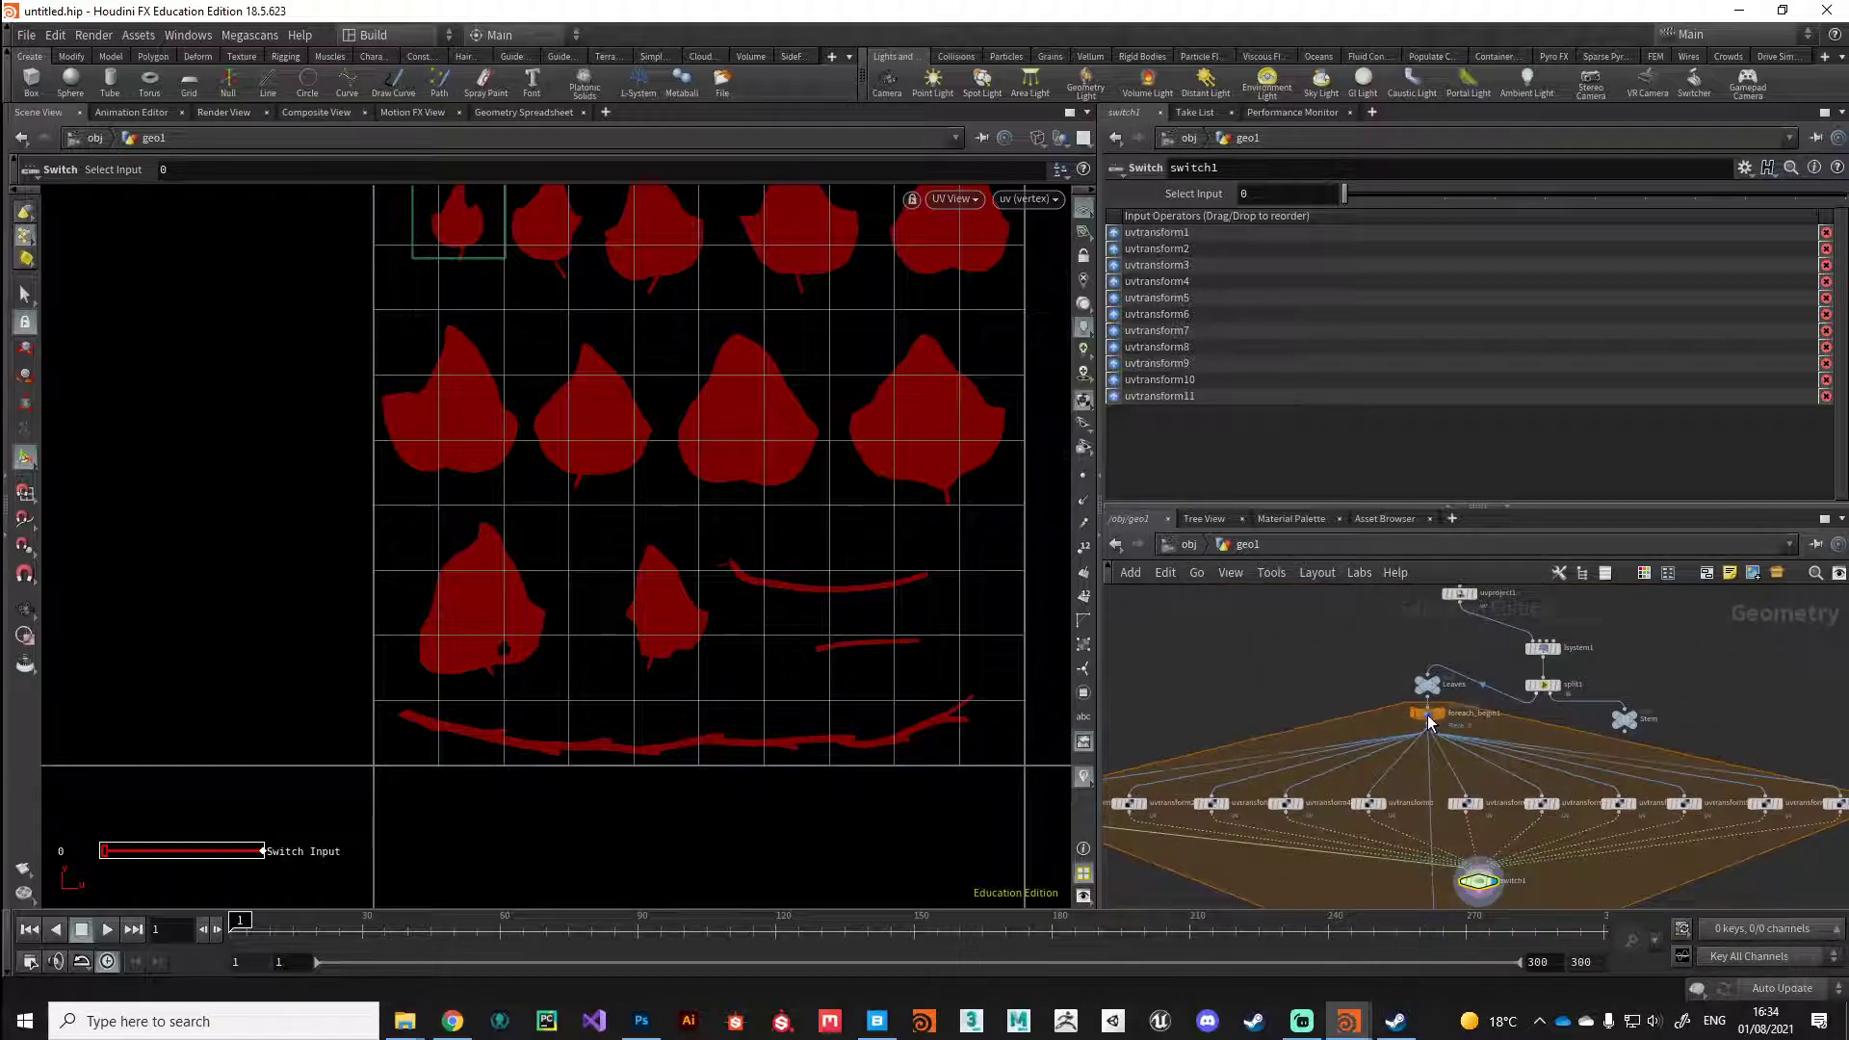
{"action": "key", "text": "Tab"}
{"action": "type", "text": "wr"}
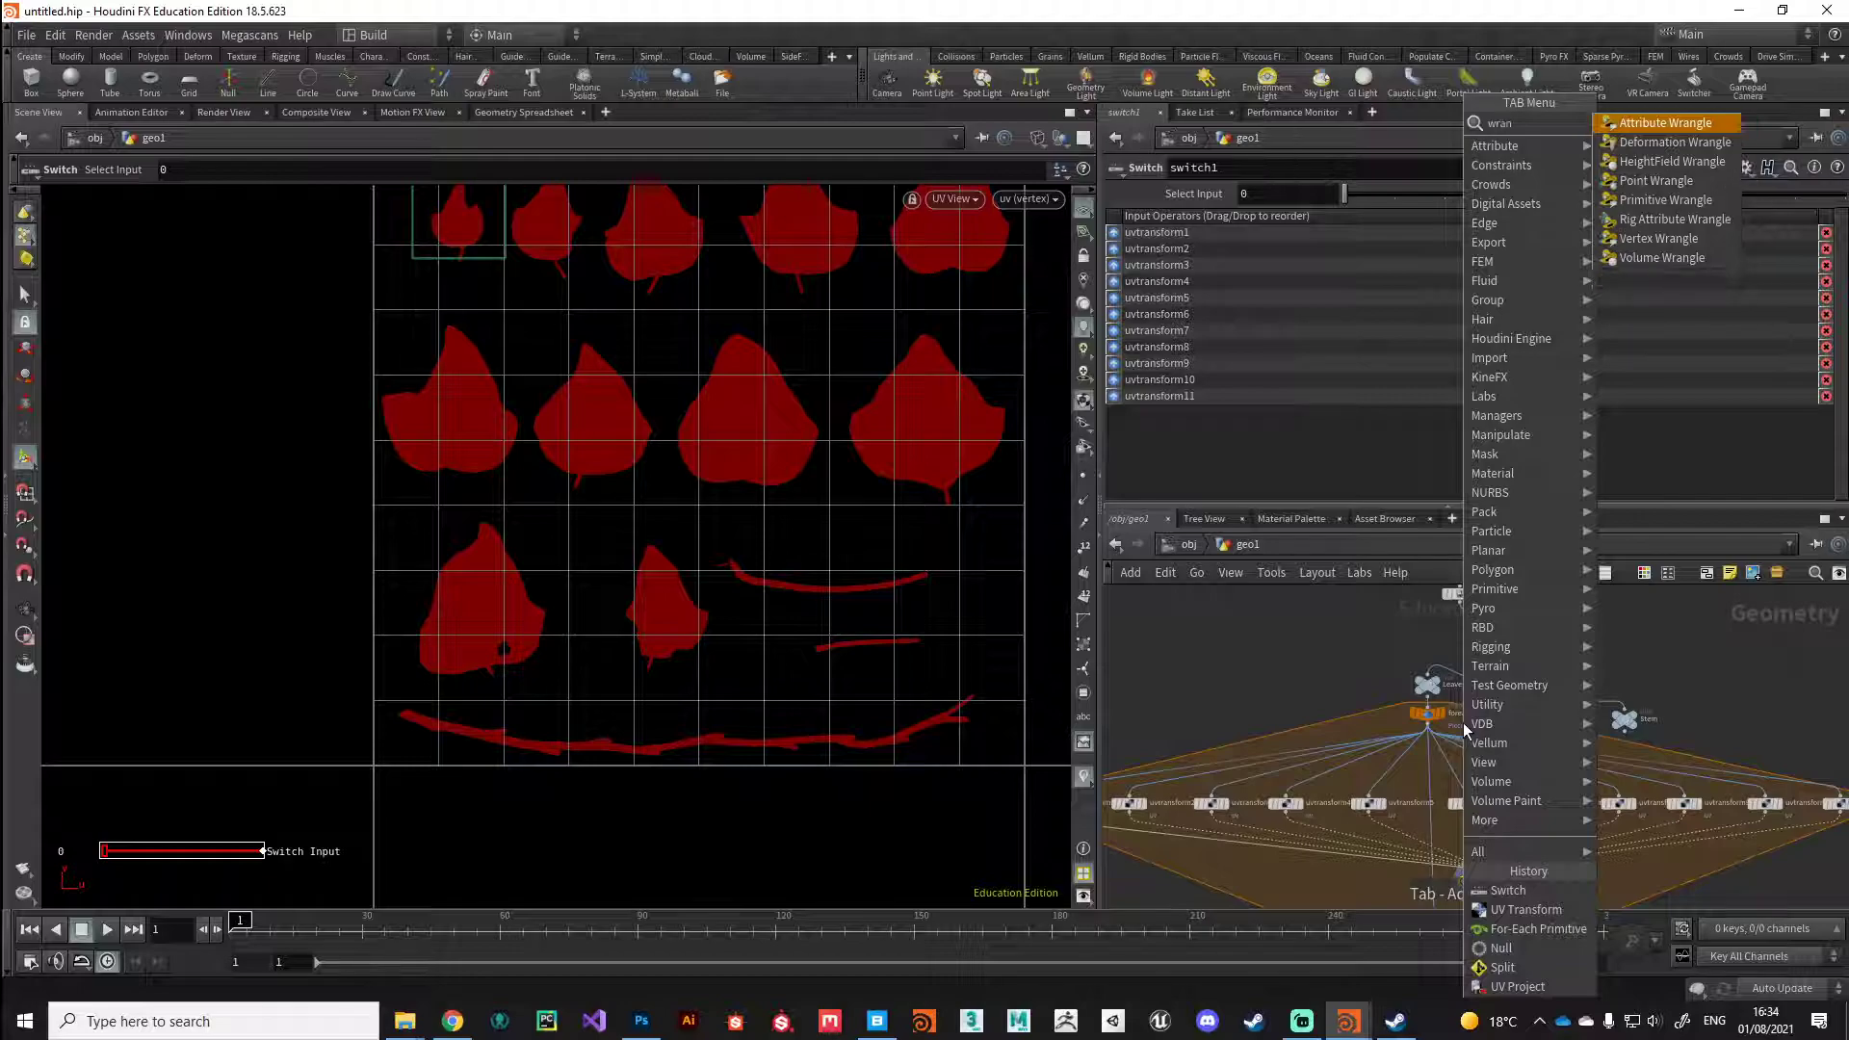
{"action": "key", "text": "Return"}
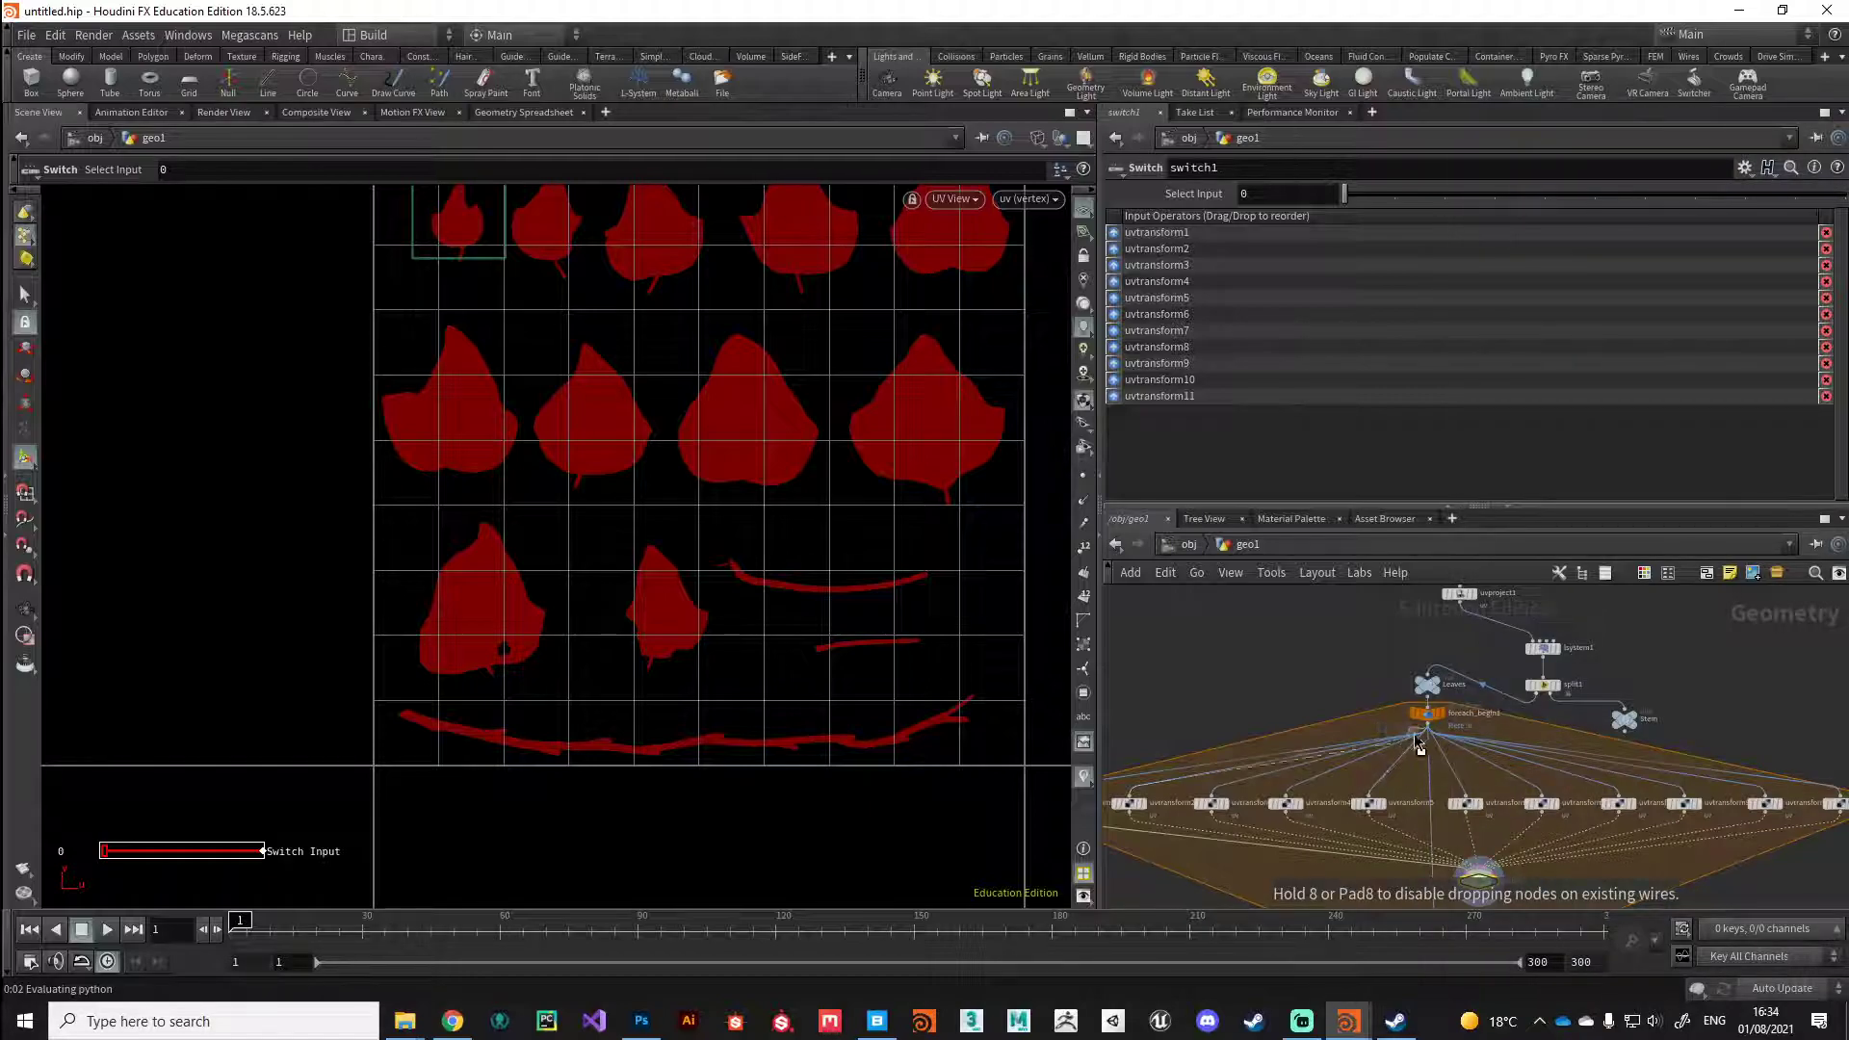
{"action": "left_click", "coordinate": [1428, 742]}
{"action": "scroll", "coordinate": [1412, 784], "scroll_direction": "up", "scroll_amount": 5}
{"action": "scroll", "coordinate": [1412, 784], "scroll_direction": "down", "scroll_amount": 5}
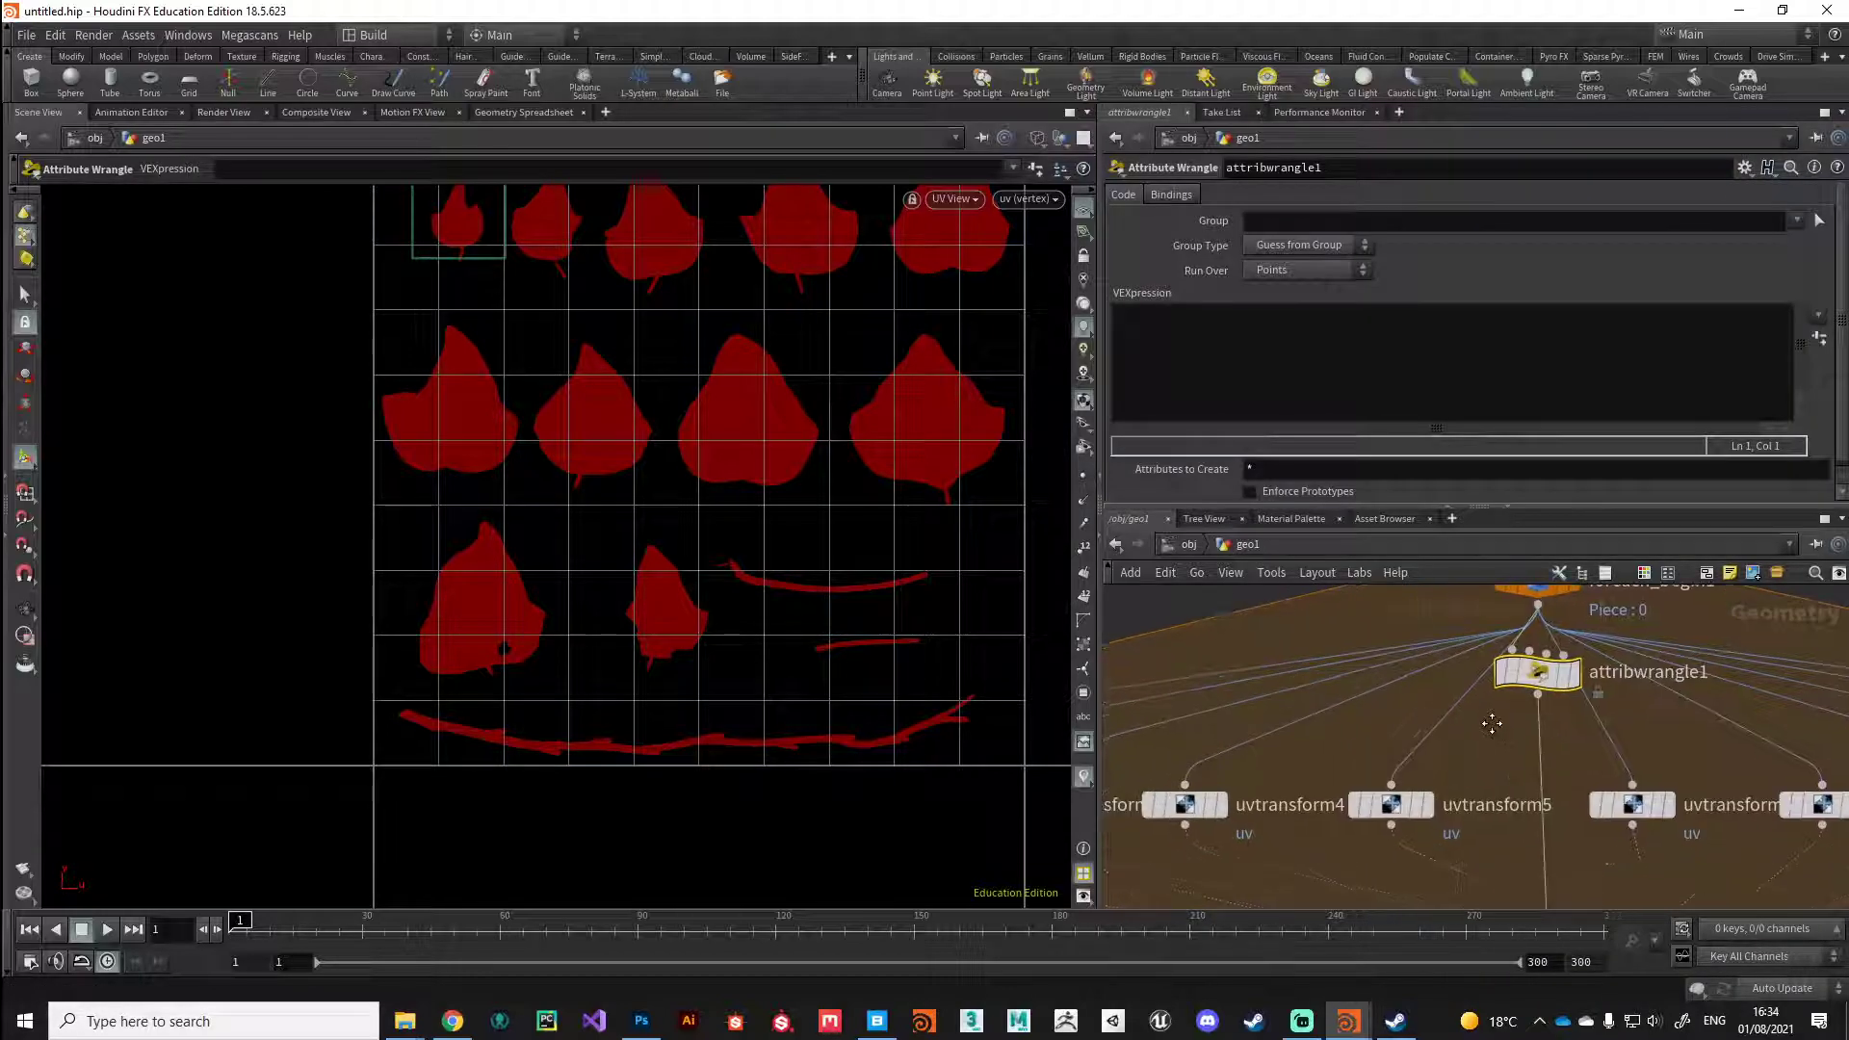
Step: Rewire the UV Transform nodes to take their input from attribwrangle1 instead of foreach_begin1, and shift the wrangle slightly aside
{"action": "left_click_drag", "start_coordinate": [1518, 674], "coordinate": [1480, 720]}
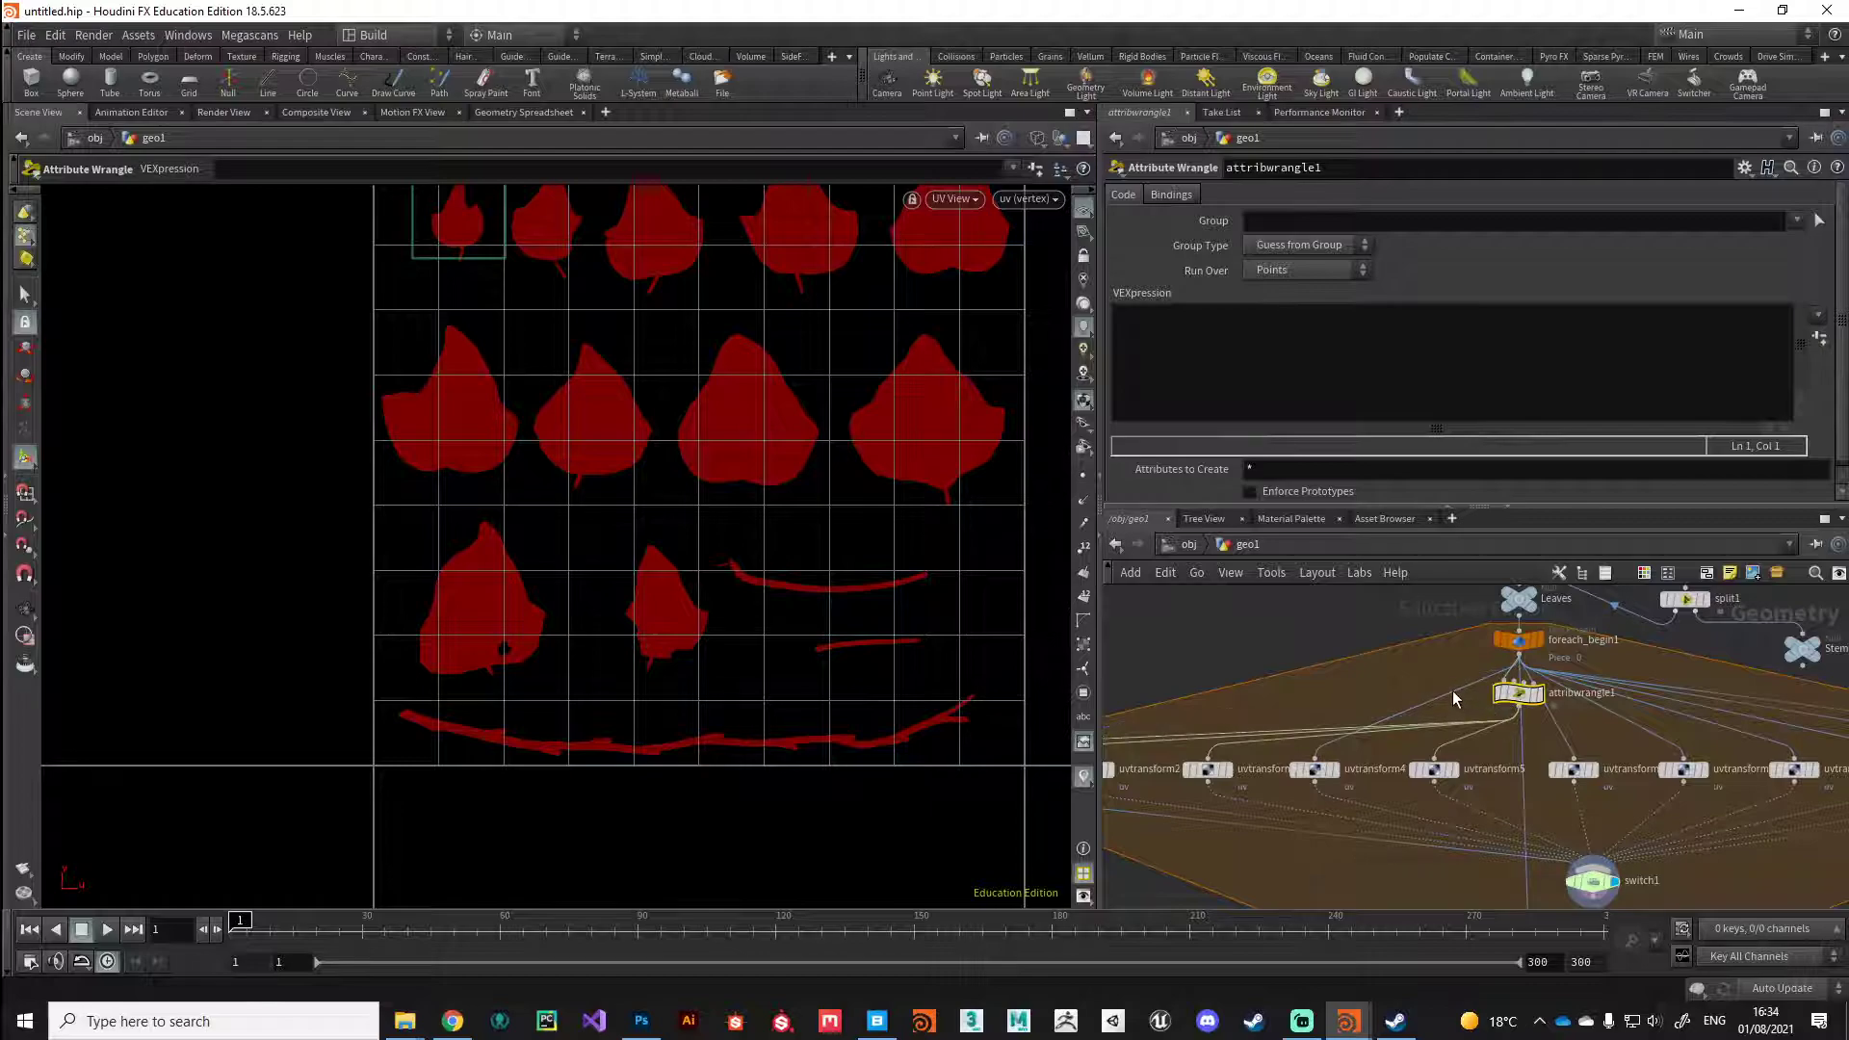
{"action": "left_click", "coordinate": [1546, 722]}
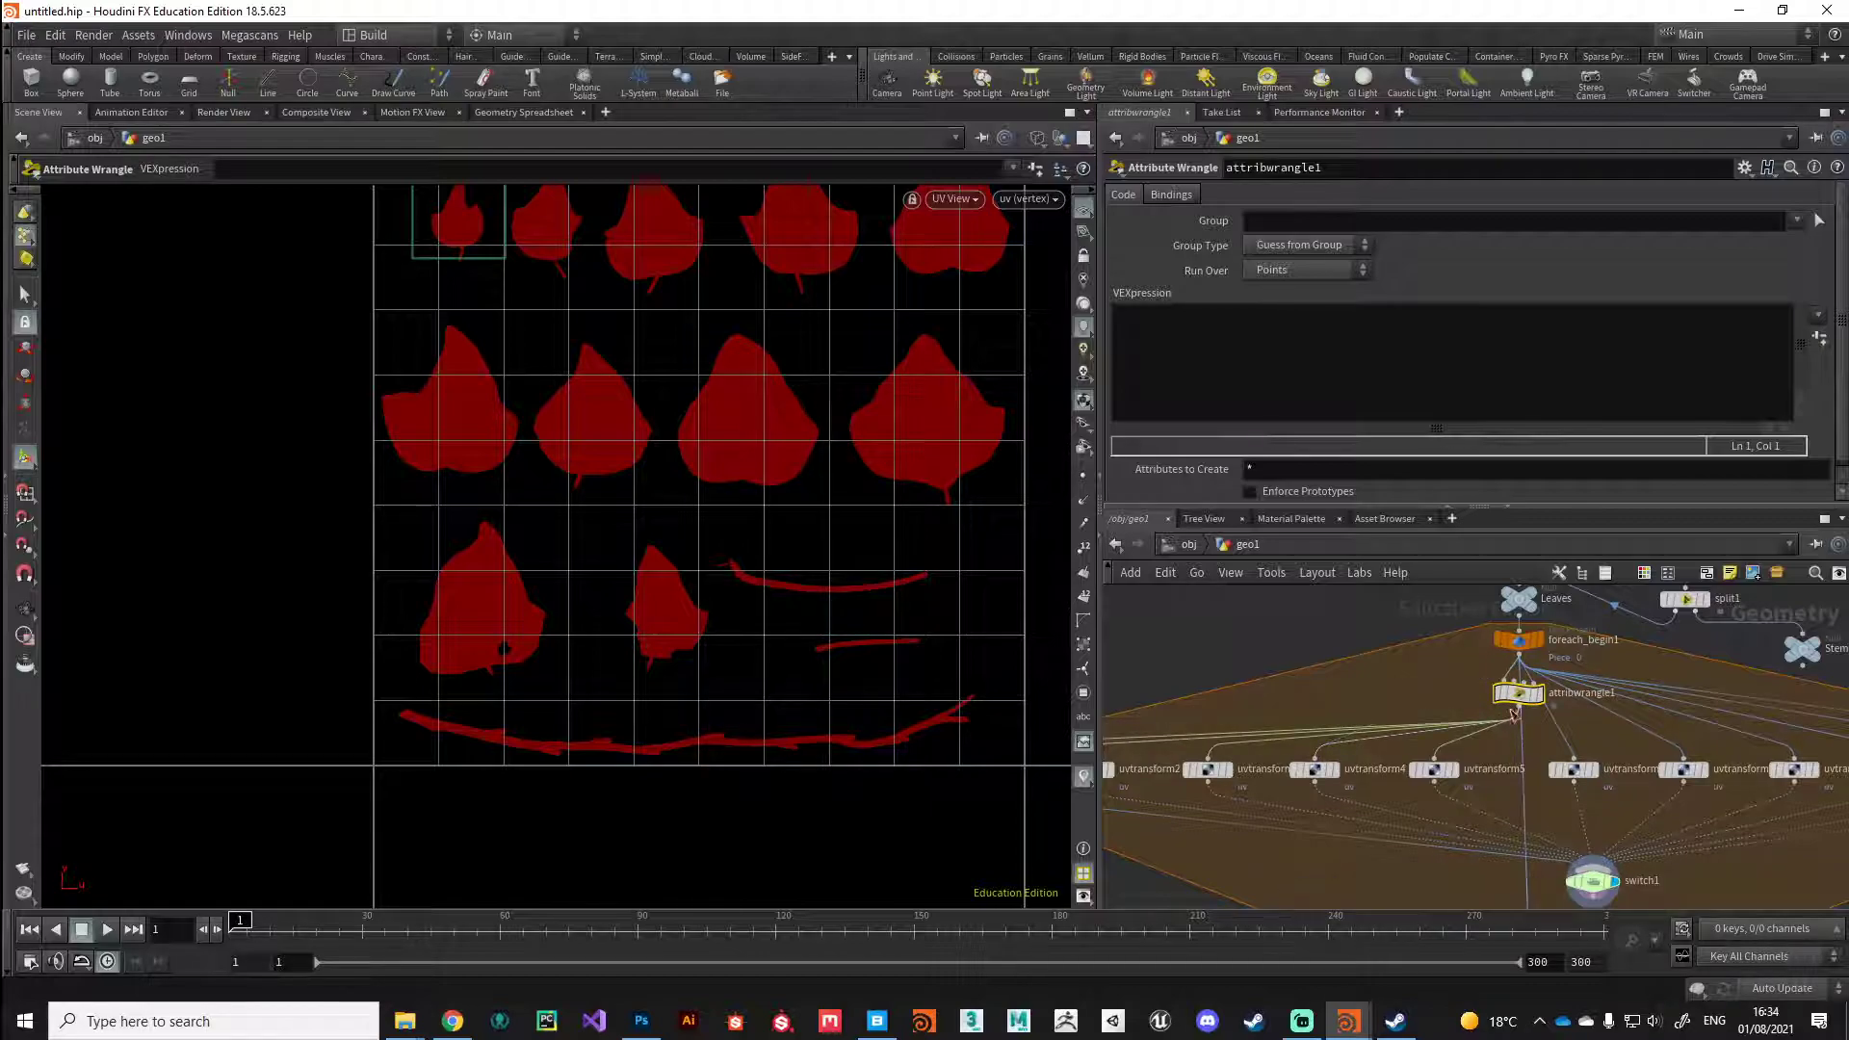
{"action": "left_click", "coordinate": [1565, 711]}
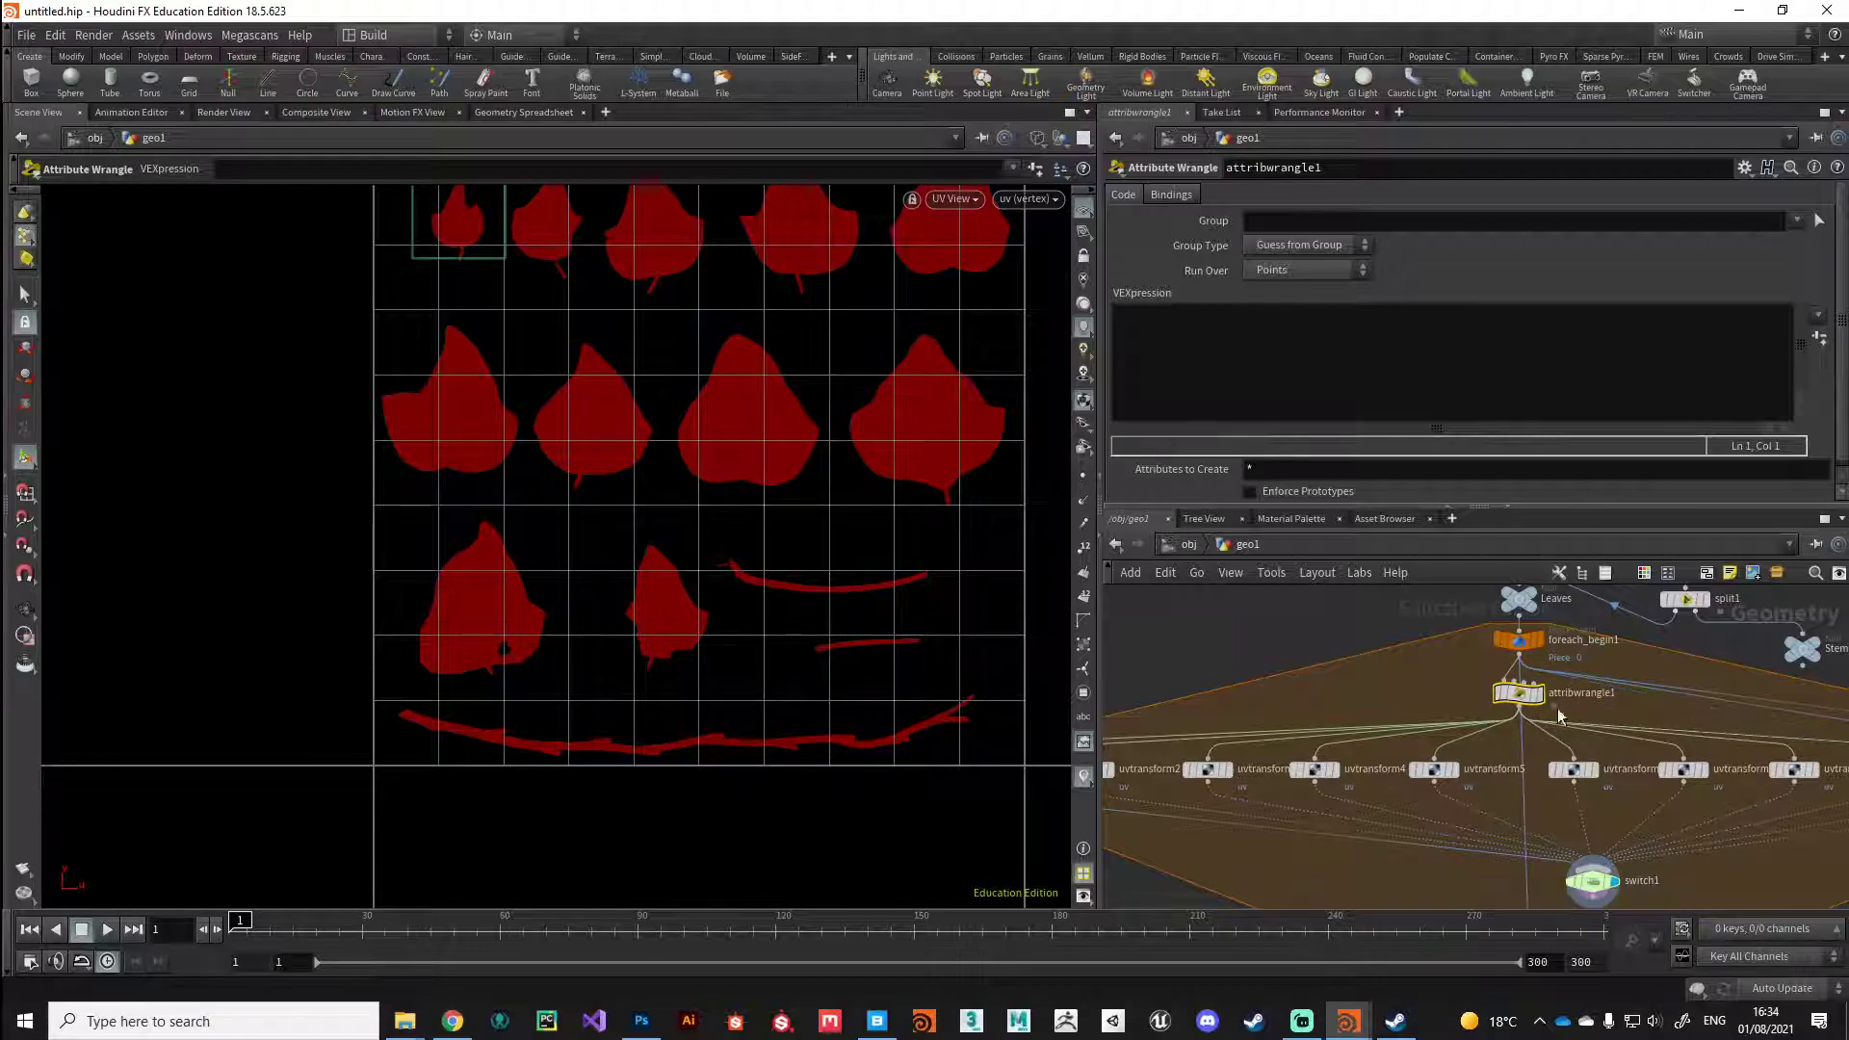
{"action": "left_click", "coordinate": [1621, 708]}
{"action": "left_click", "coordinate": [1519, 708]}
{"action": "left_click", "coordinate": [1389, 864]}
{"action": "scroll", "coordinate": [1389, 863], "scroll_direction": "down", "scroll_amount": 1}
{"action": "middle_click_drag", "start_coordinate": [1390, 864], "coordinate": [1232, 803]}
{"action": "left_click_drag", "start_coordinate": [1341, 663], "coordinate": [1308, 666]}
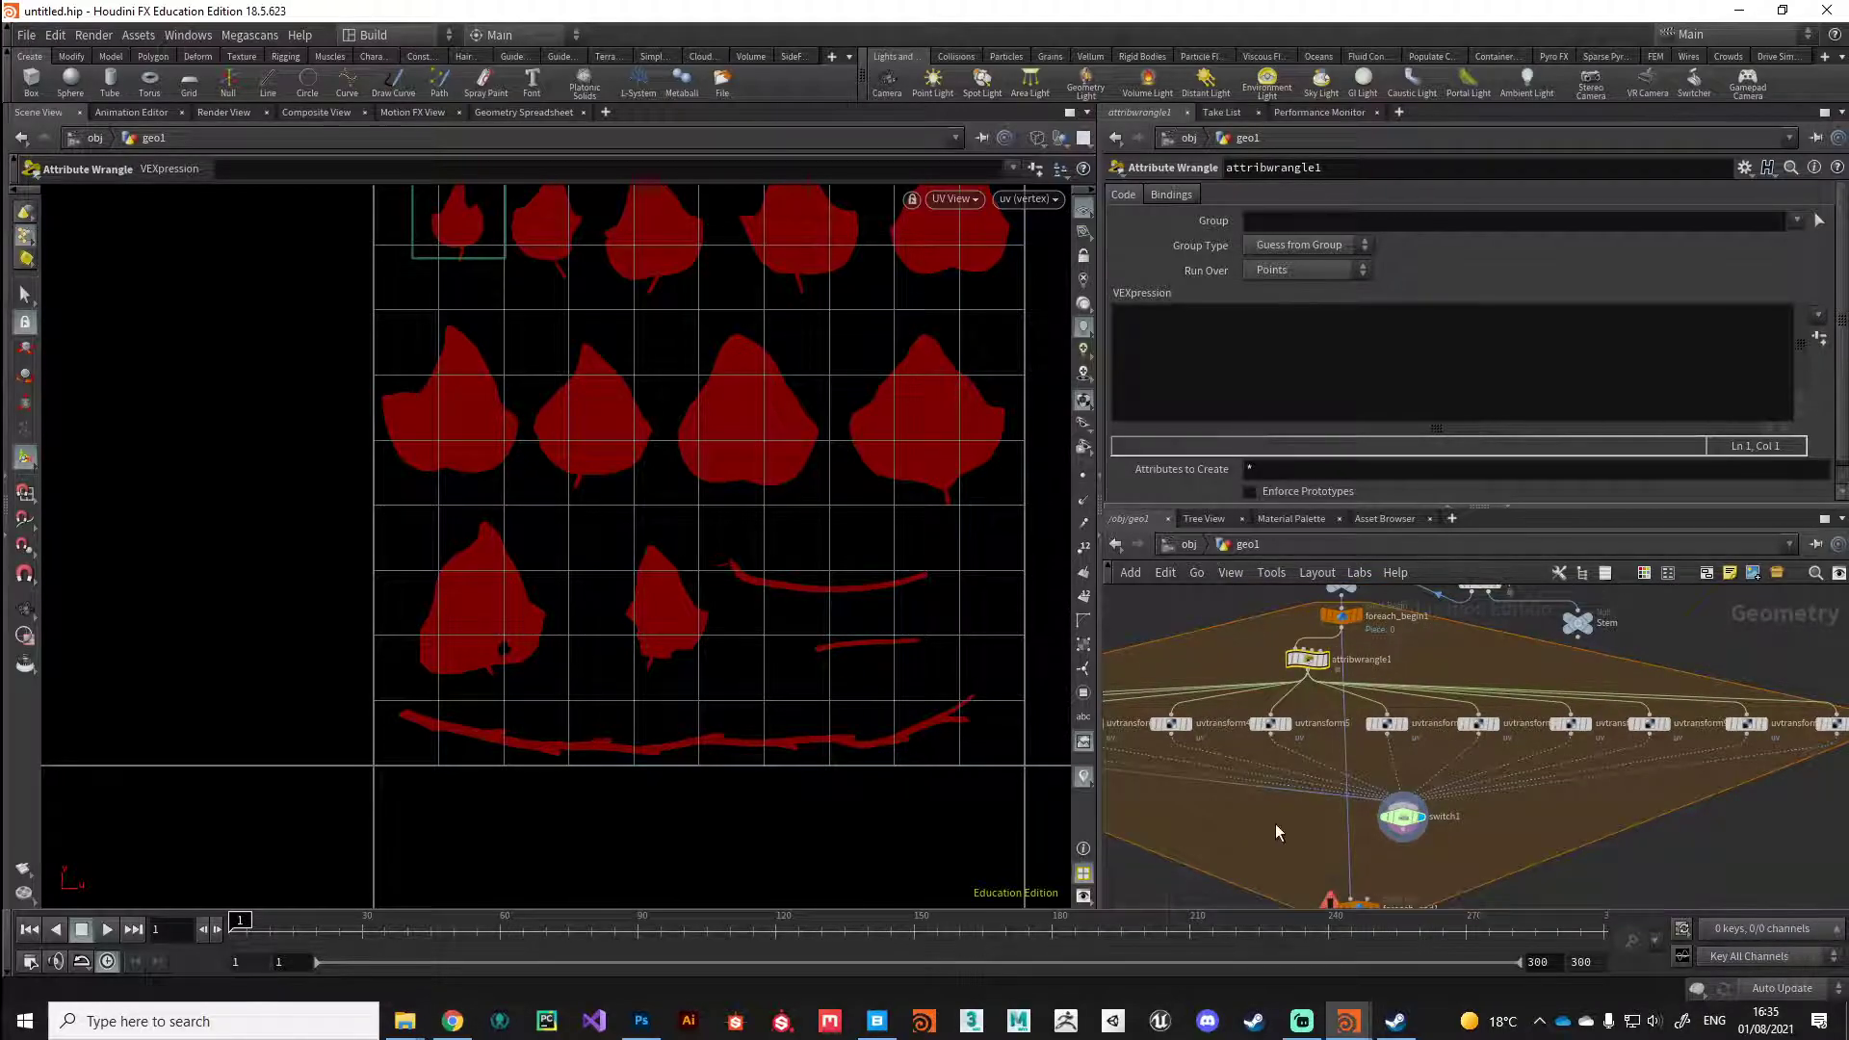
Step: Wire the switch1 output into foreach_end1 to close the For-Each block
{"action": "middle_click_drag", "start_coordinate": [1277, 817], "coordinate": [1269, 733]}
{"action": "left_click", "coordinate": [1402, 746]}
{"action": "key", "text": "Escape"}
{"action": "middle_click_drag", "start_coordinate": [1297, 583], "coordinate": [1365, 695]}
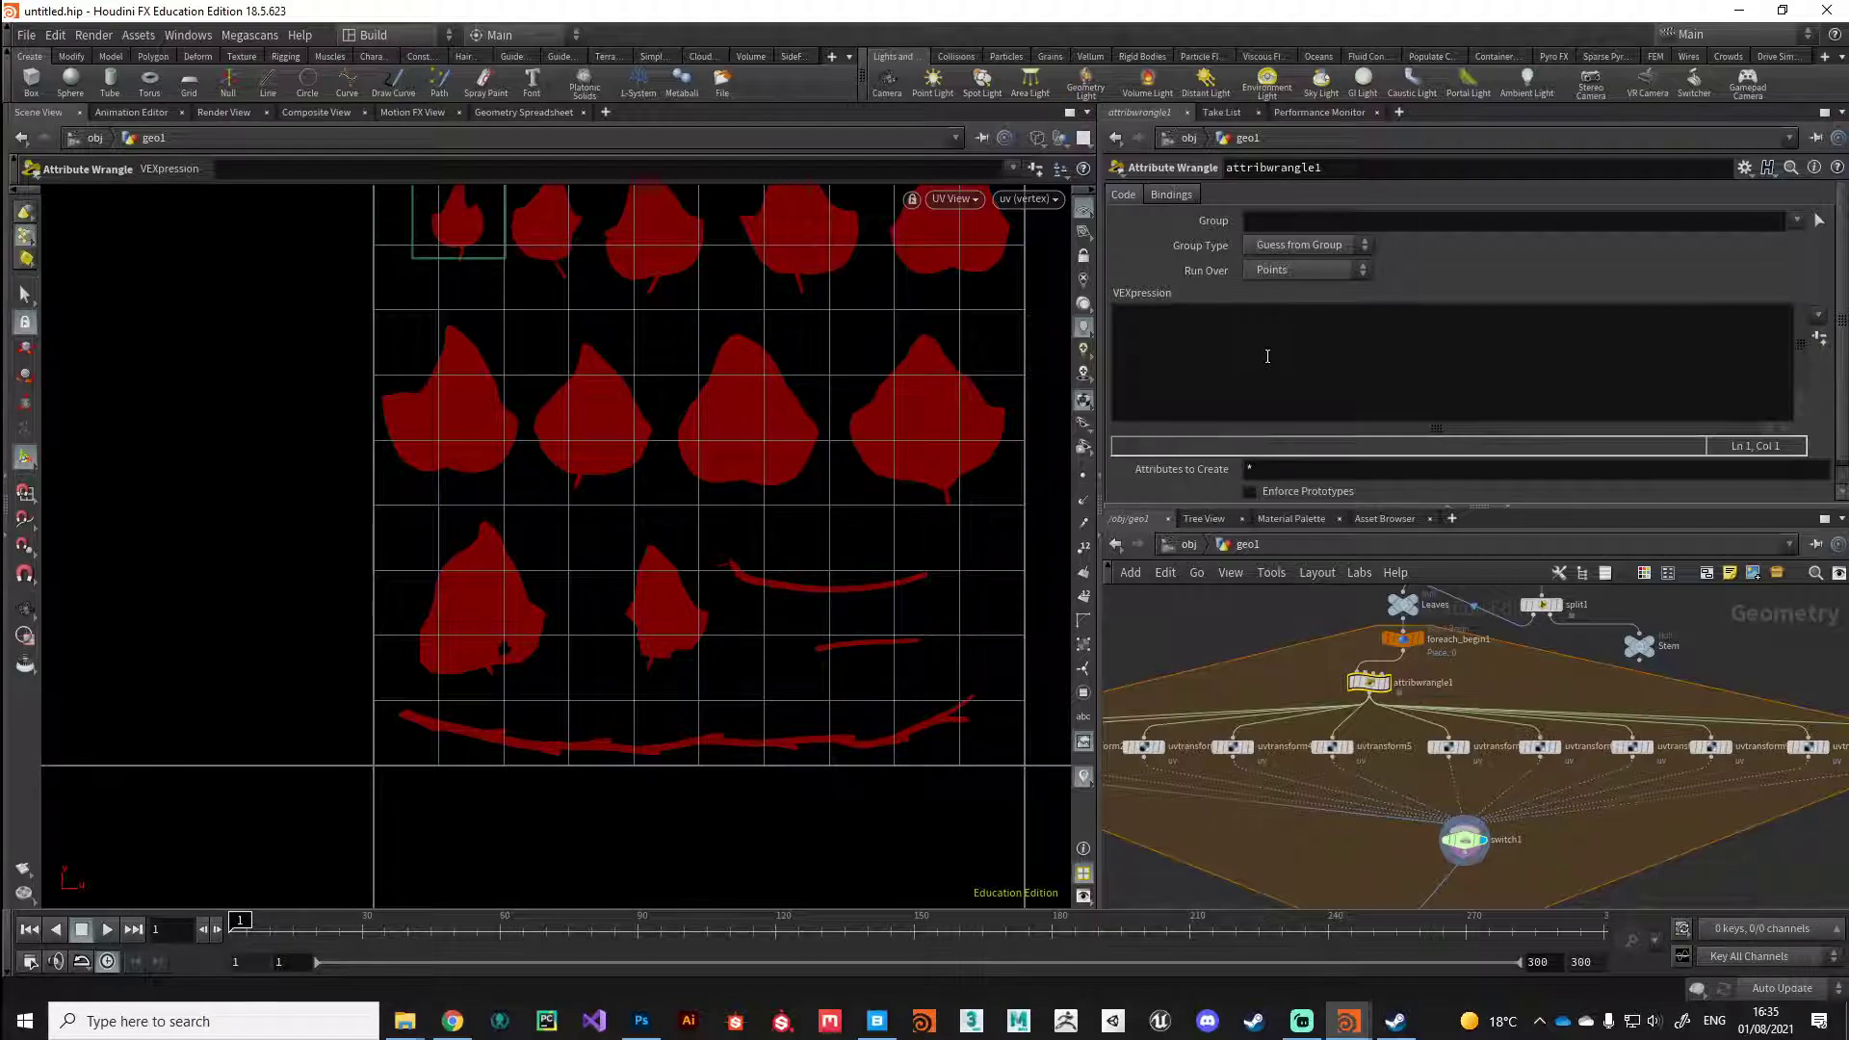
Step: Examine uvtransform1 through uvtransform11 in order to check which atlas leaf each one covers in the UV view
{"action": "middle_click_drag", "start_coordinate": [825, 453], "coordinate": [776, 516]}
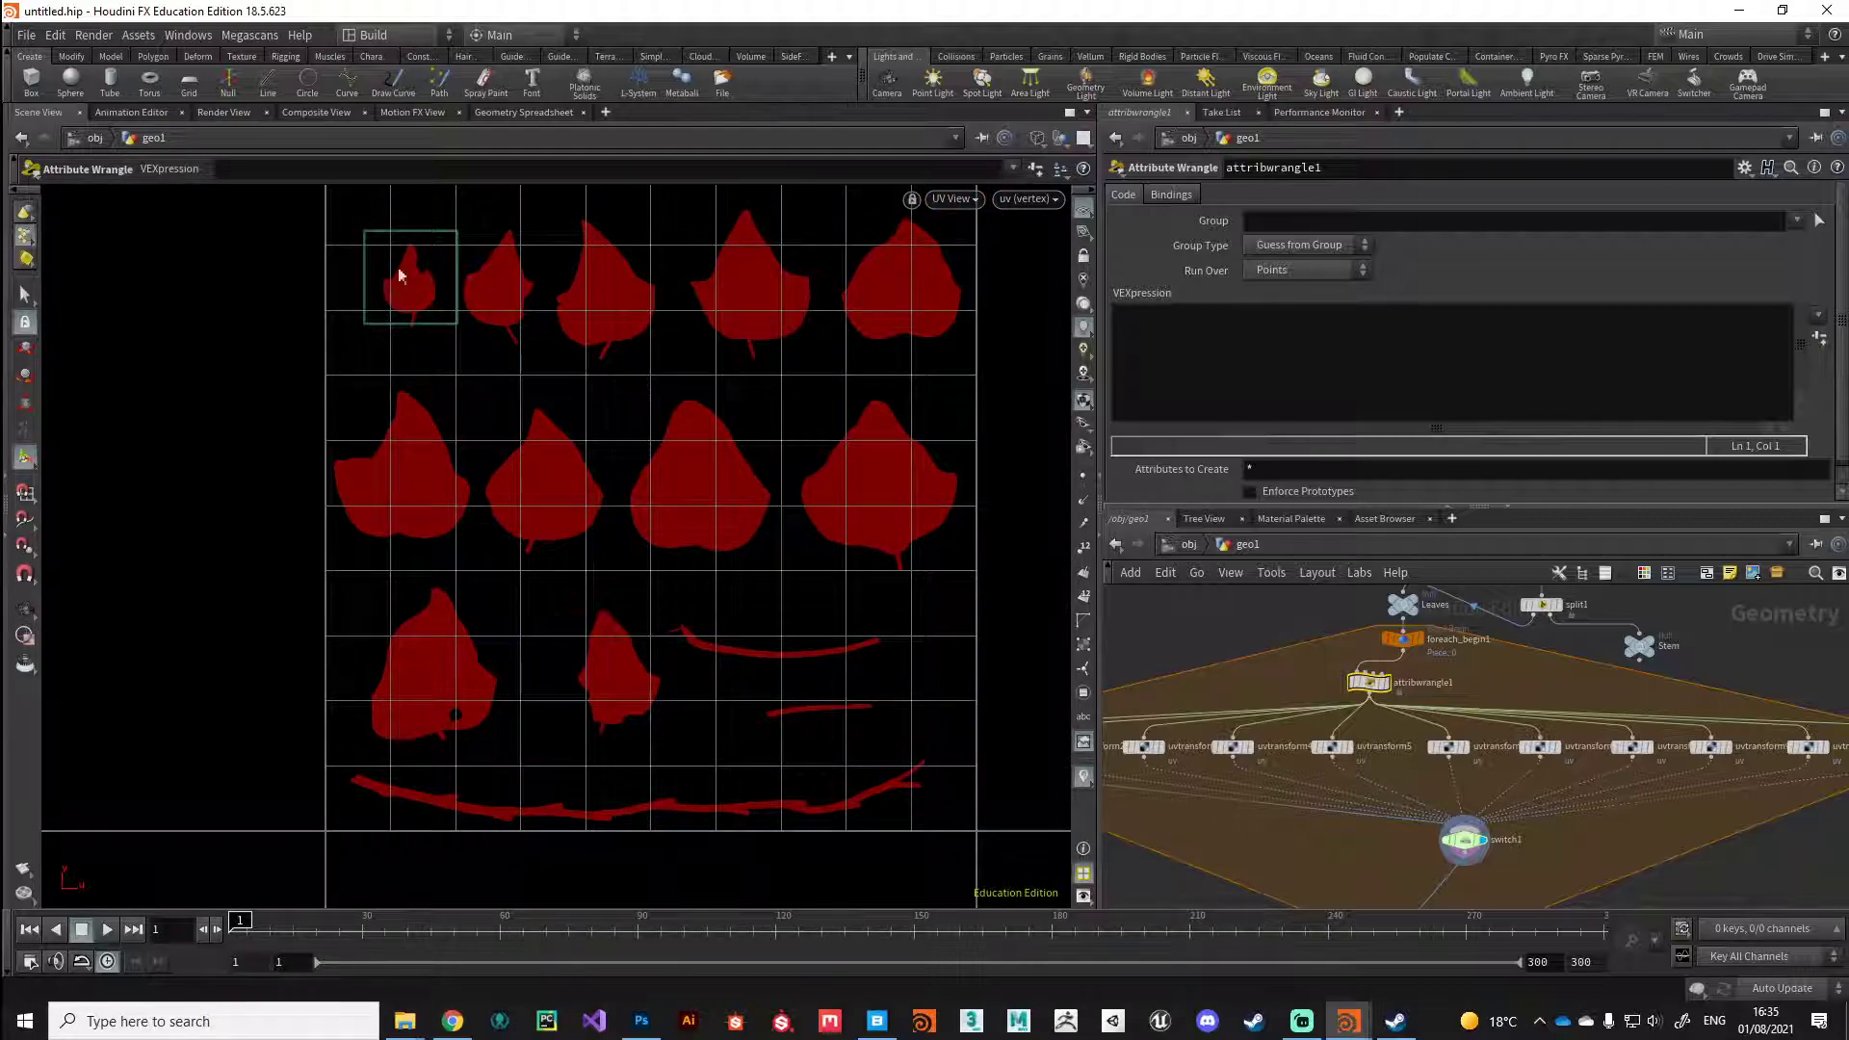
{"action": "middle_click_drag", "start_coordinate": [1117, 768], "coordinate": [1289, 749]}
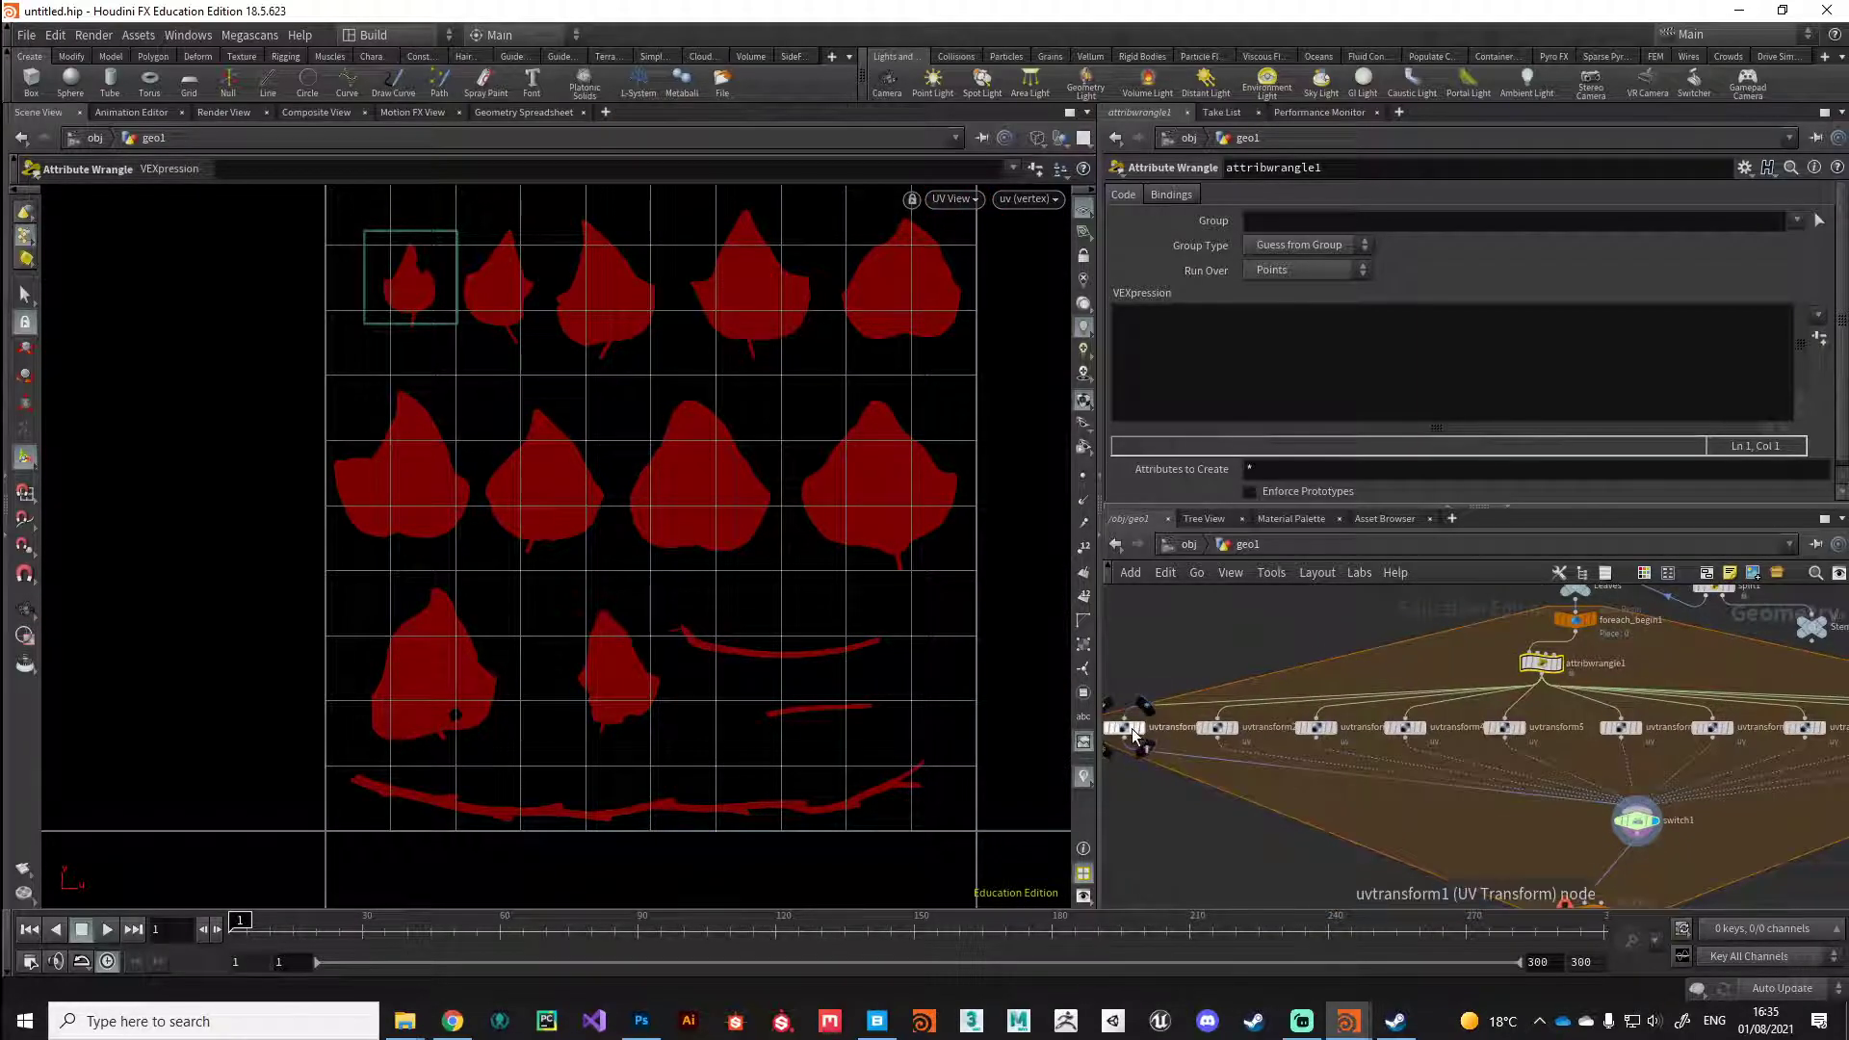
{"action": "left_click", "coordinate": [1130, 728]}
{"action": "left_click", "coordinate": [1217, 727]}
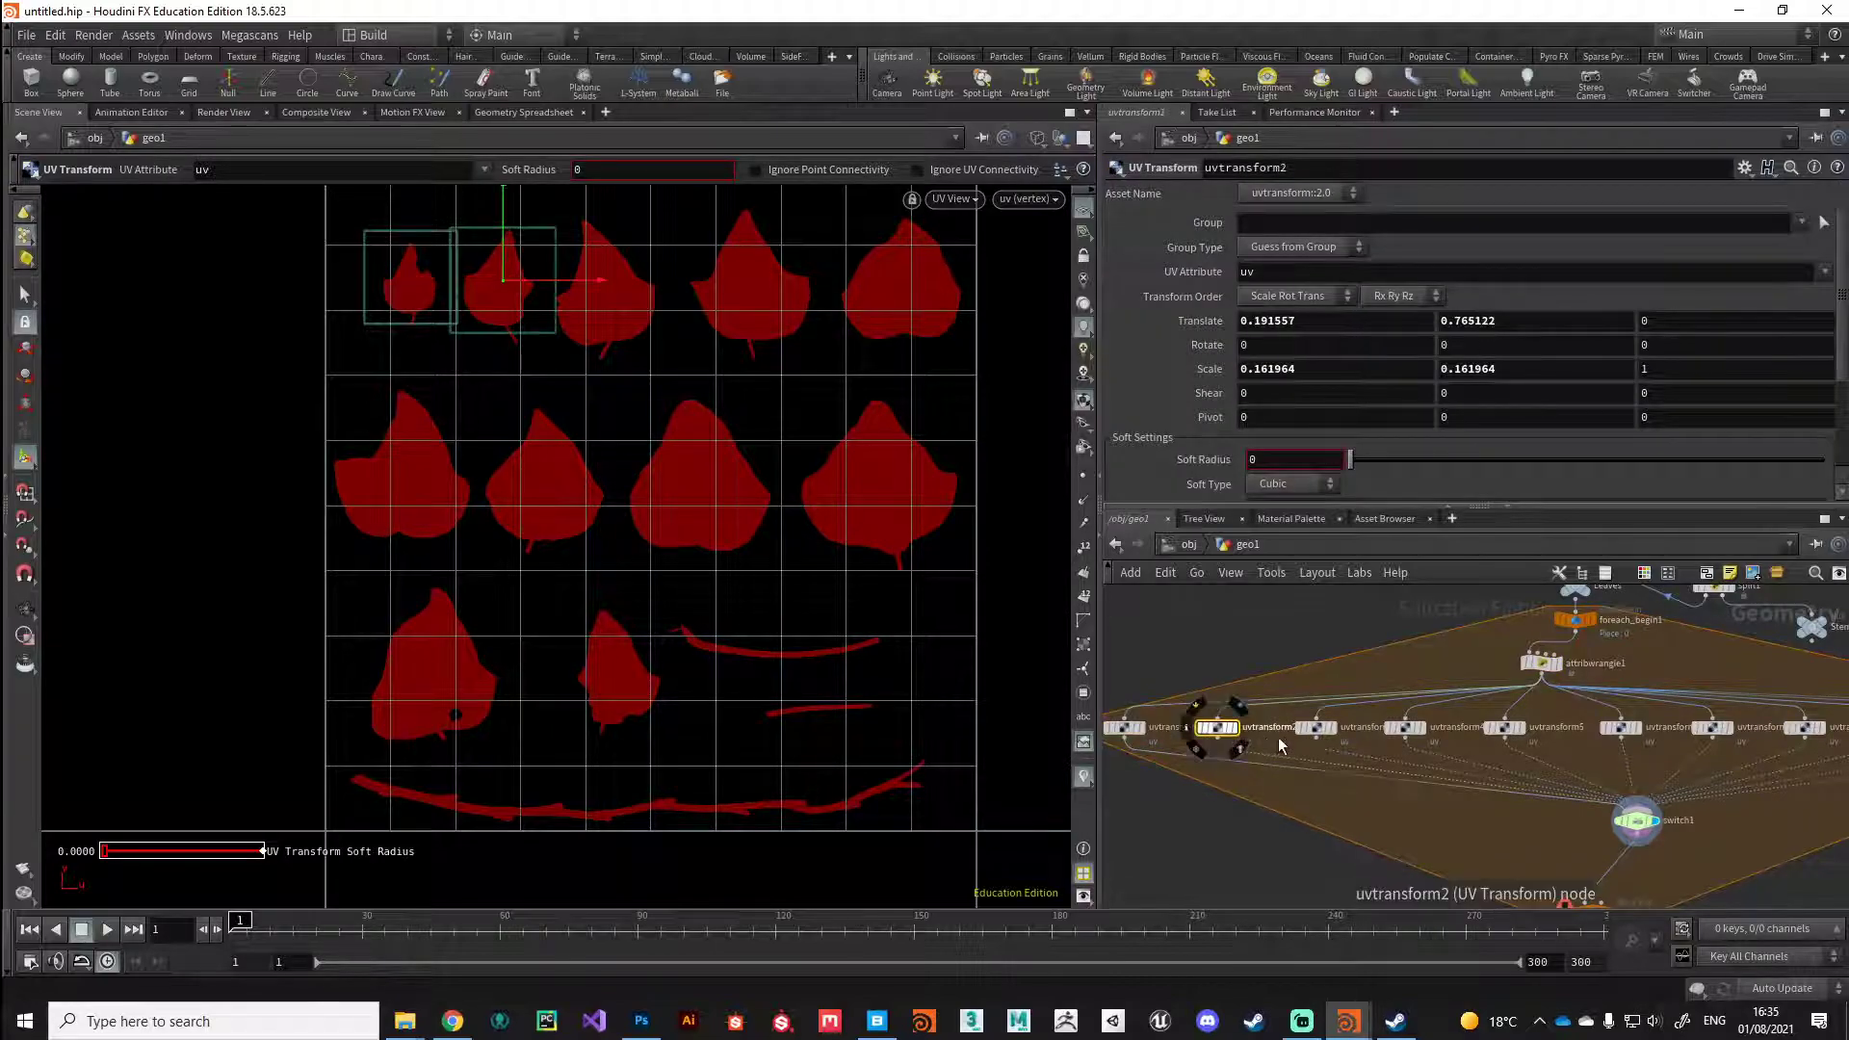
{"action": "left_click", "coordinate": [1318, 727]}
{"action": "left_click", "coordinate": [1406, 729]}
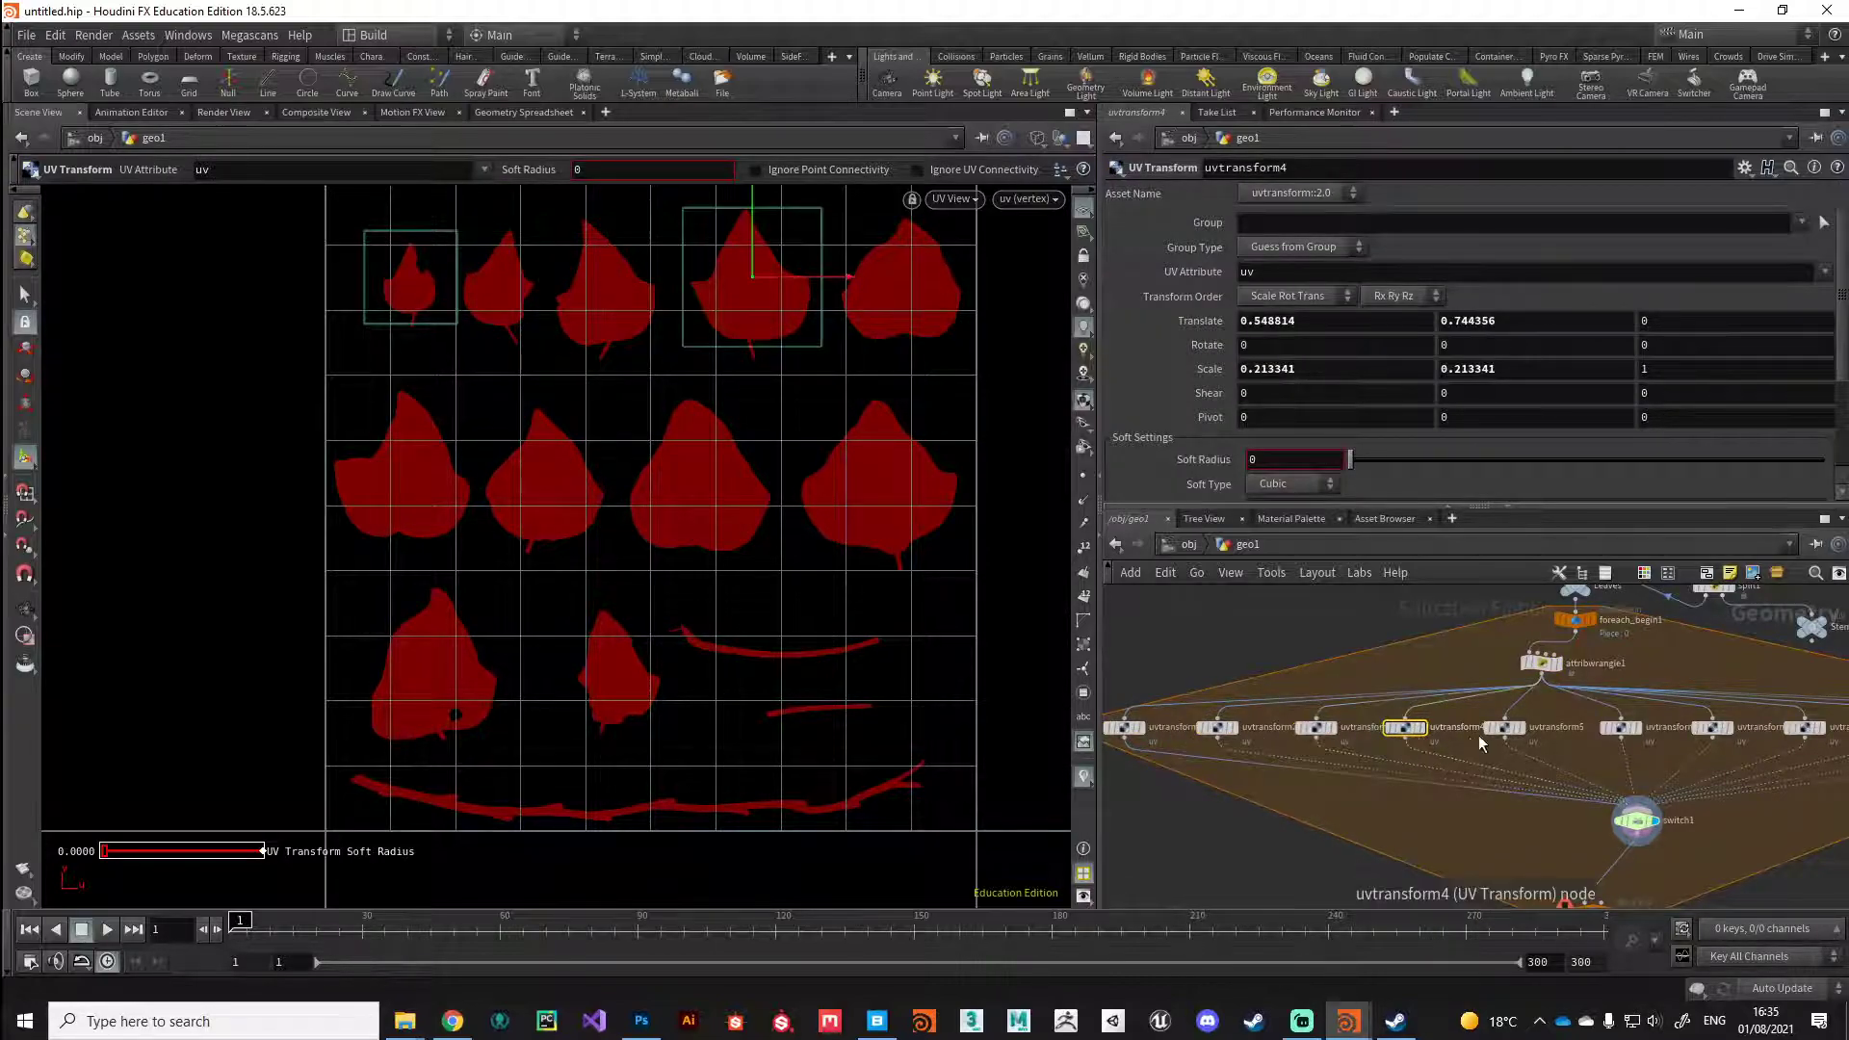
{"action": "left_click", "coordinate": [1499, 728]}
{"action": "middle_click_drag", "start_coordinate": [1461, 829], "coordinate": [1314, 838]}
{"action": "left_click", "coordinate": [1477, 738]}
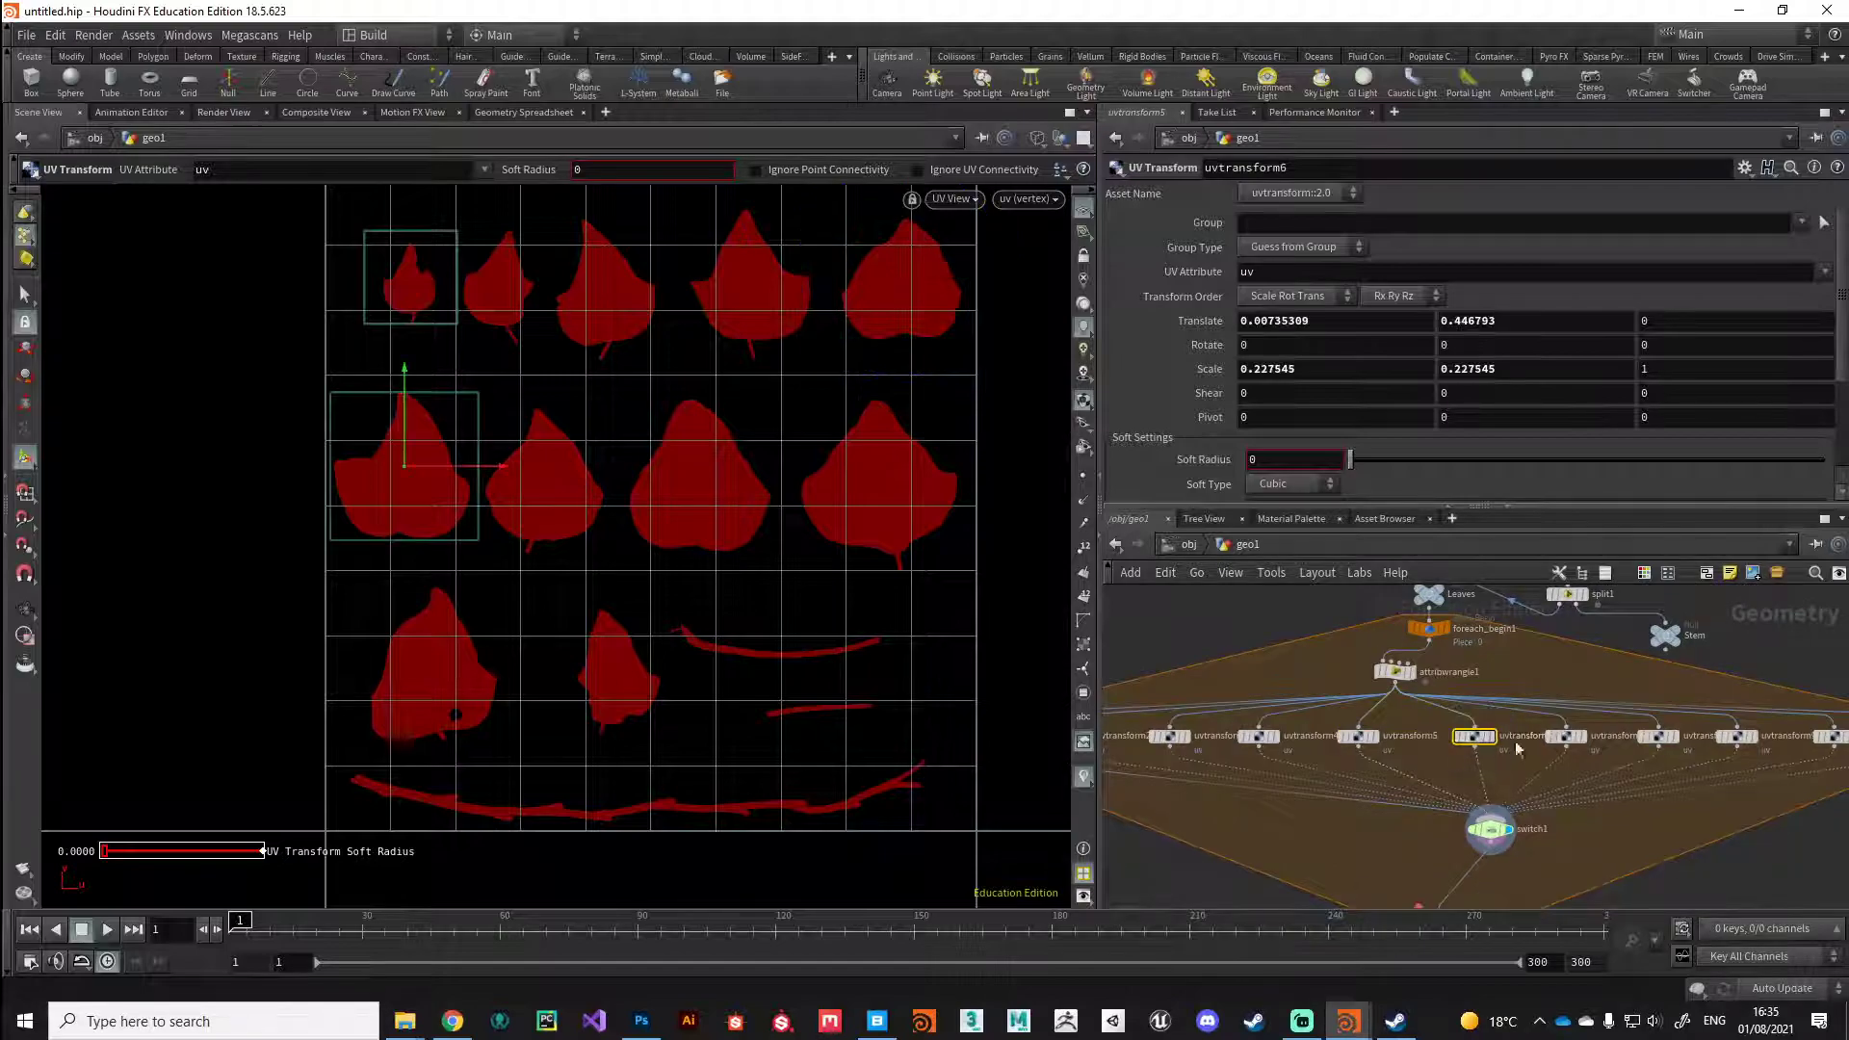
{"action": "left_click", "coordinate": [1563, 736]}
{"action": "left_click", "coordinate": [1654, 736]}
{"action": "middle_click_drag", "start_coordinate": [1676, 794], "coordinate": [1547, 792]}
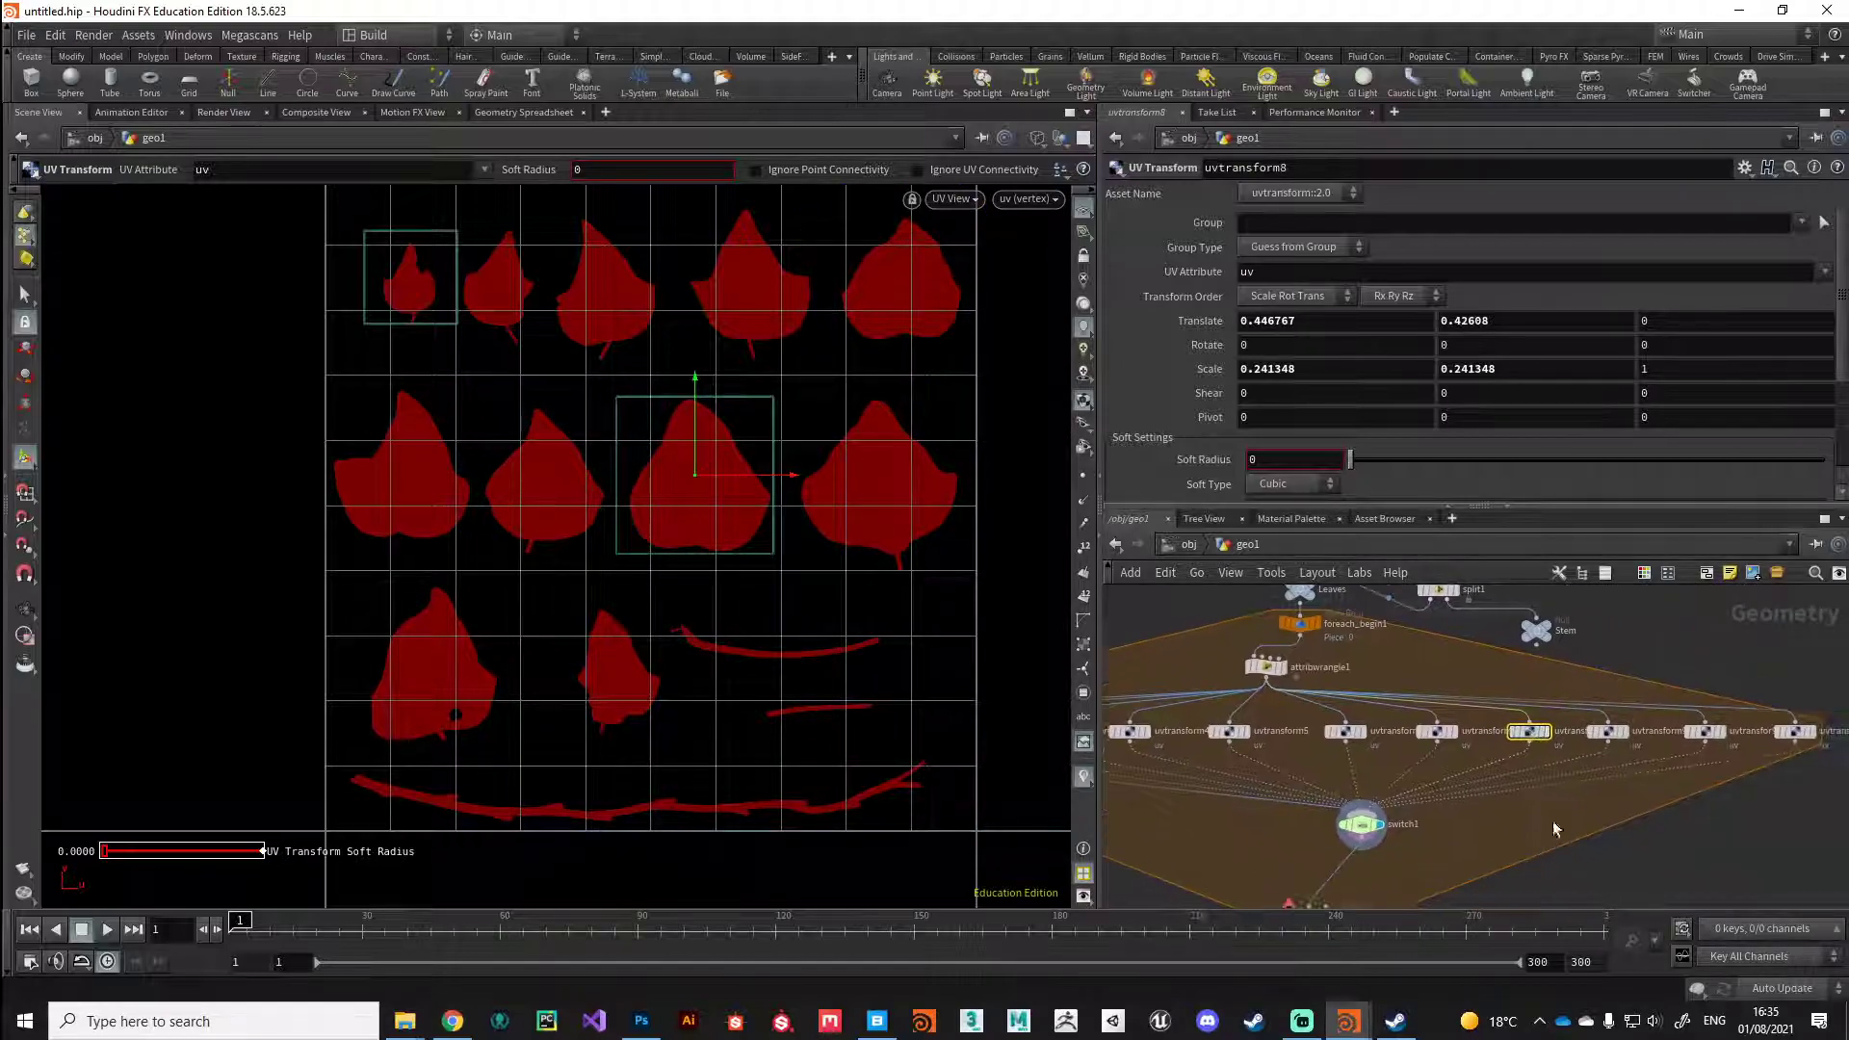
{"action": "left_click", "coordinate": [1614, 734]}
{"action": "left_click", "coordinate": [1704, 732]}
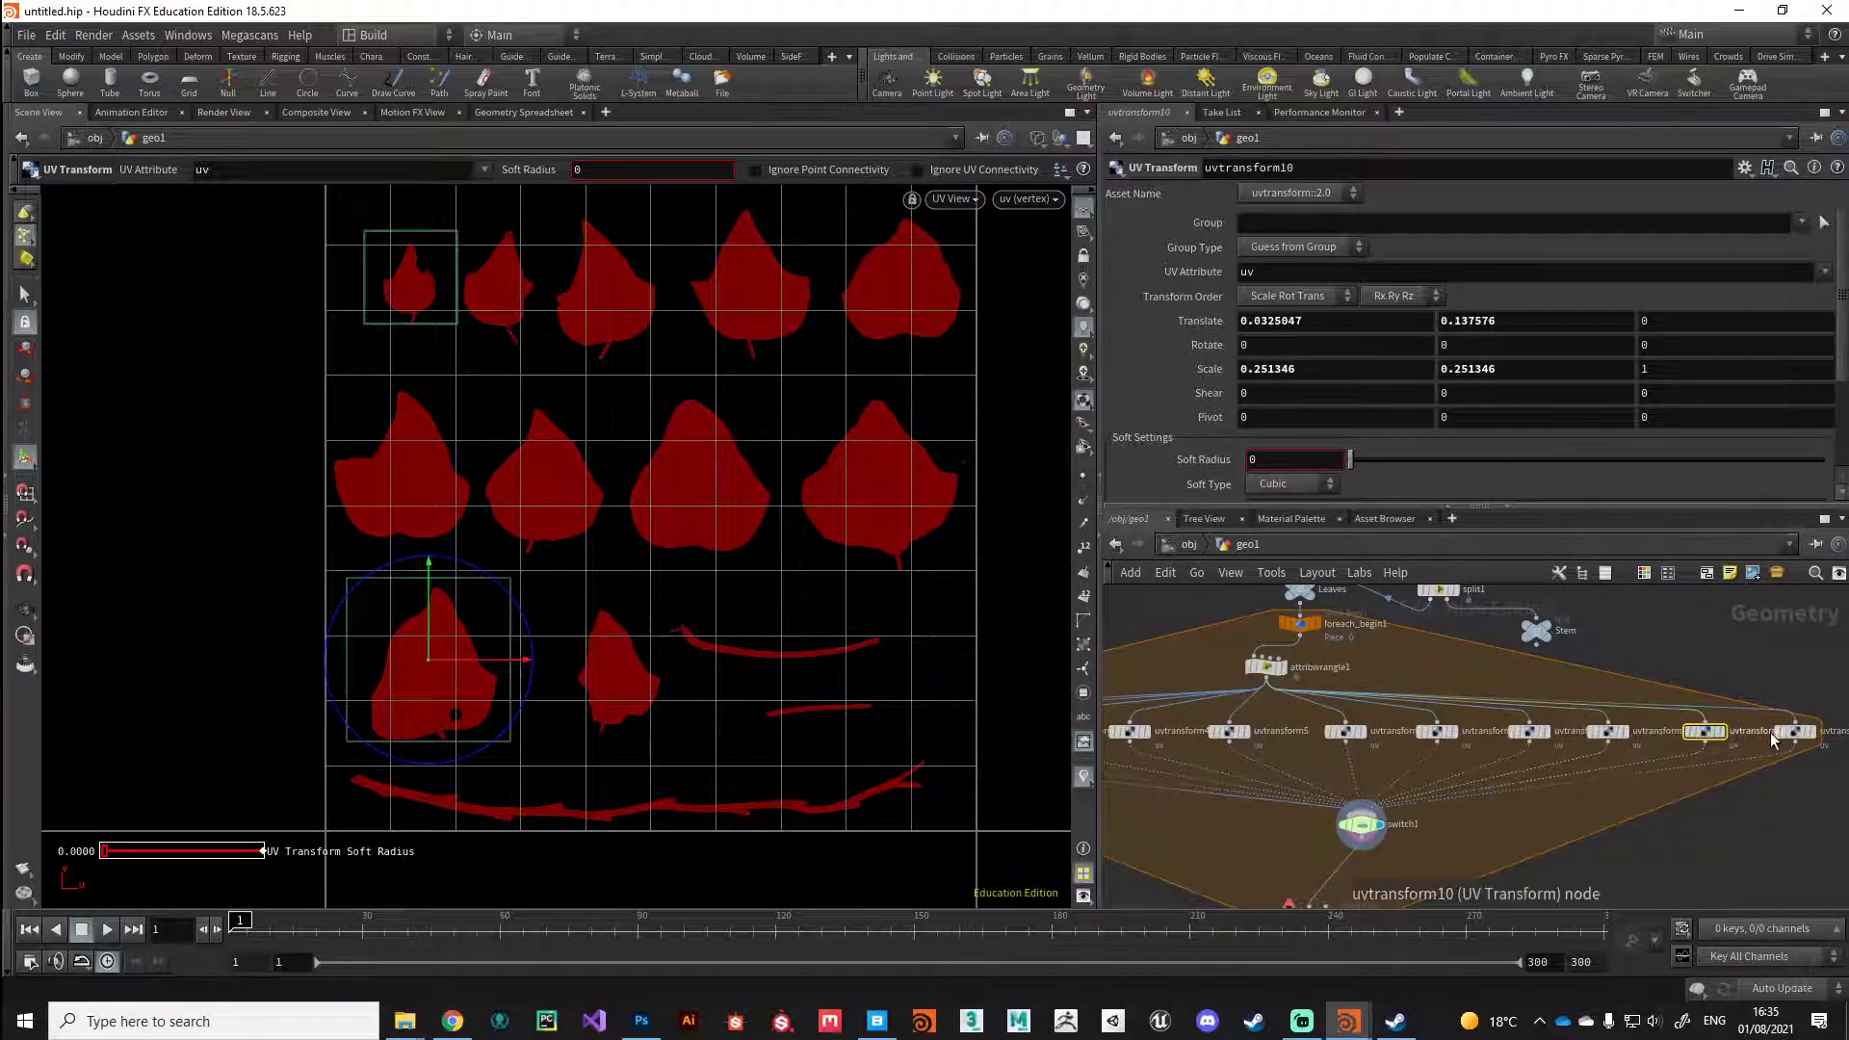
{"action": "left_click", "coordinate": [1795, 733]}
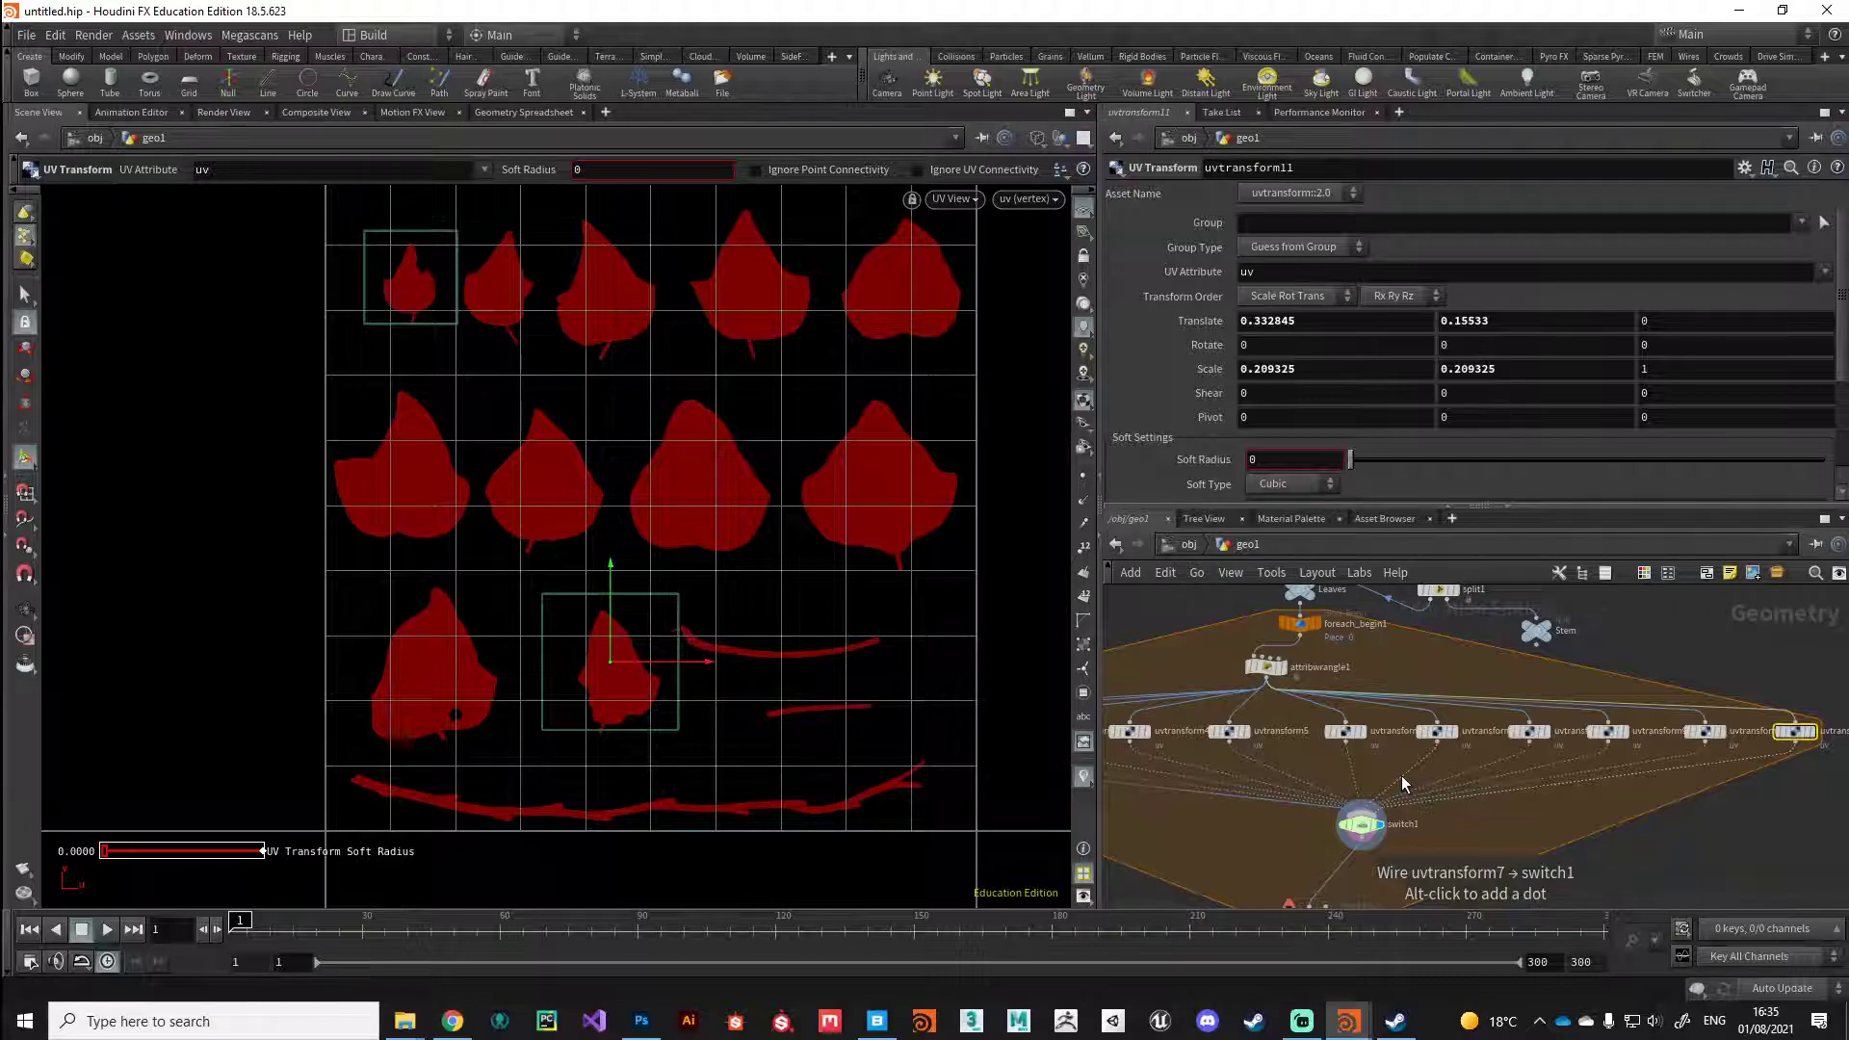
Step: Set attribwrangle1 to run over Primitives and begin its VEX expression with "i@index = fit01("
{"action": "left_click", "coordinate": [1266, 667]}
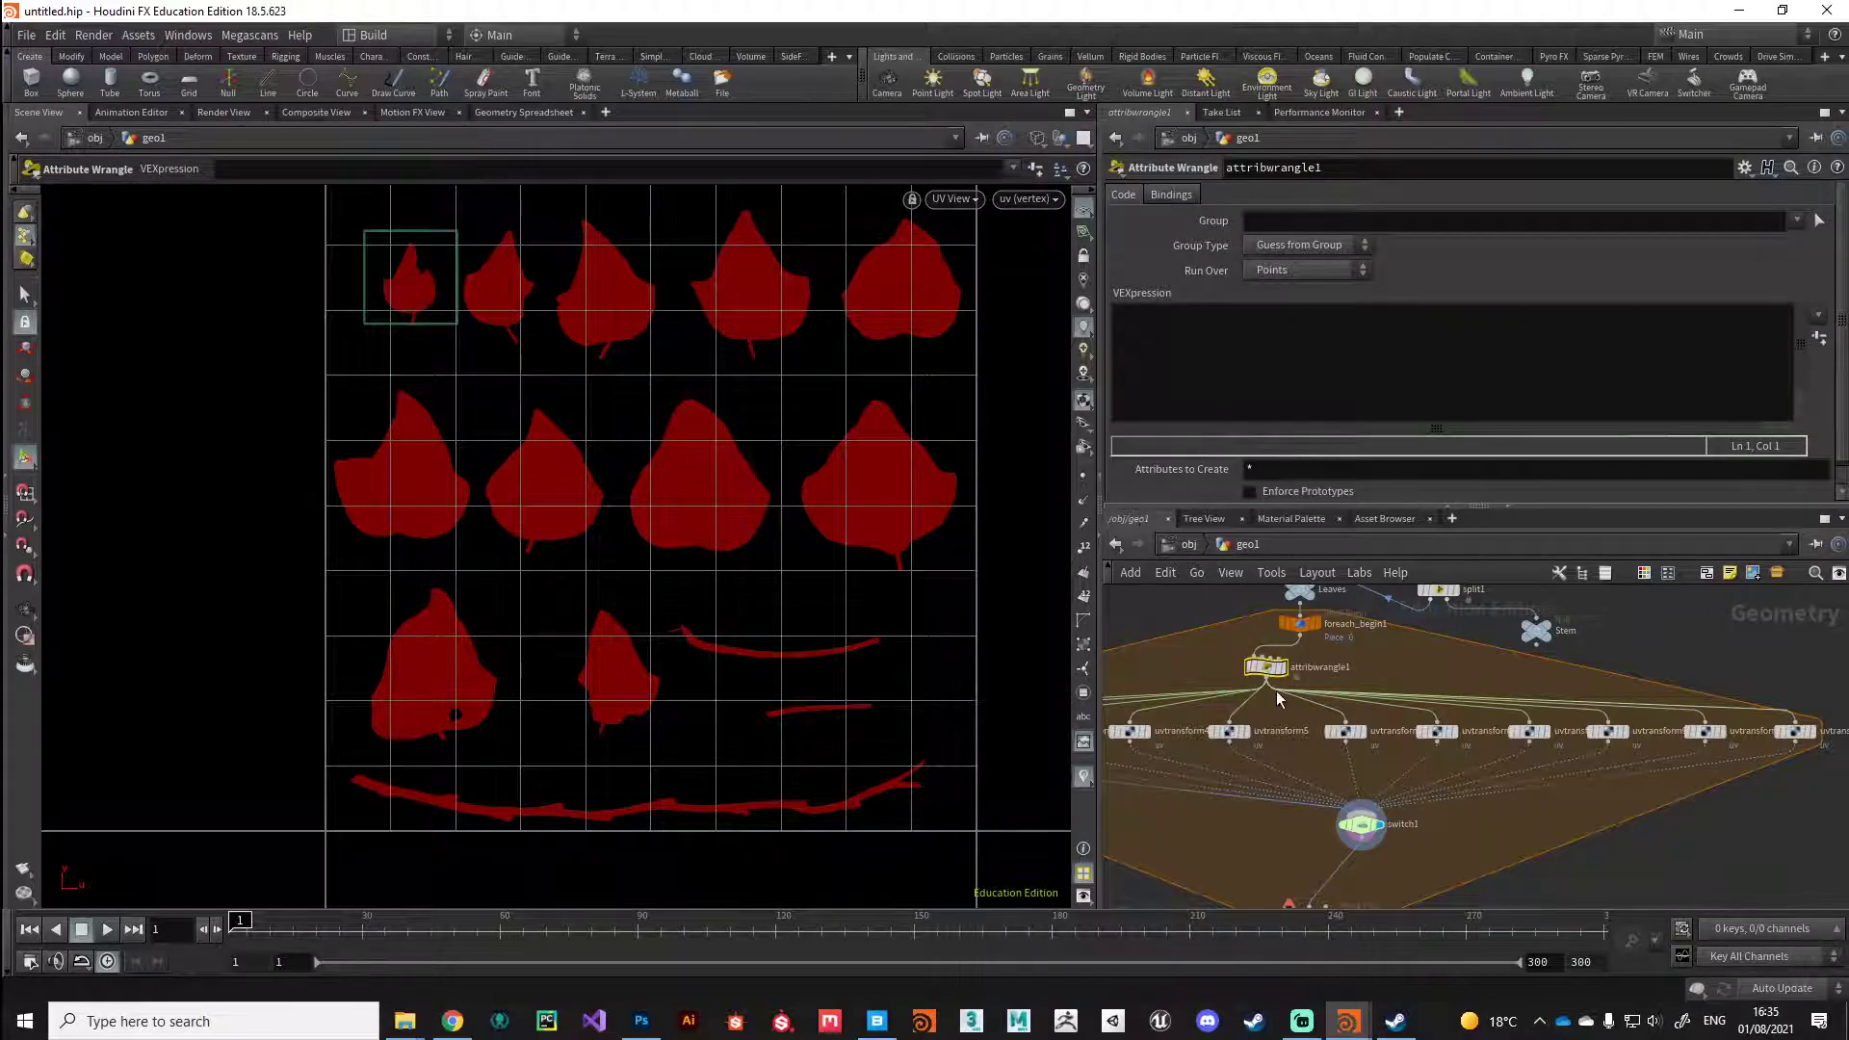
{"action": "left_click", "coordinate": [1279, 269]}
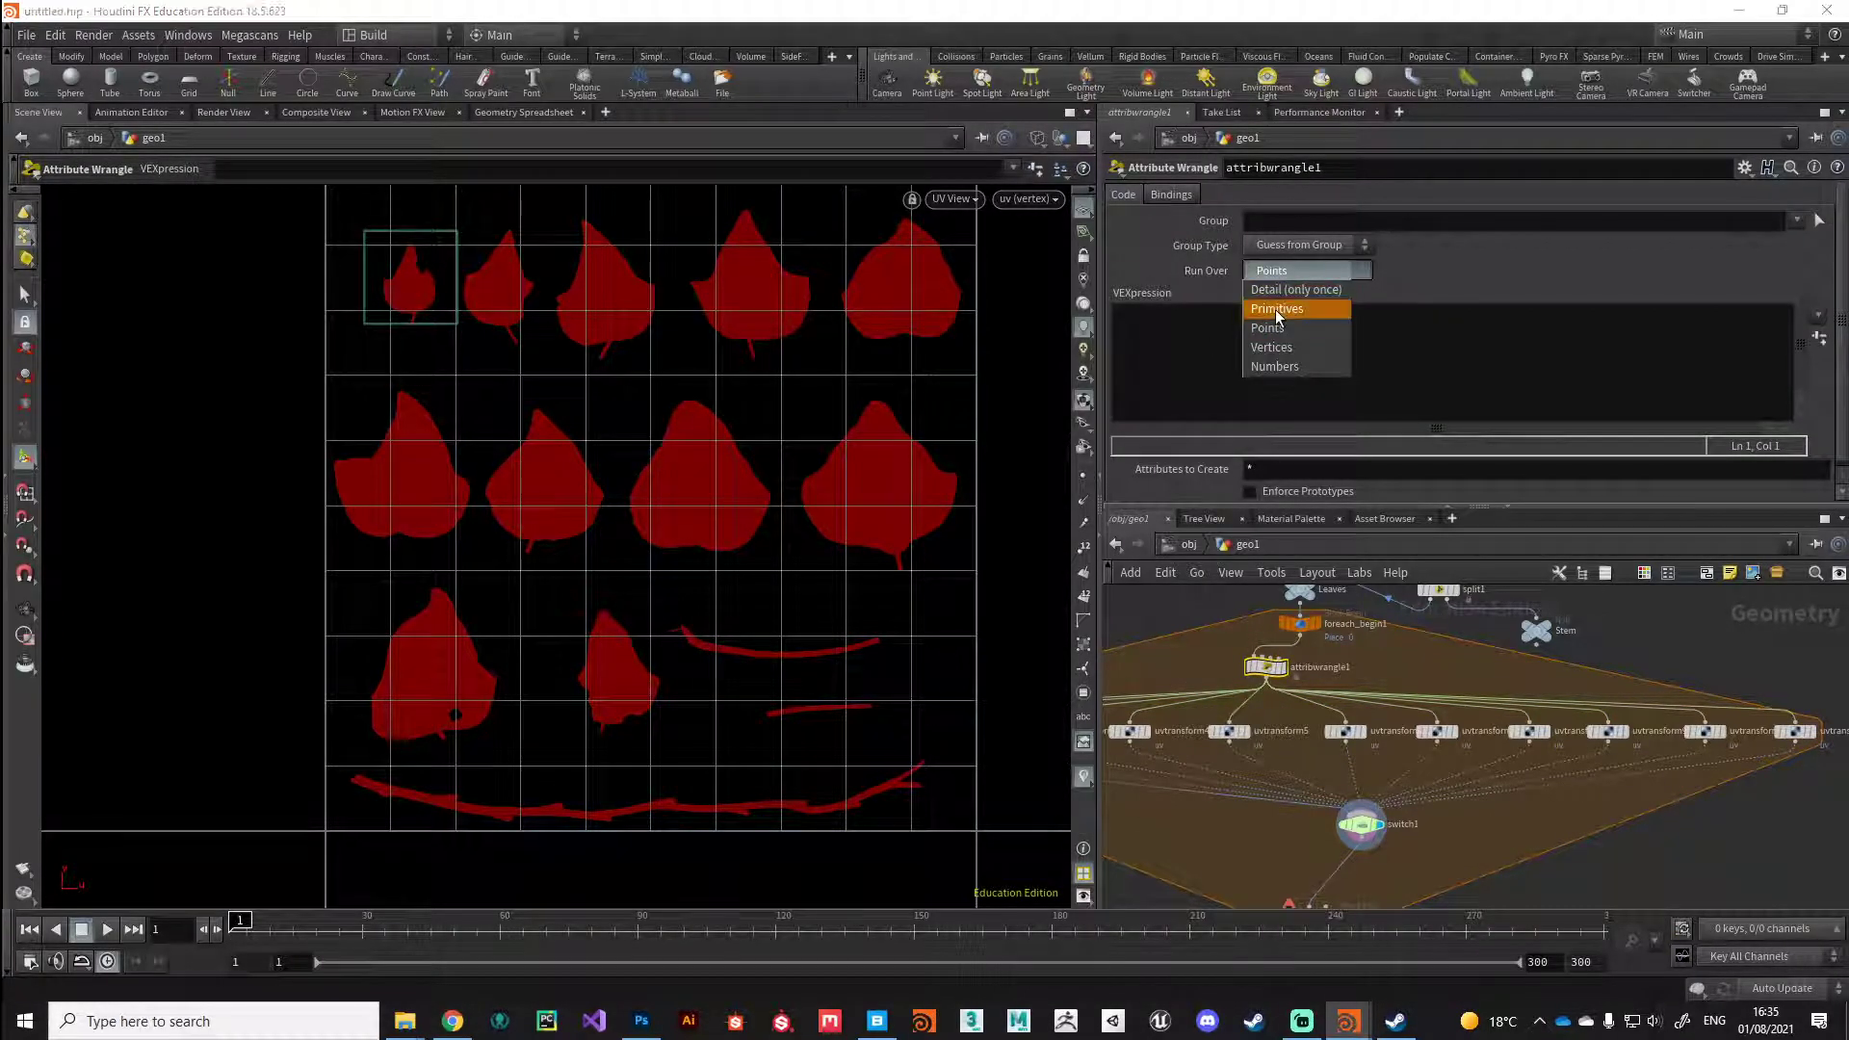
{"action": "left_click", "coordinate": [1275, 309]}
{"action": "left_click", "coordinate": [1202, 347]}
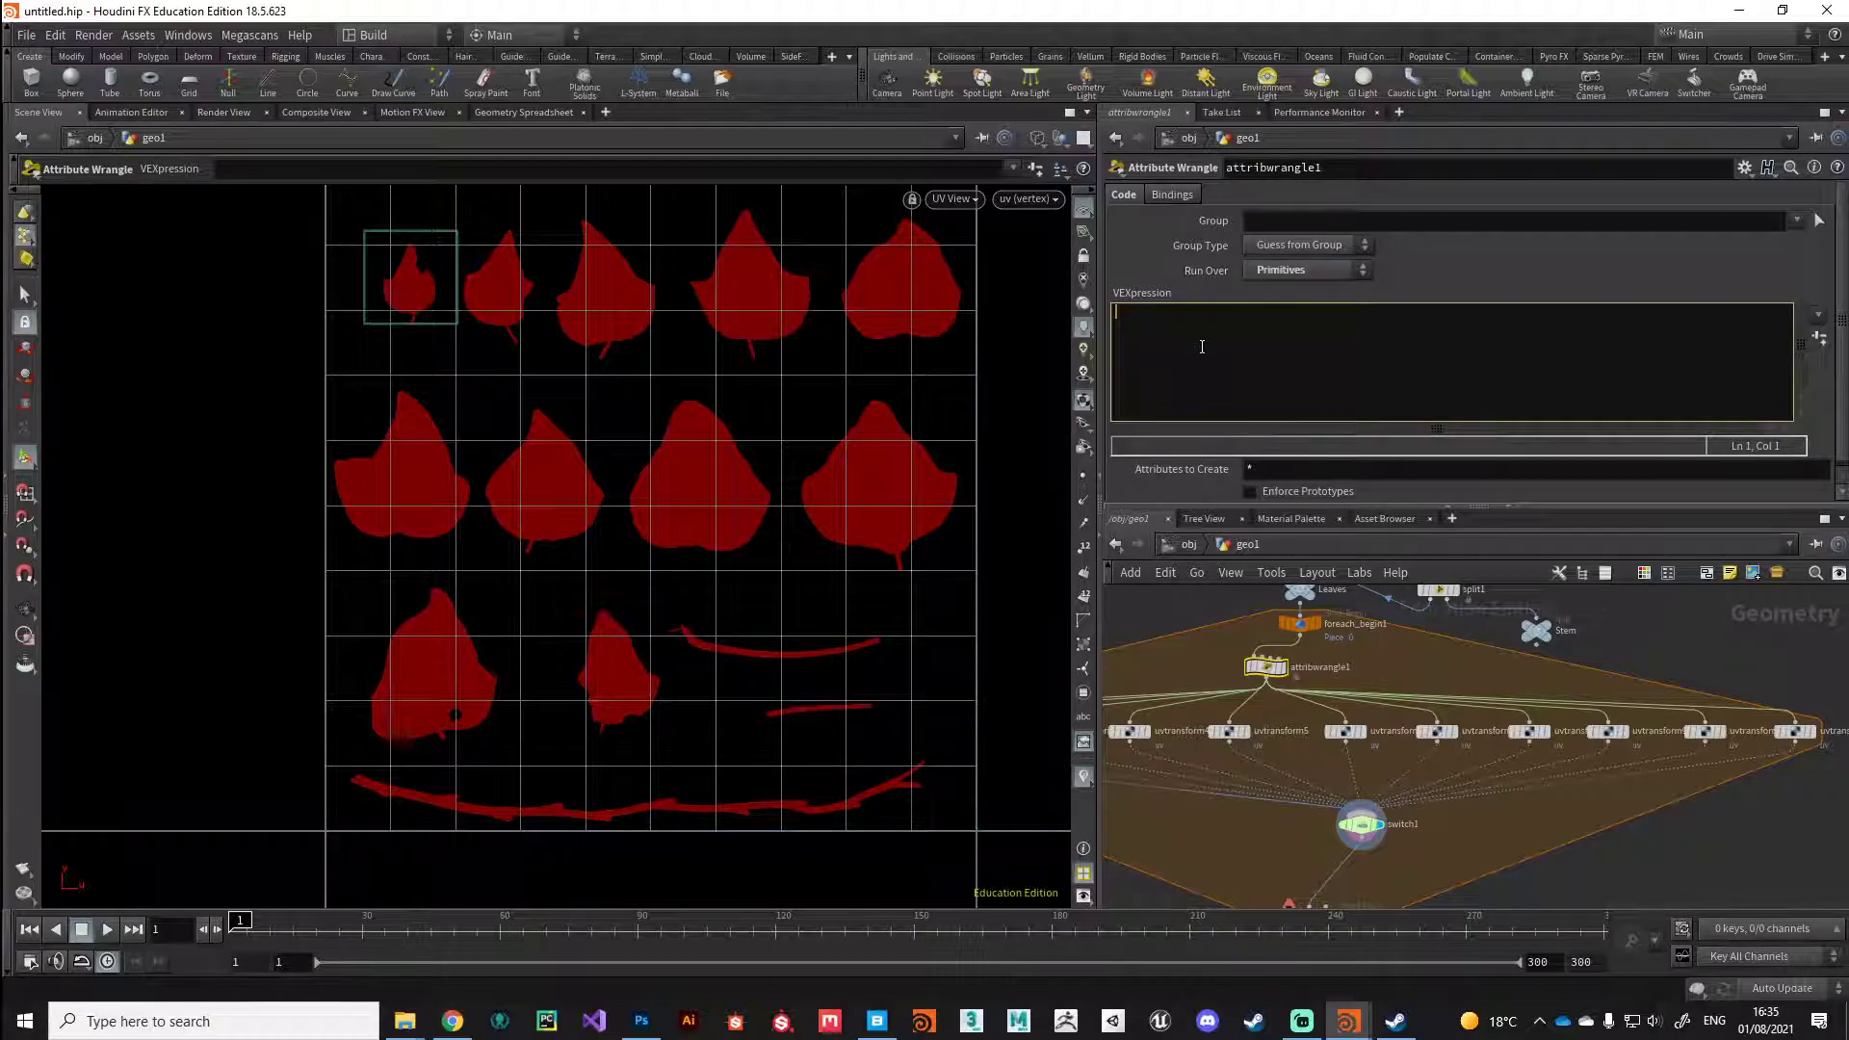
{"action": "type", "text": "i@"}
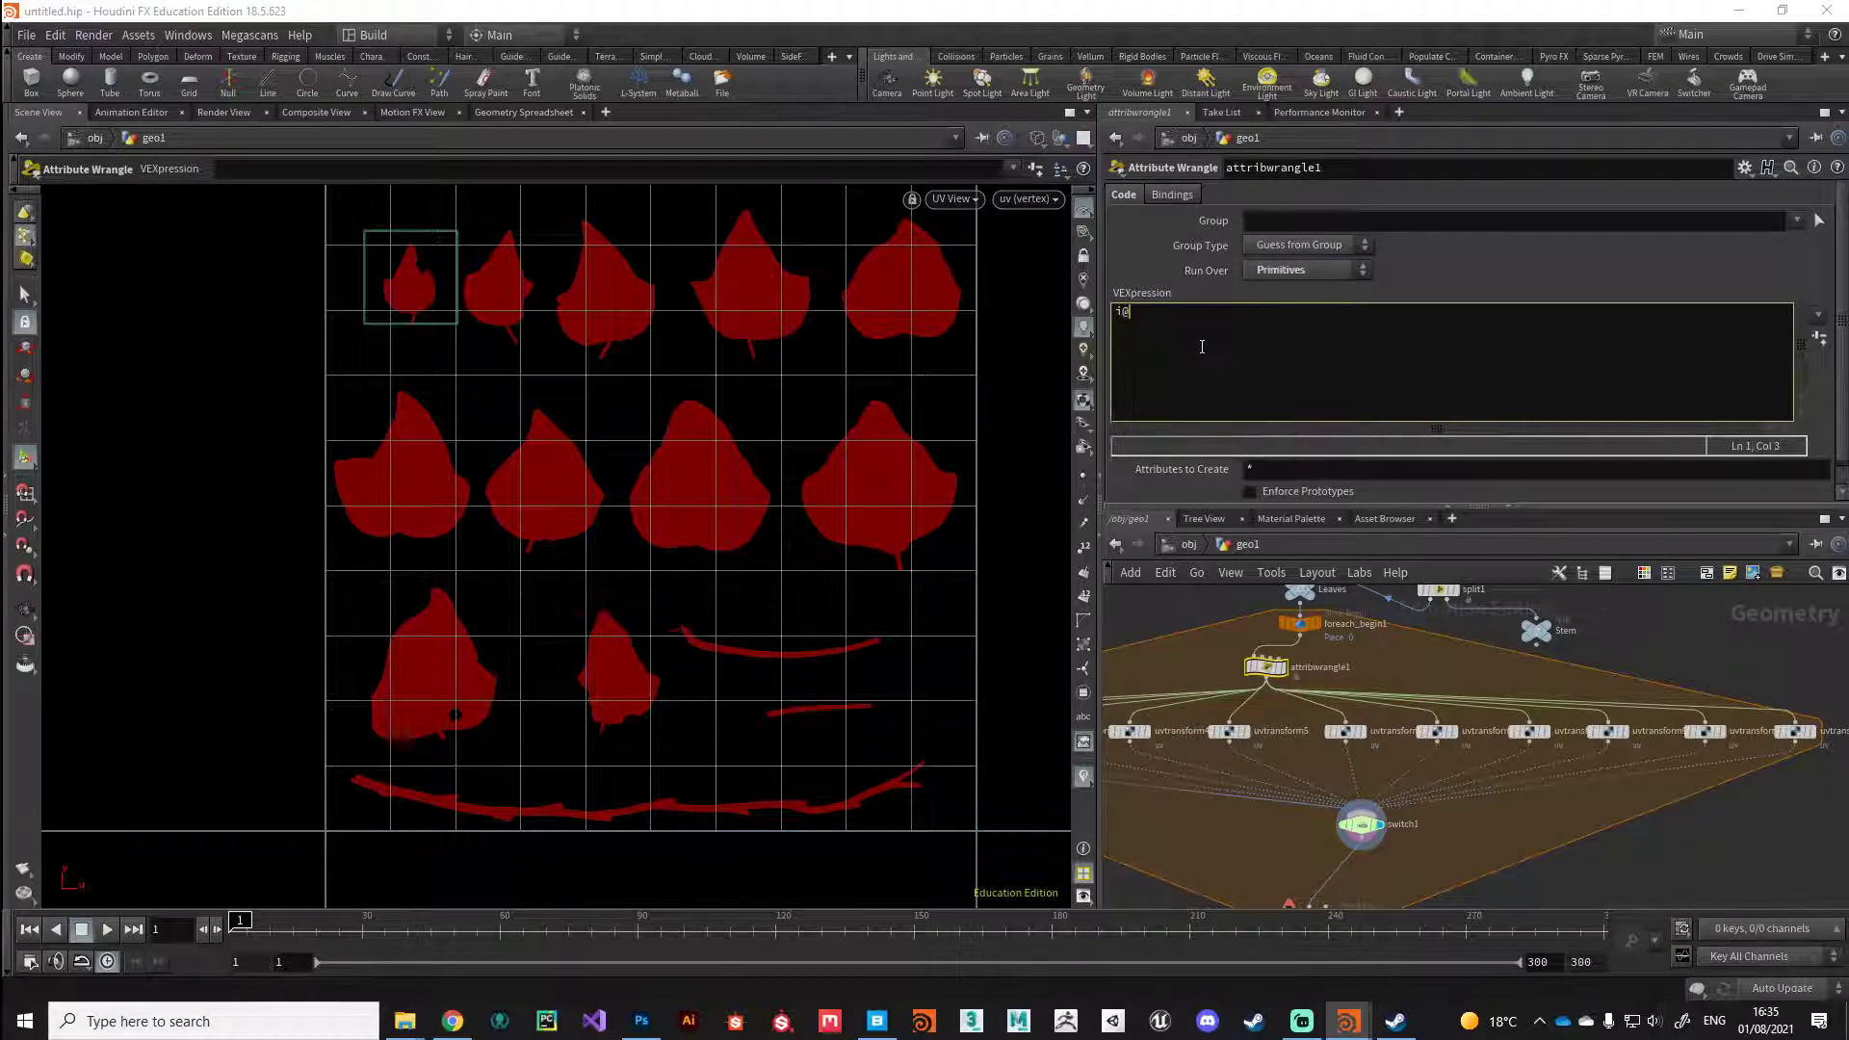
{"action": "type", "text": "index = fit01("}
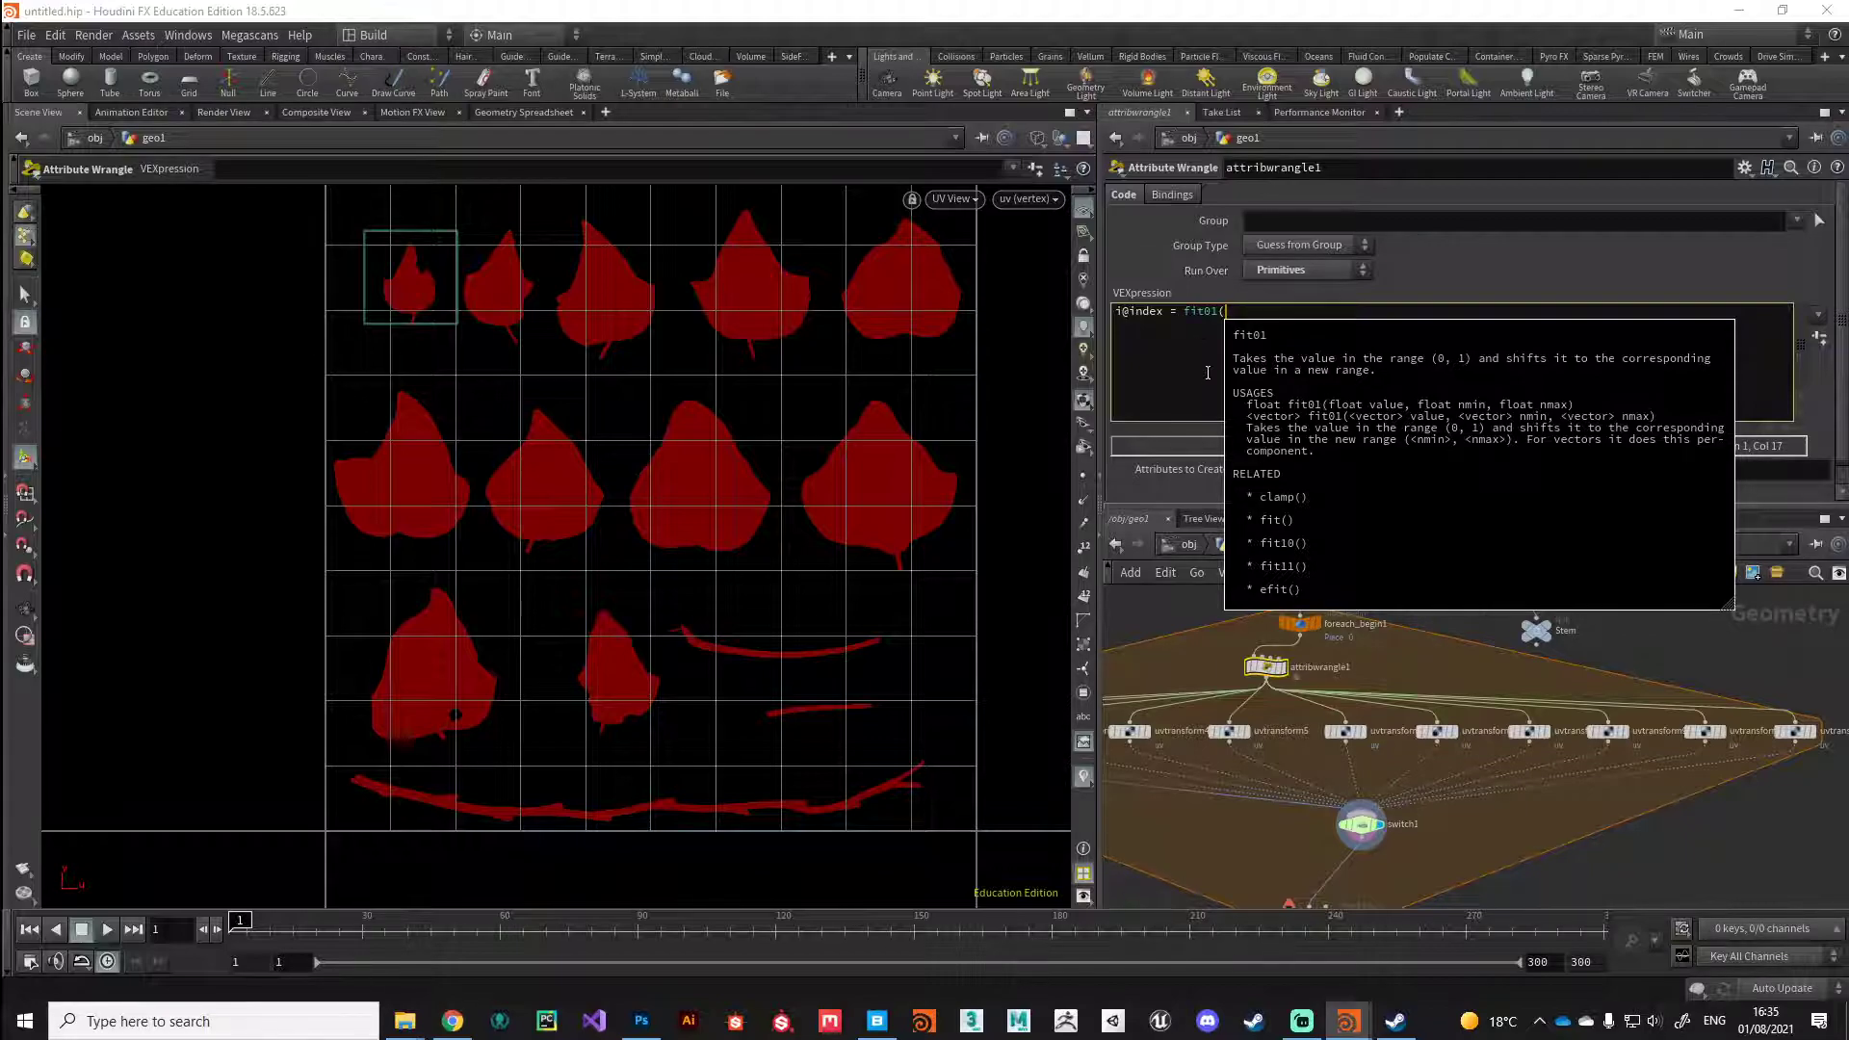
{"action": "type", "text": "rand("}
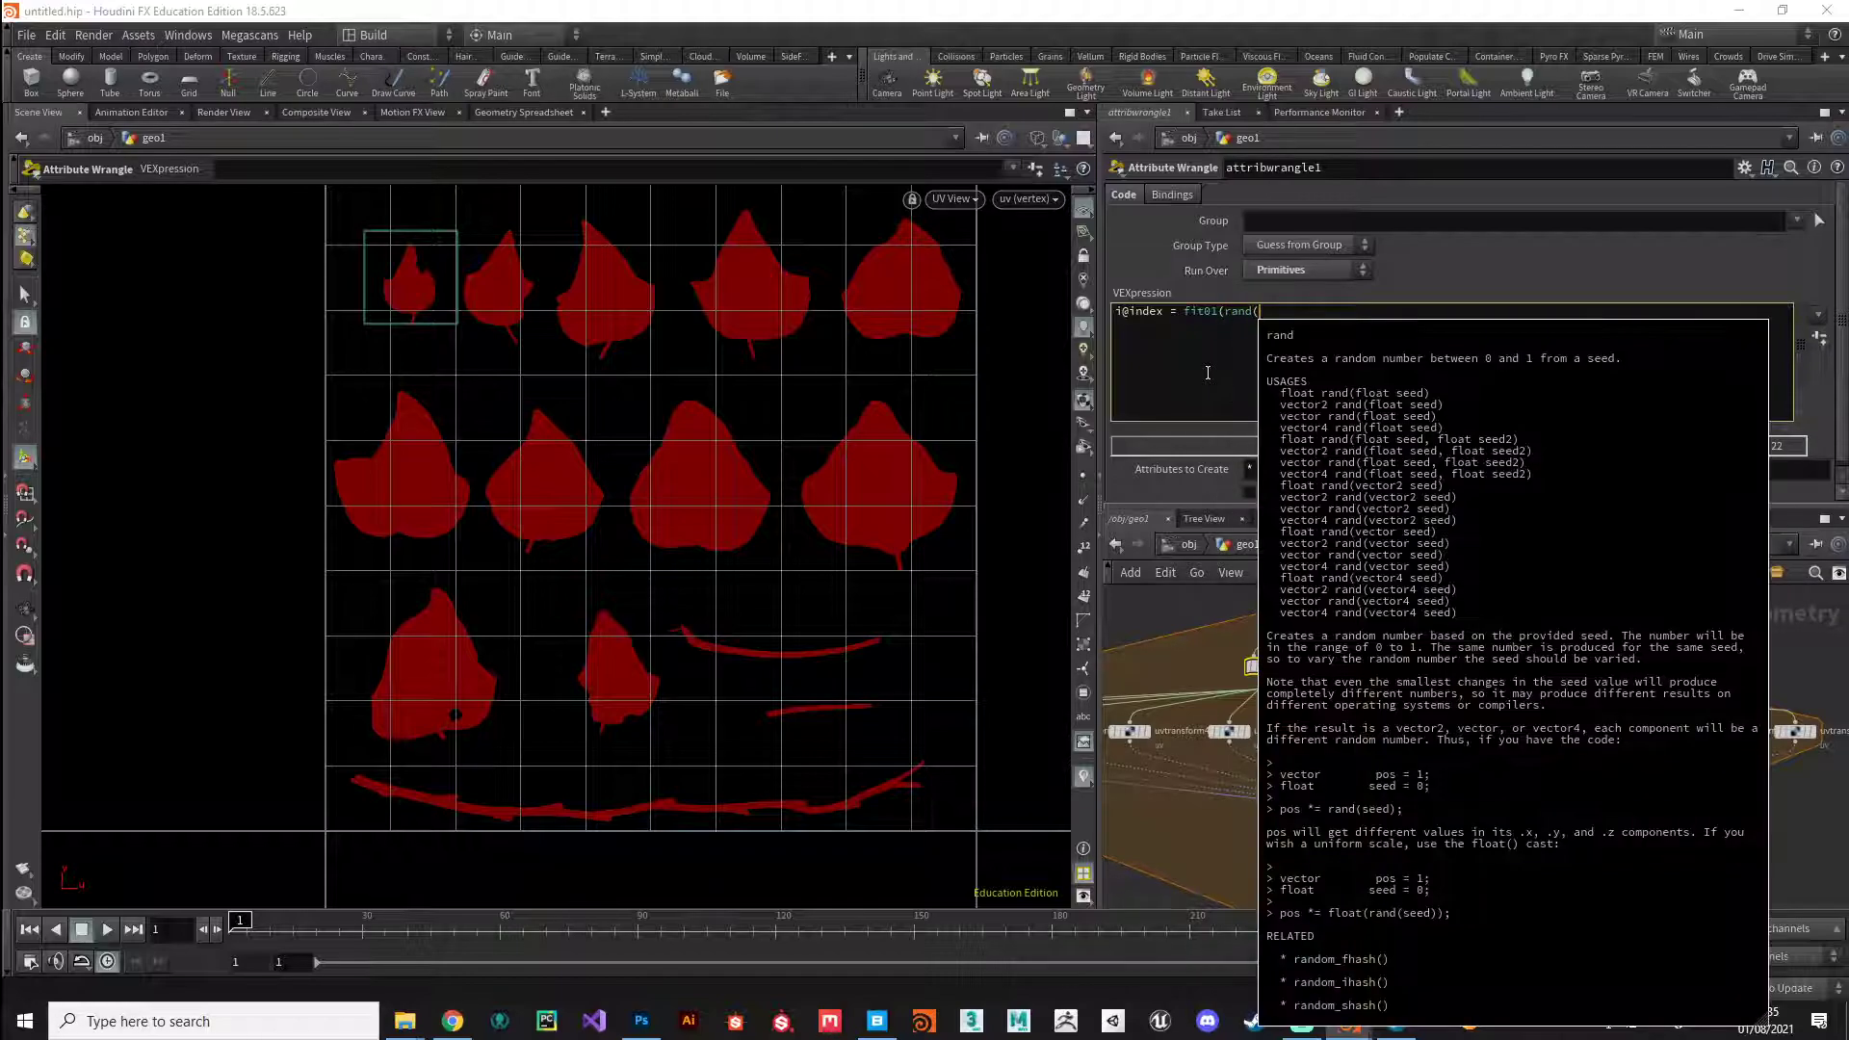
{"action": "key", "text": "BackSpace"}
{"action": "key", "text": "BackSpace"}
{"action": "key", "text": "BackSpace"}
{"action": "key", "text": "BackSpace"}
{"action": "key", "text": "BackSpace"}
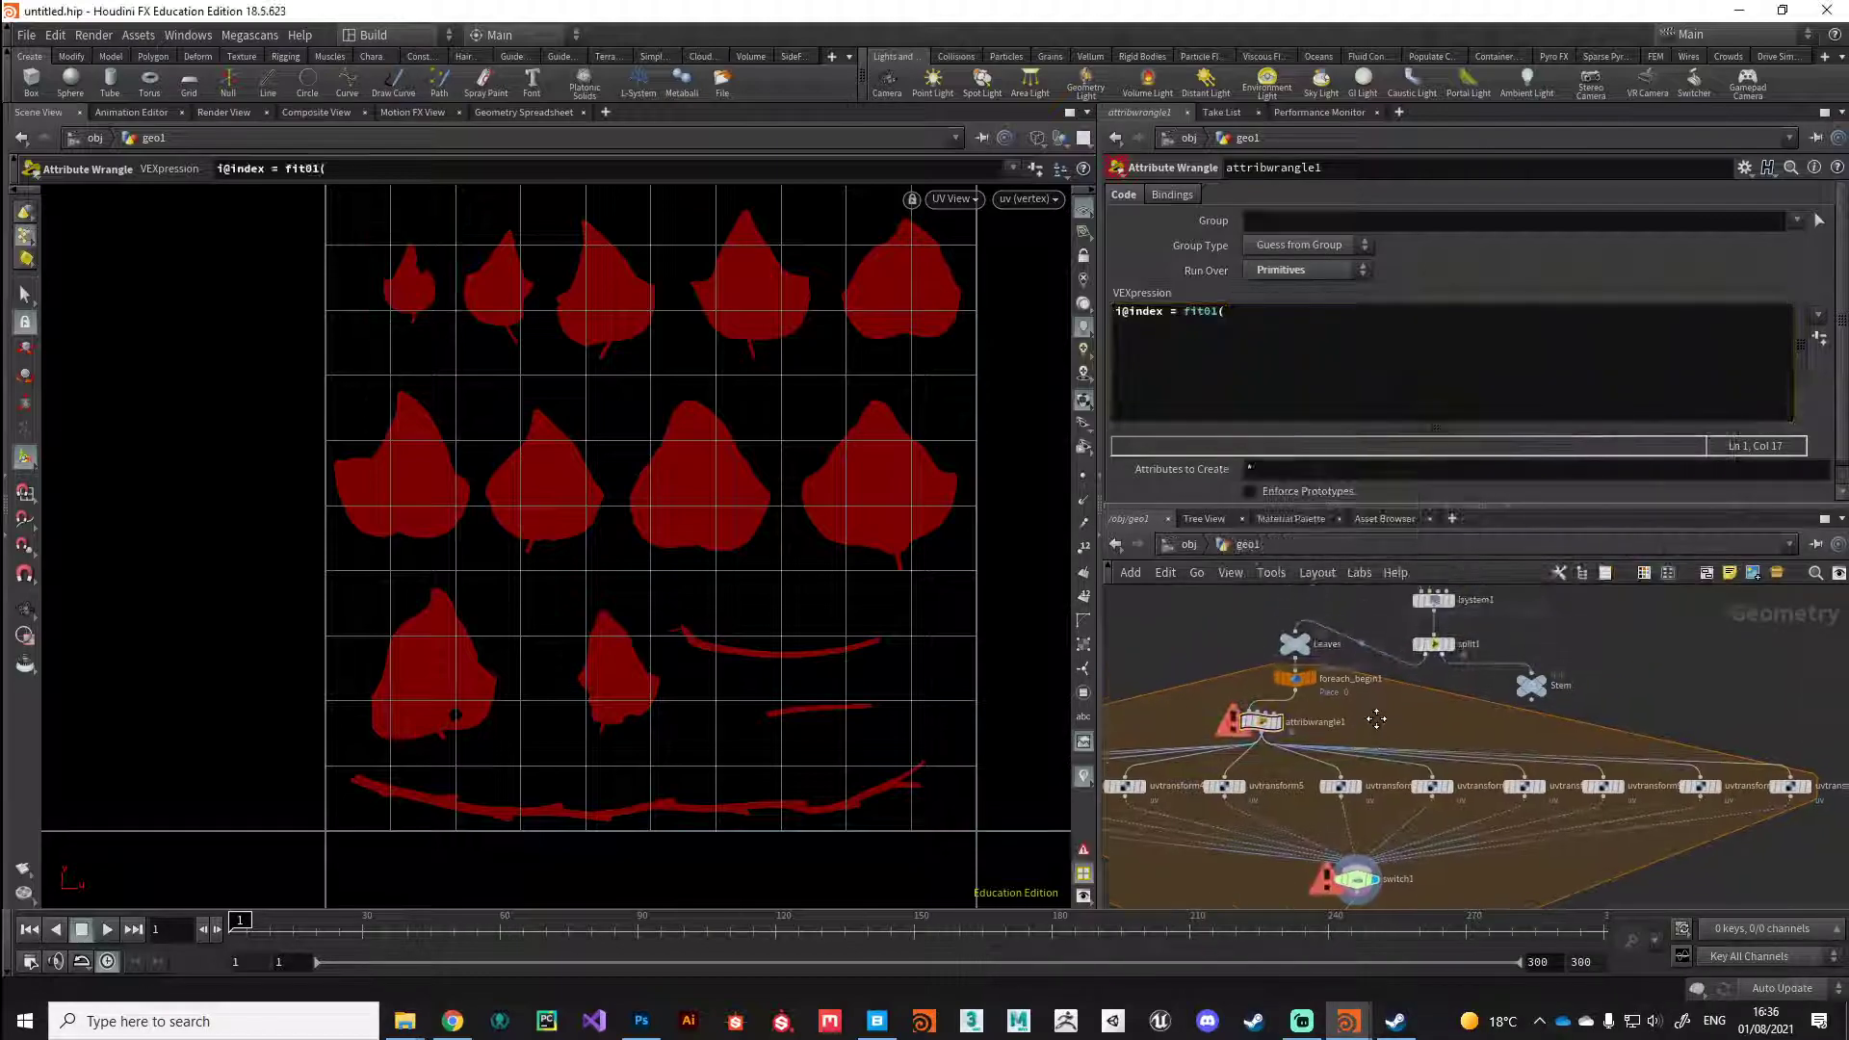
Step: Align foreach_begin1 above the wrangle, create its meta import node, and wire that node into attribwrangle1's second input
{"action": "left_click_drag", "start_coordinate": [1295, 678], "coordinate": [1262, 679]}
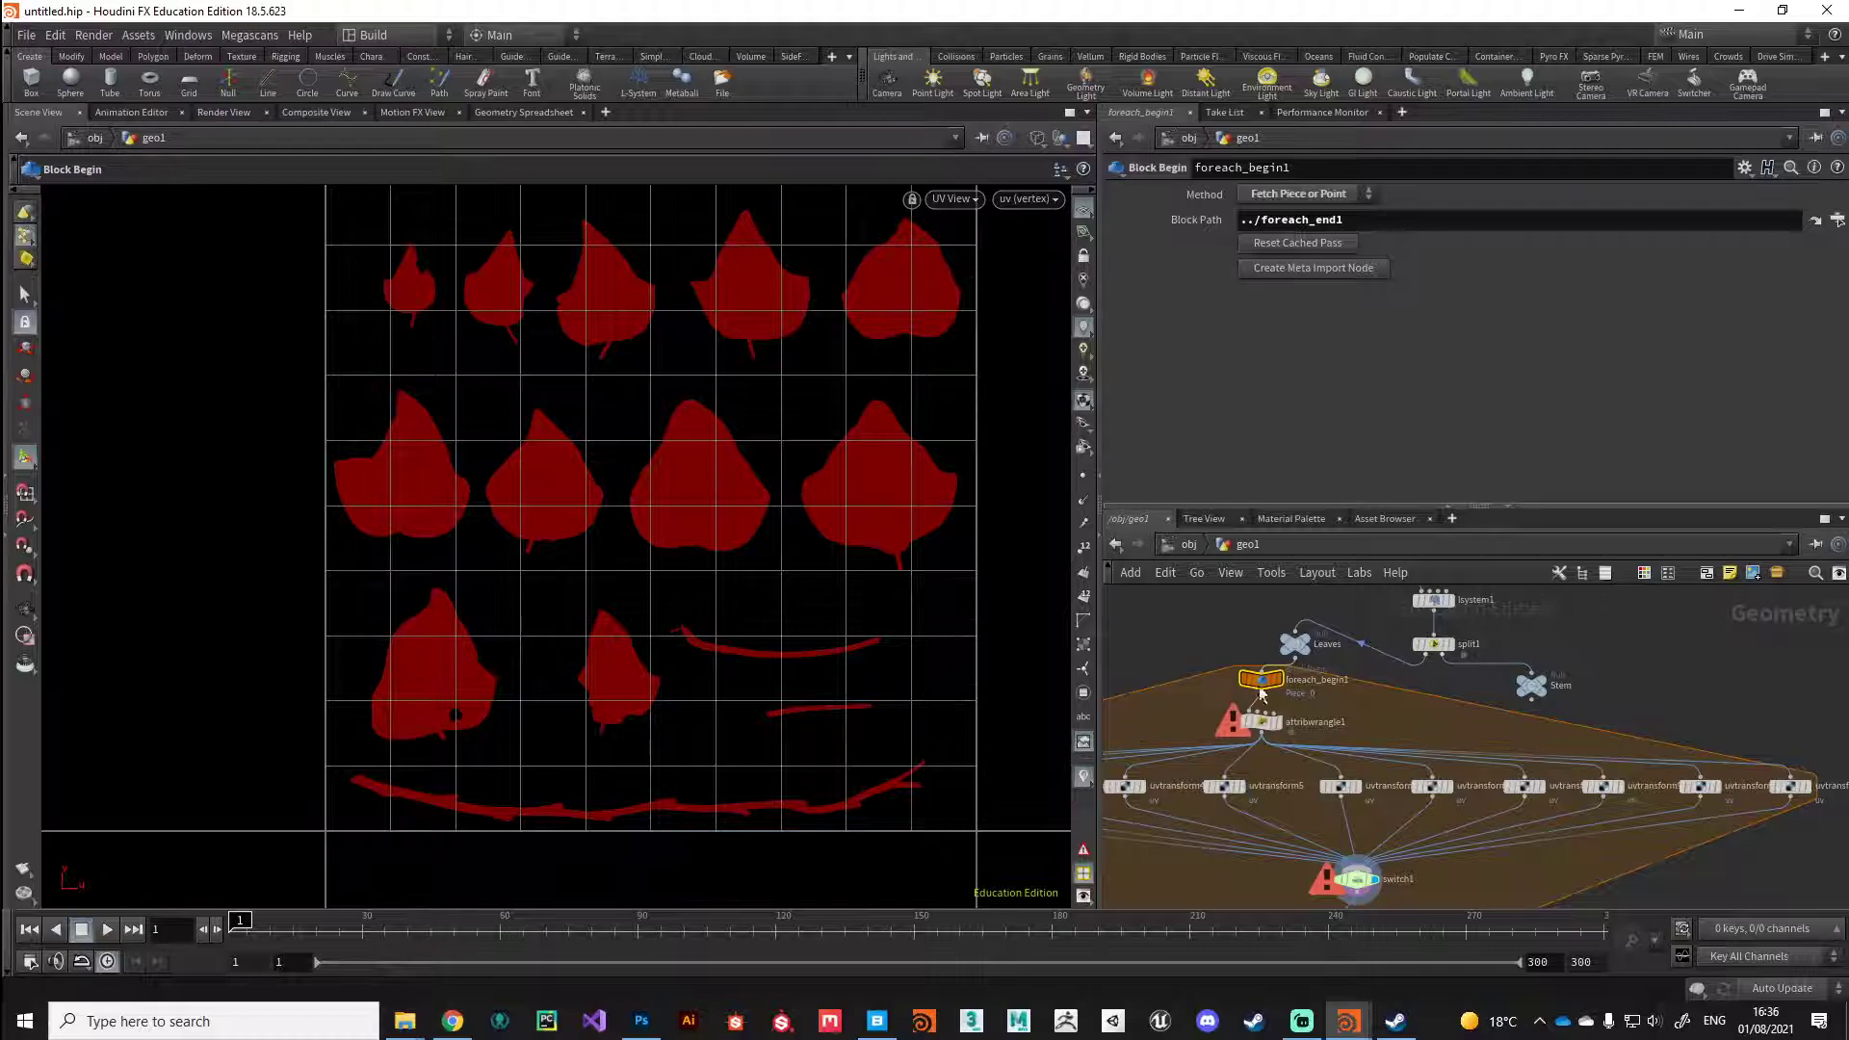
{"action": "left_click", "coordinate": [1279, 268]}
{"action": "left_click", "coordinate": [1360, 730]}
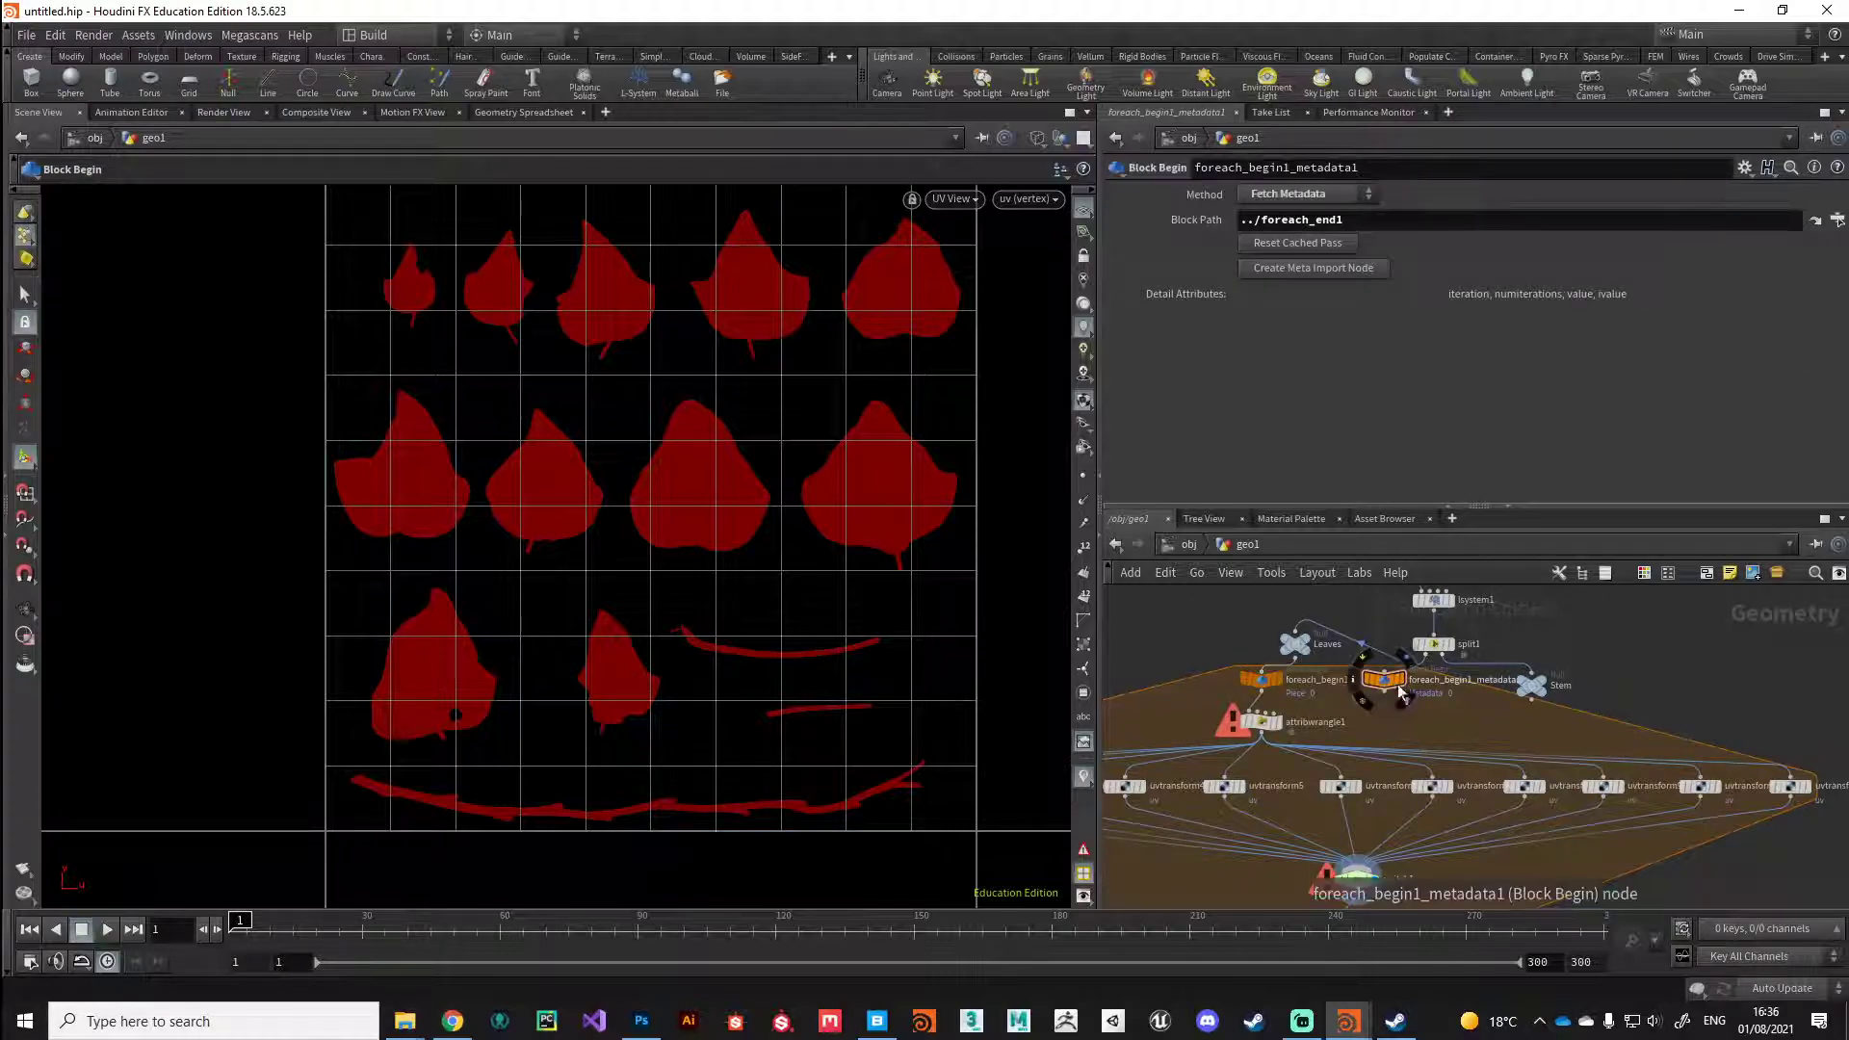
{"action": "middle_click_drag", "start_coordinate": [1391, 726], "coordinate": [1481, 688]}
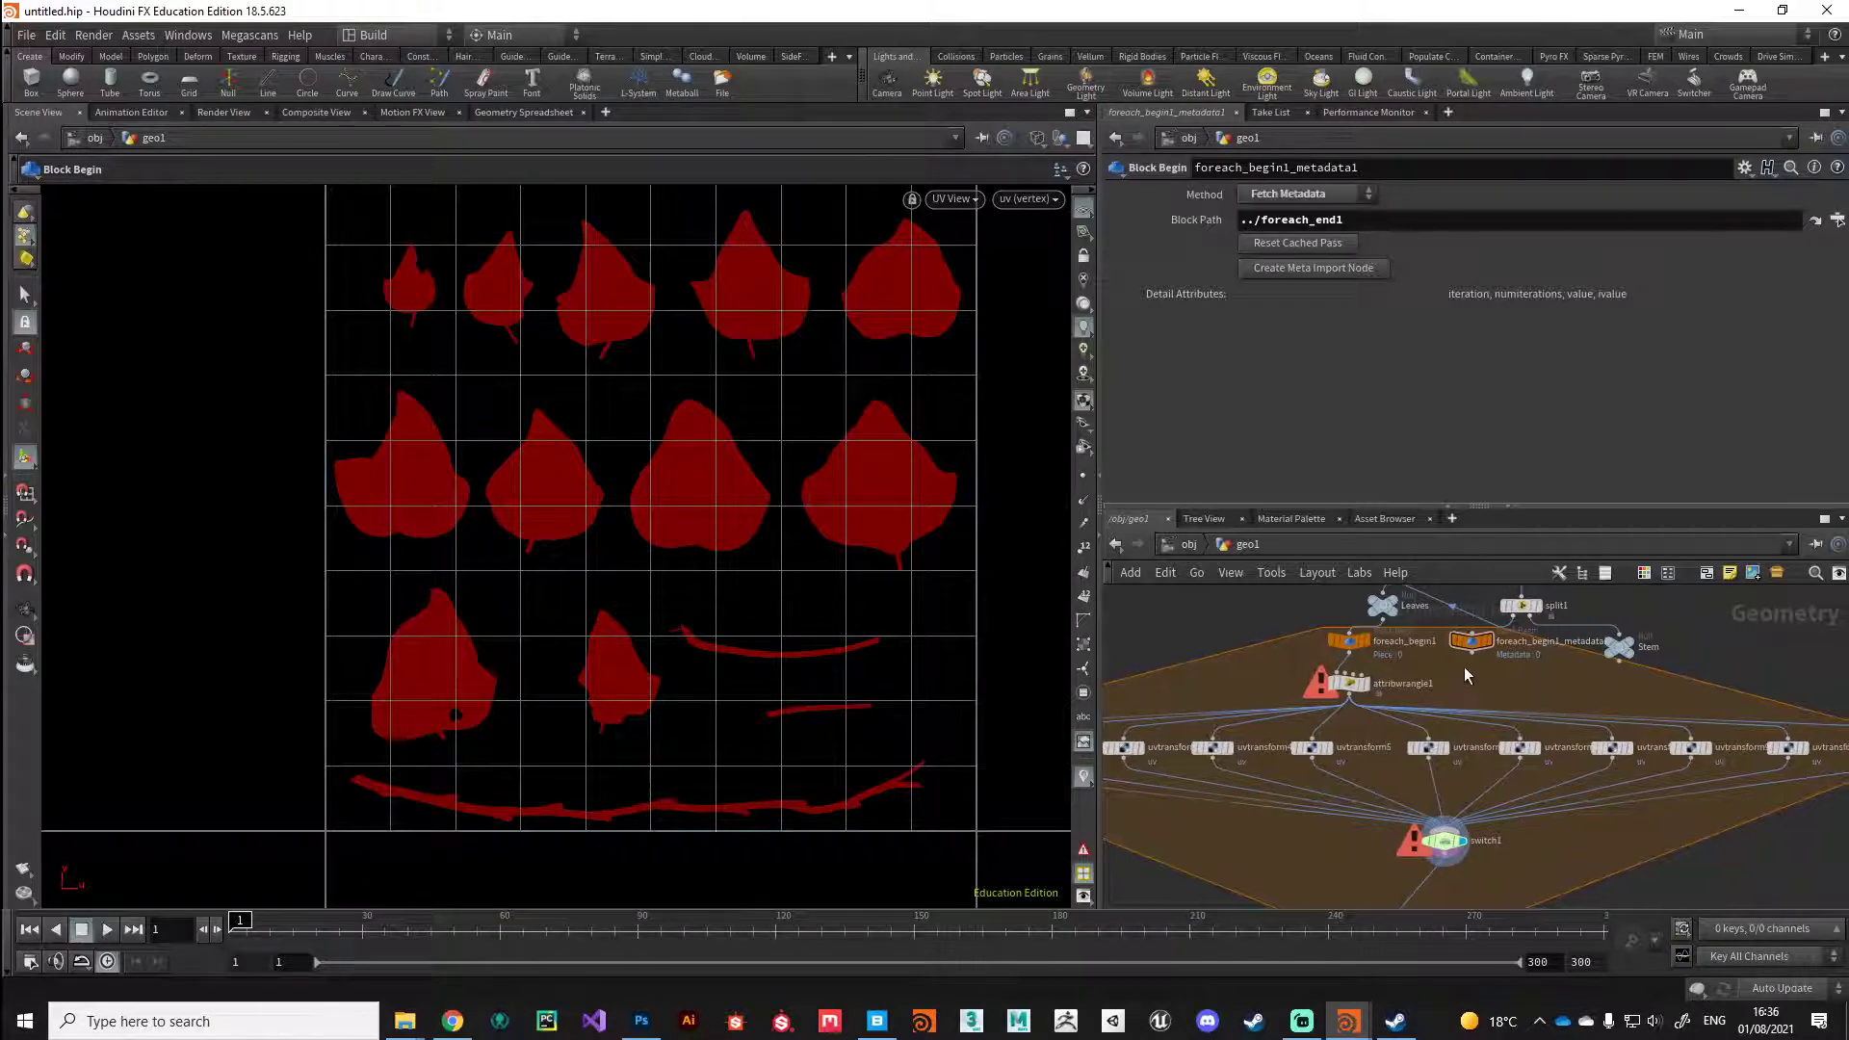
{"action": "scroll", "coordinate": [1444, 665], "scroll_direction": "up", "scroll_amount": 3}
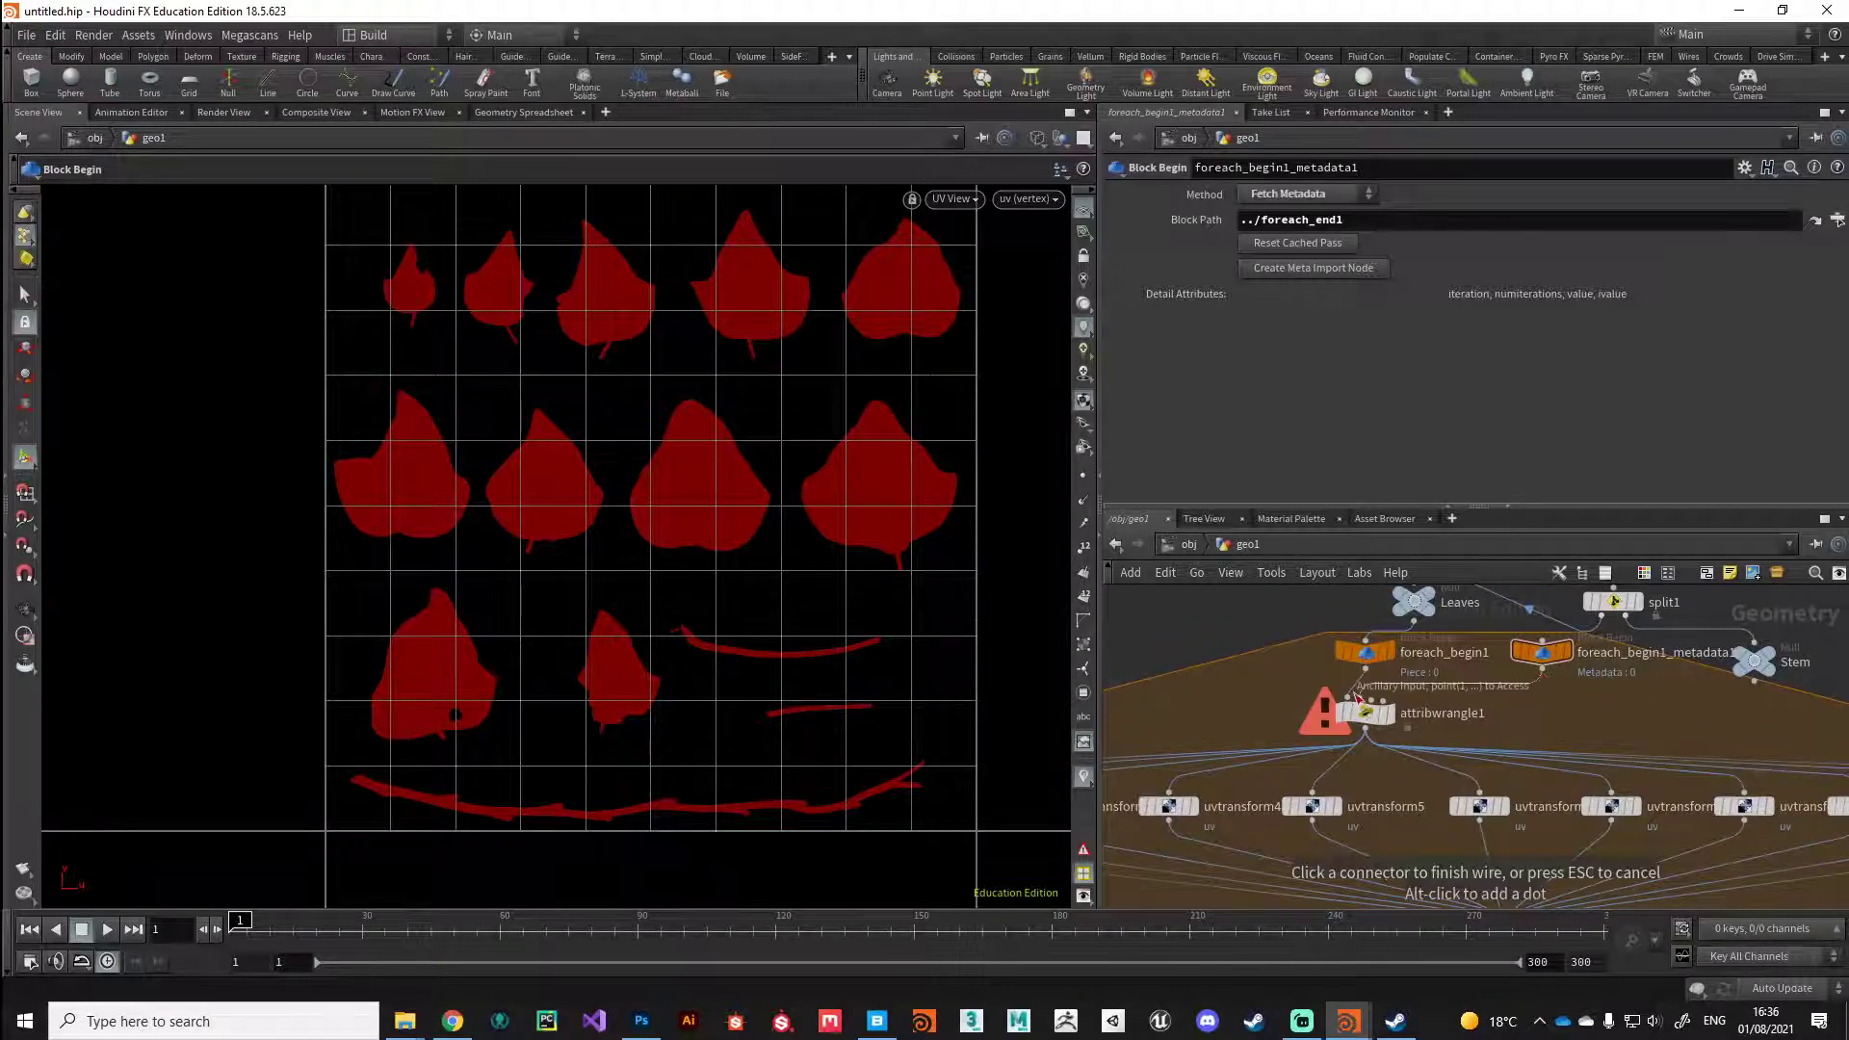
{"action": "left_click", "coordinate": [1367, 717]}
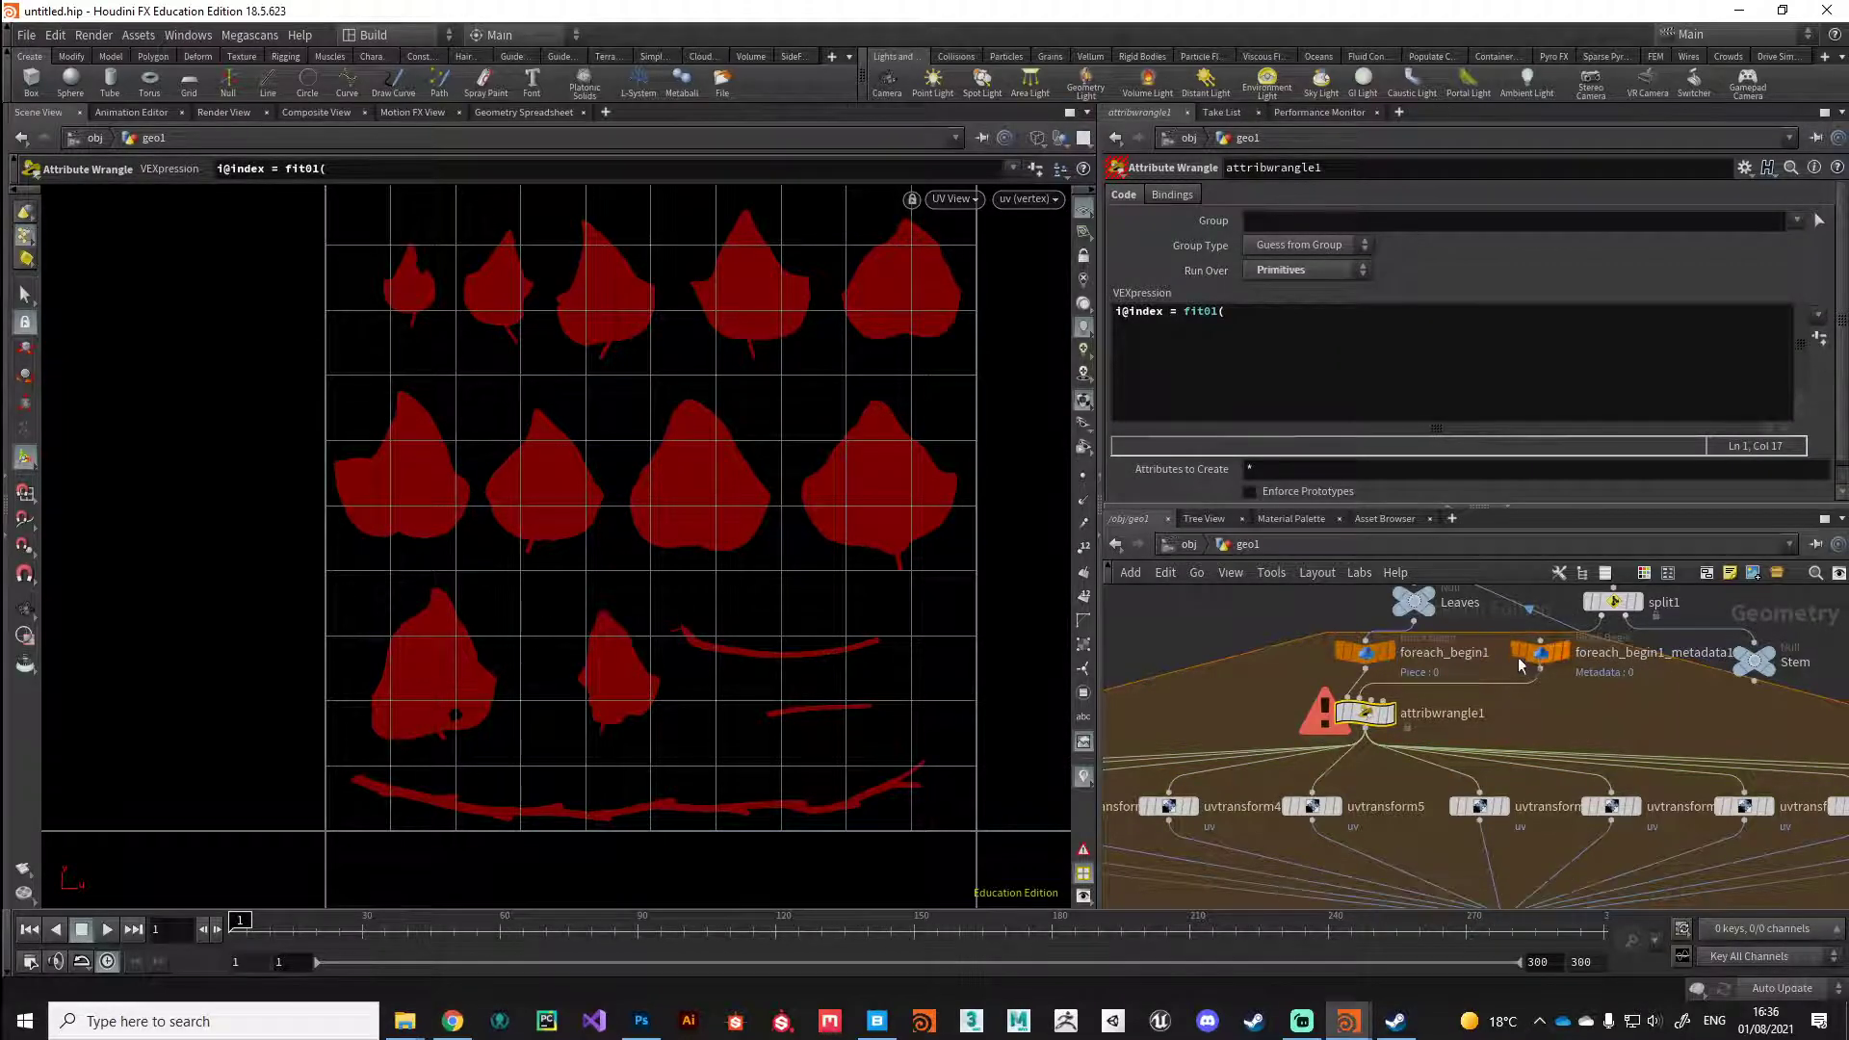
Step: Extend the index expression in attribwrangle1 with rand(detail(1, "iteration", 0) * 4223) as the value that fit01 remaps
{"action": "left_click", "coordinate": [1255, 316]}
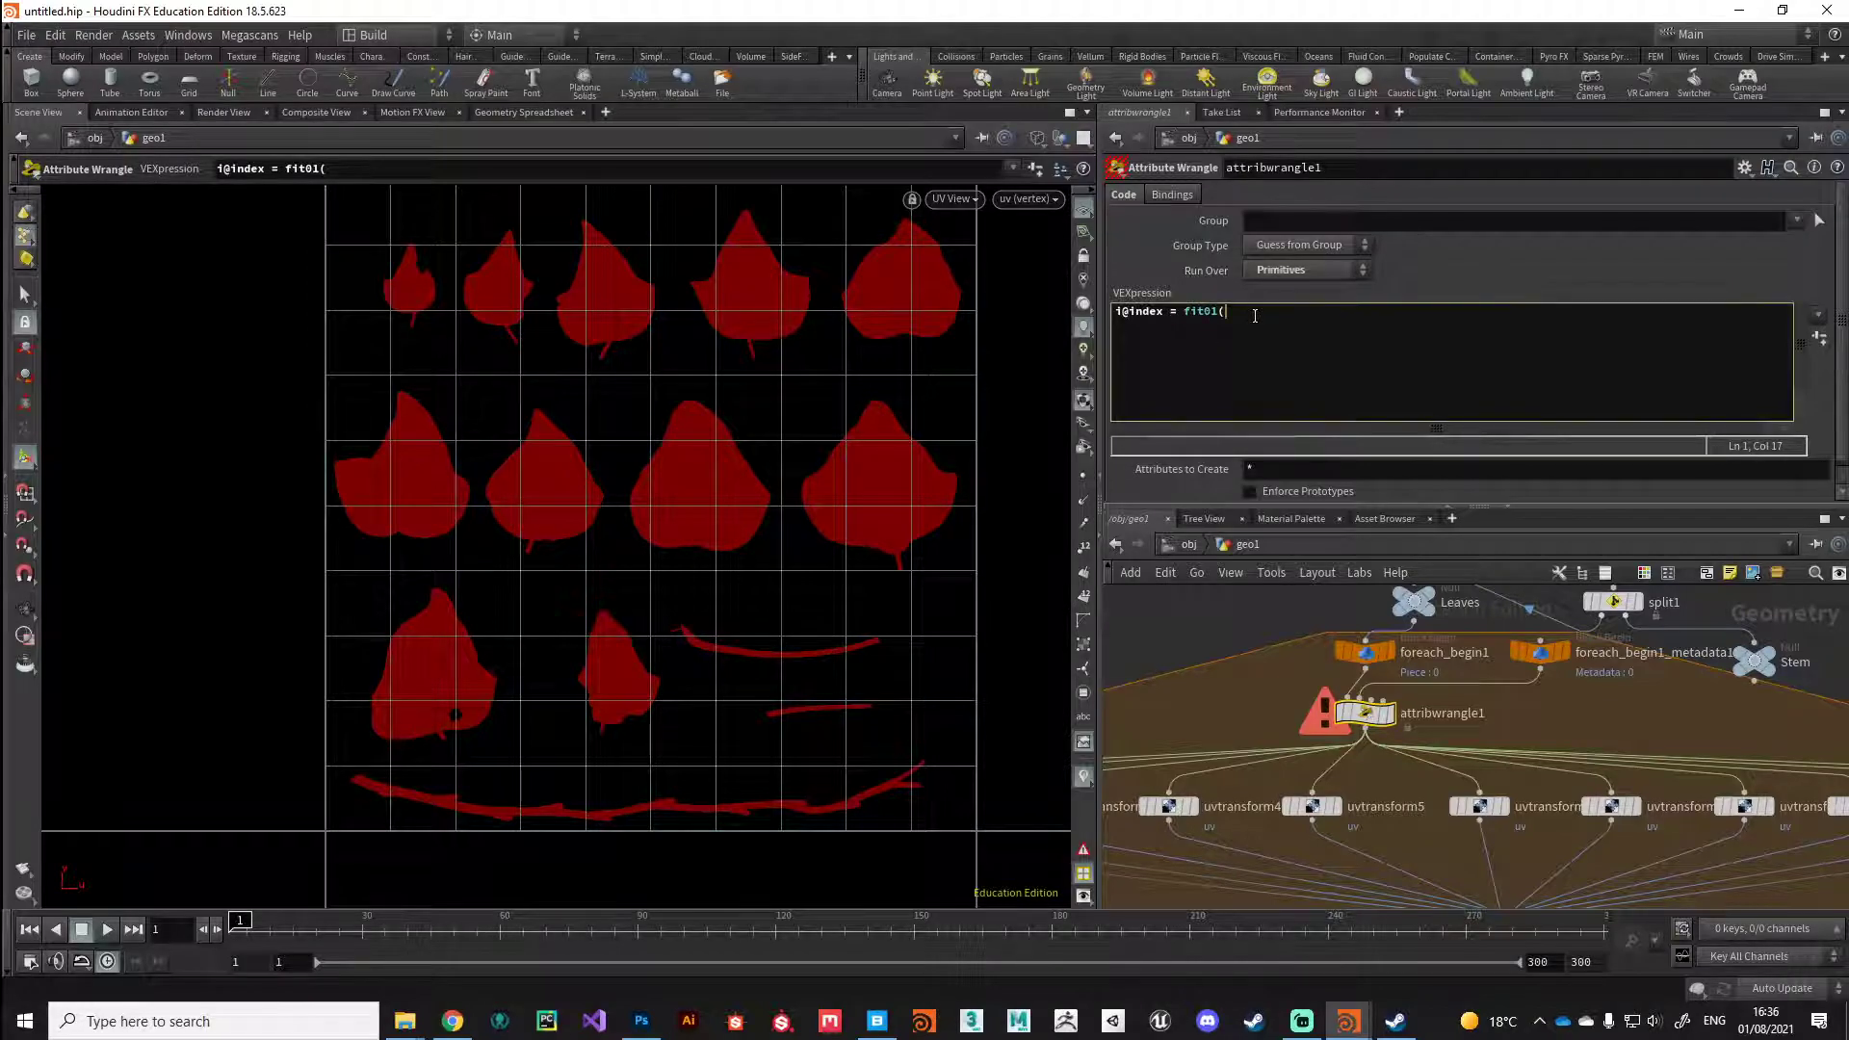
{"action": "type", "text": "rand("}
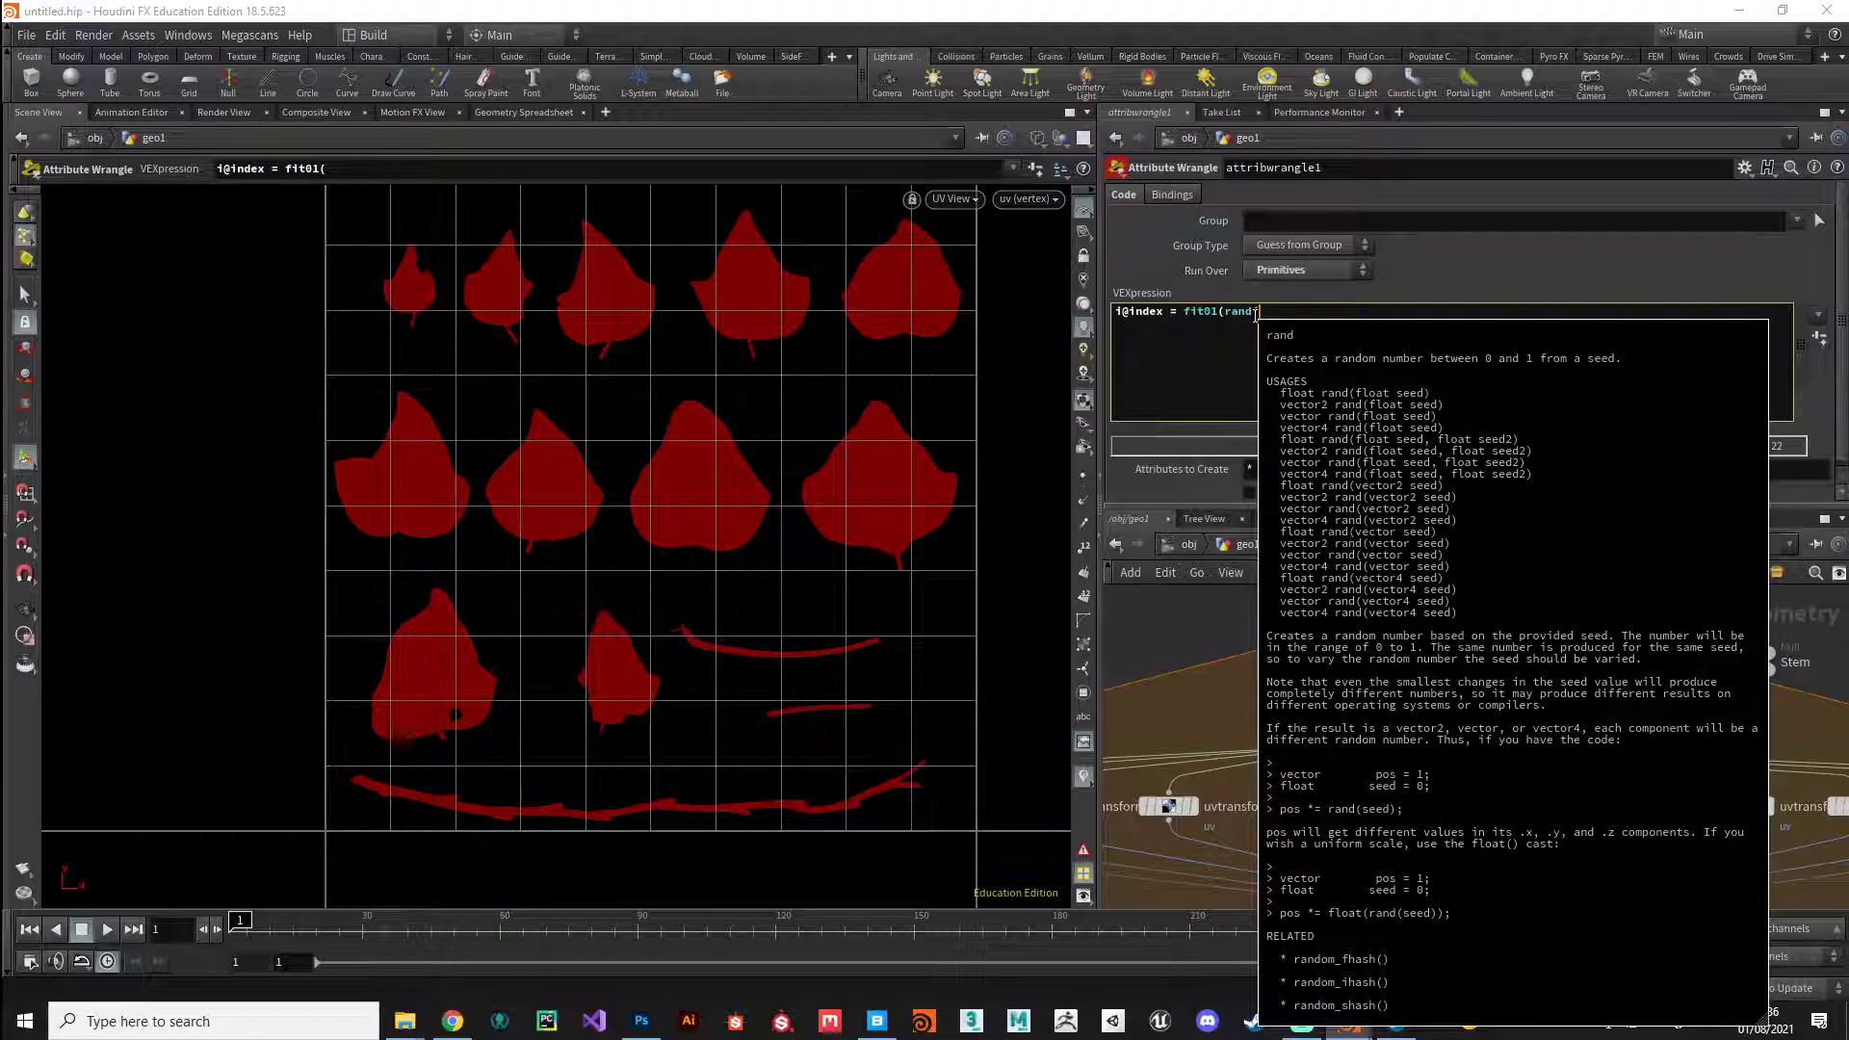
{"action": "type", "text": "detail(1, \"iteration\", 0) * "}
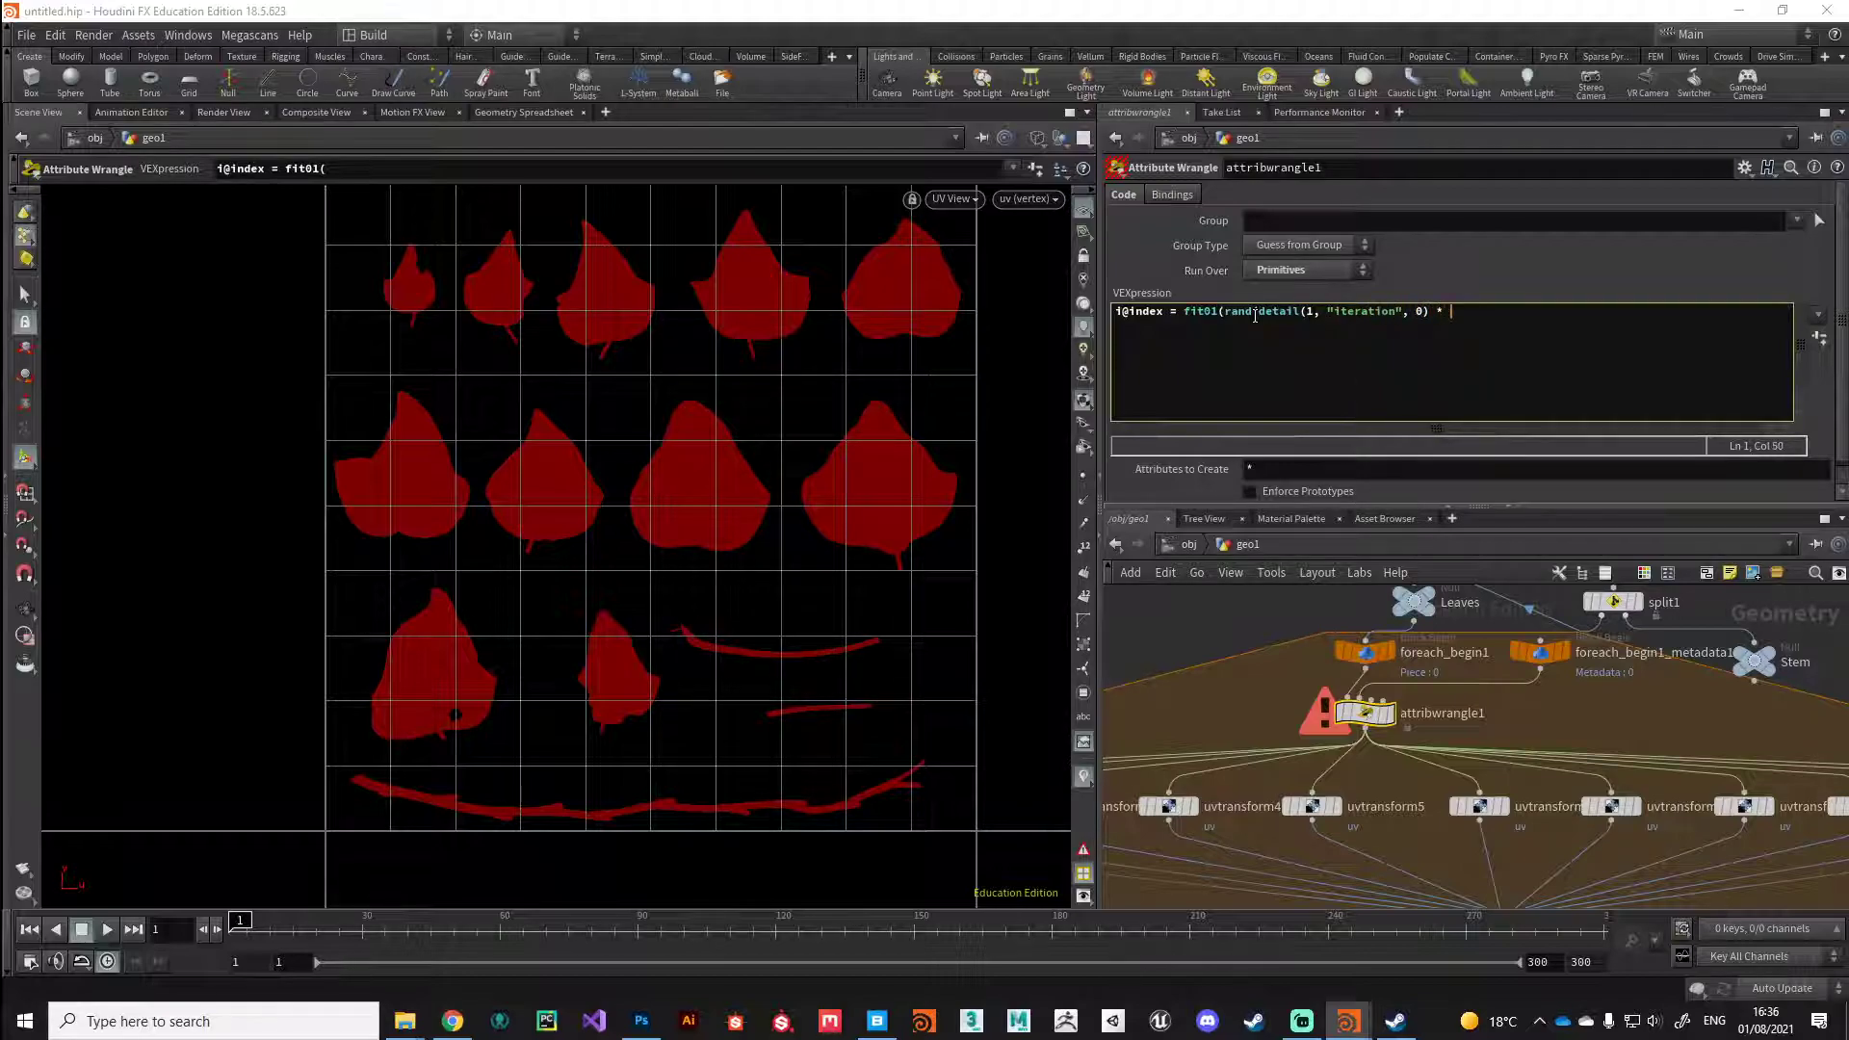
{"action": "type", "text": "4223)"}
{"action": "left_click_drag", "start_coordinate": [1224, 312], "coordinate": [1253, 313]}
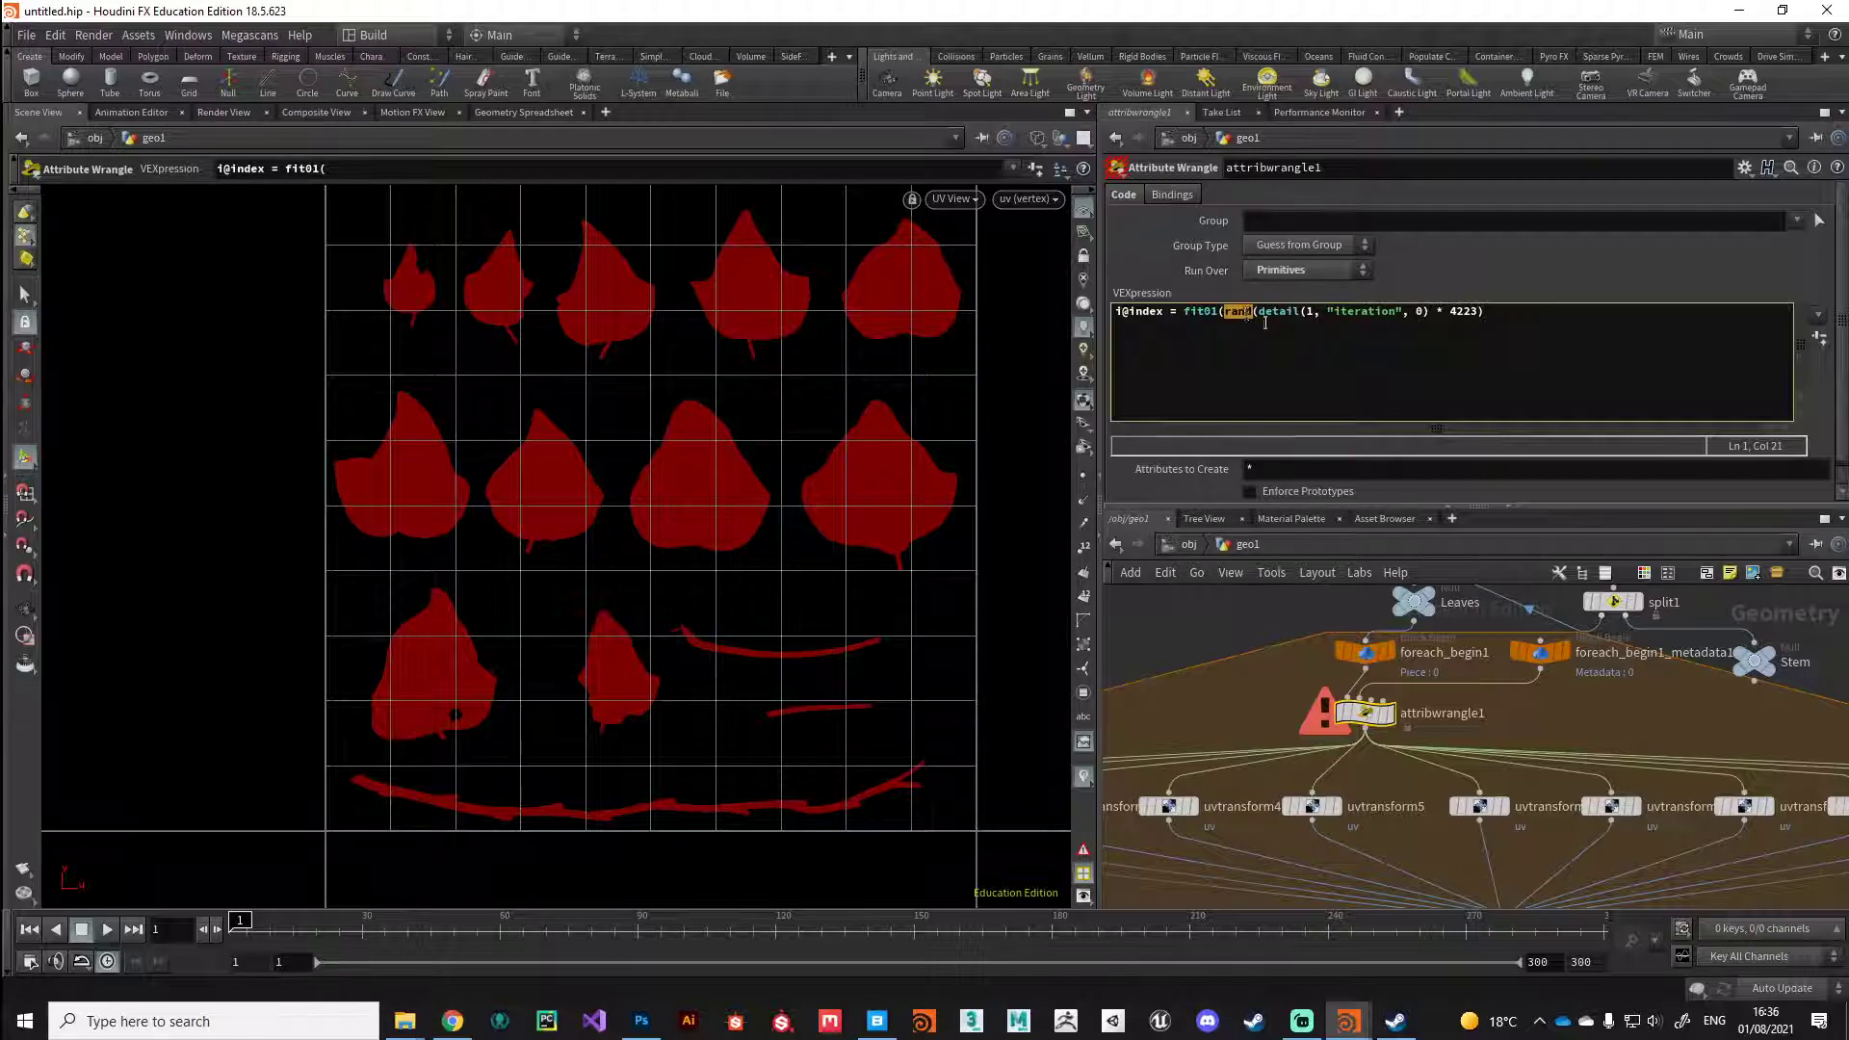
{"action": "left_click_drag", "start_coordinate": [1258, 313], "coordinate": [1423, 314]}
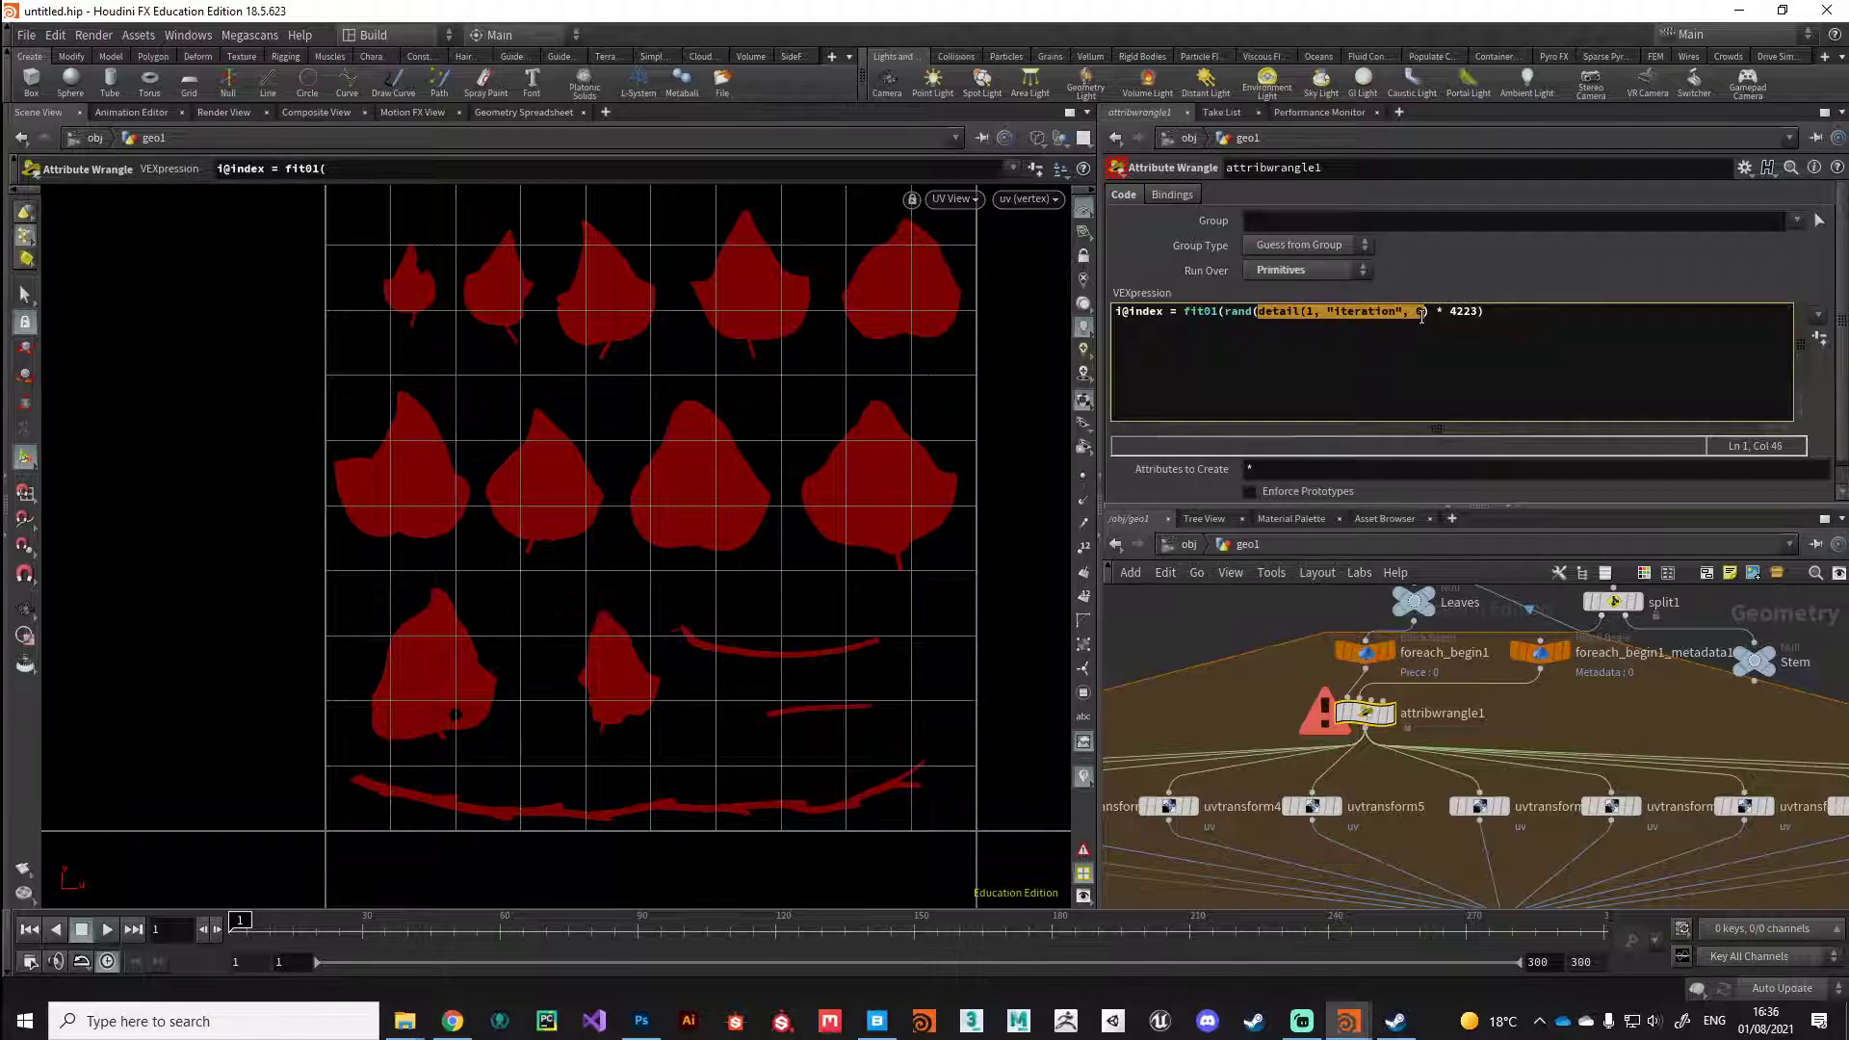
{"action": "scroll", "coordinate": [1483, 708], "scroll_direction": "down", "scroll_amount": 4}
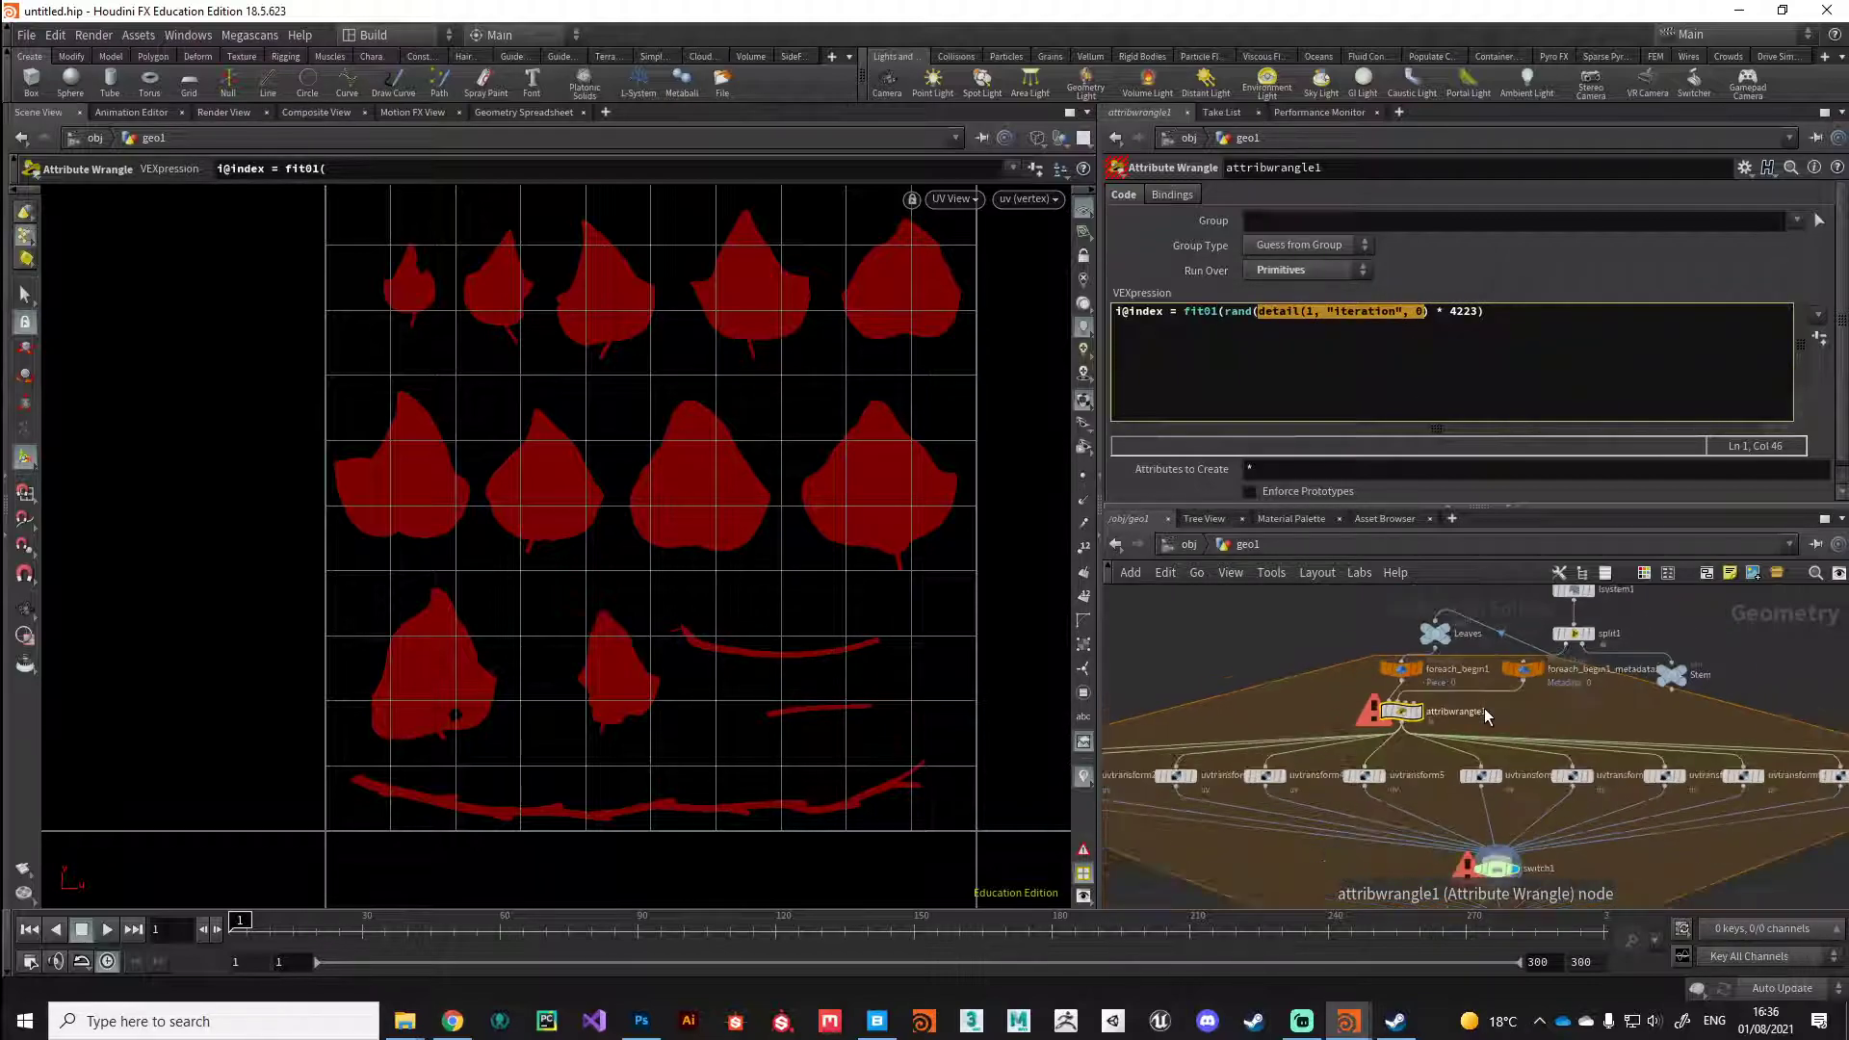
{"action": "mouse_move", "coordinate": [1441, 634]}
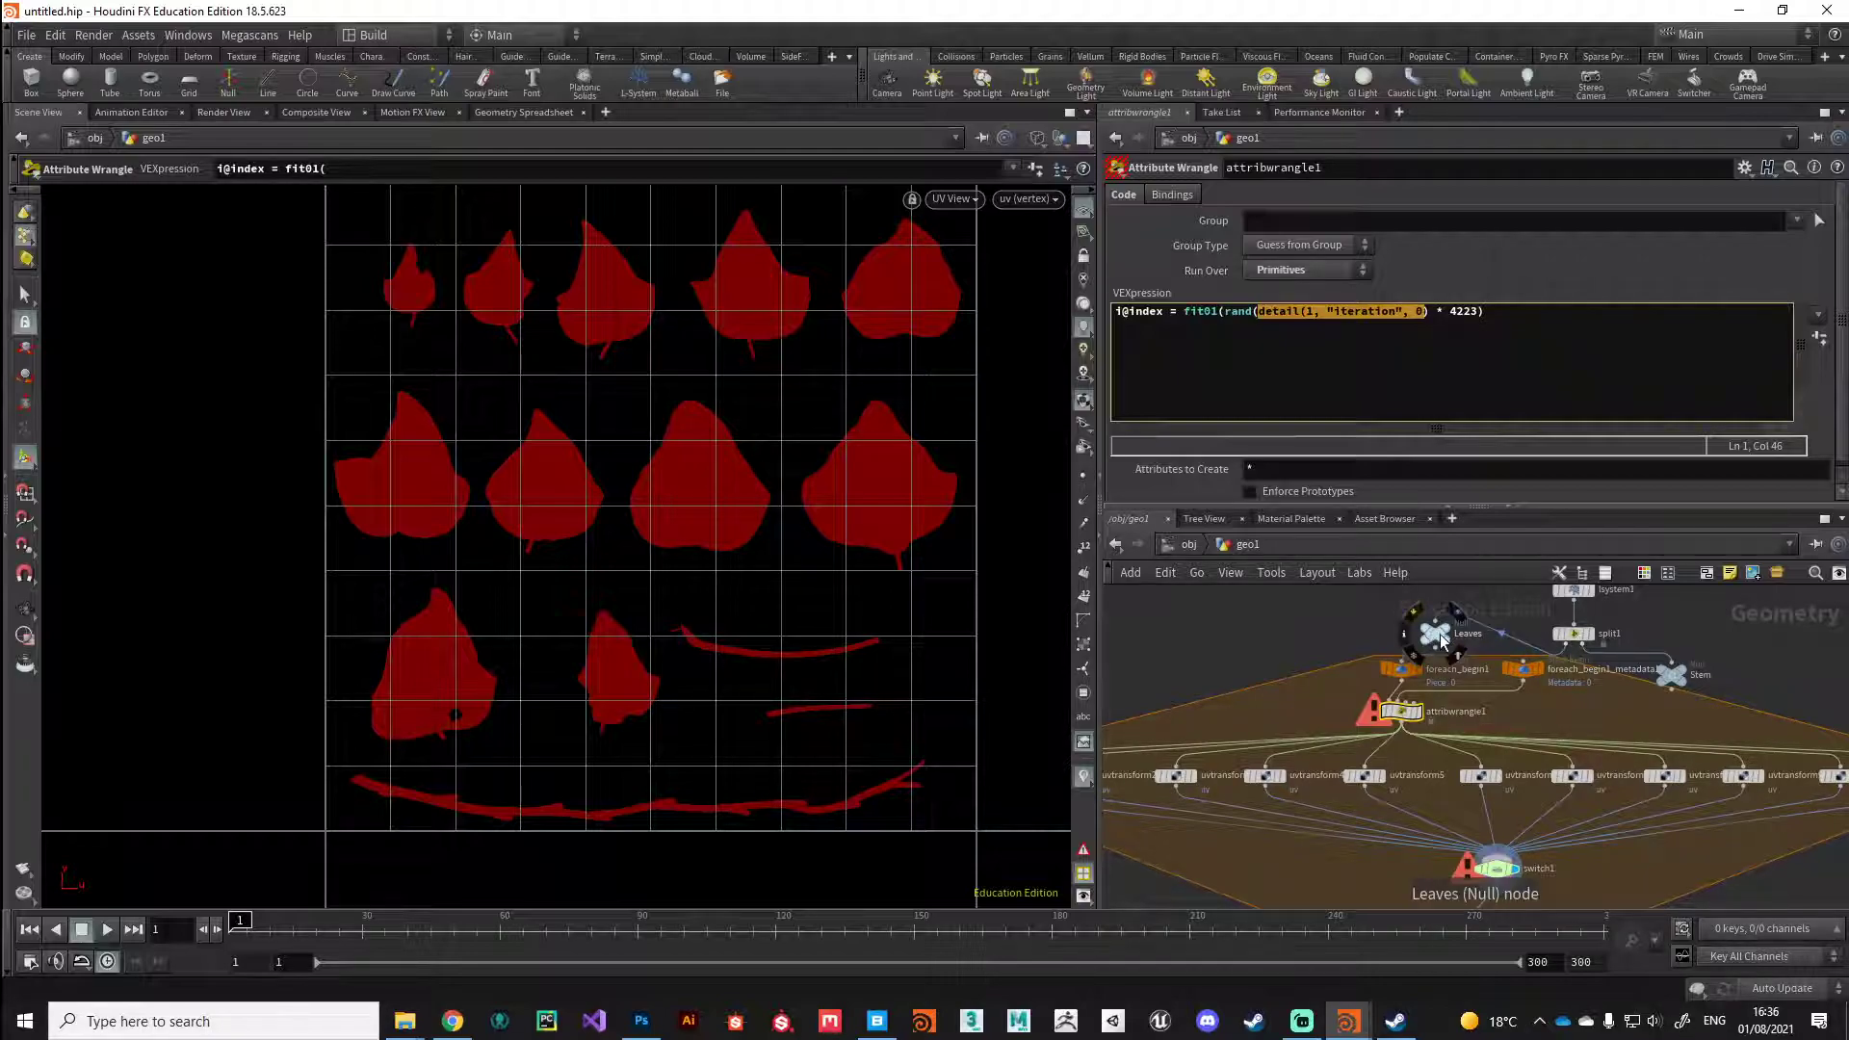
{"action": "left_click", "coordinate": [1435, 621]}
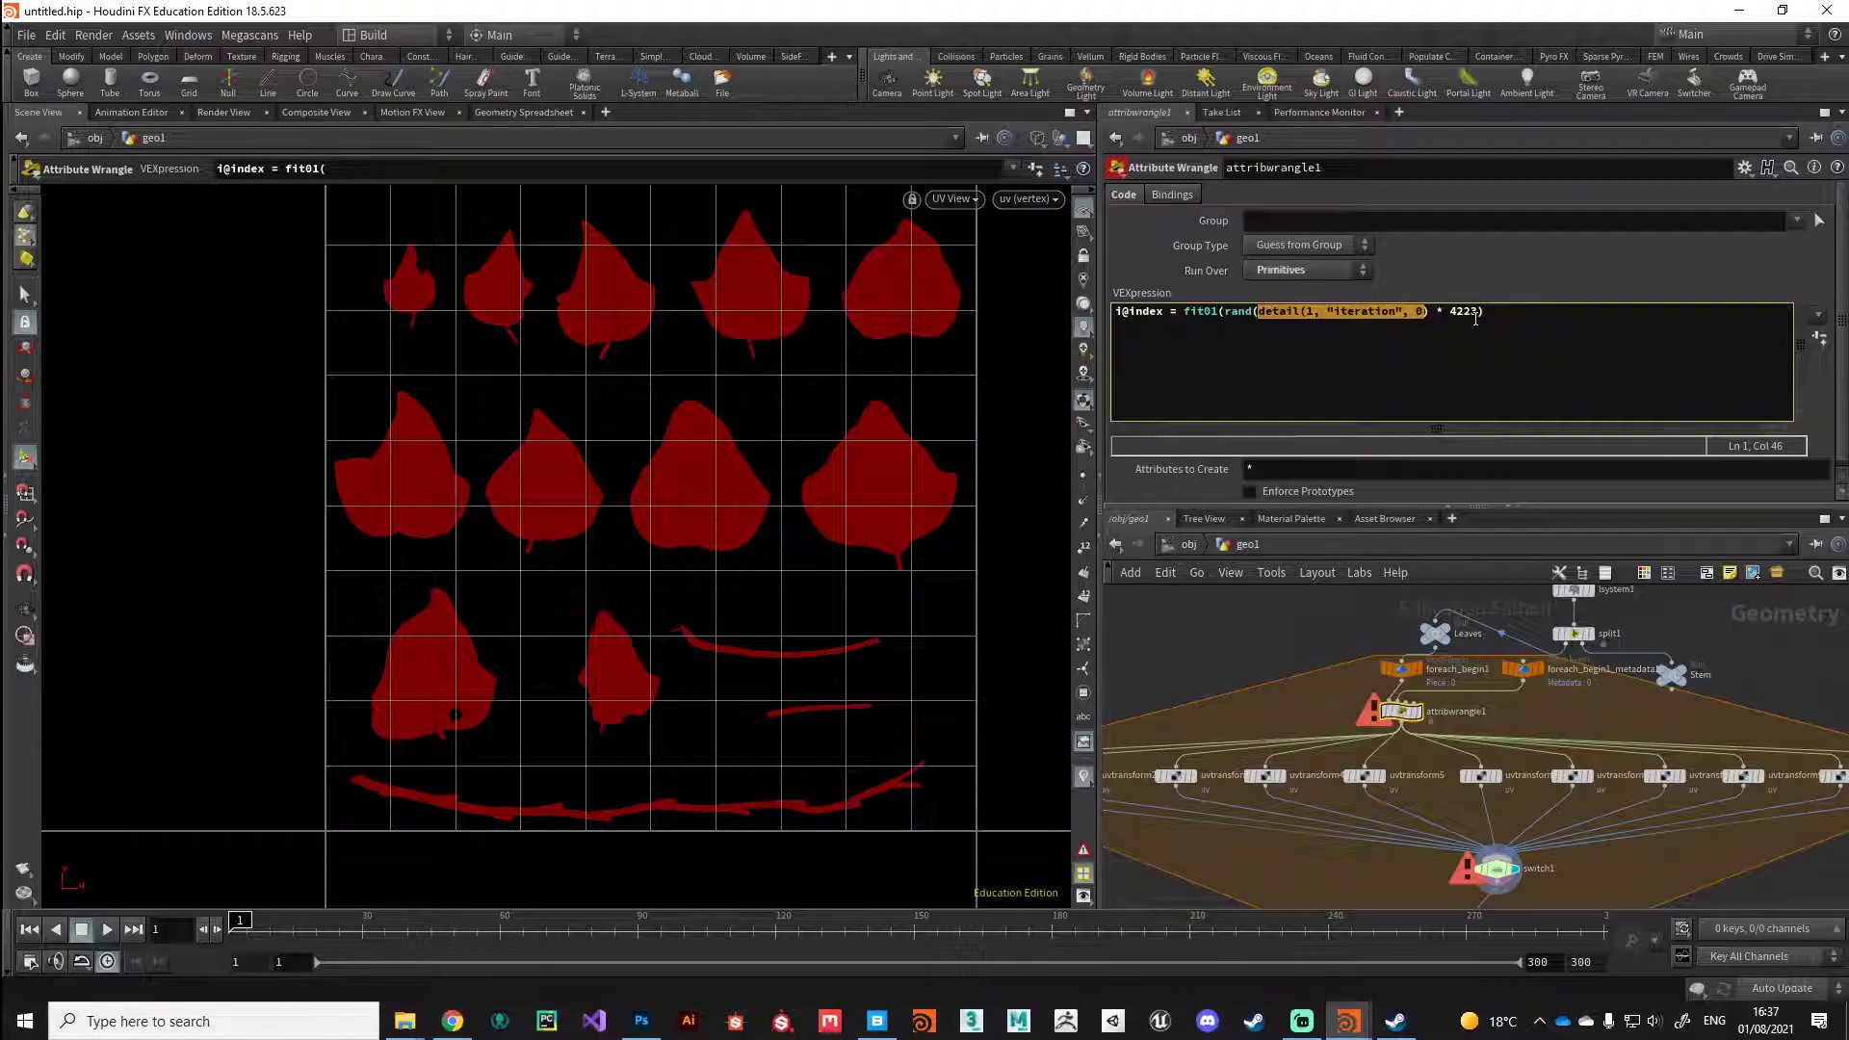
Step: Complete the fit01 call with an output range of 0 to 11, ending the line with a semicolon
{"action": "left_click", "coordinate": [1496, 319]}
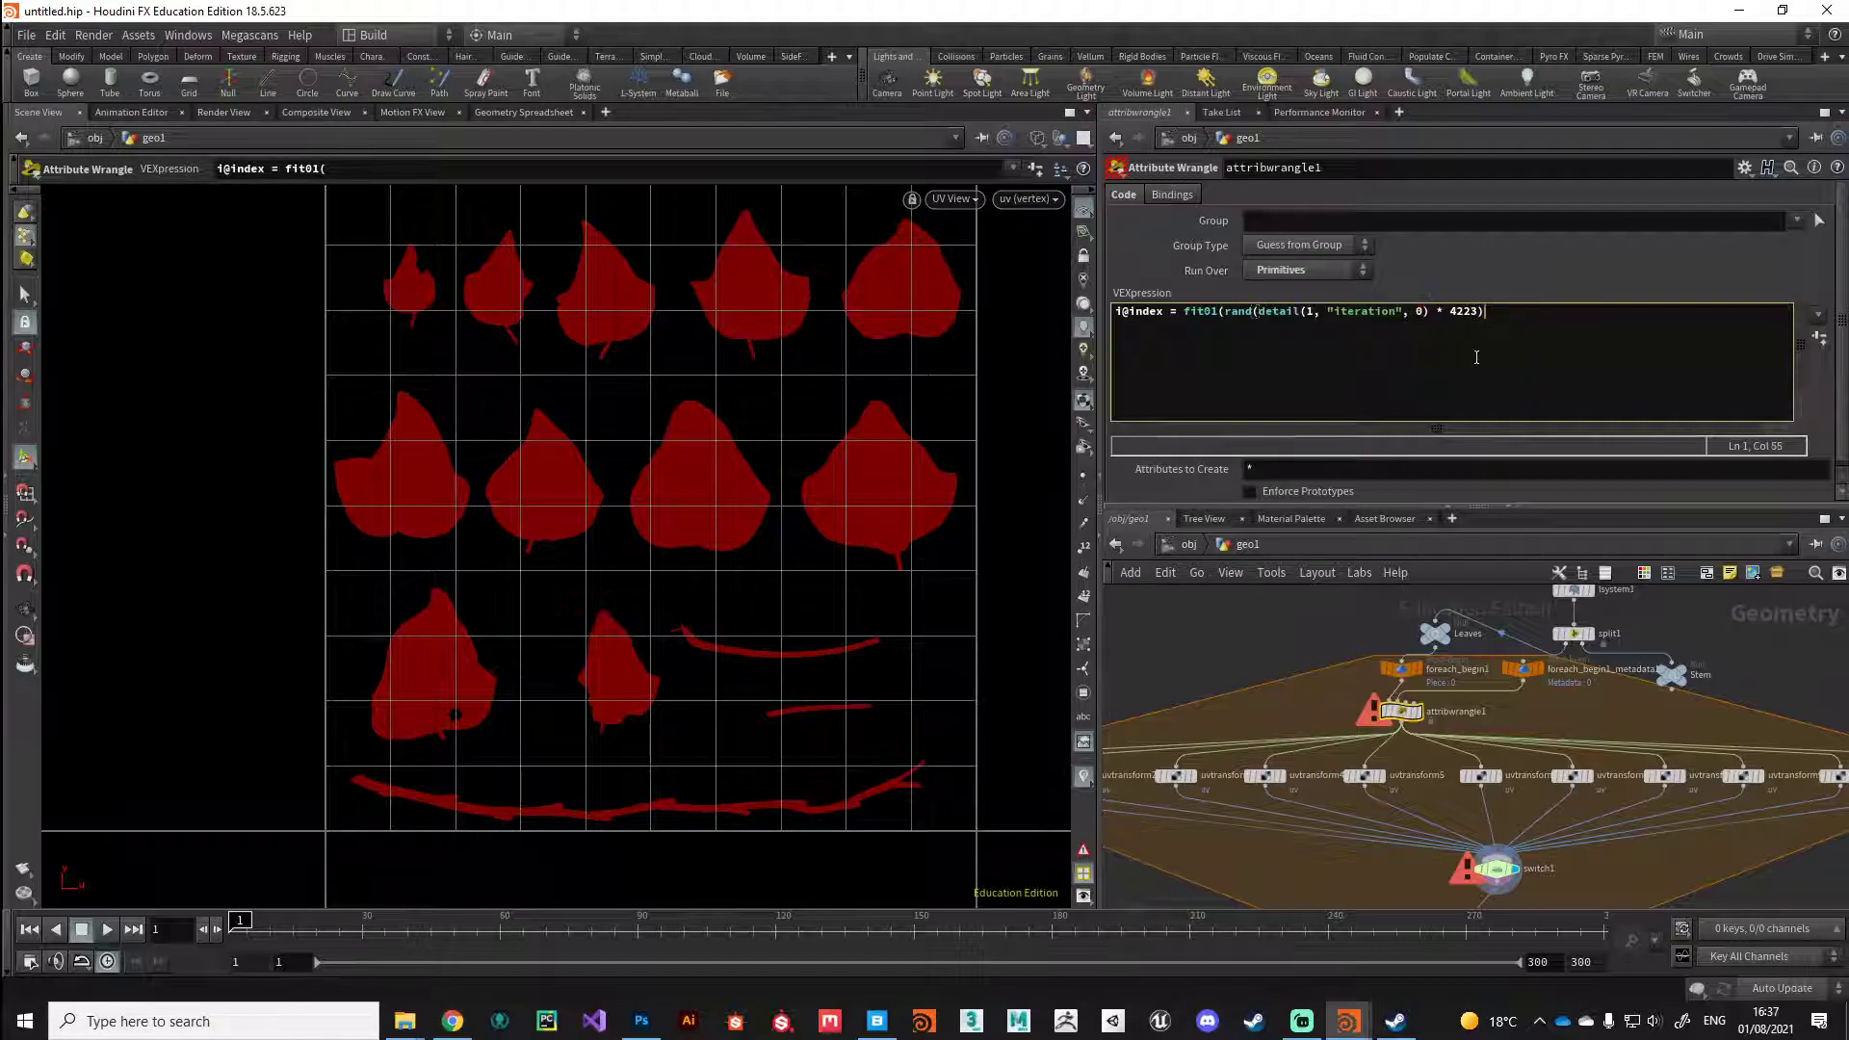
{"action": "type", "text": ", "}
{"action": "type", "text": "0"}
{"action": "type", "text": ", 10"}
{"action": "type", "text": ")"}
{"action": "type", "text": ";"}
{"action": "left_click", "coordinate": [1266, 640]}
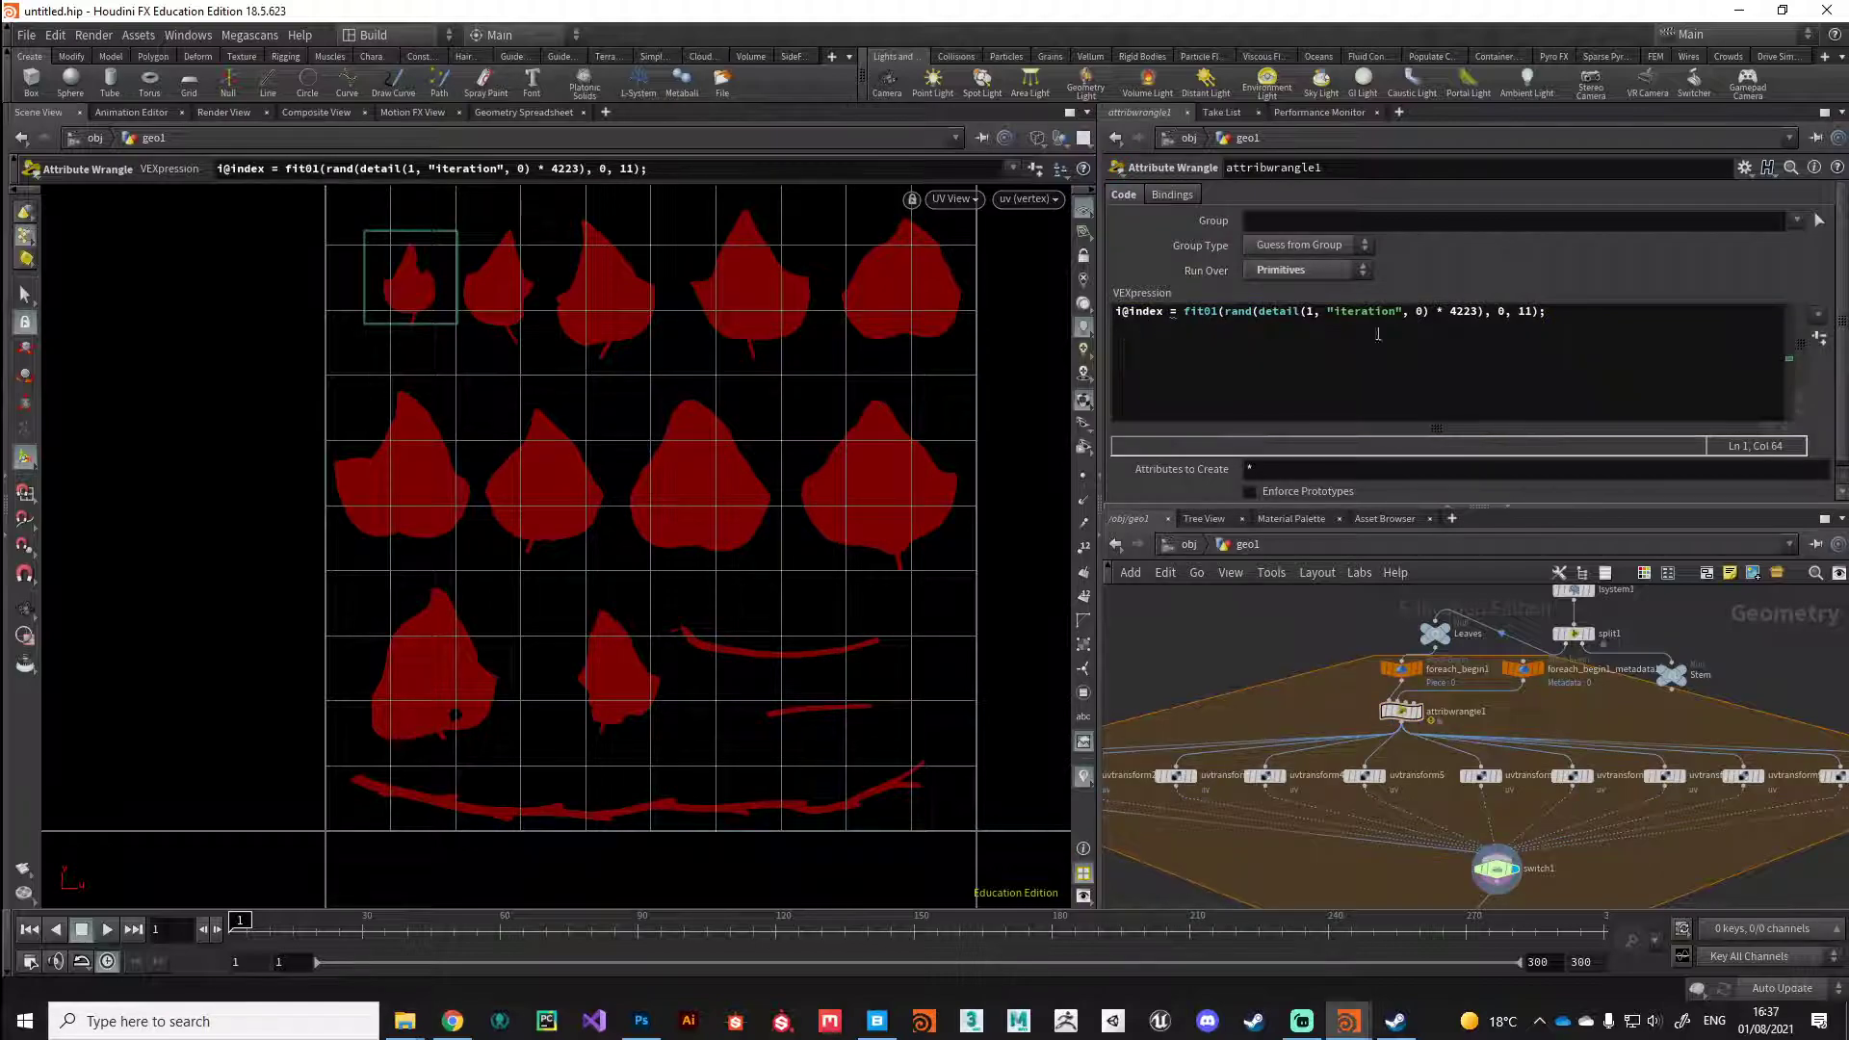
Step: Cast the index value to an integer by inserting (int) in front of fit01
{"action": "left_click_drag", "start_coordinate": [1185, 311], "coordinate": [1545, 311]}
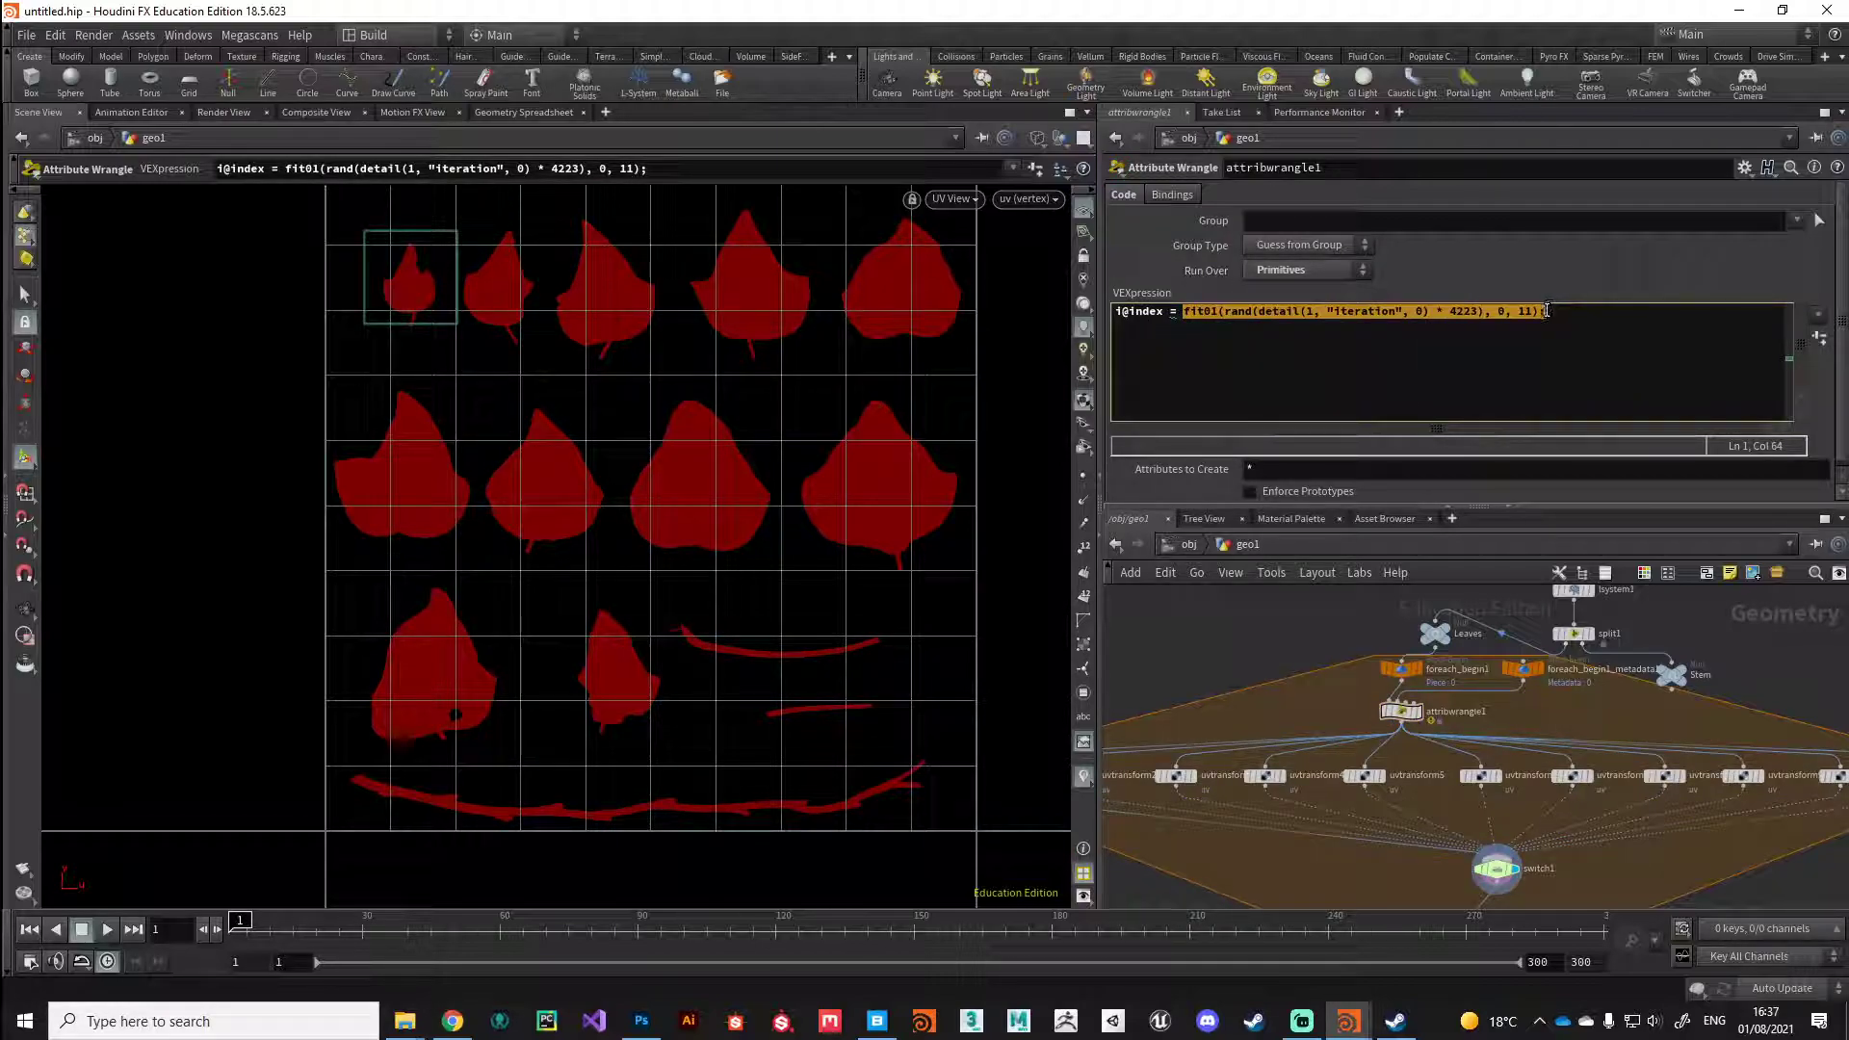
{"action": "left_click", "coordinate": [1184, 313]}
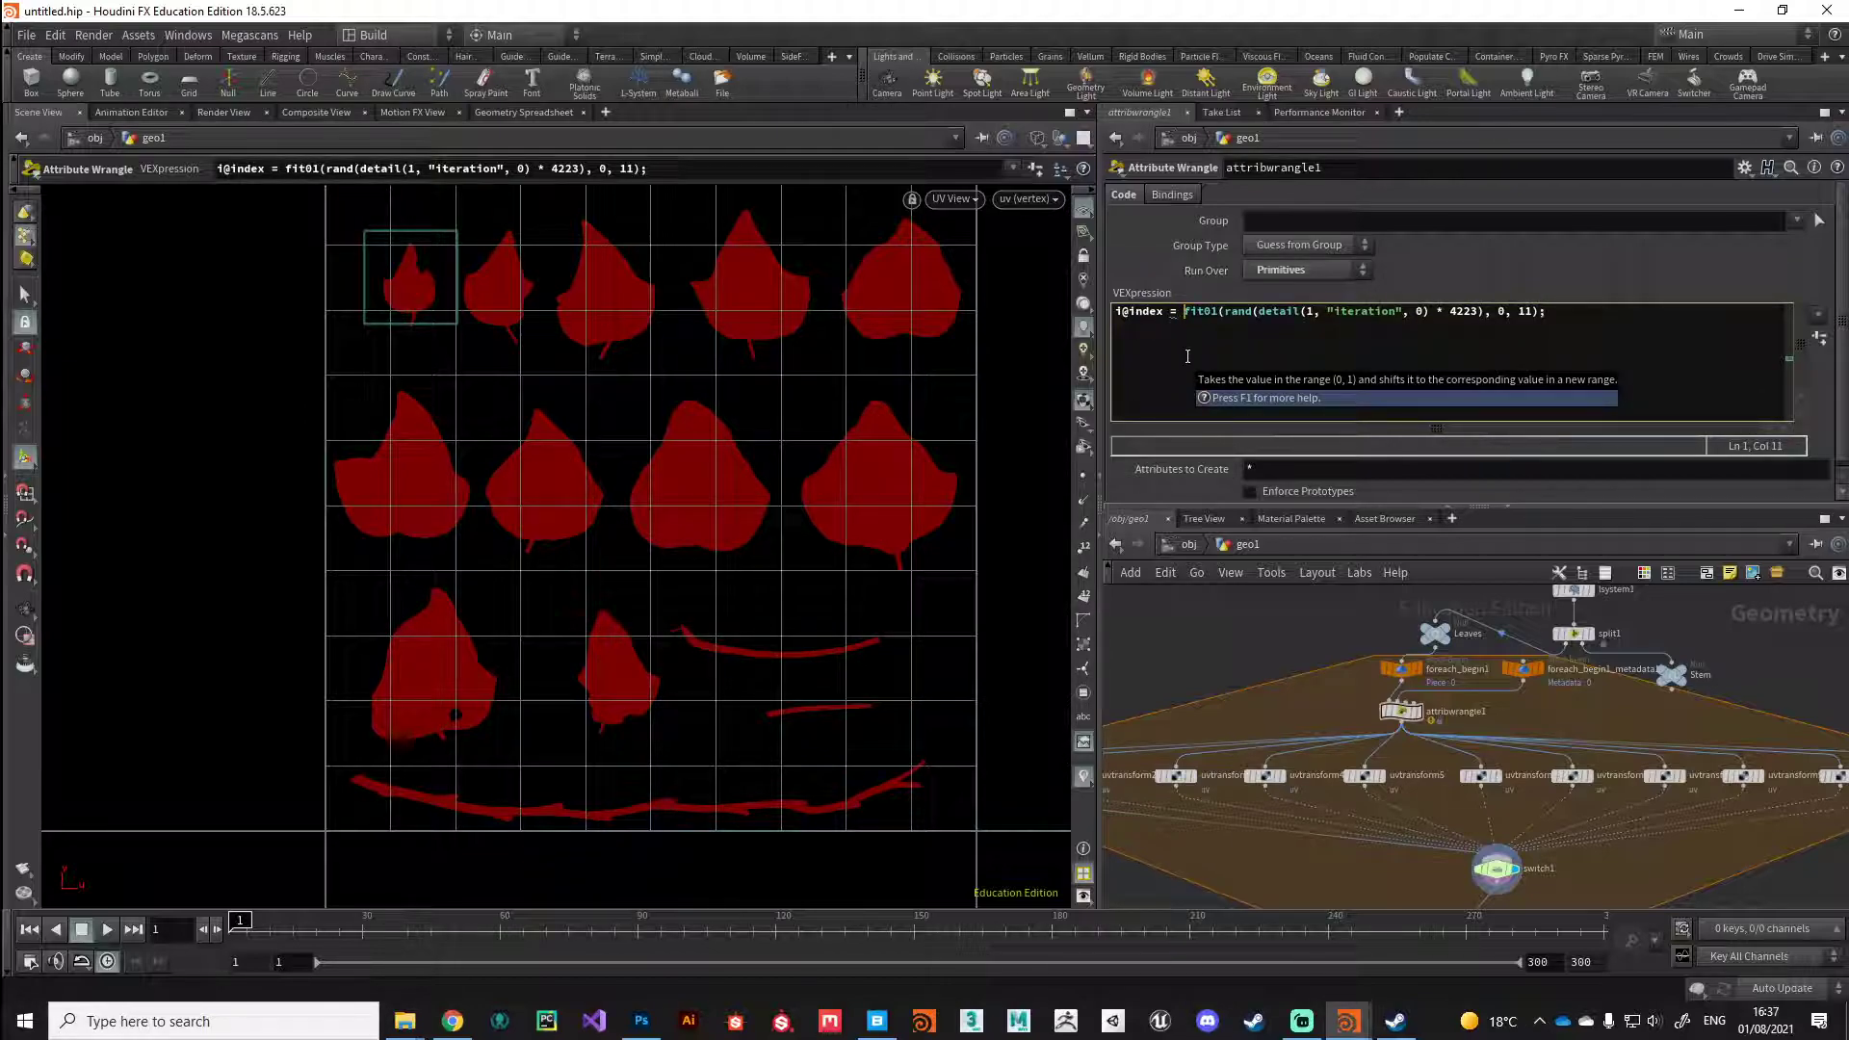
{"action": "type", "text": "fl"}
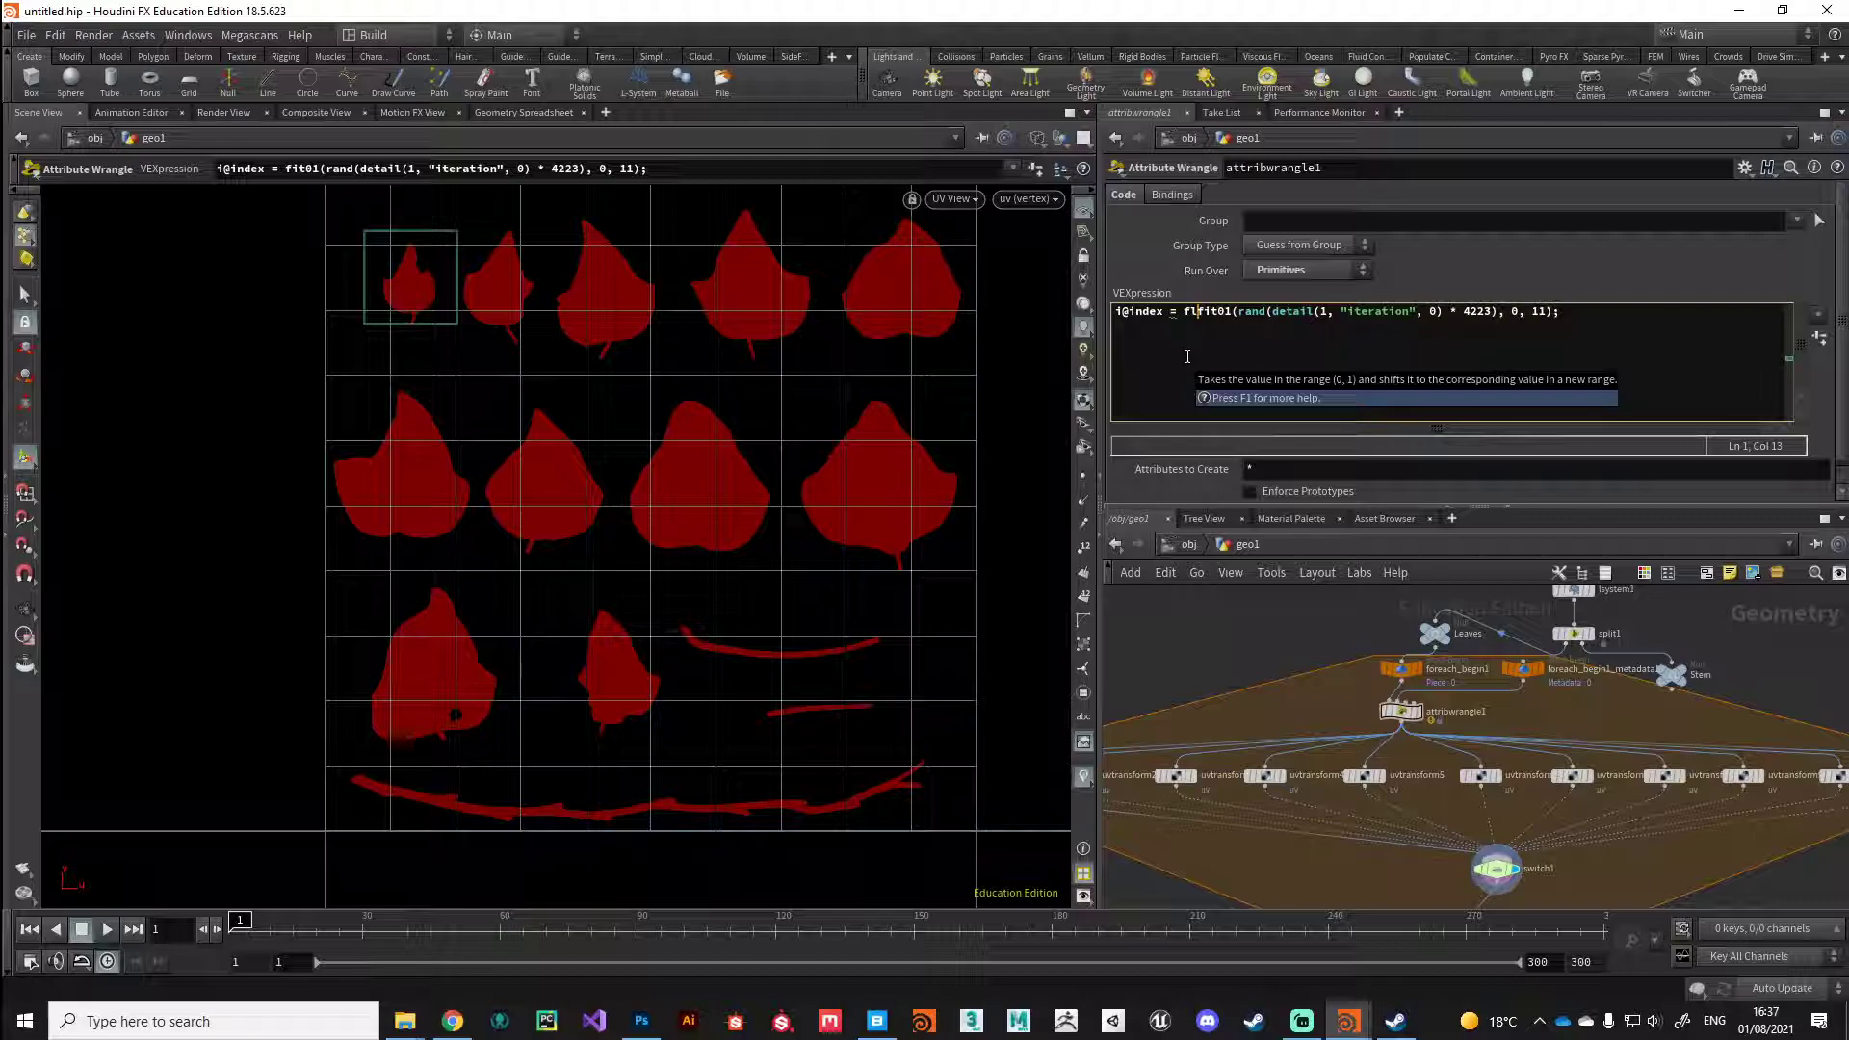
{"action": "key", "text": "BackSpace"}
{"action": "key", "text": "BackSpace"}
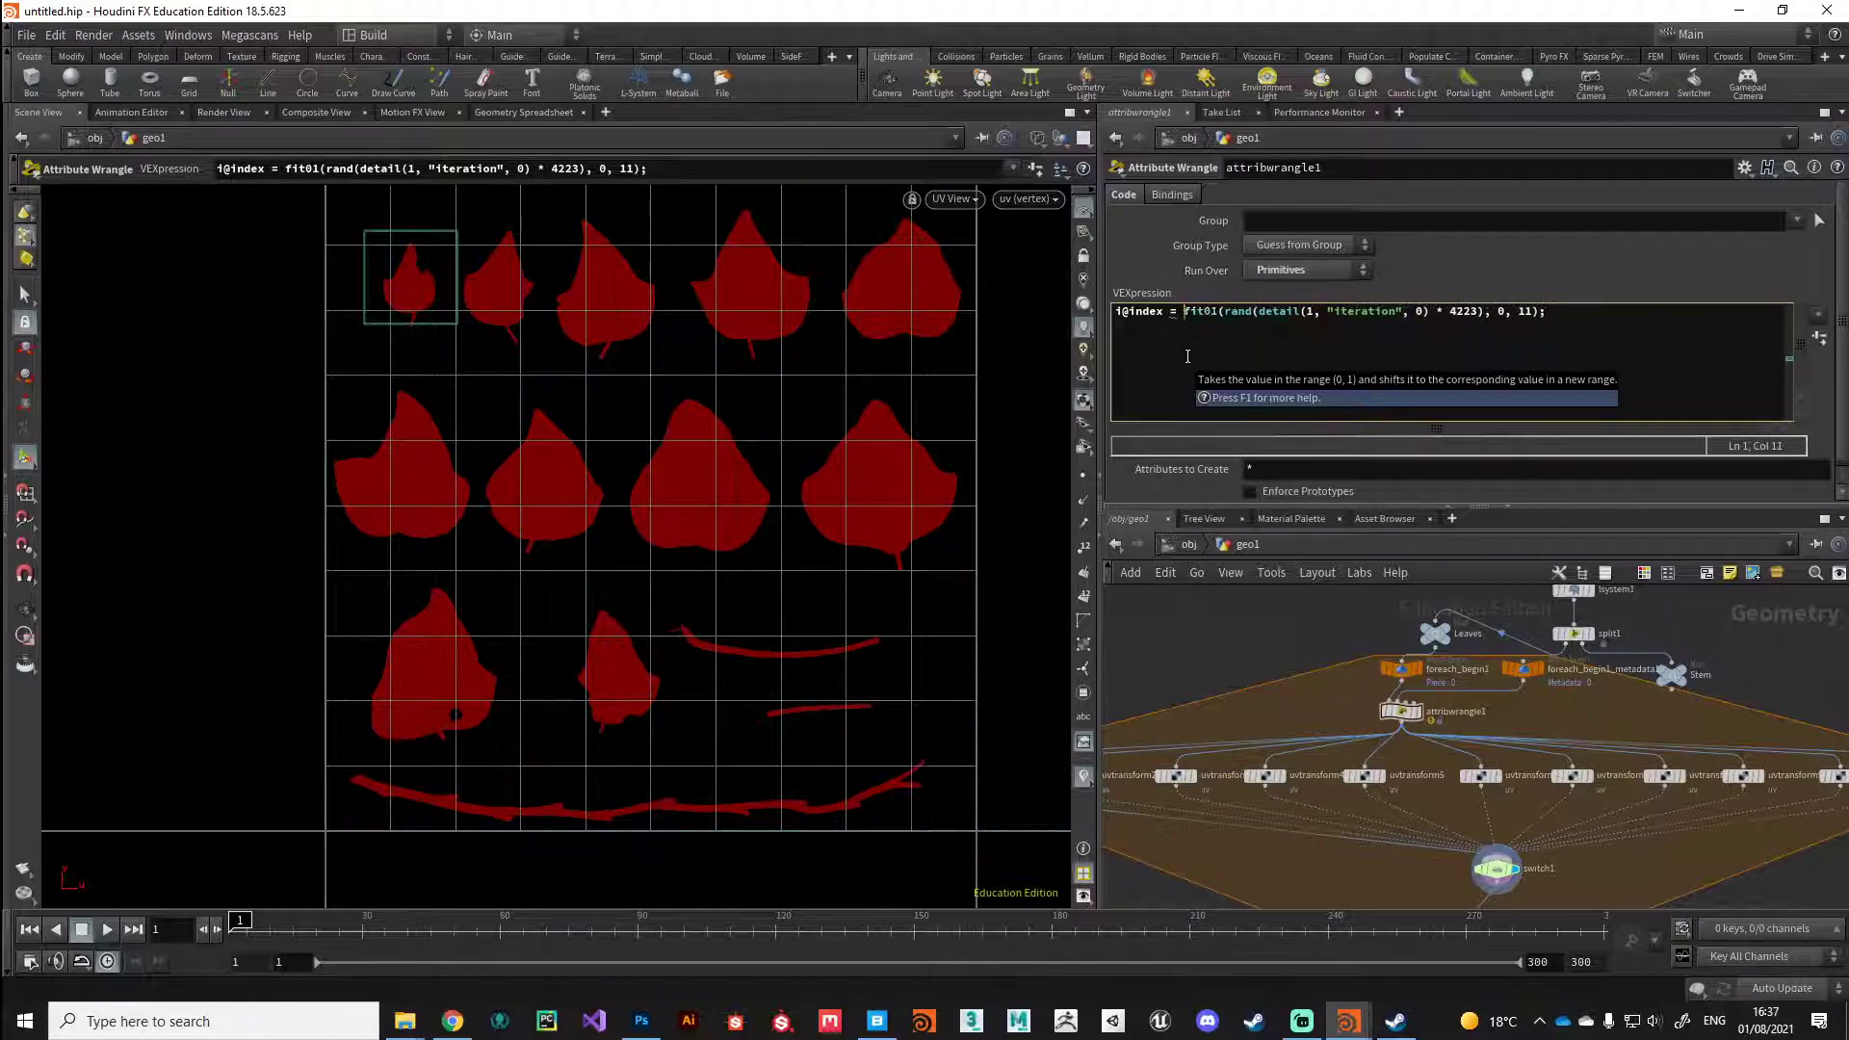
{"action": "type", "text": "(int)"}
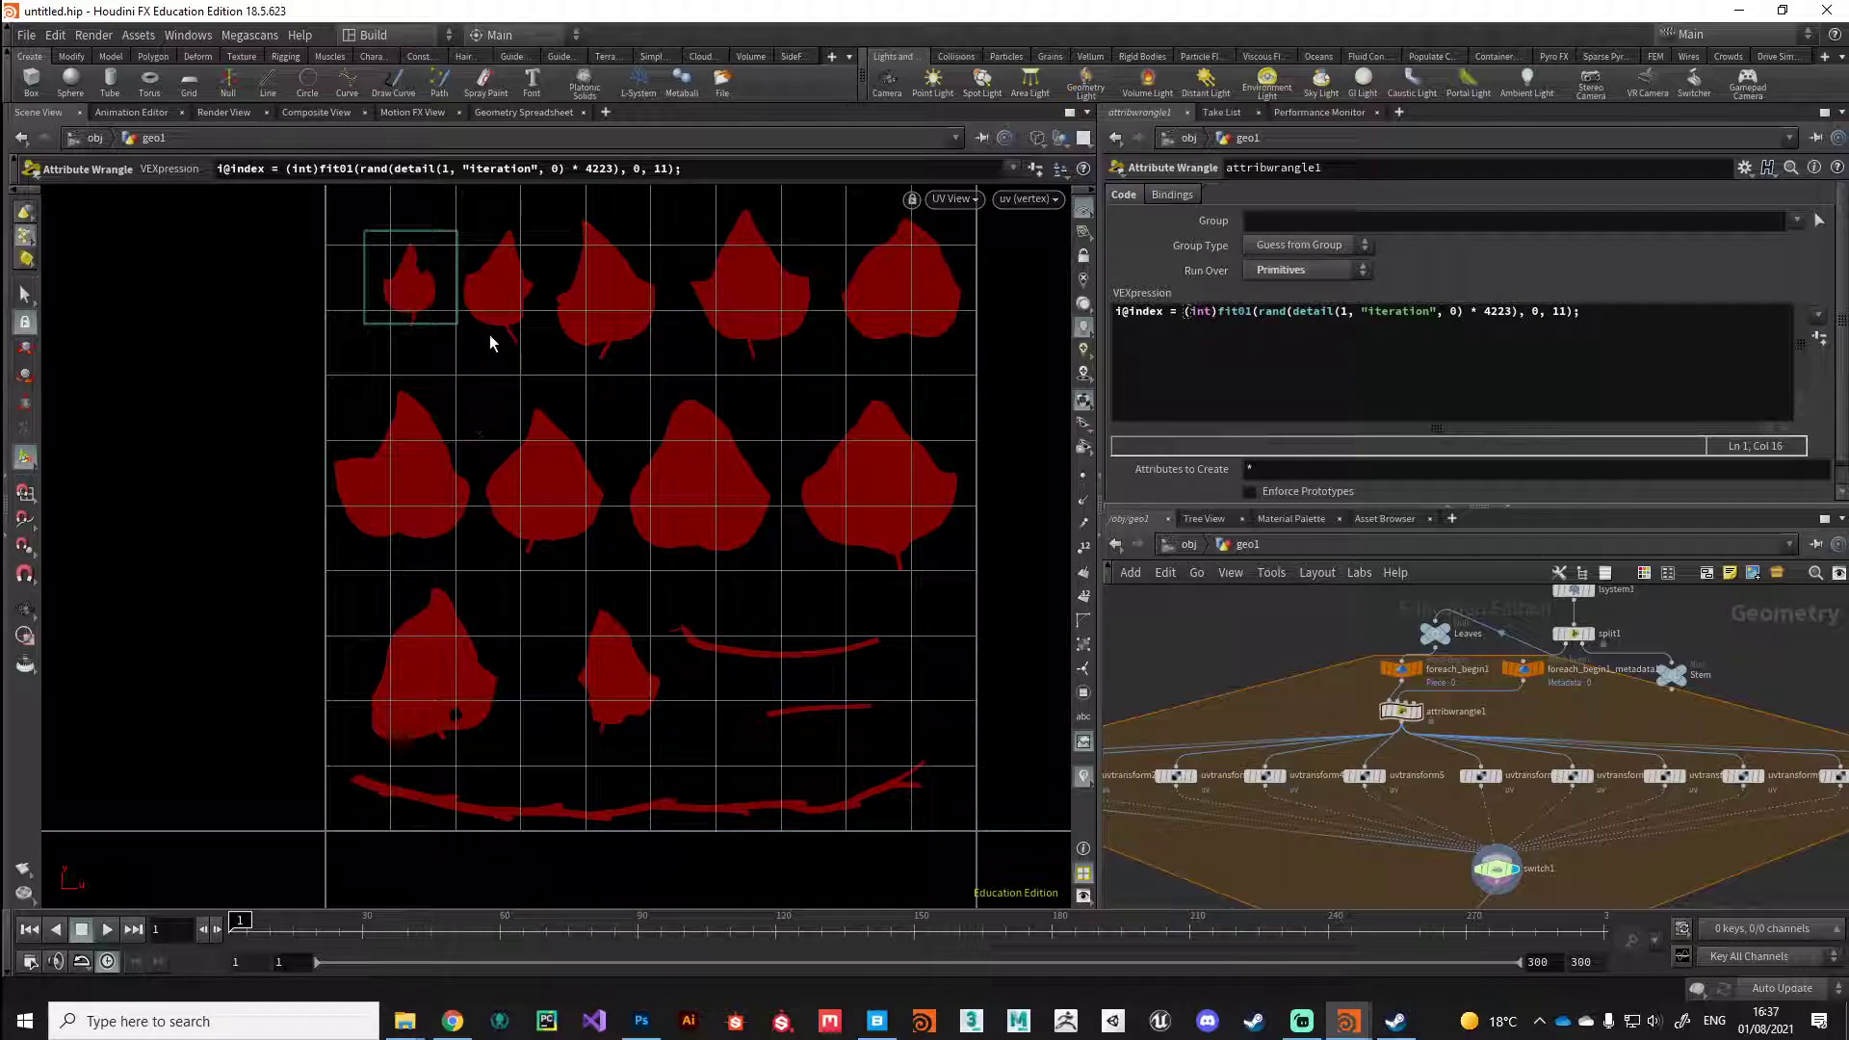
Step: Display foreach_end1 and check its primitive attributes in the Geometry Spreadsheet, sorted by index in descending order
{"action": "middle_click_drag", "start_coordinate": [1347, 840], "coordinate": [1391, 623]}
{"action": "left_click", "coordinate": [1510, 758]}
{"action": "left_click", "coordinate": [1514, 761]}
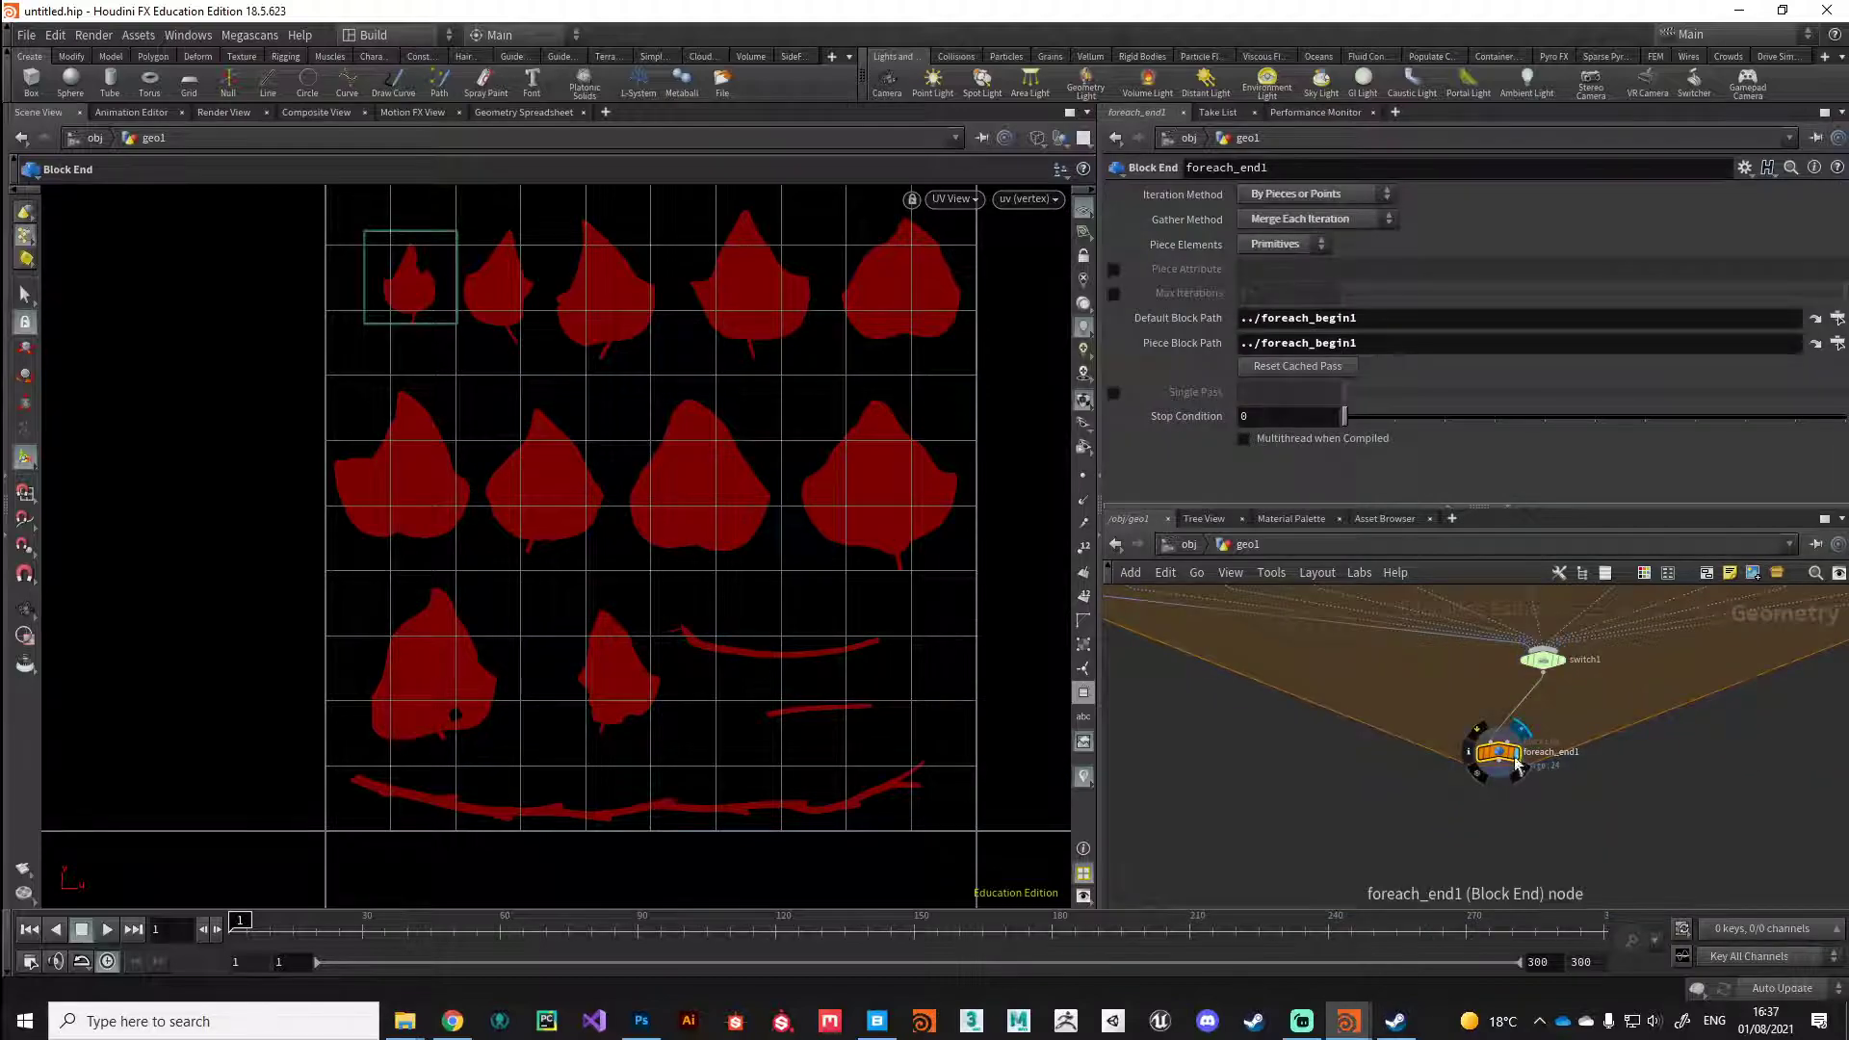
{"action": "left_click", "coordinate": [522, 113]}
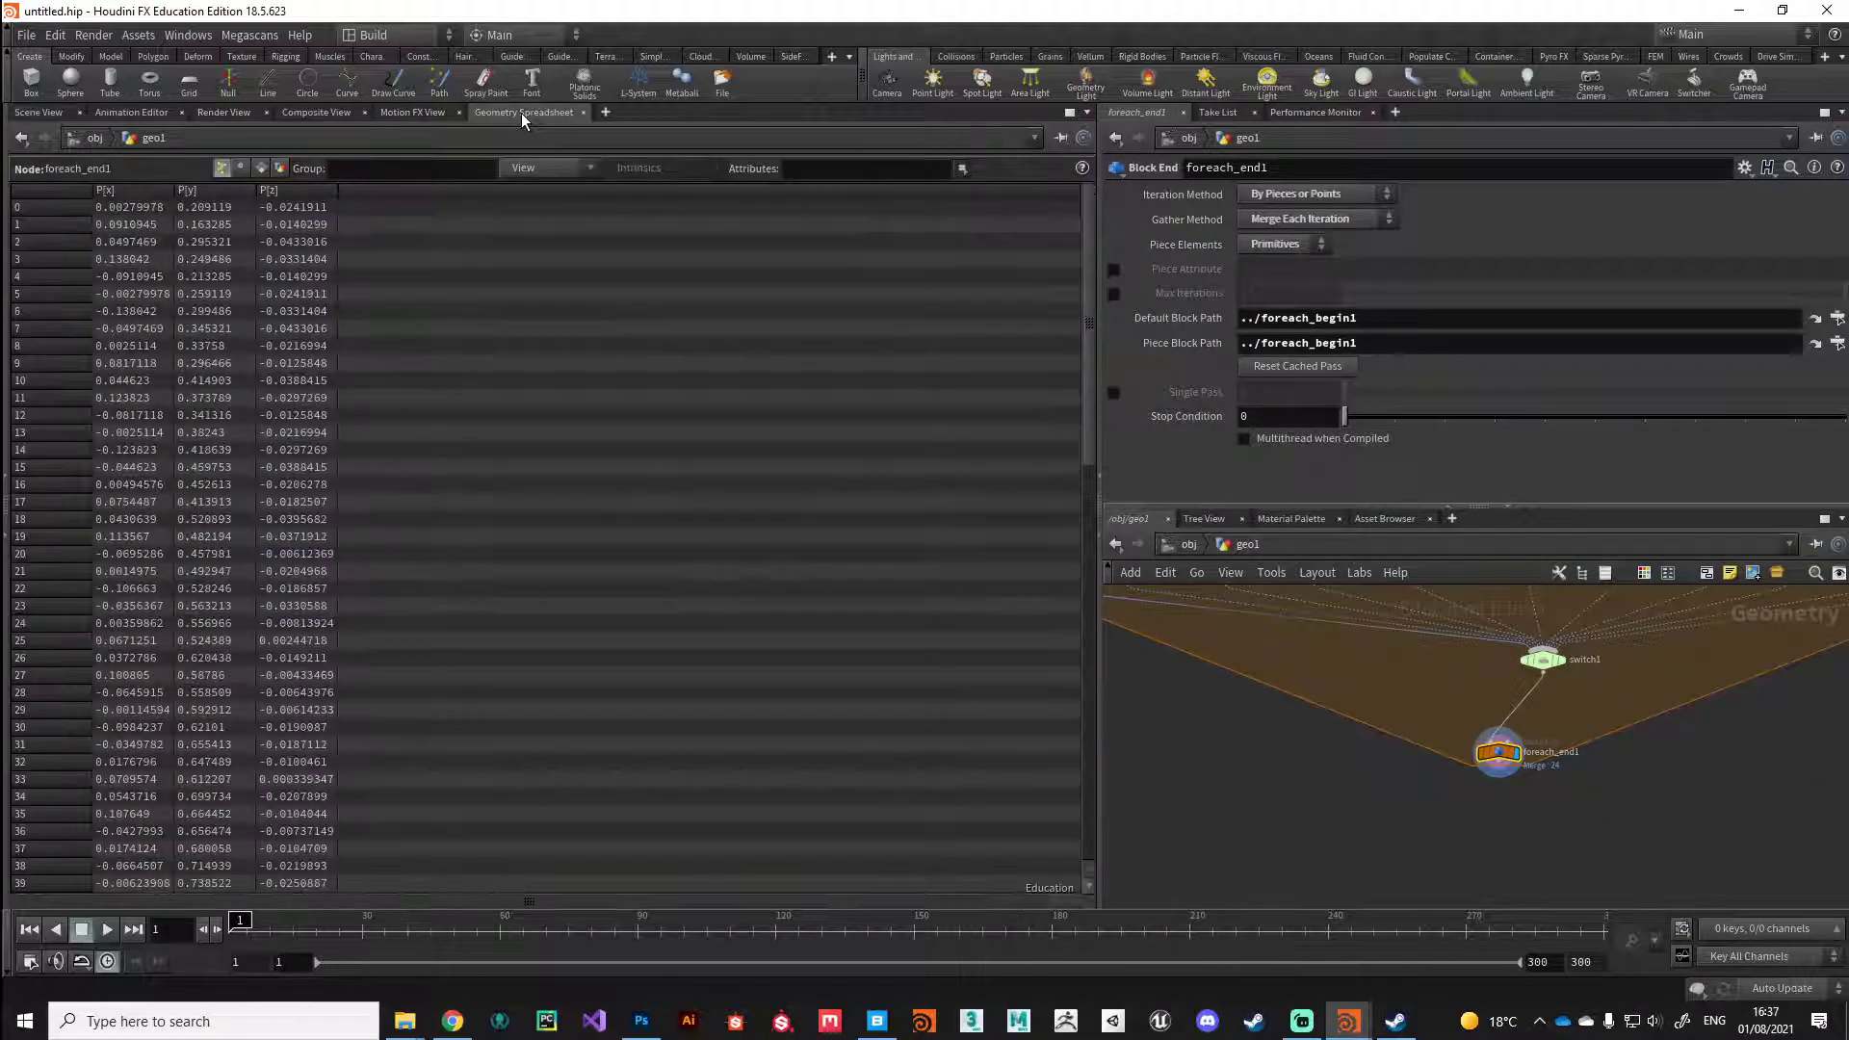
{"action": "left_click", "coordinate": [262, 169]}
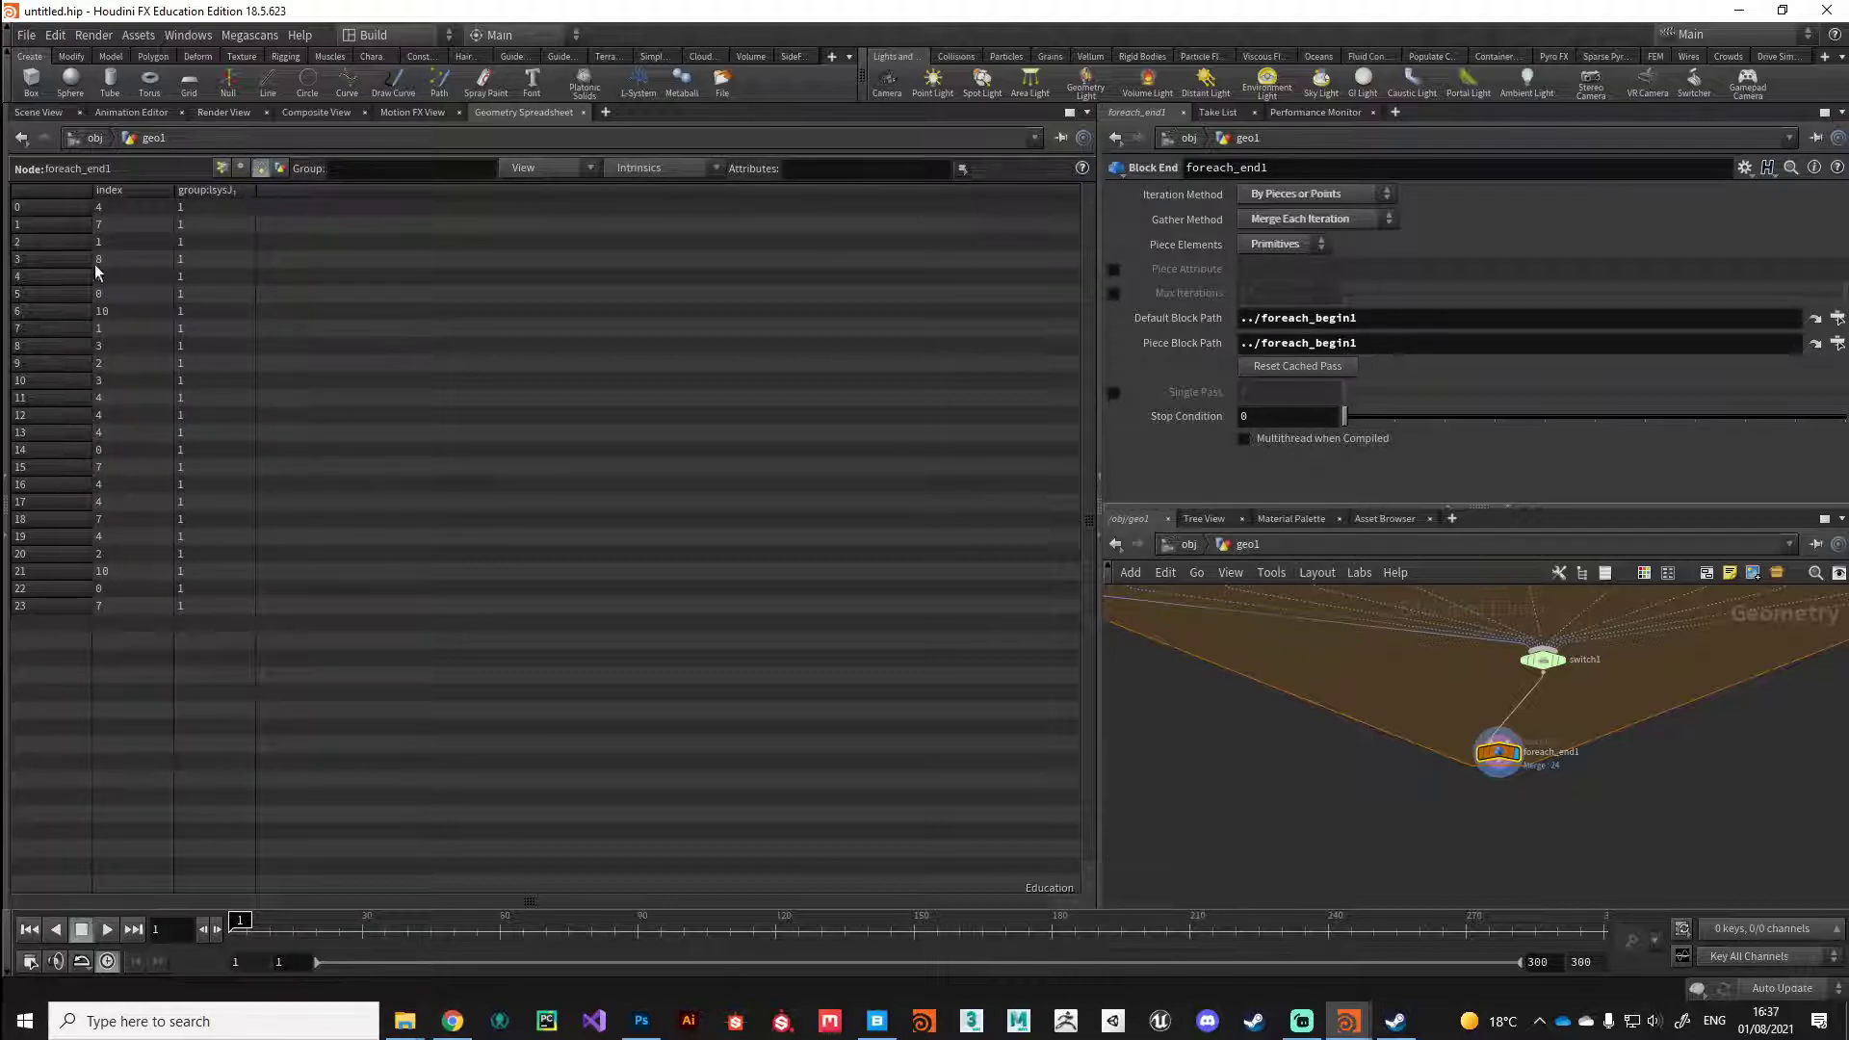
{"action": "left_click", "coordinate": [109, 190]}
Step: Align switch1 directly above foreach_end1 in the network
{"action": "middle_click_drag", "start_coordinate": [1147, 661], "coordinate": [1242, 736]}
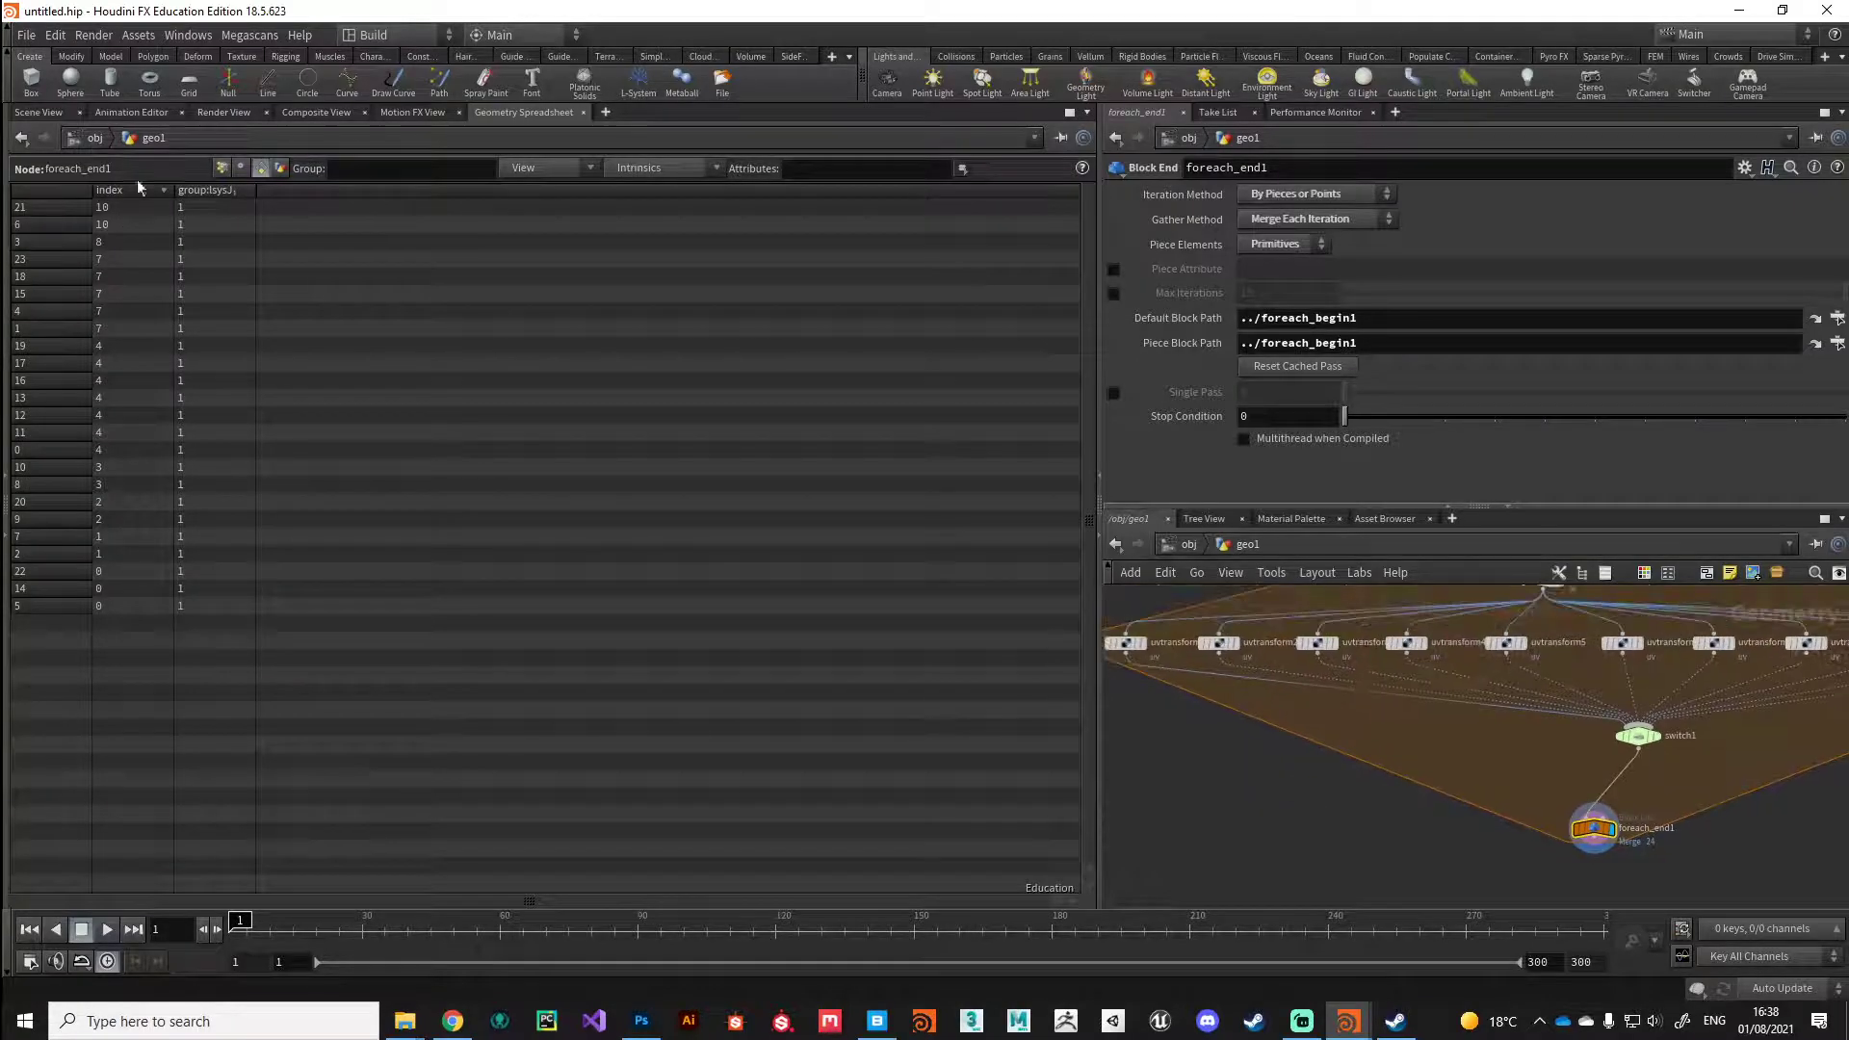
{"action": "scroll", "coordinate": [1252, 770], "scroll_direction": "down", "scroll_amount": 2}
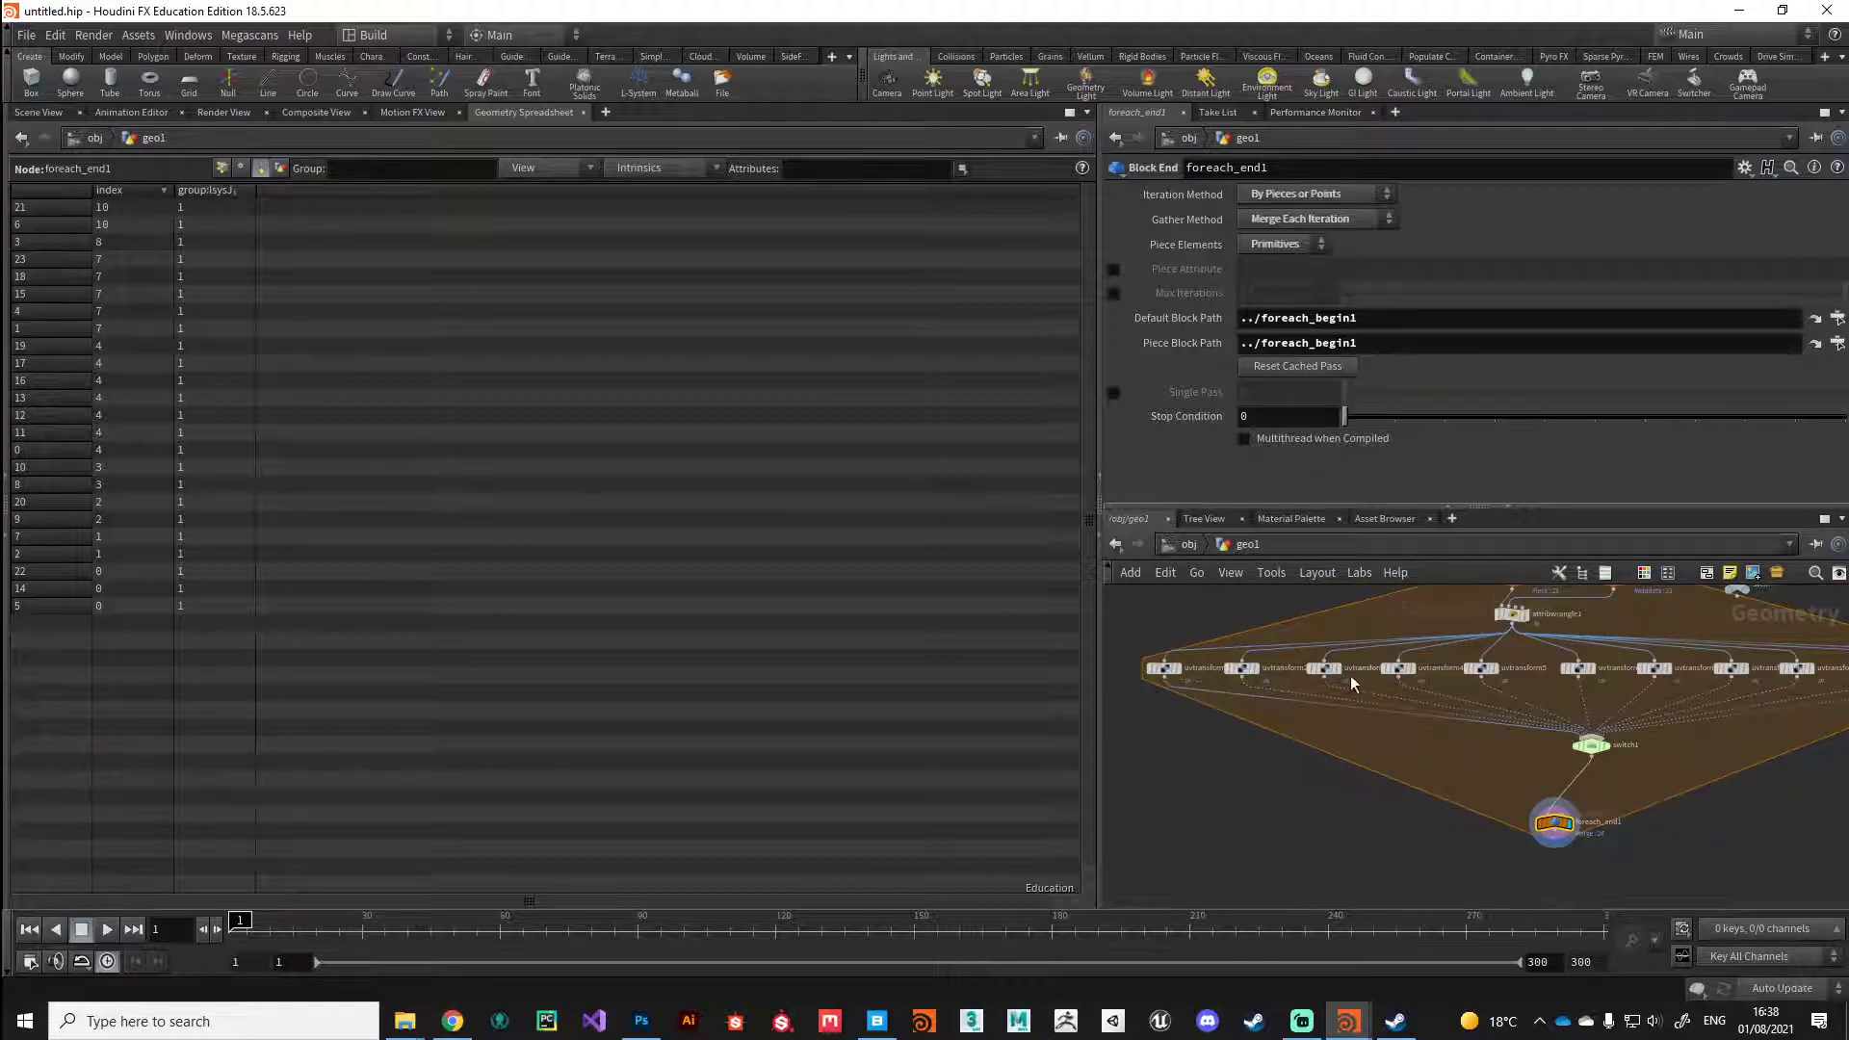
{"action": "mouse_move", "coordinate": [1477, 672]}
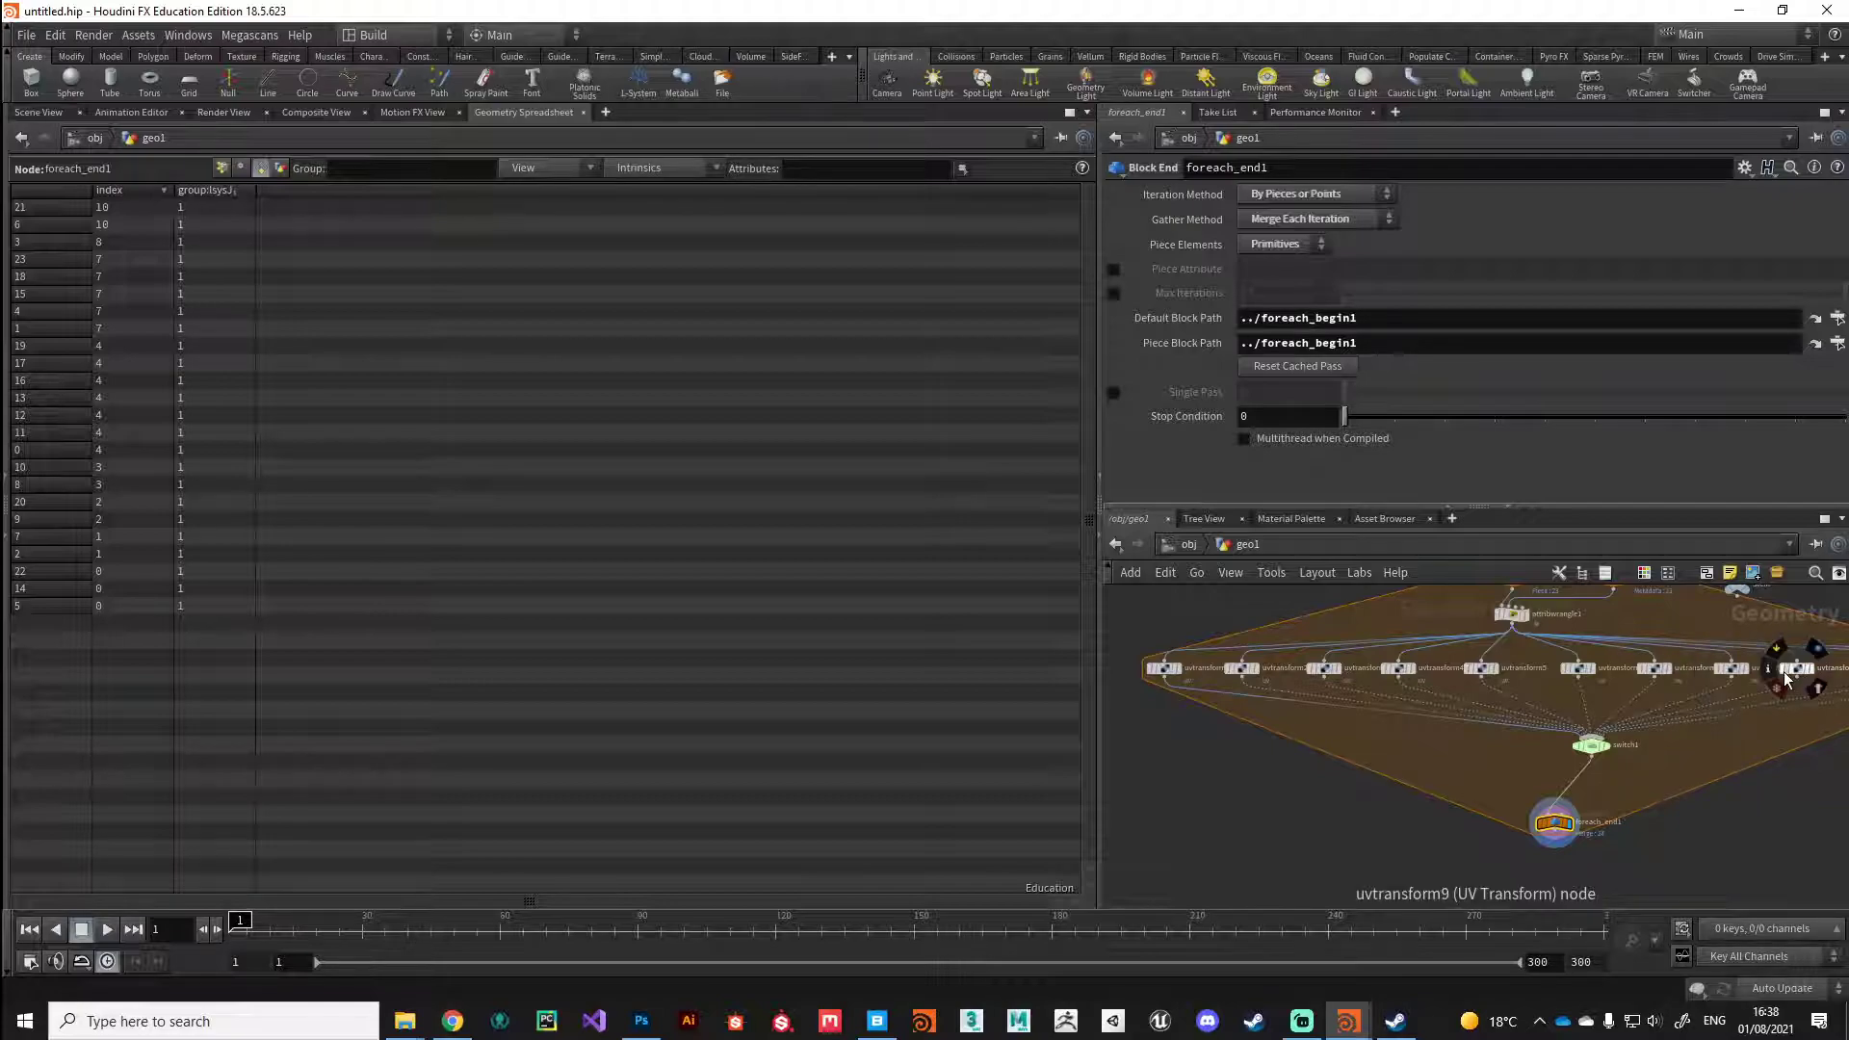
{"action": "middle_click_drag", "start_coordinate": [1742, 806], "coordinate": [1586, 828]}
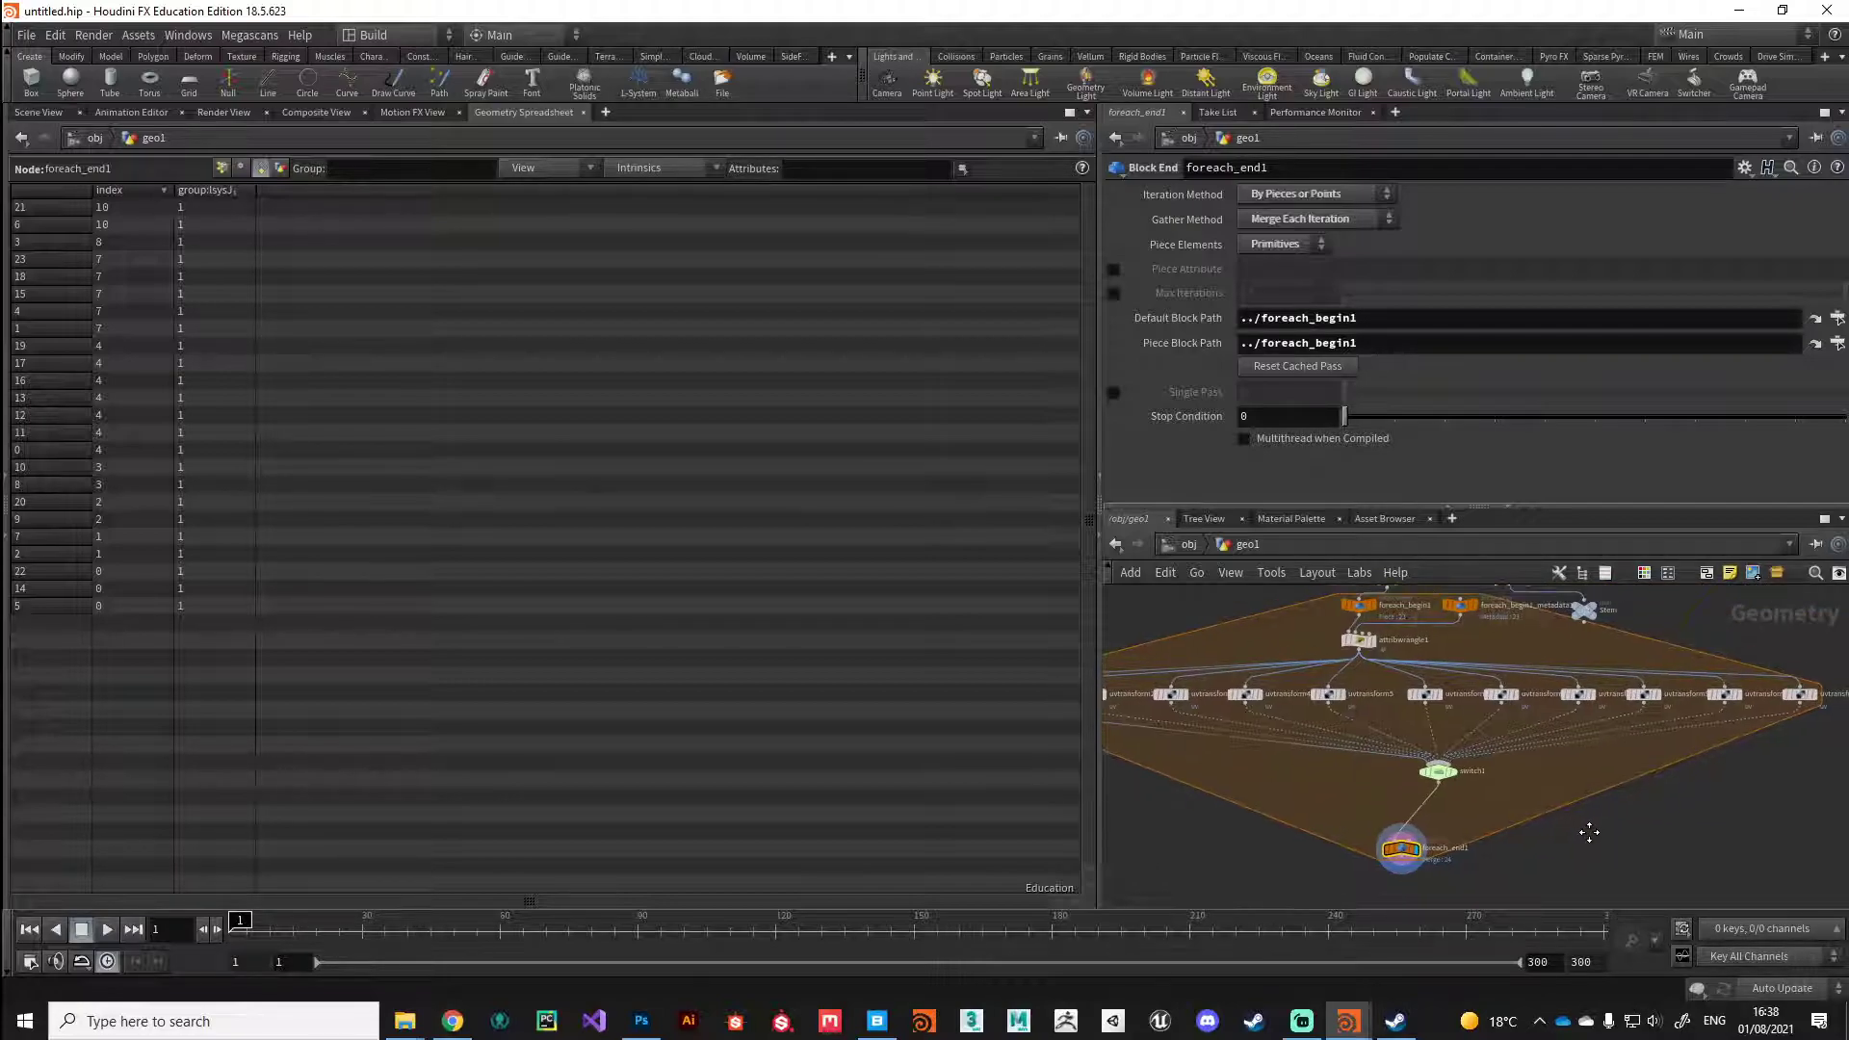
{"action": "left_click_drag", "start_coordinate": [1442, 776], "coordinate": [1392, 788]}
Step: Set switch1's Select Input to the expression prim(0, 0, "index", 0)
{"action": "left_click", "coordinate": [1392, 782]}
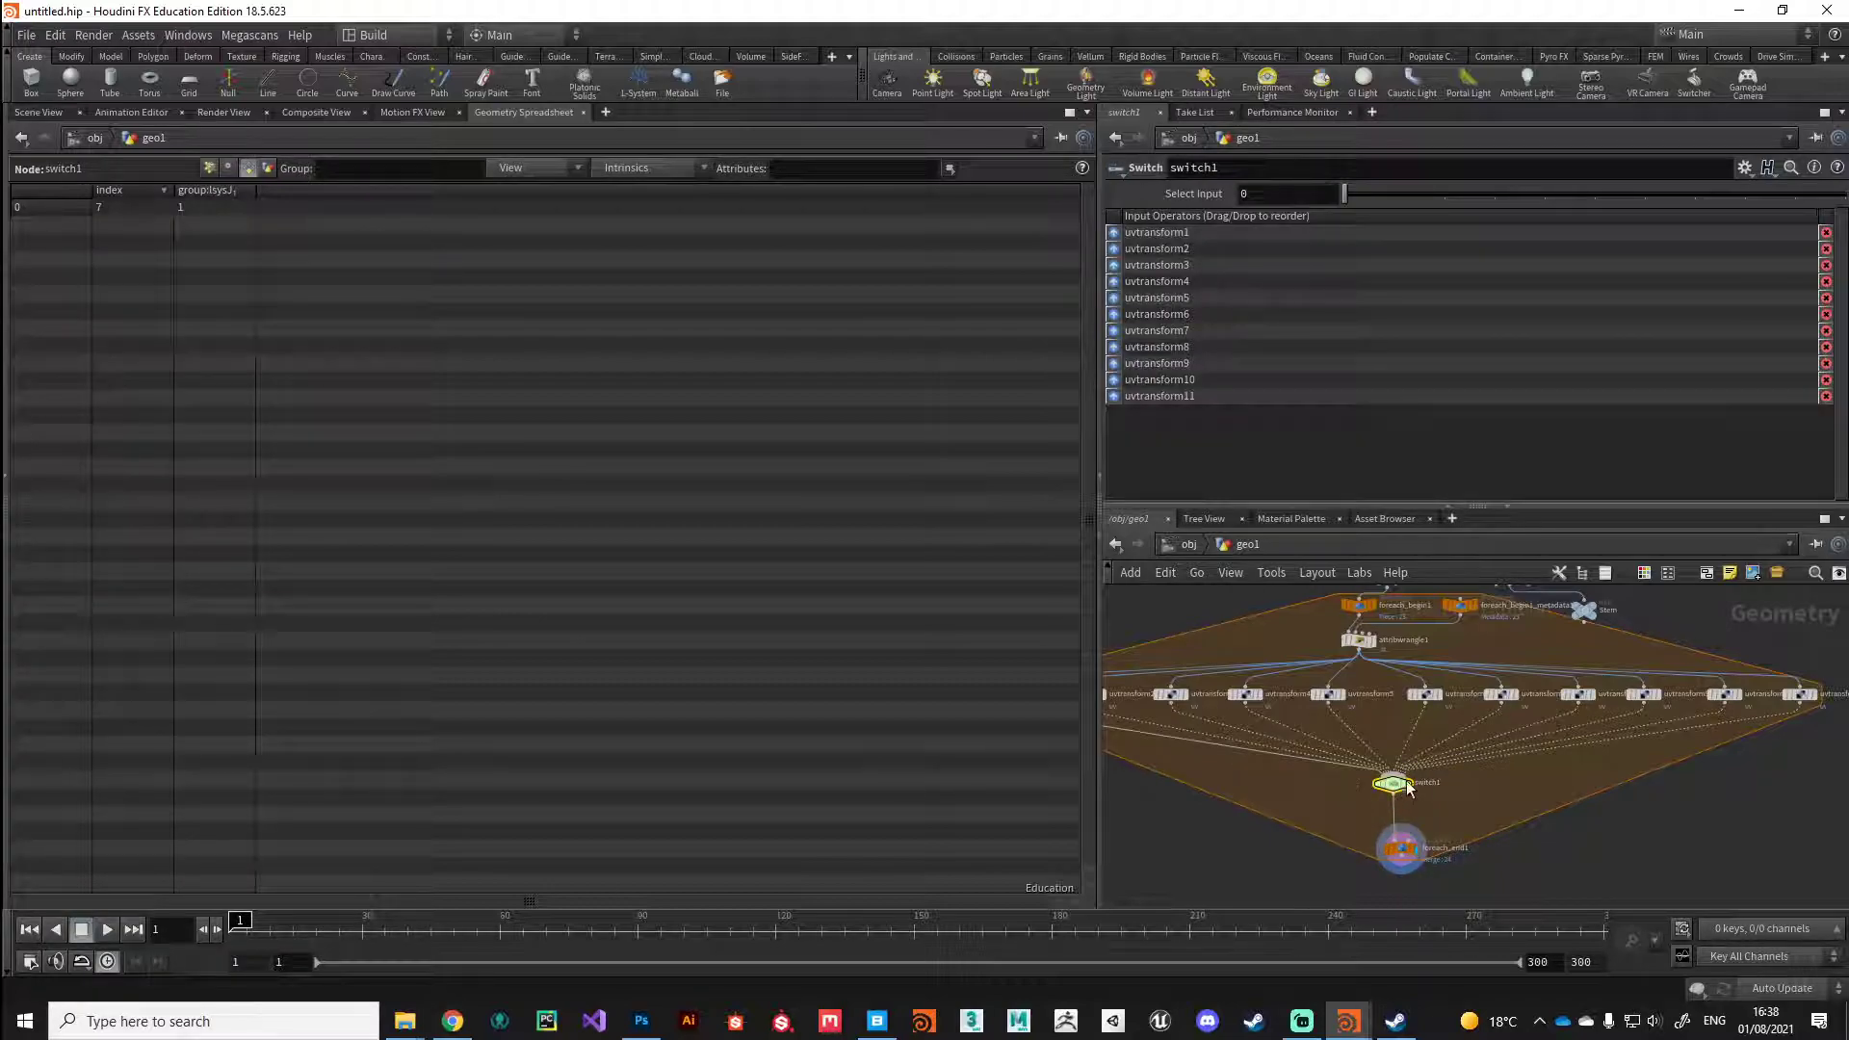
{"action": "mouse_move", "coordinate": [1401, 799]}
{"action": "left_click", "coordinate": [1286, 193]}
{"action": "type", "text": "prim"}
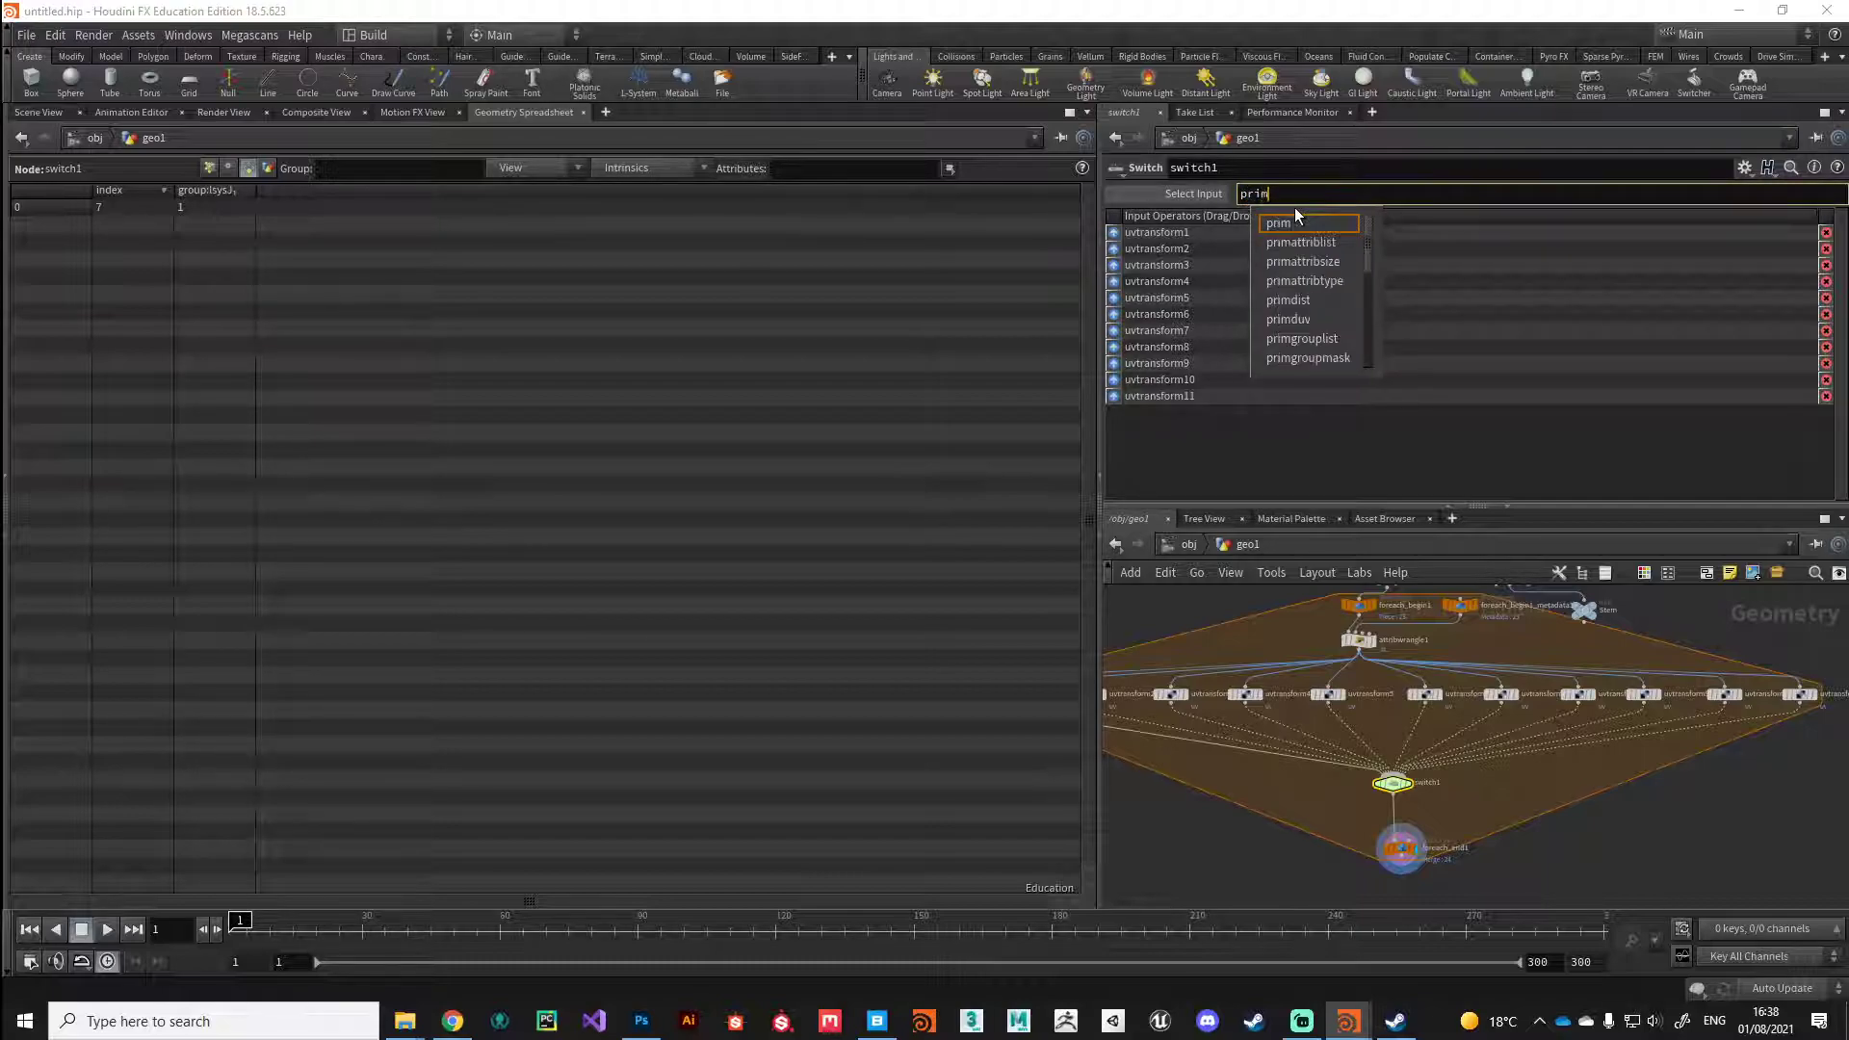
{"action": "type", "text": "(0 \""}
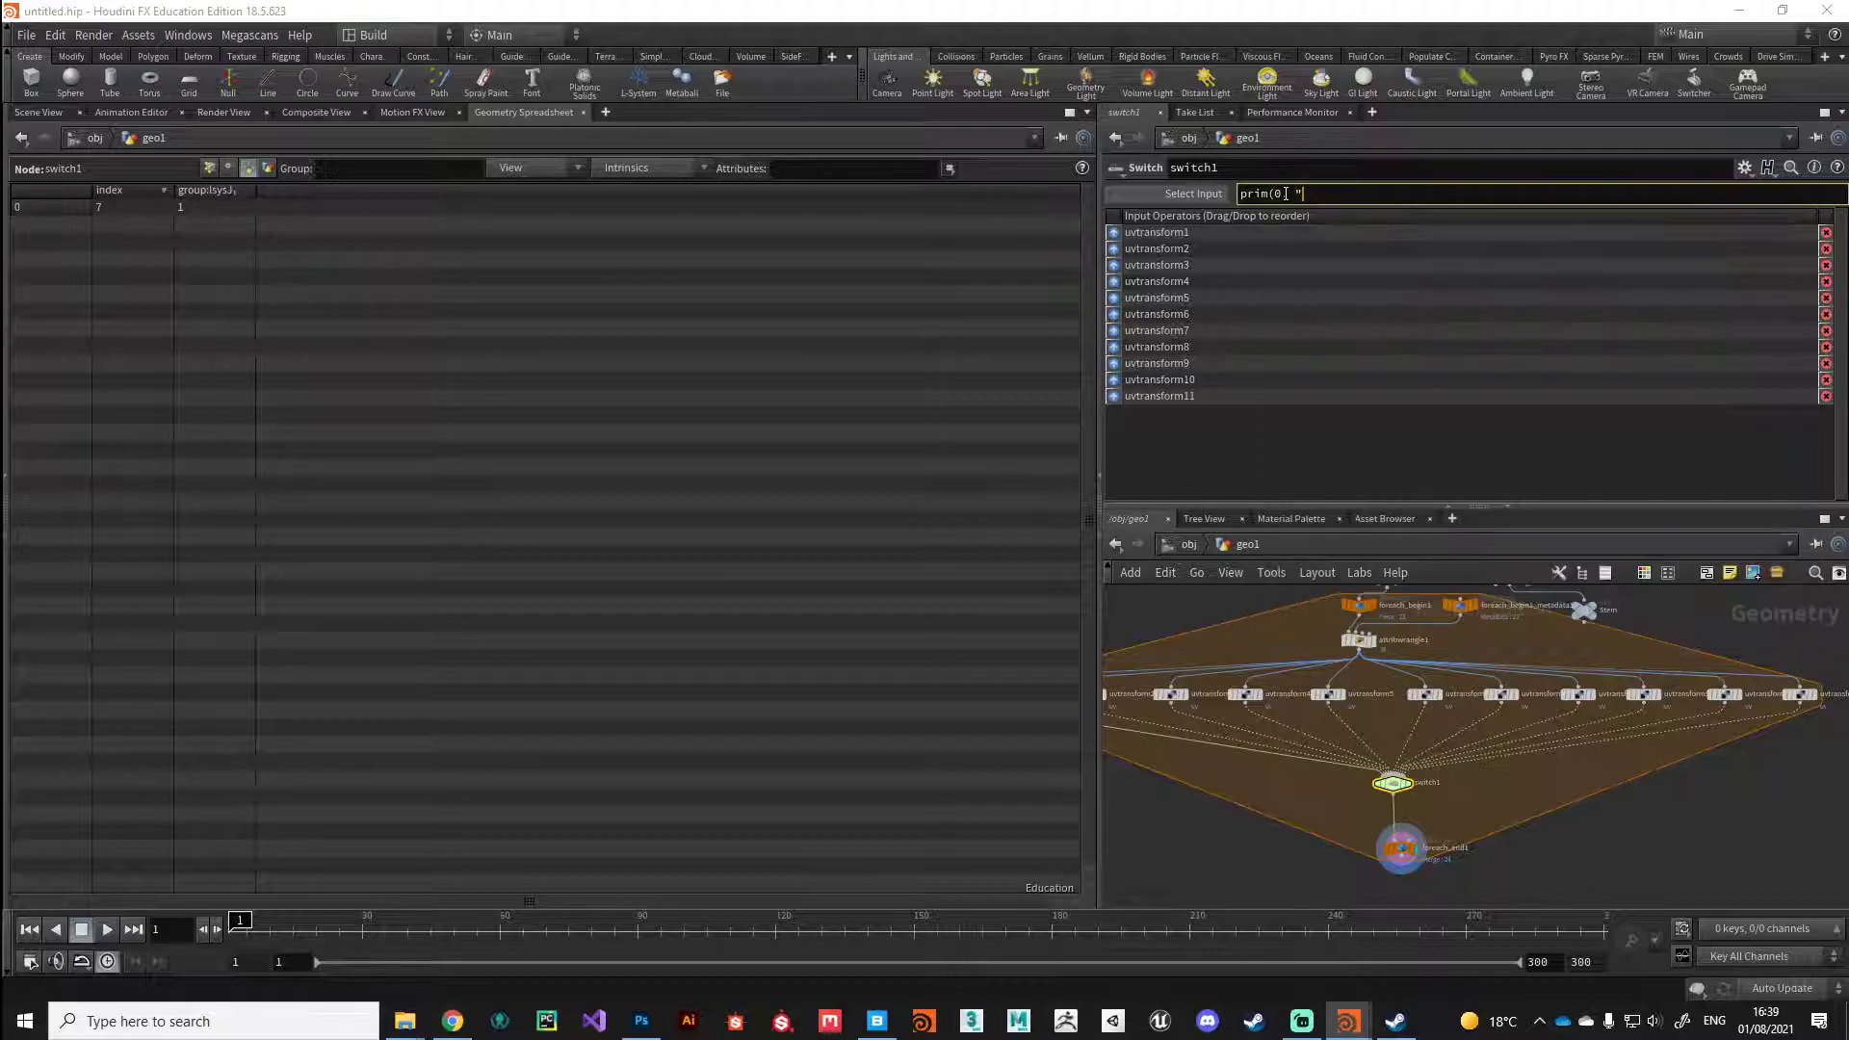
{"action": "key", "text": "BackSpace"}
{"action": "key", "text": "BackSpace"}
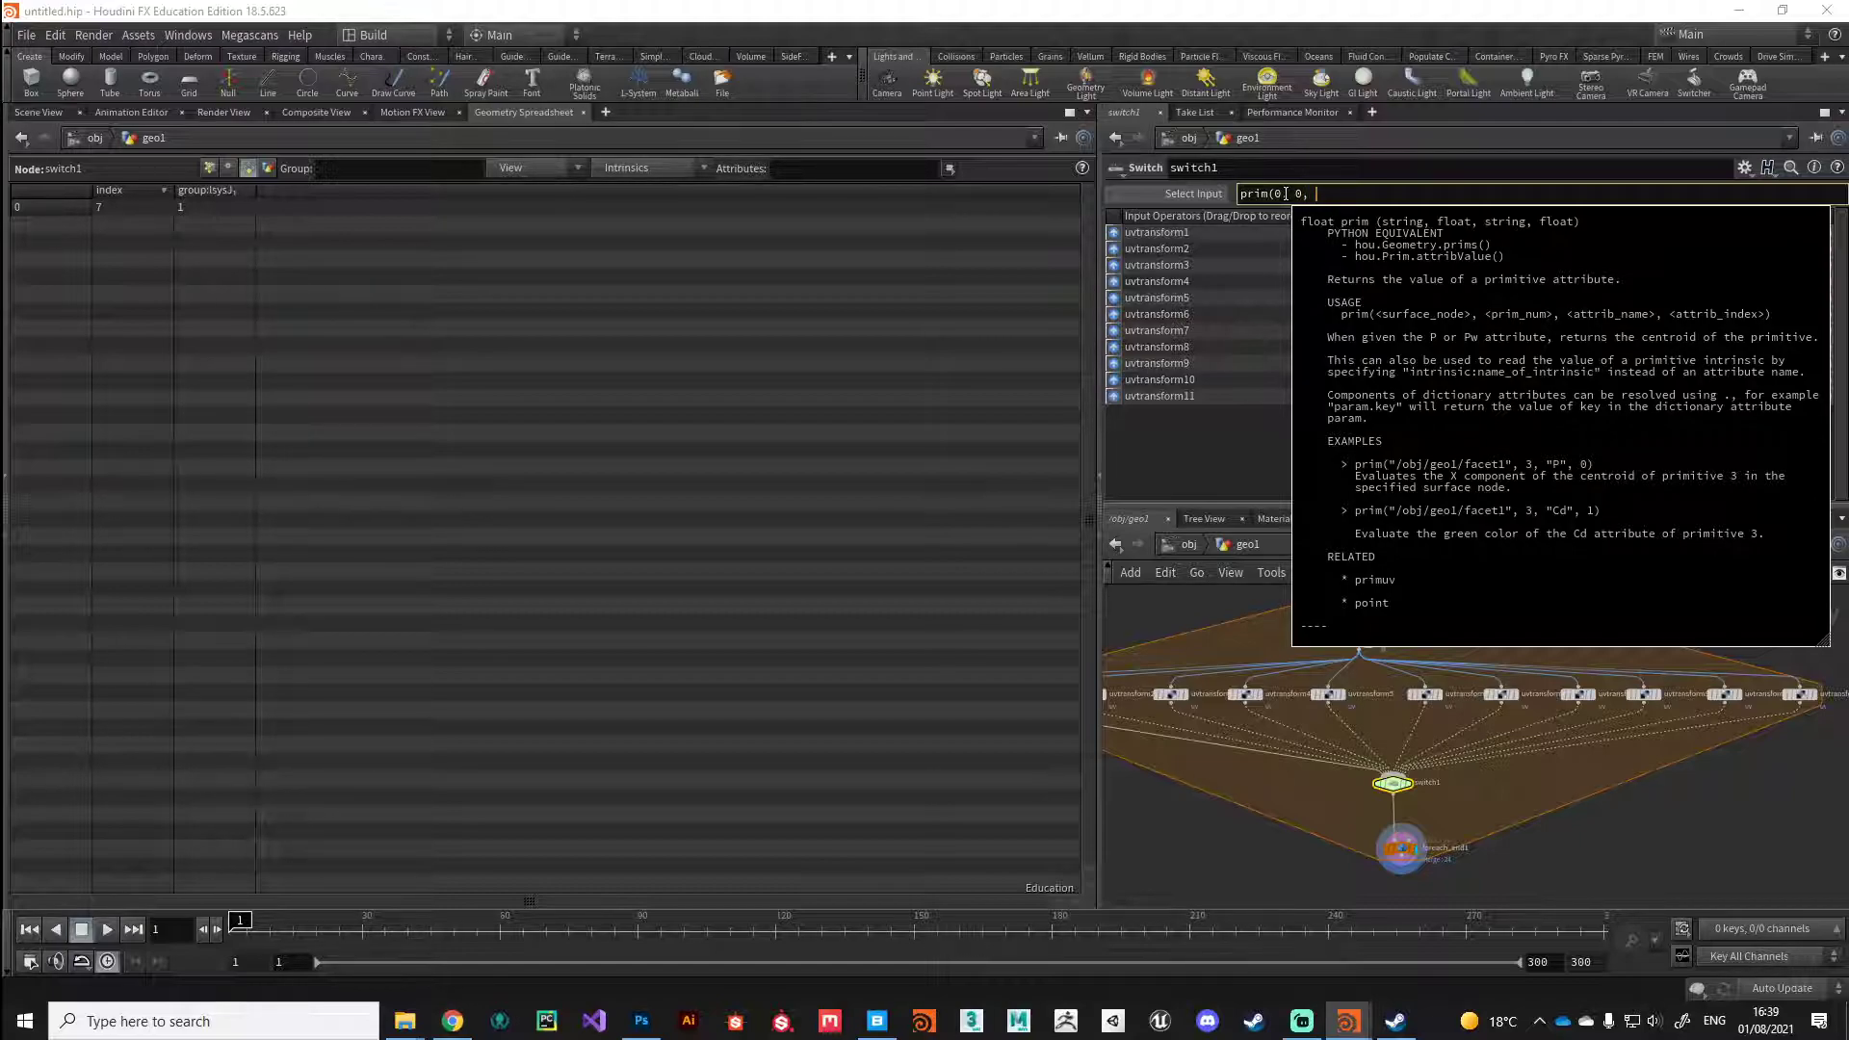
{"action": "type", "text": "\"inde"}
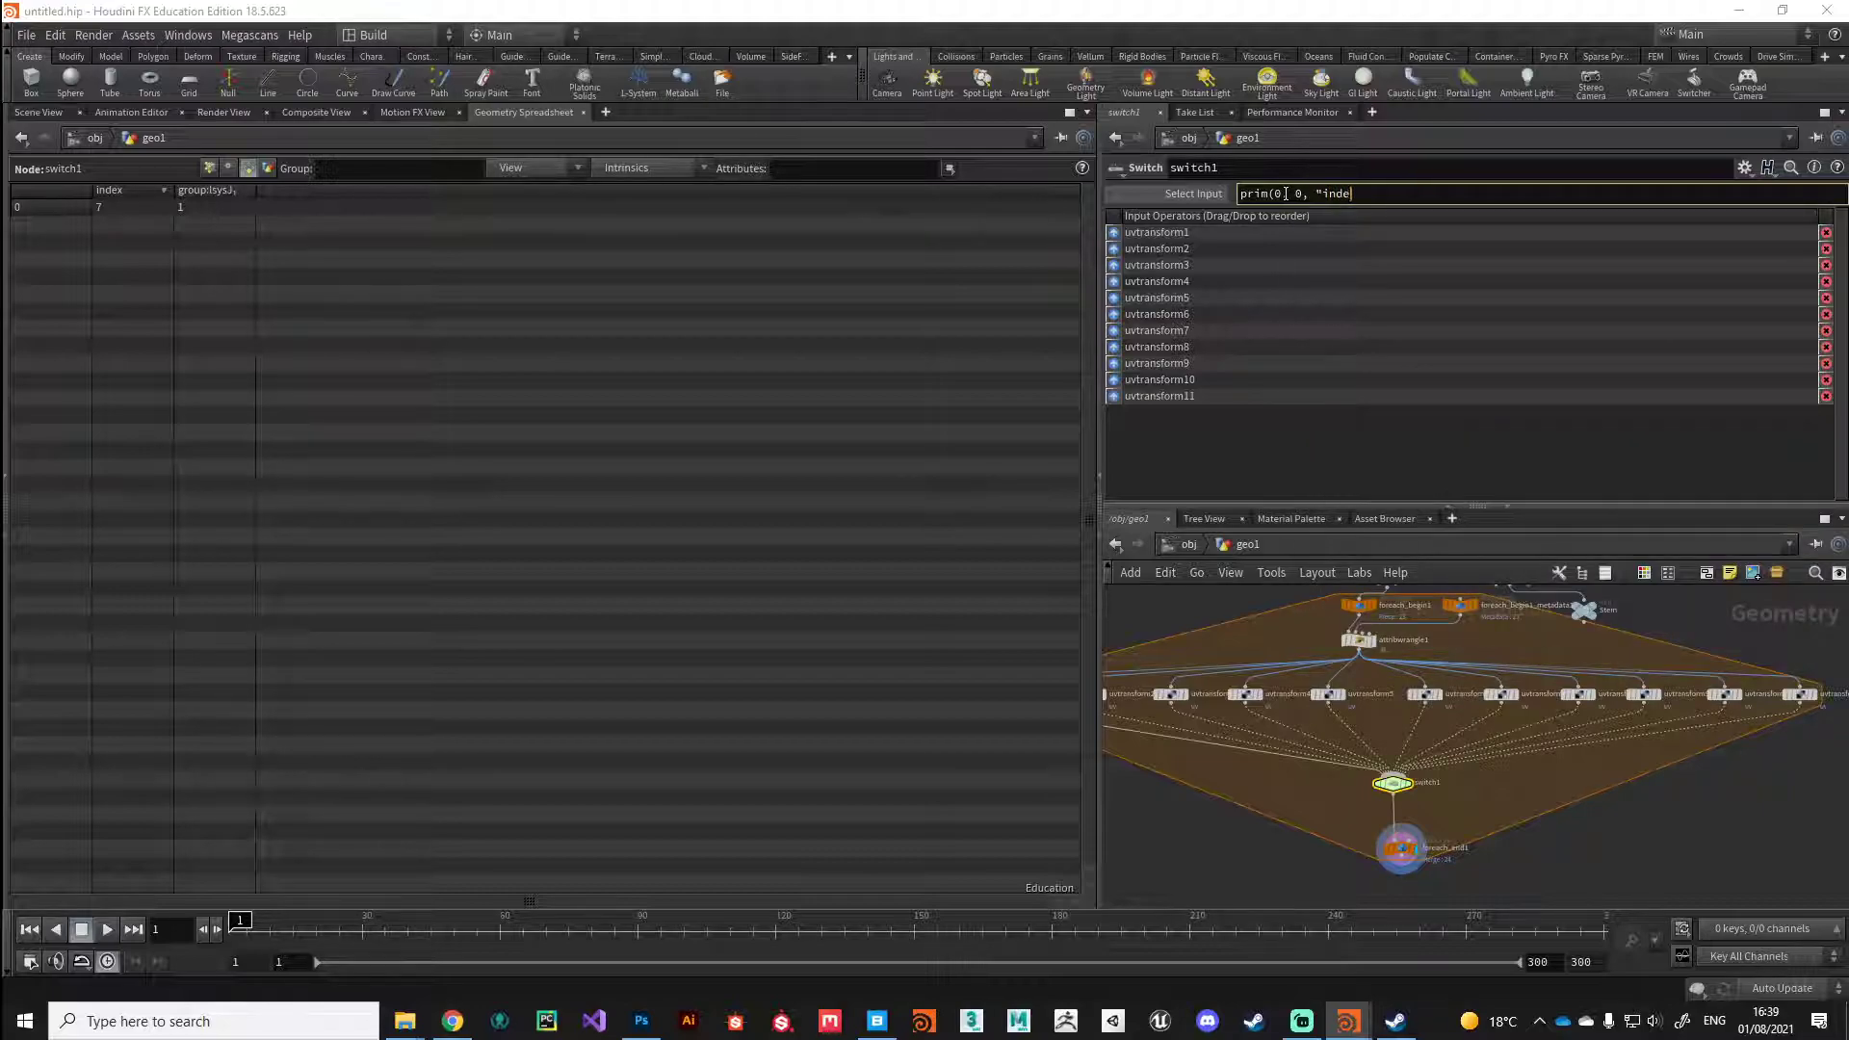
{"action": "type", "text": "x\","}
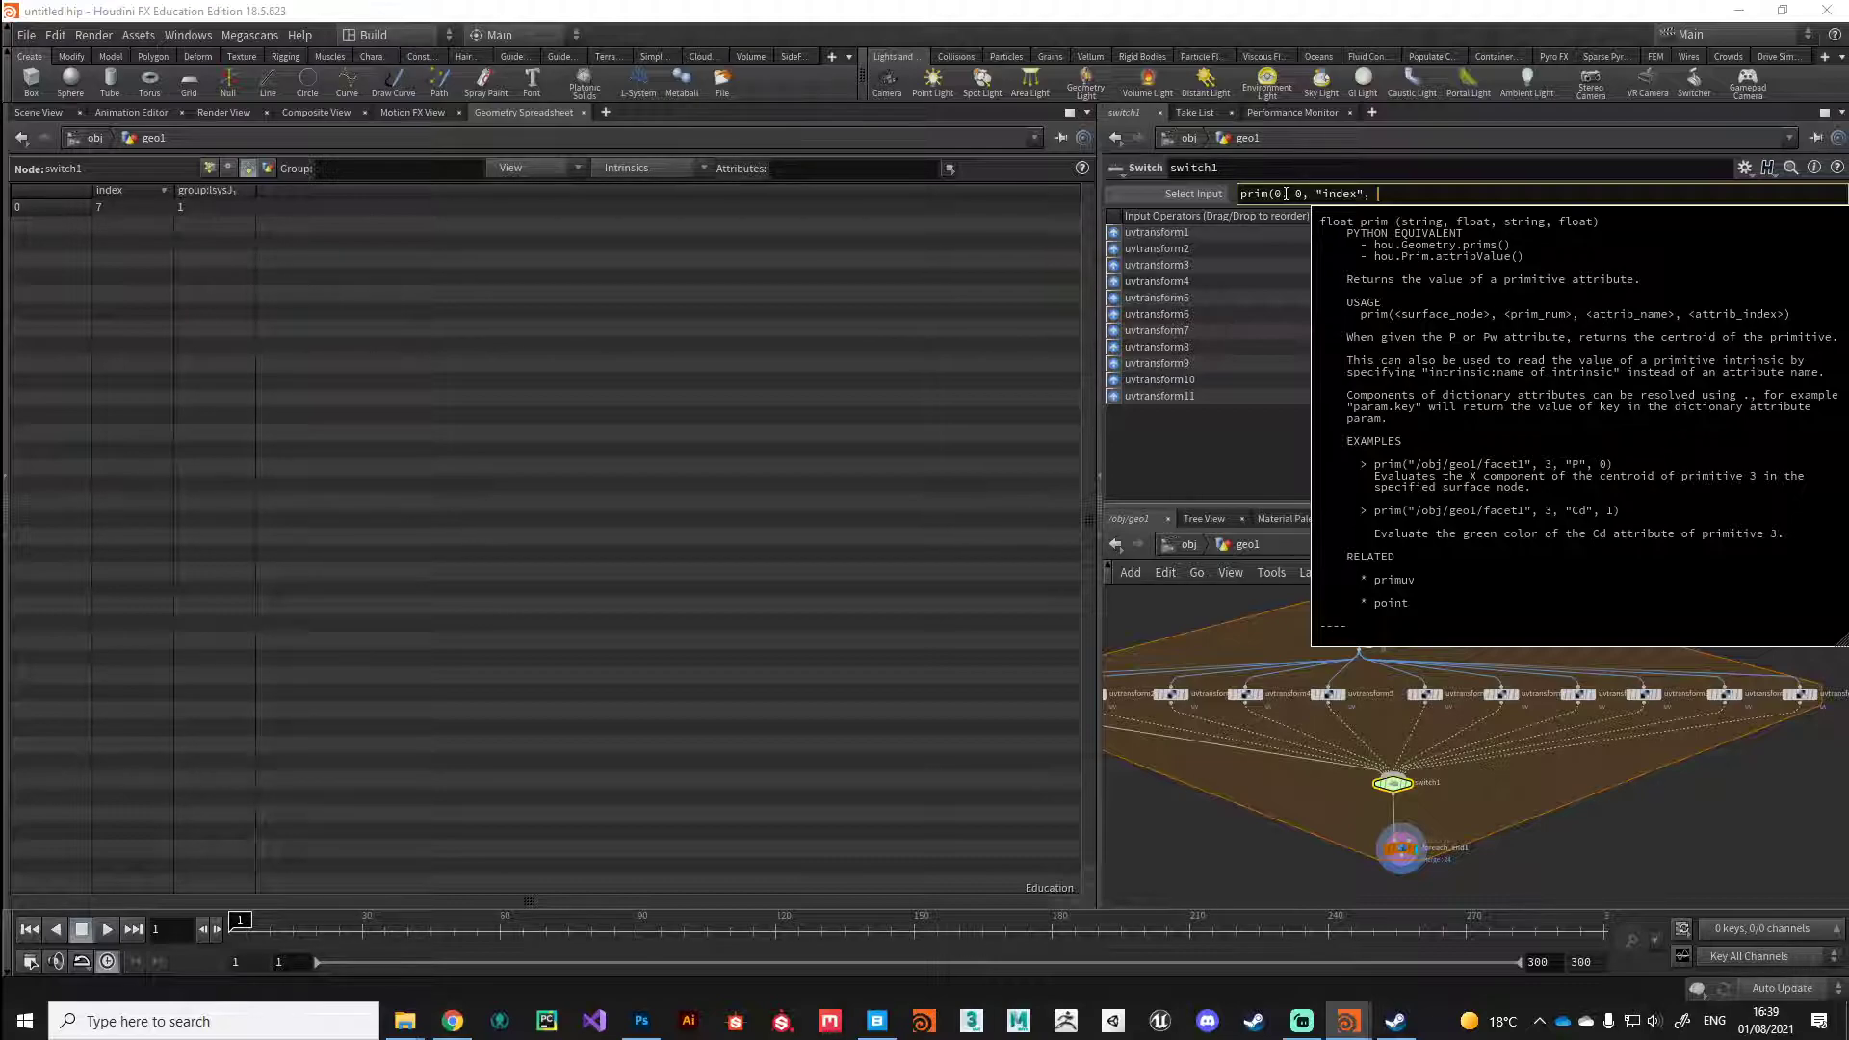
{"action": "type", "text": ")"}
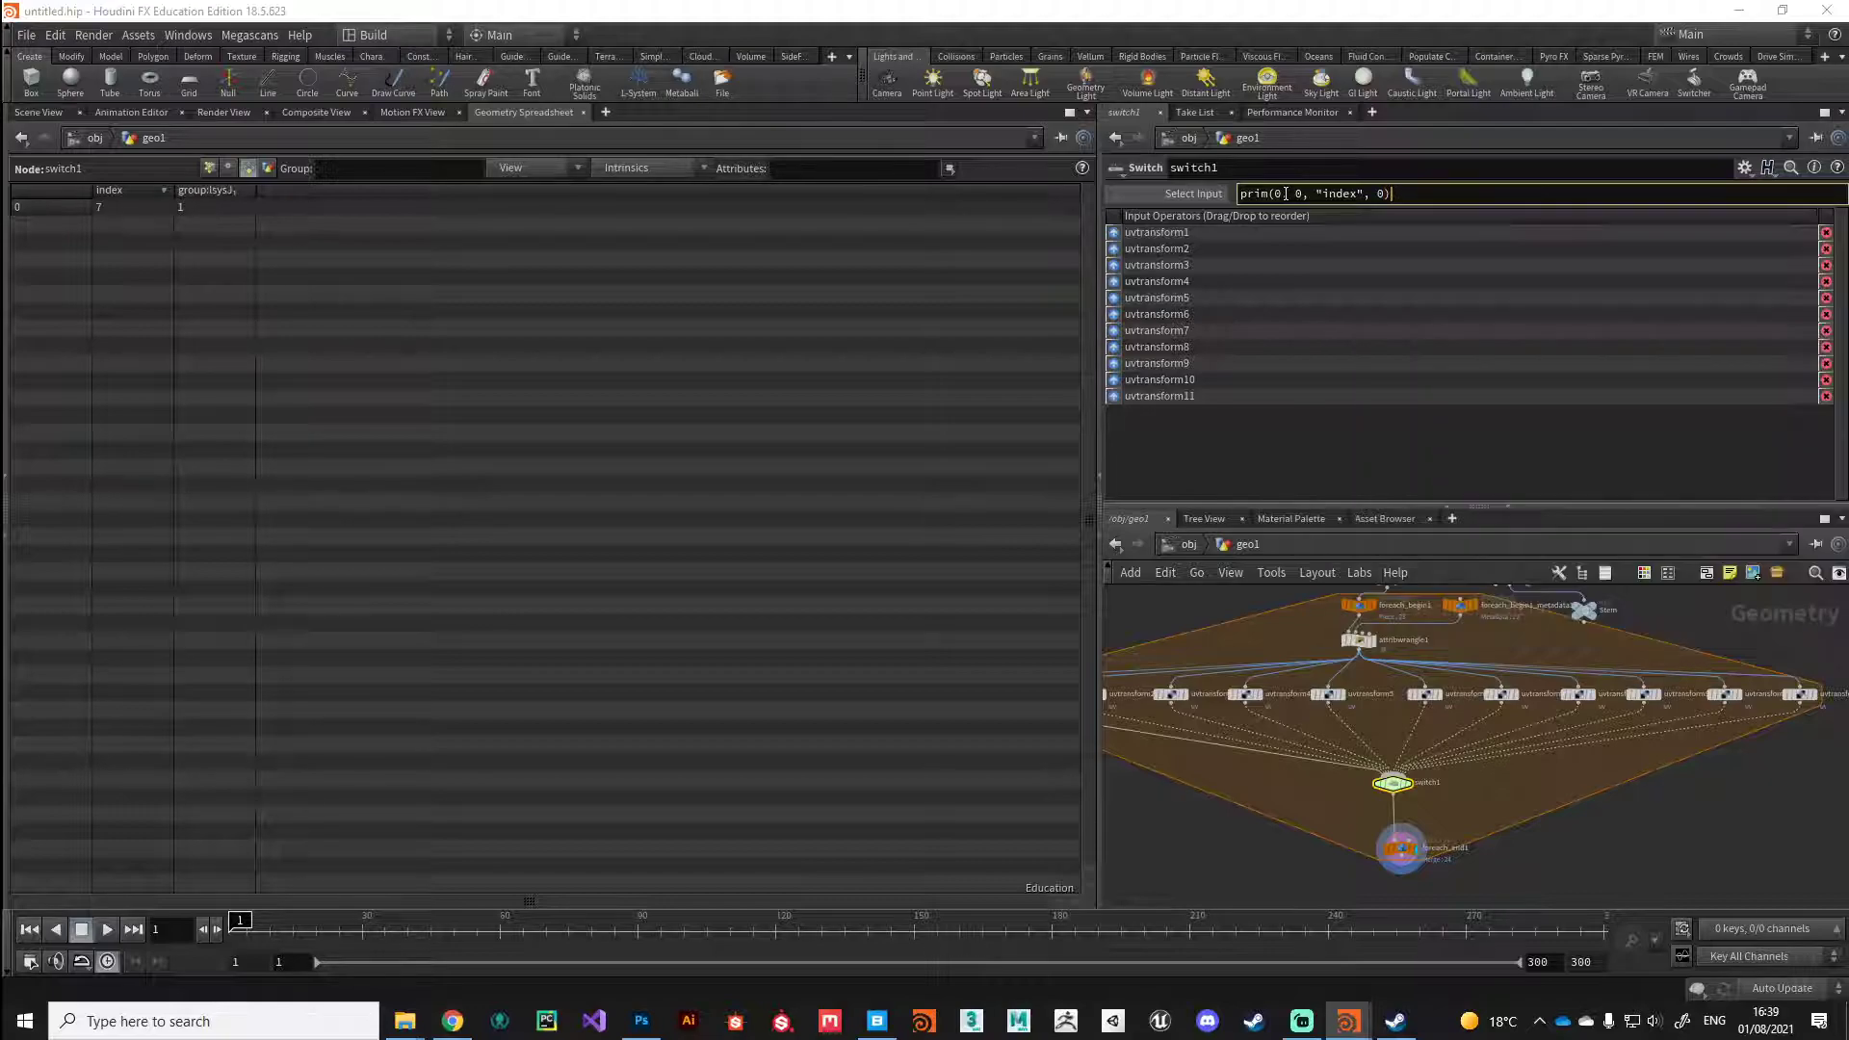
{"action": "key", "text": "Return"}
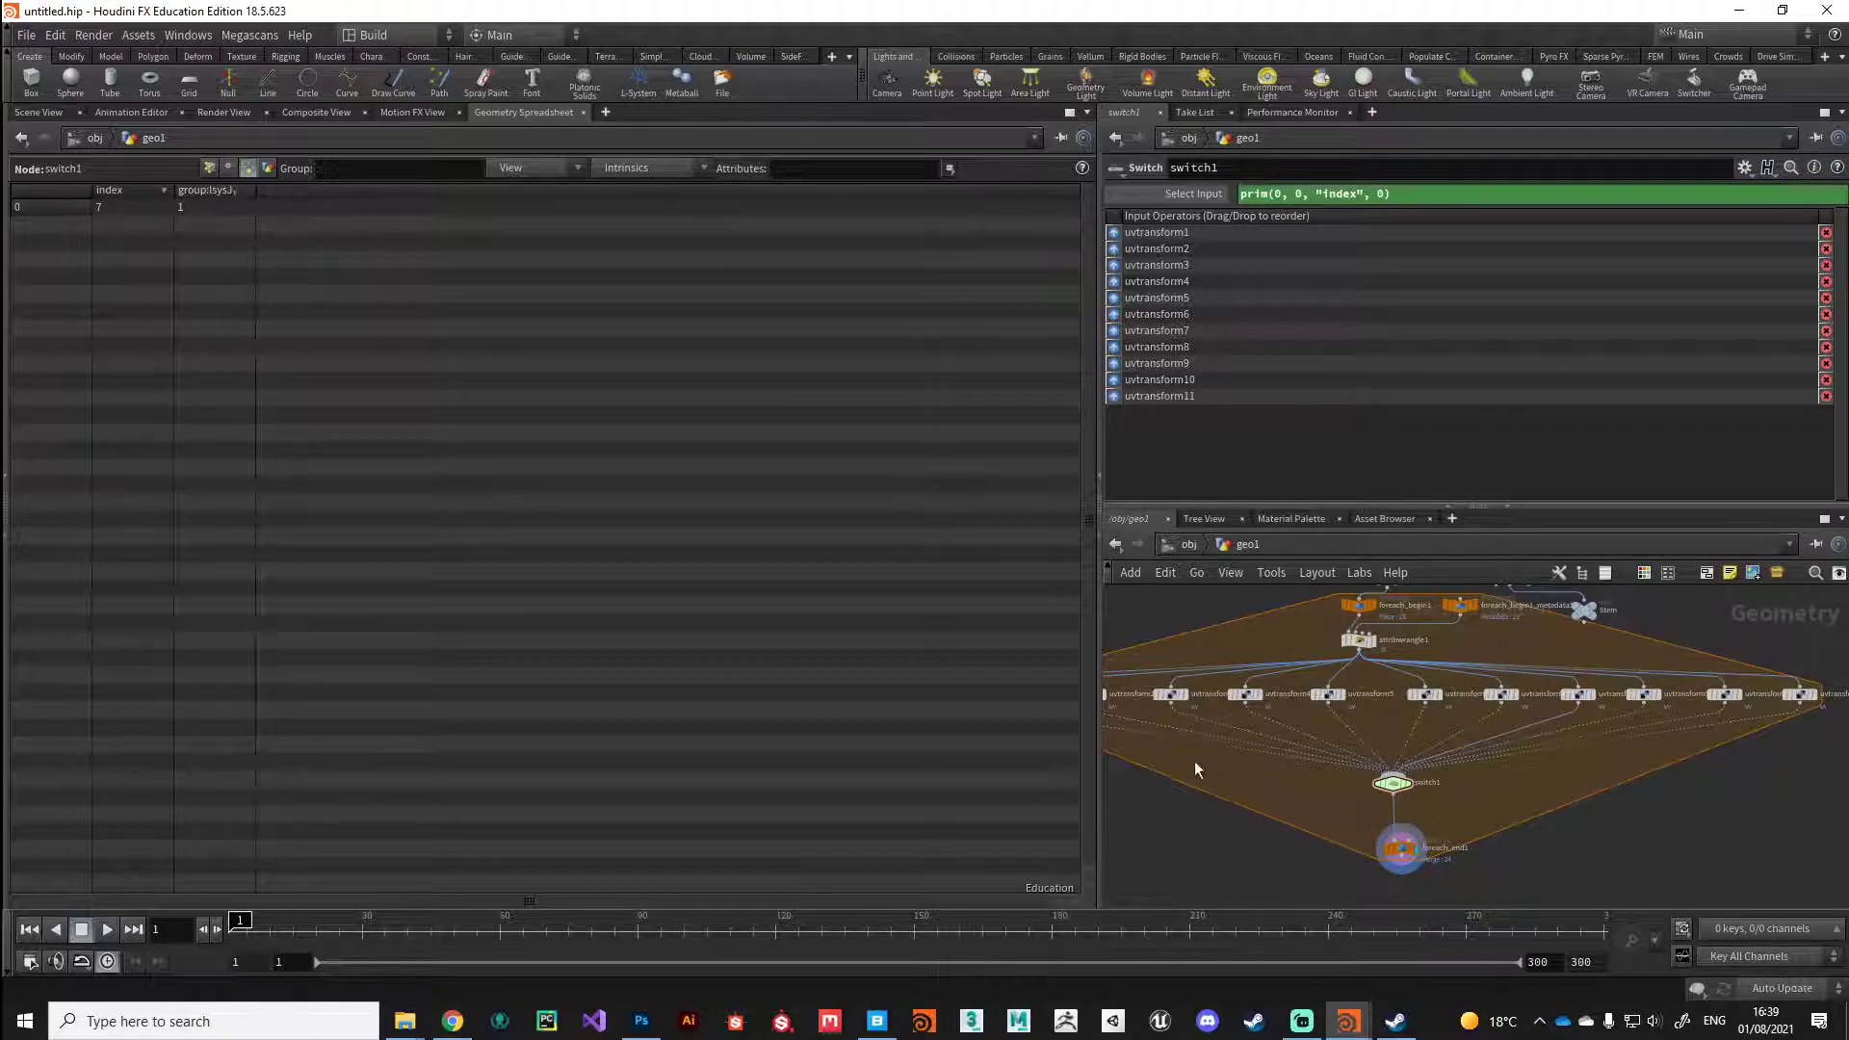
Step: Check in the UV view how foreach_end1 distributes the leaf cards' UVs over the atlas leaves
{"action": "middle_click_drag", "start_coordinate": [1334, 896], "coordinate": [1358, 819]}
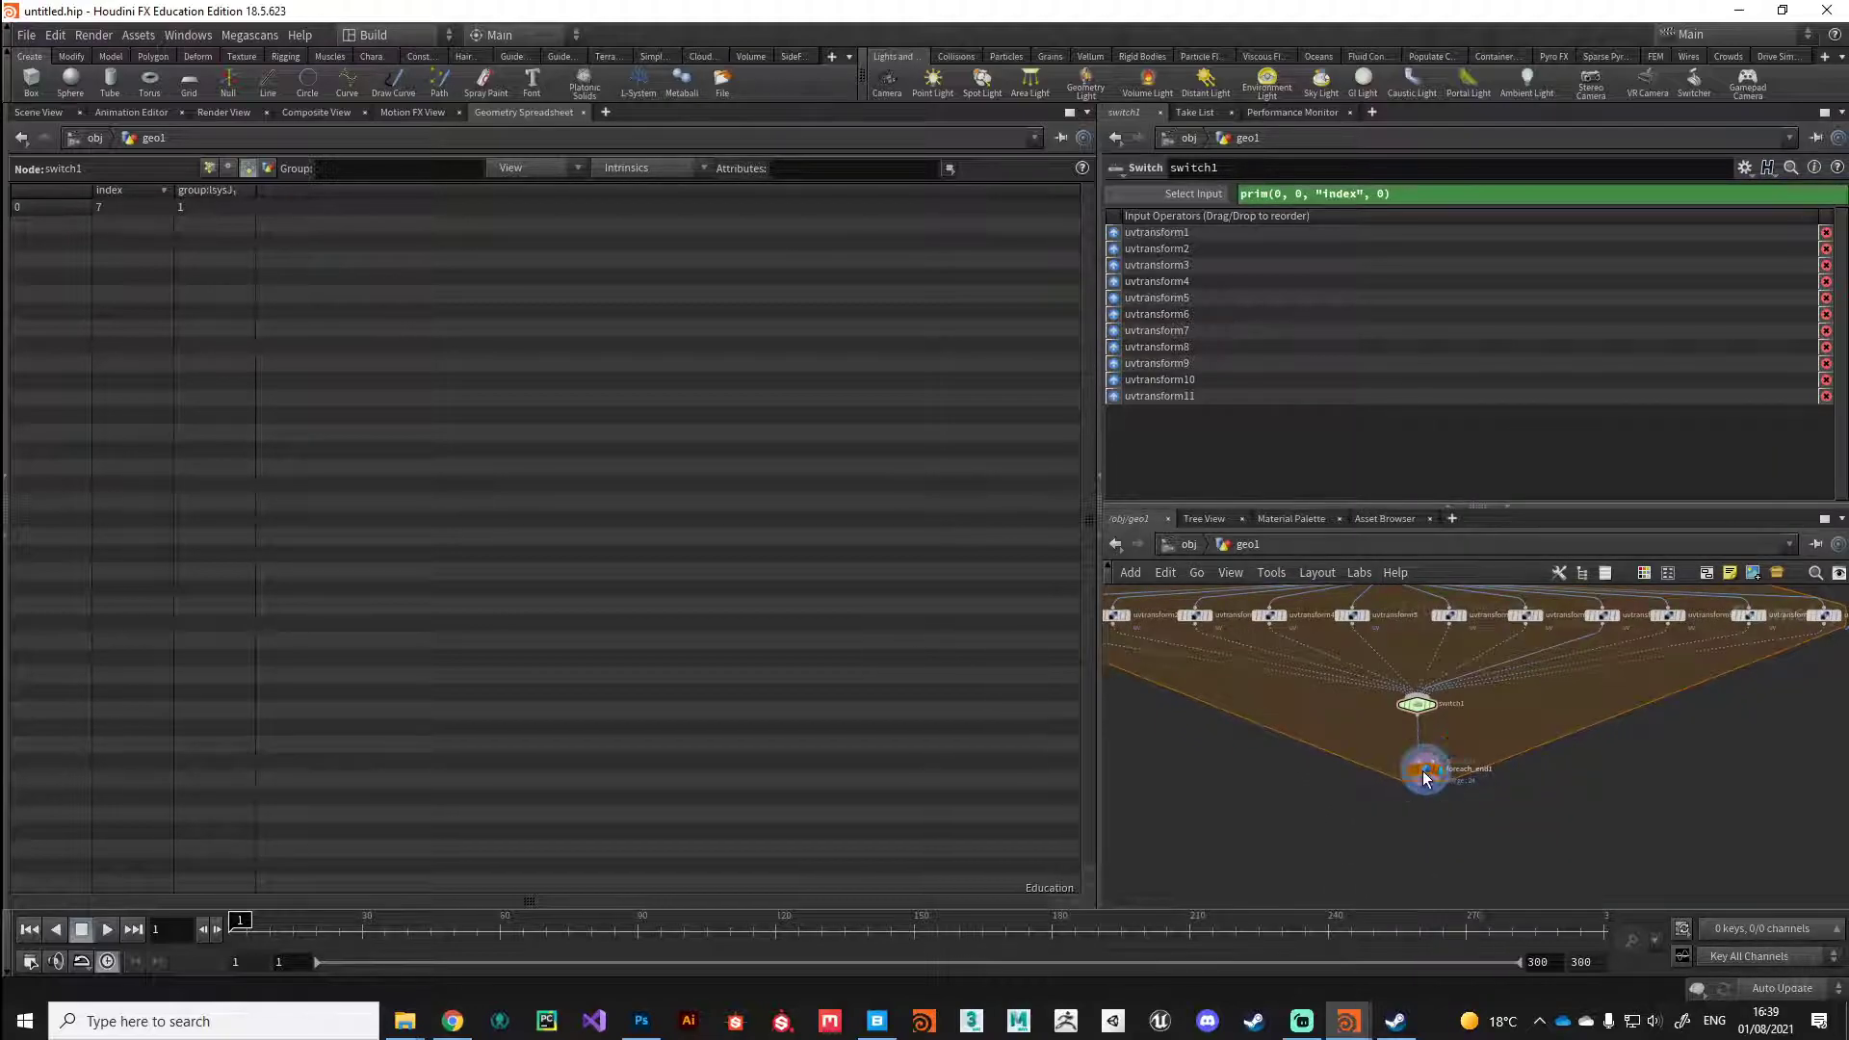
{"action": "left_click", "coordinate": [1423, 769]}
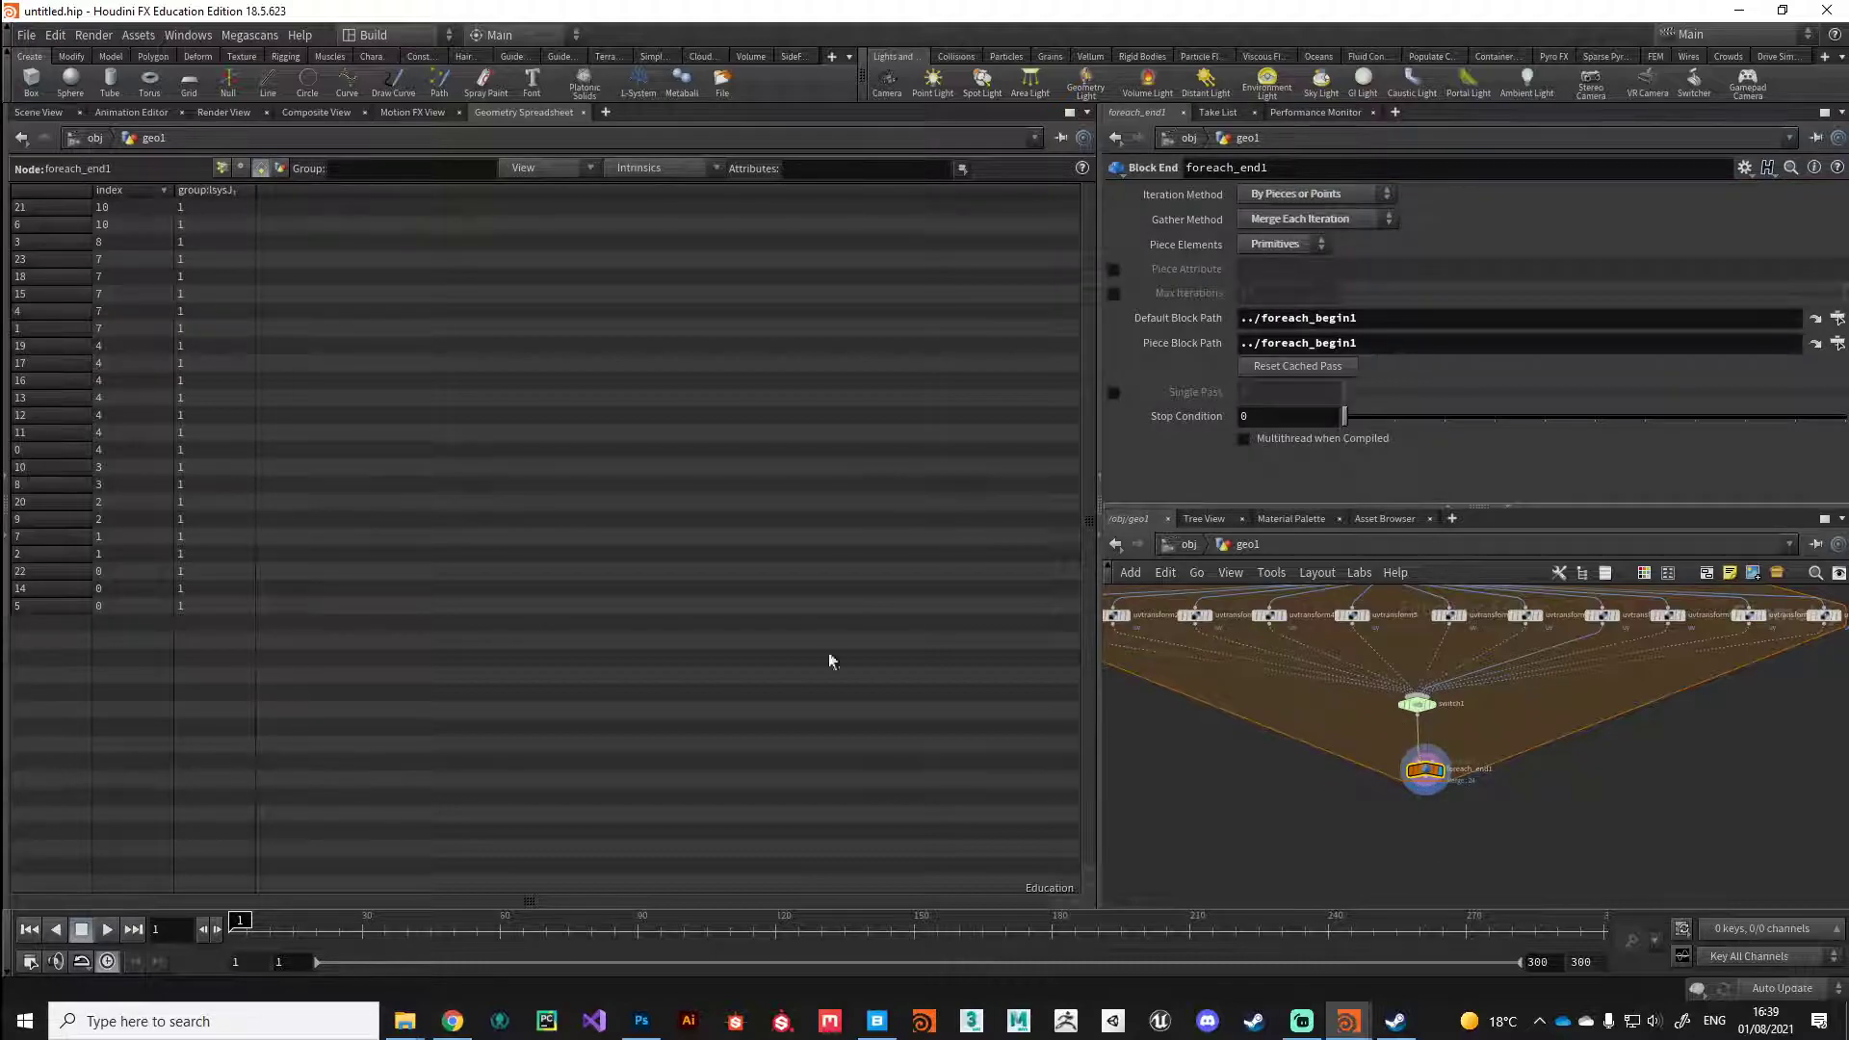
{"action": "left_click", "coordinate": [37, 112]}
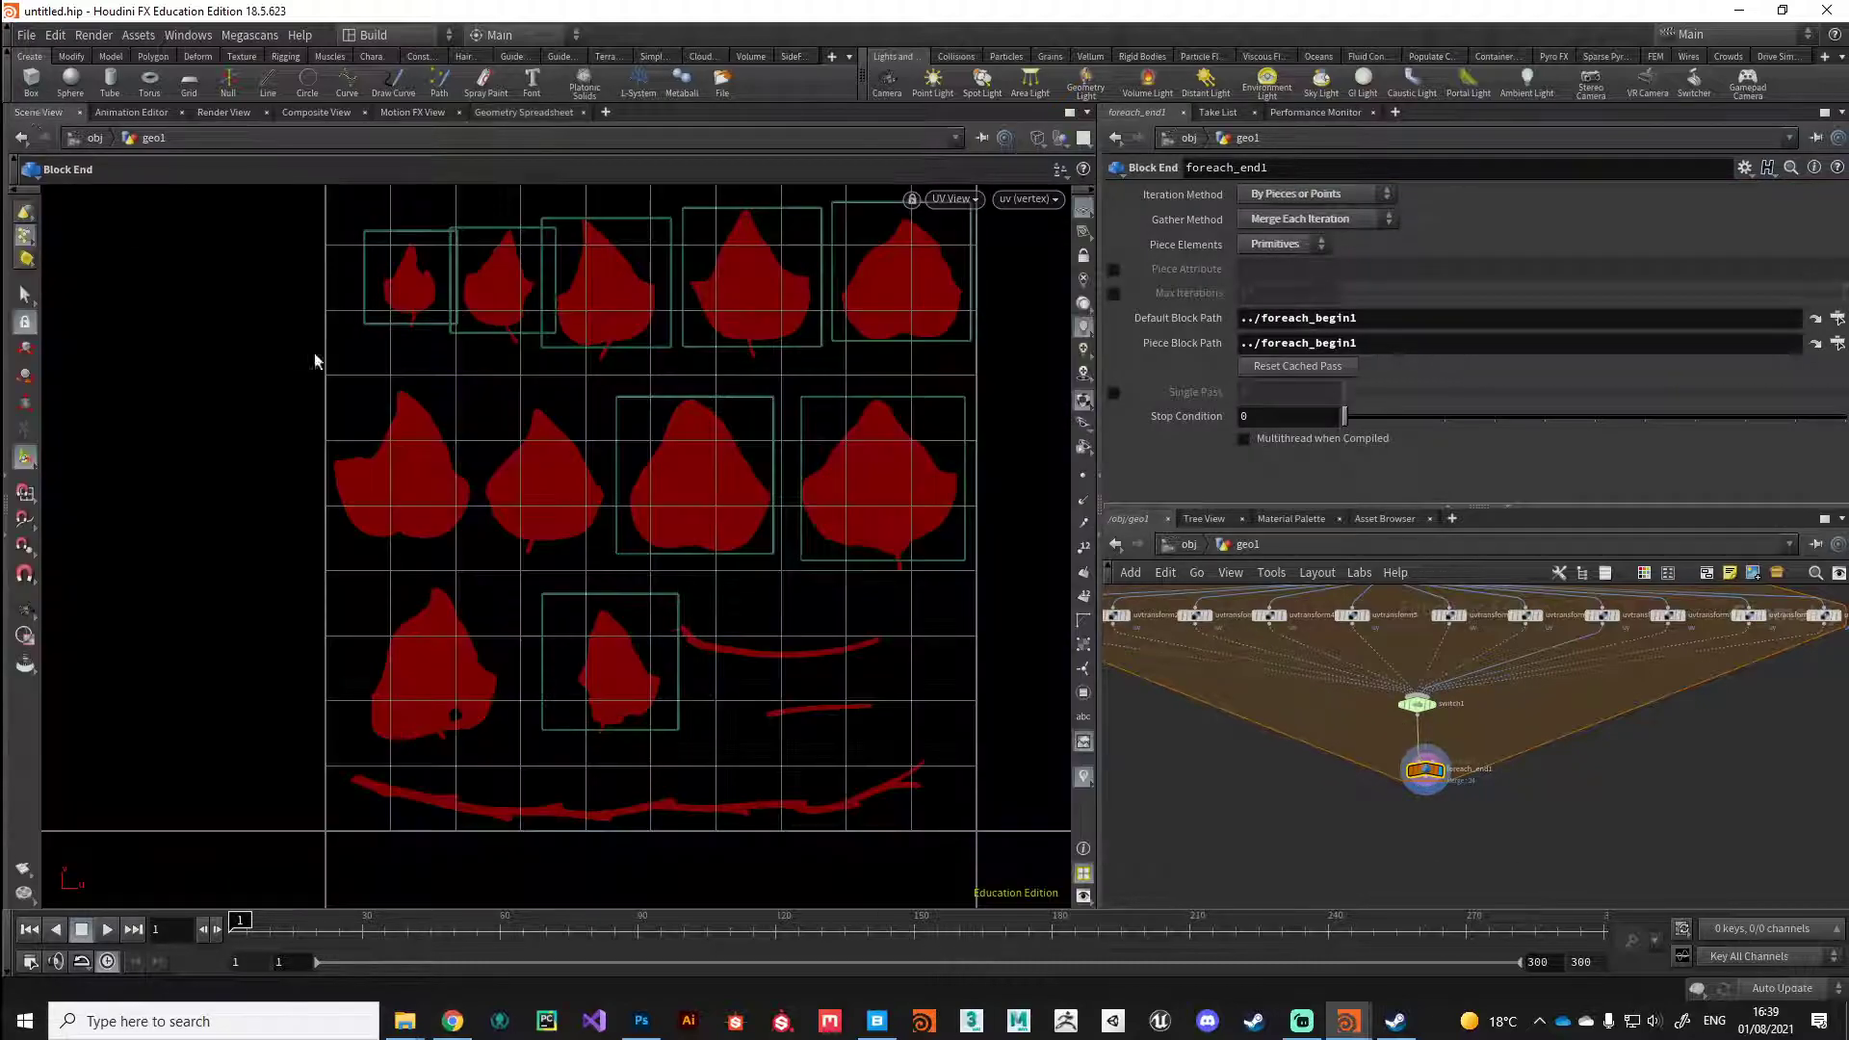
{"action": "middle_click_drag", "start_coordinate": [867, 537], "coordinate": [825, 540]}
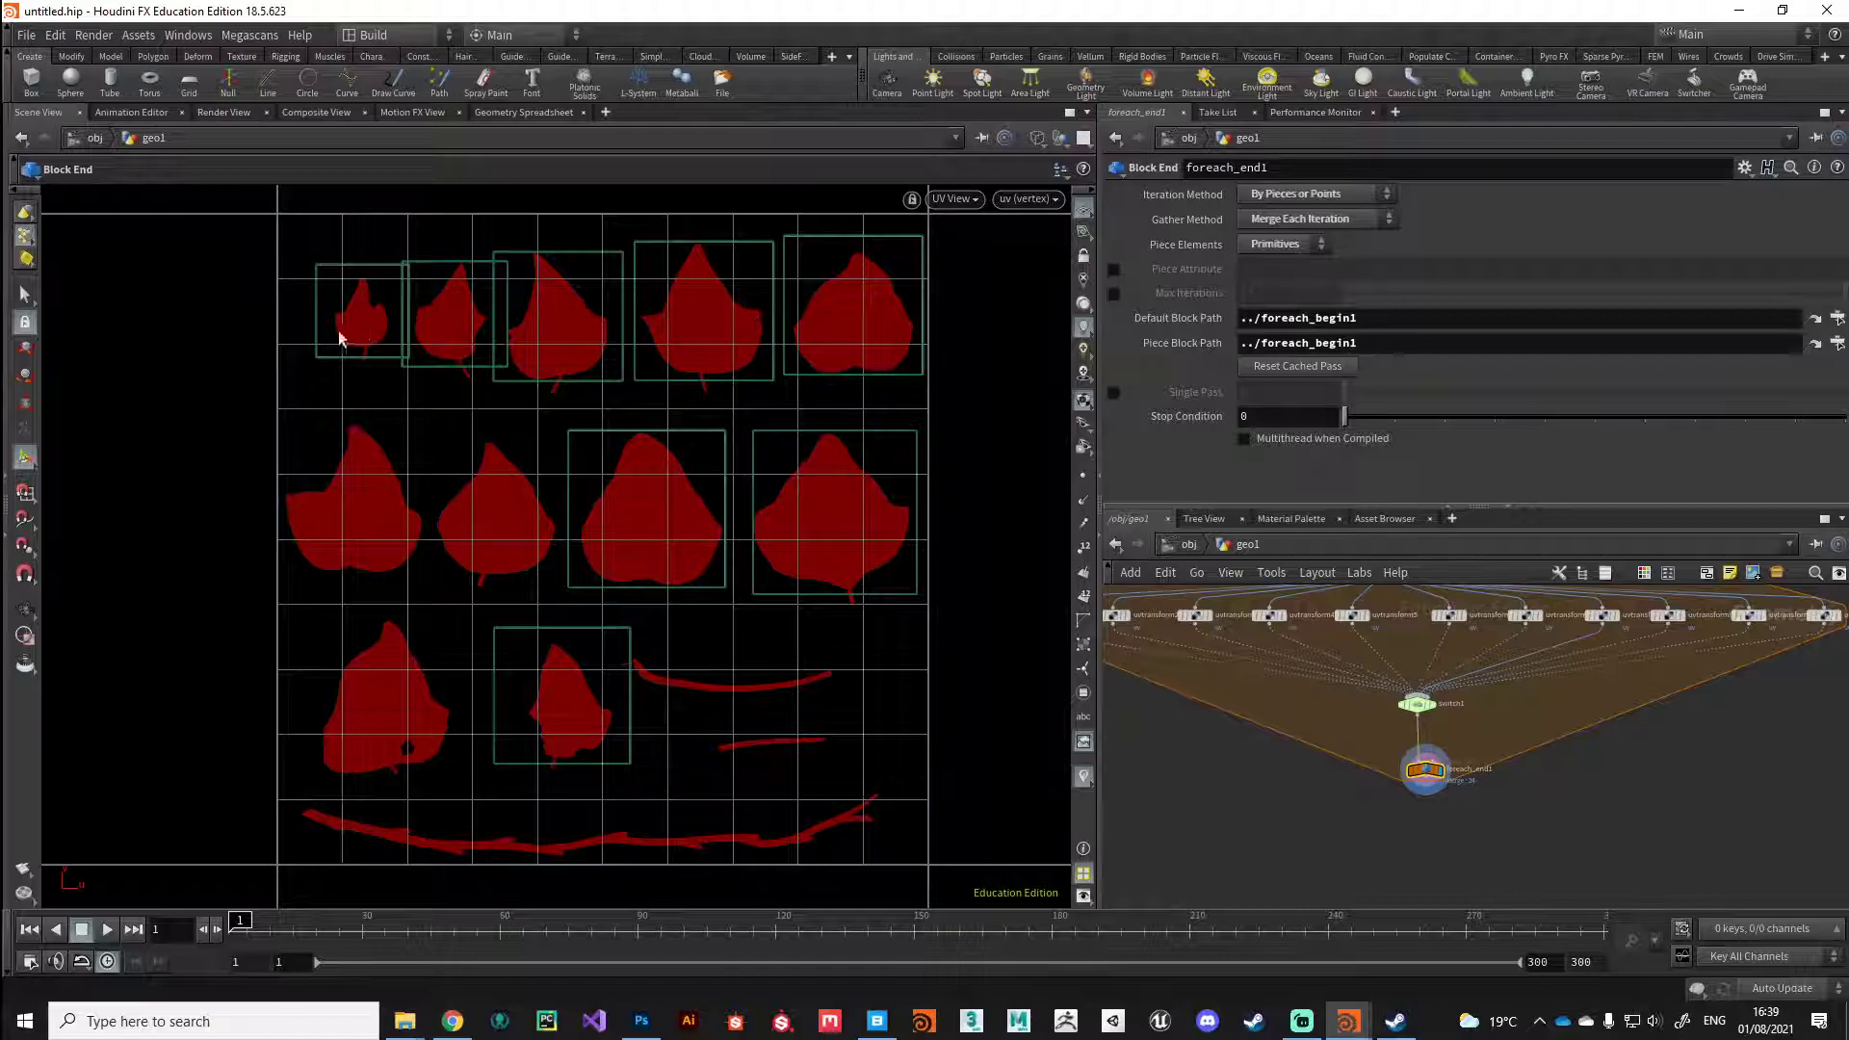
{"action": "middle_click_drag", "start_coordinate": [1275, 685], "coordinate": [1354, 758]}
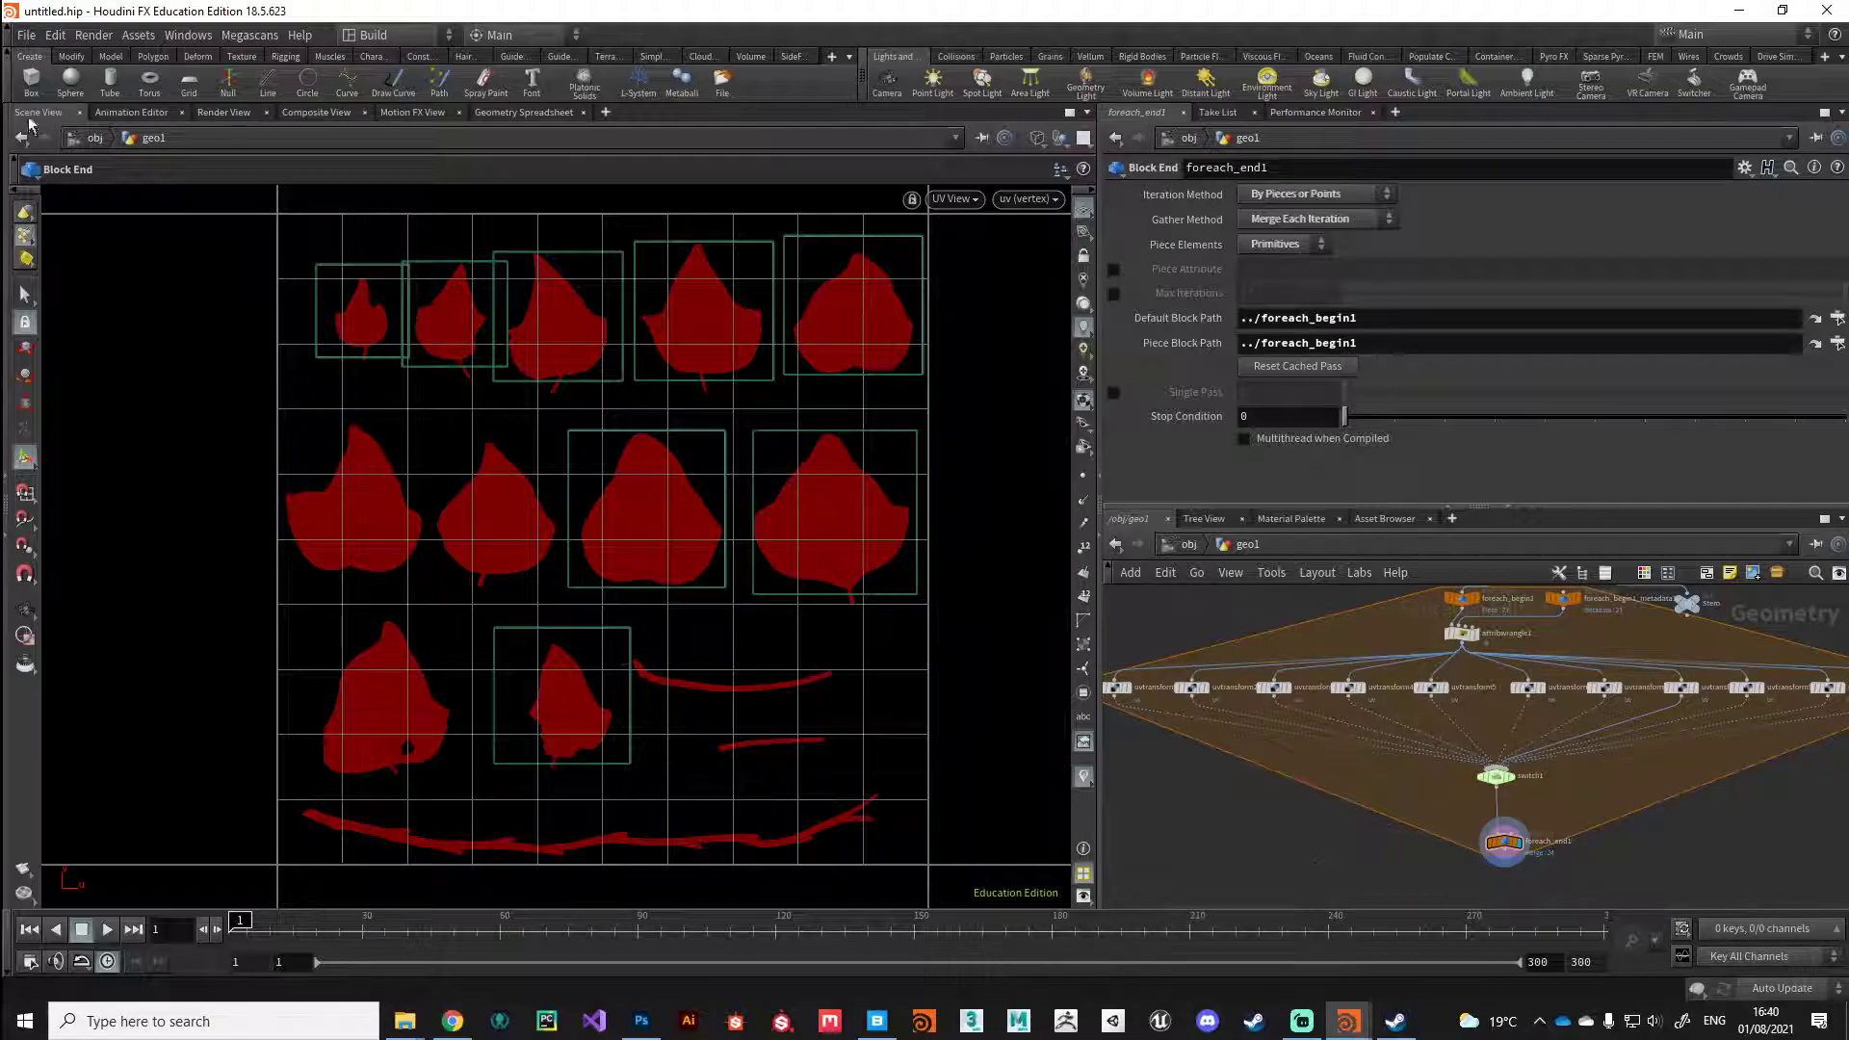
Step: Show the leaf cards as shaded geometry in the perspective view
{"action": "key", "text": "space+1"}
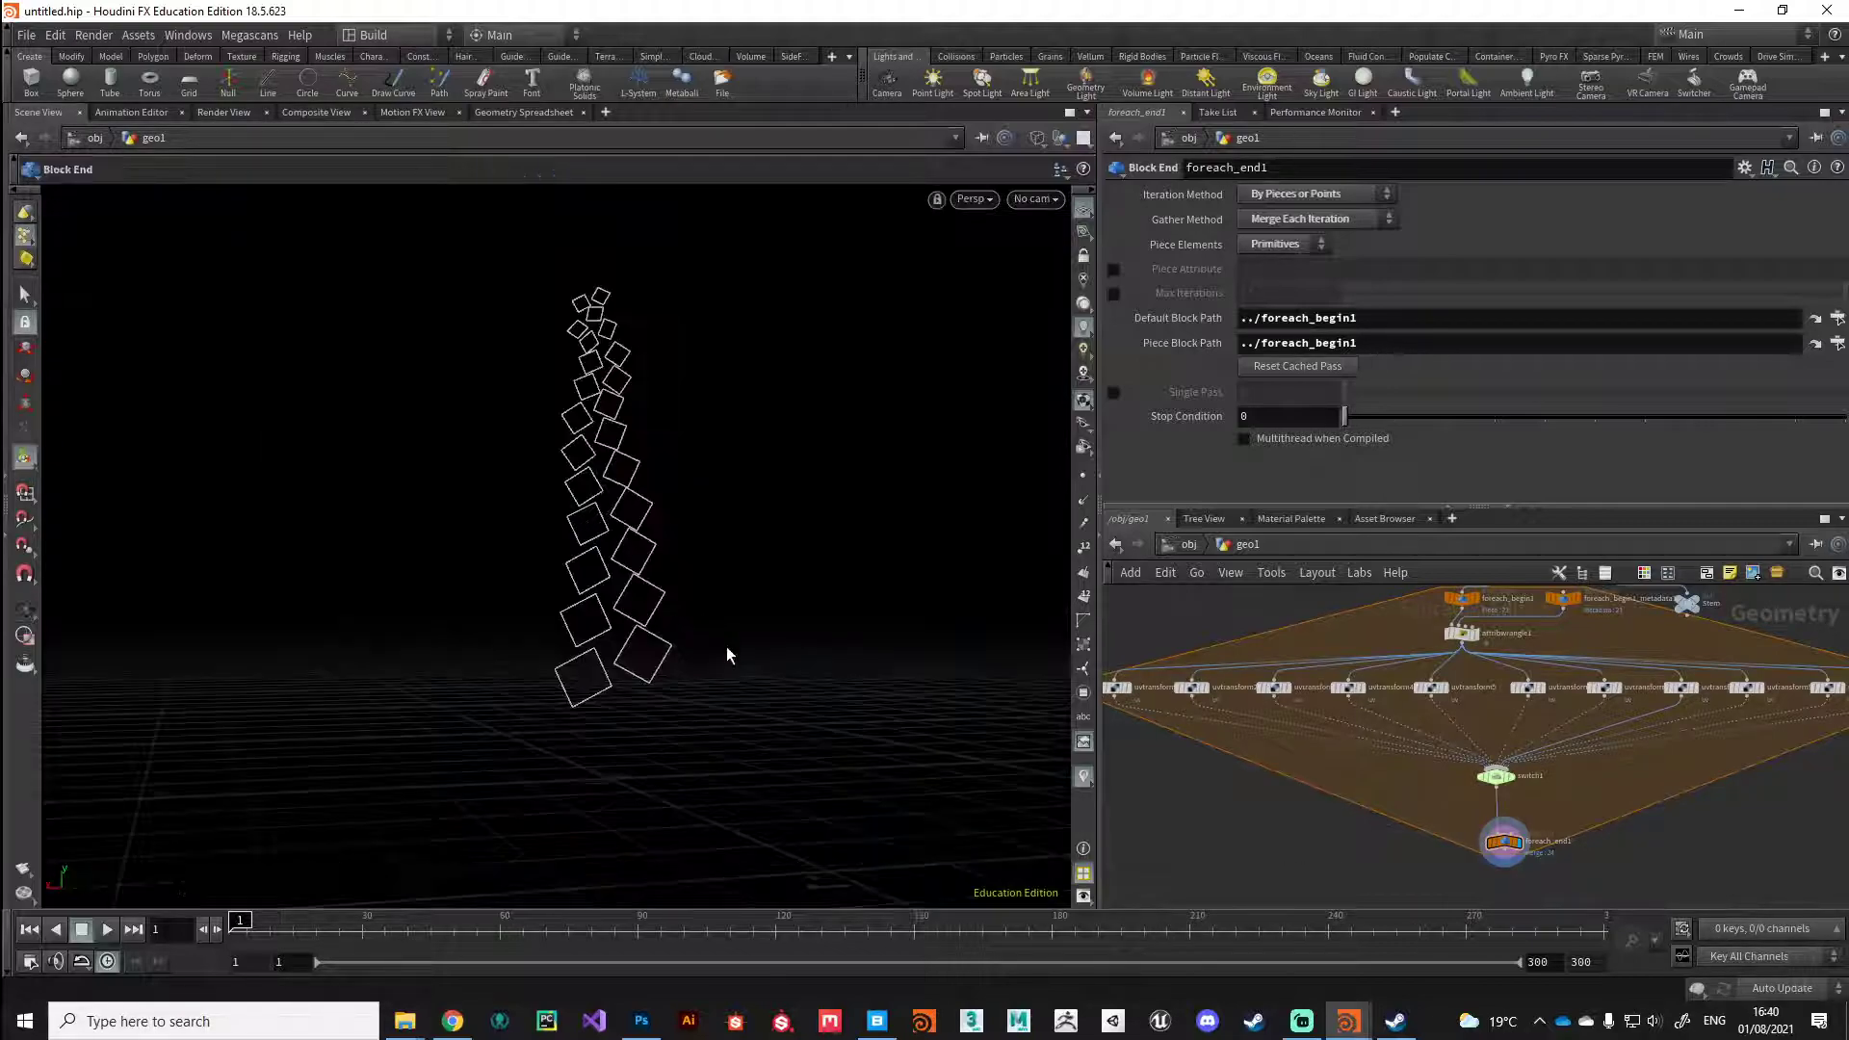
{"action": "middle_click_drag", "start_coordinate": [1346, 863], "coordinate": [1306, 788]}
{"action": "key", "text": "w"}
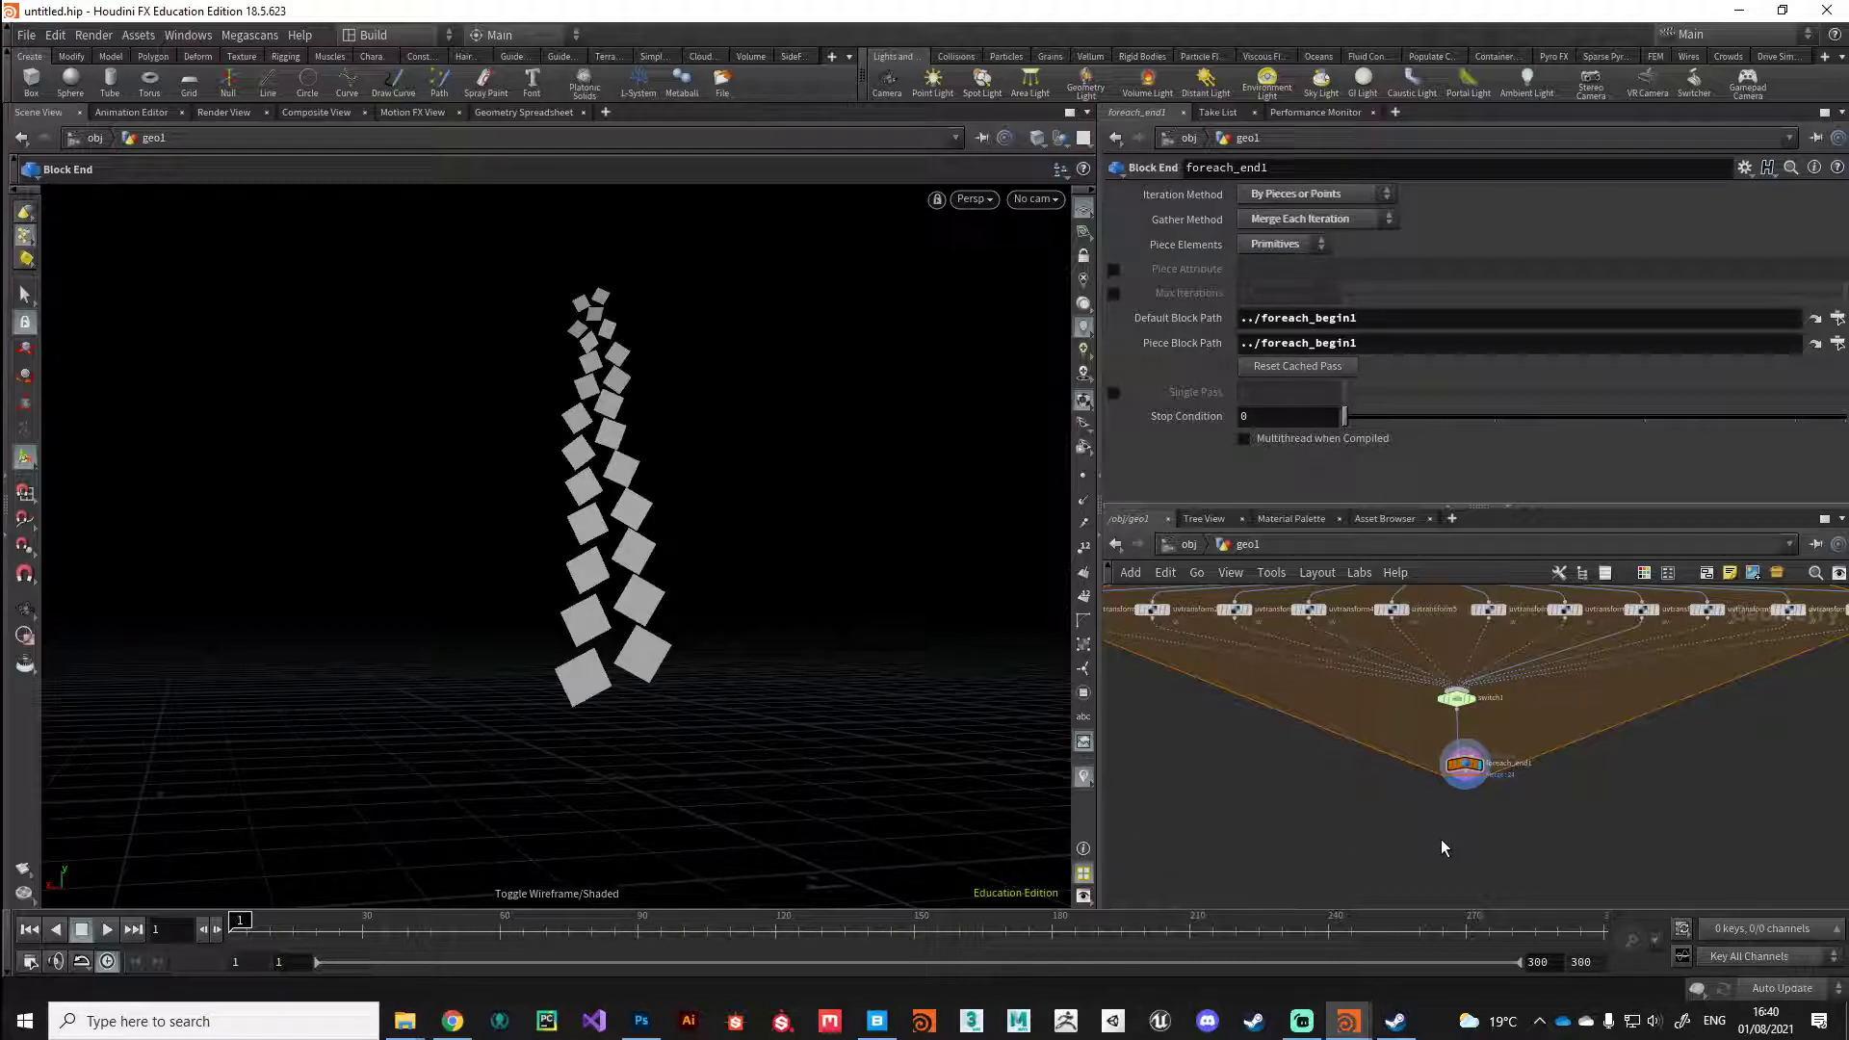
Step: Add a Labs Quick Material node below foreach_end1, wire it to foreach_end1's output and display it
{"action": "key", "text": "Tab"}
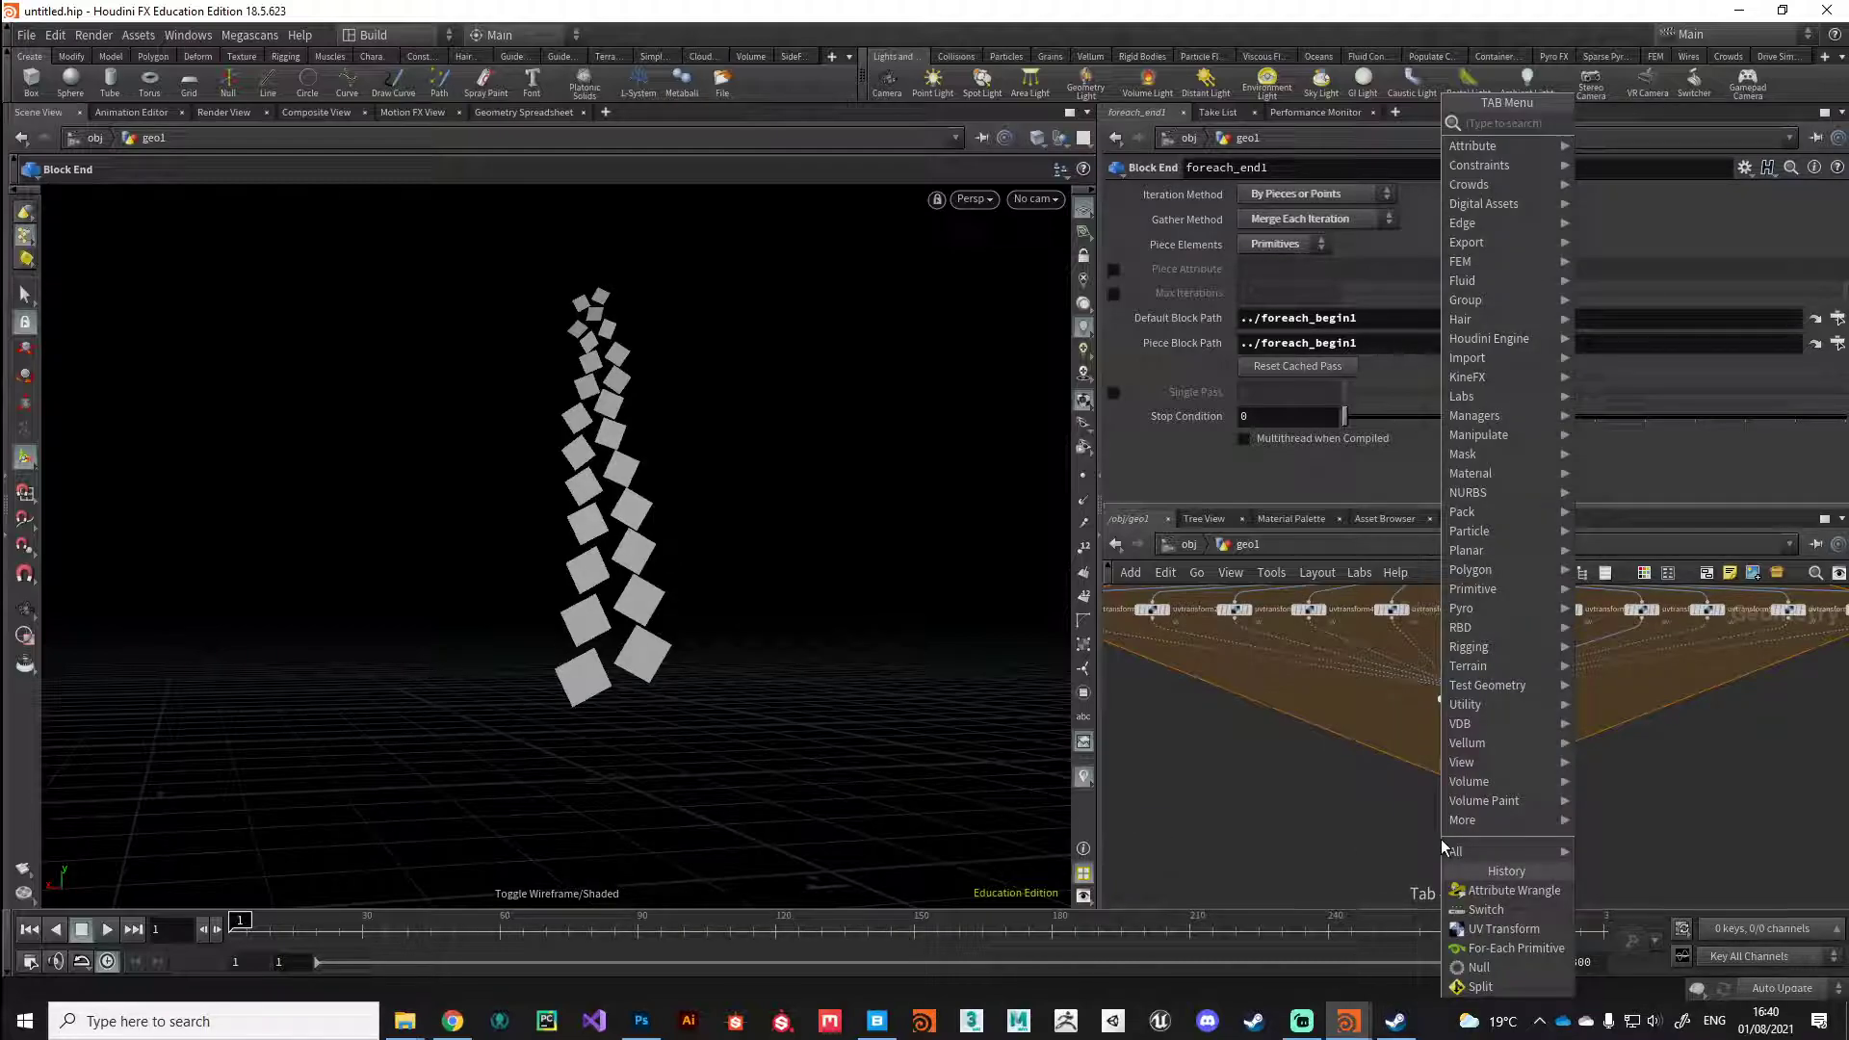
{"action": "type", "text": "quick"}
{"action": "key", "text": "Down"}
{"action": "key", "text": "Down"}
{"action": "key", "text": "Down"}
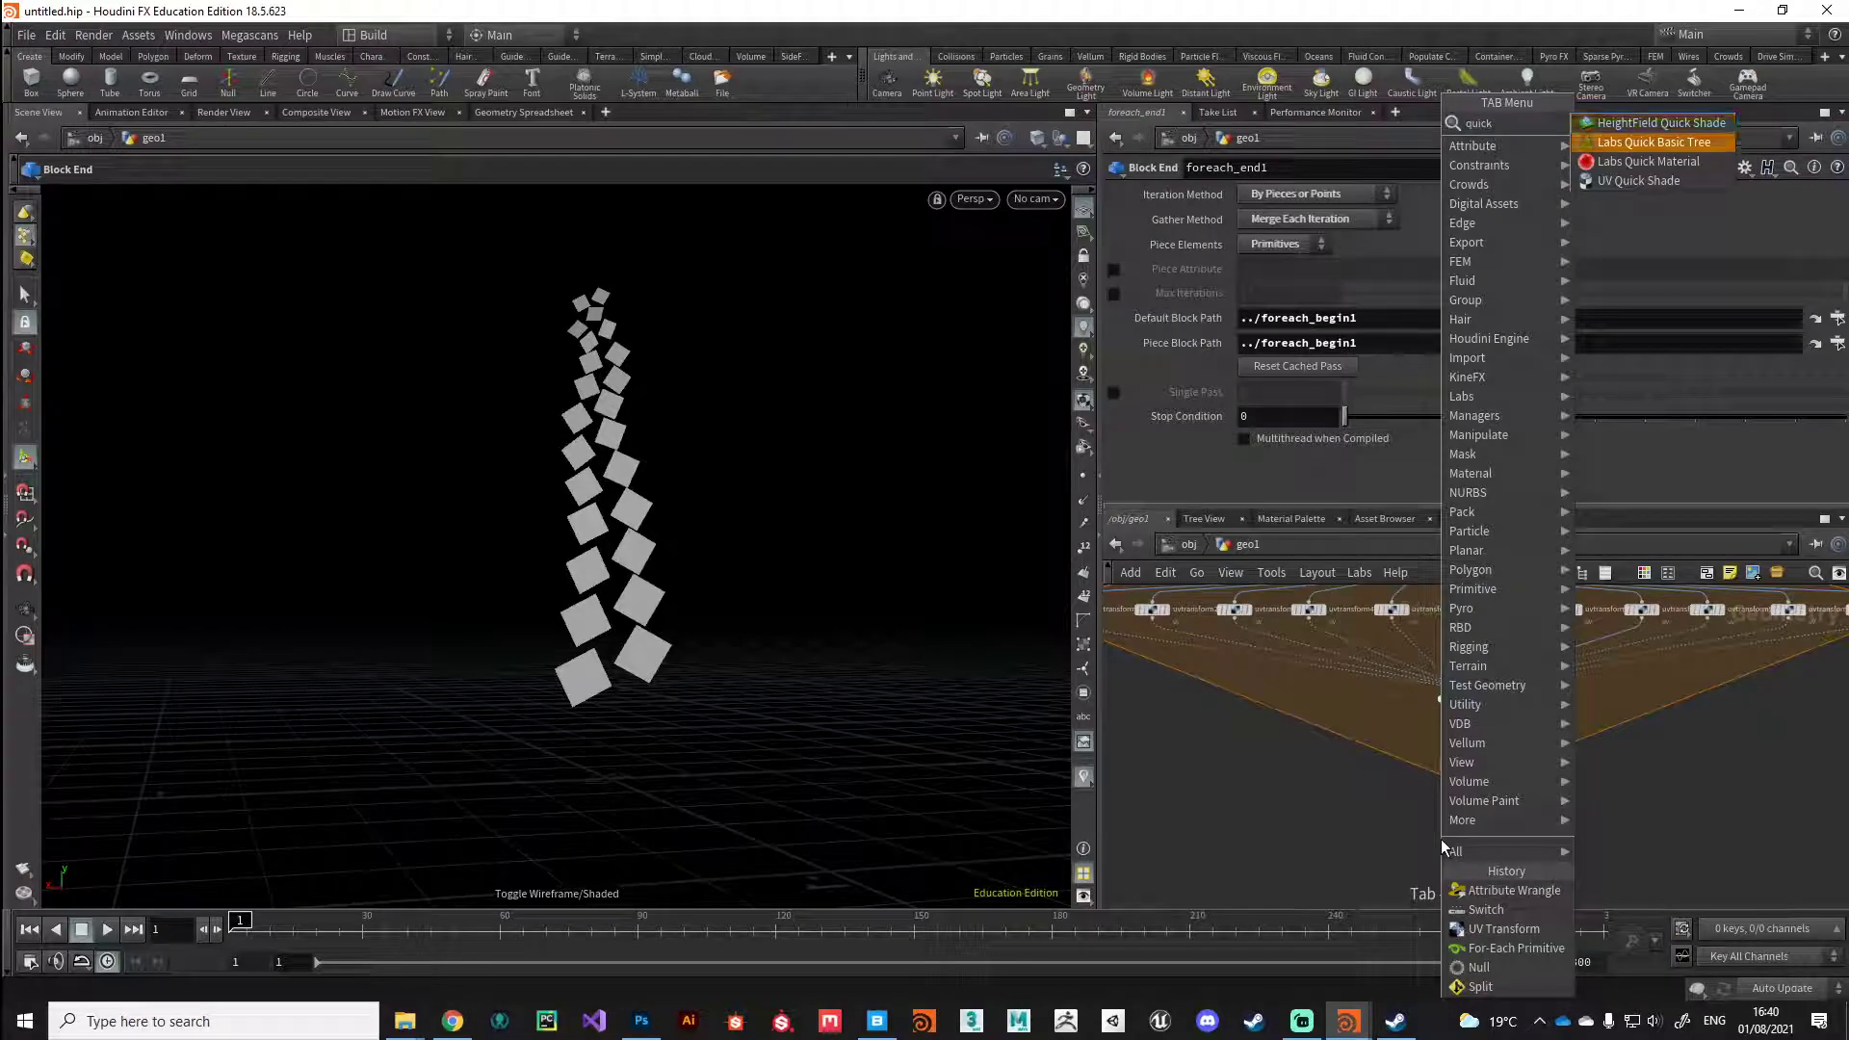
{"action": "key", "text": "Up"}
{"action": "key", "text": "Return"}
{"action": "left_click", "coordinate": [1449, 828]}
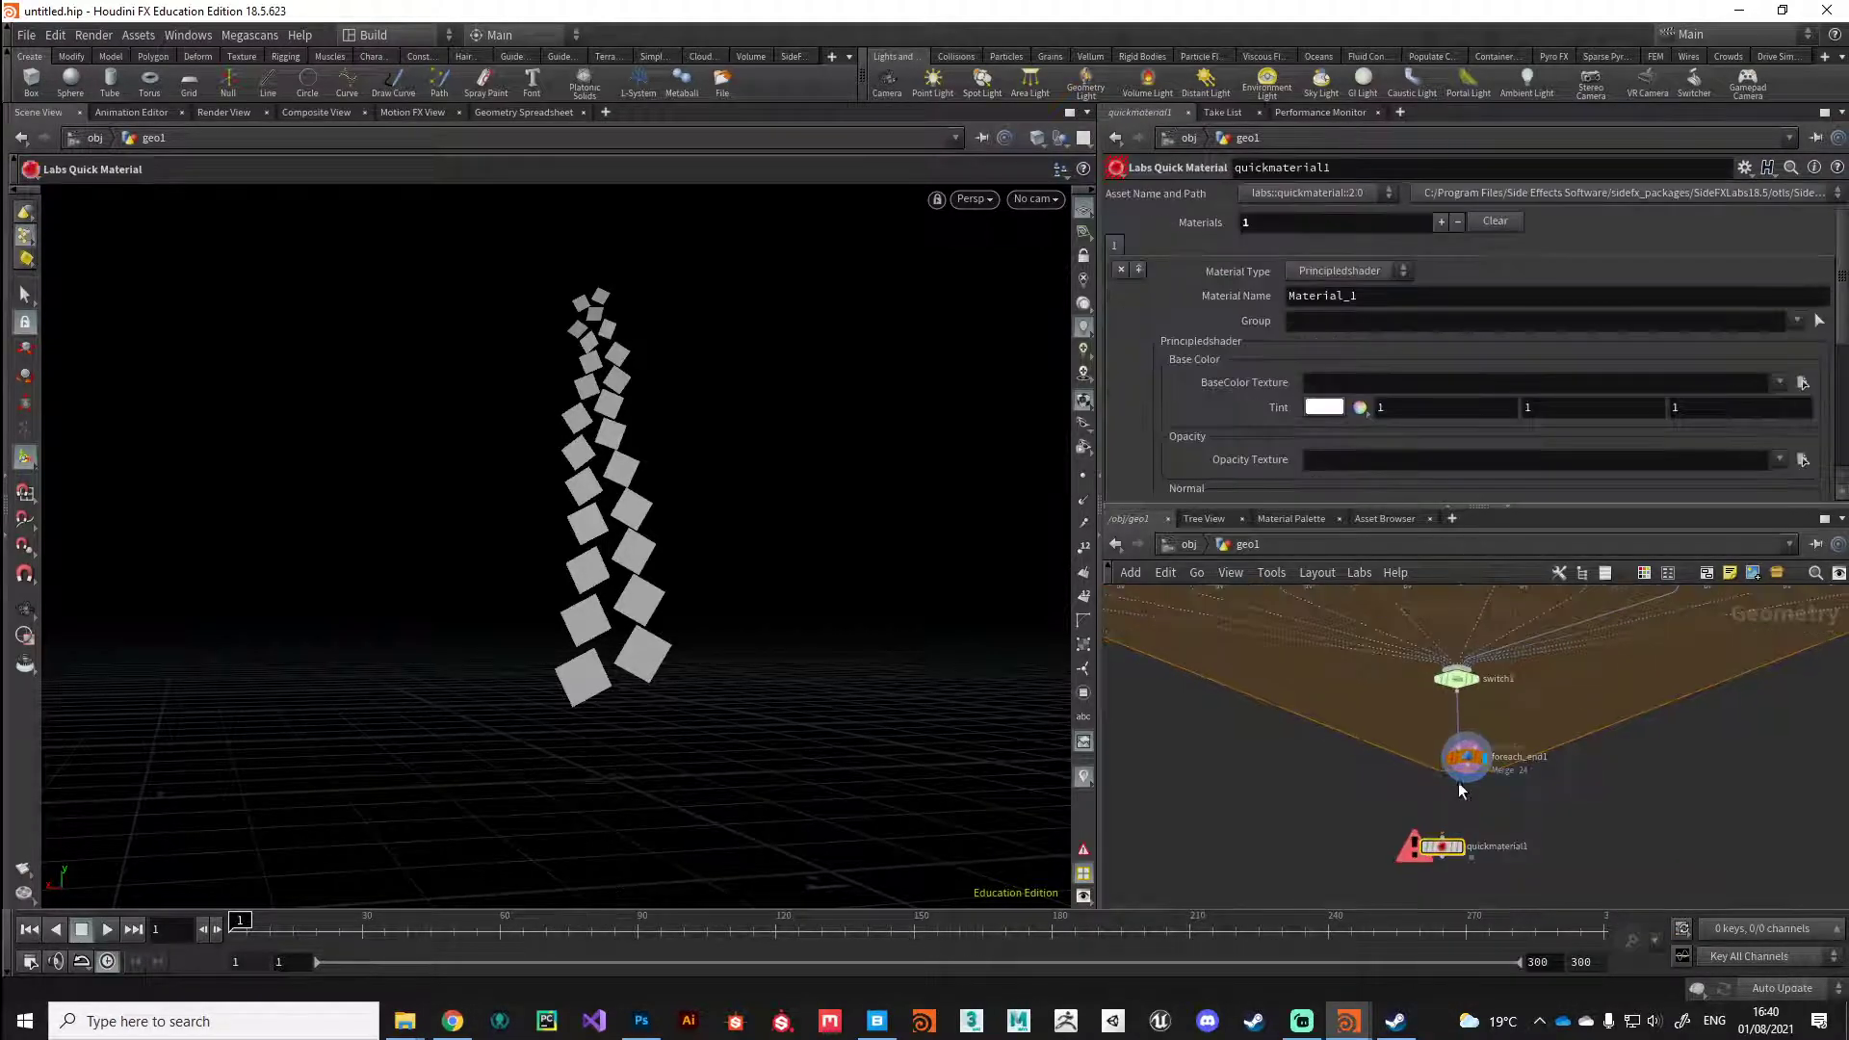
{"action": "left_click", "coordinate": [1469, 778]}
{"action": "left_click", "coordinate": [1441, 834]}
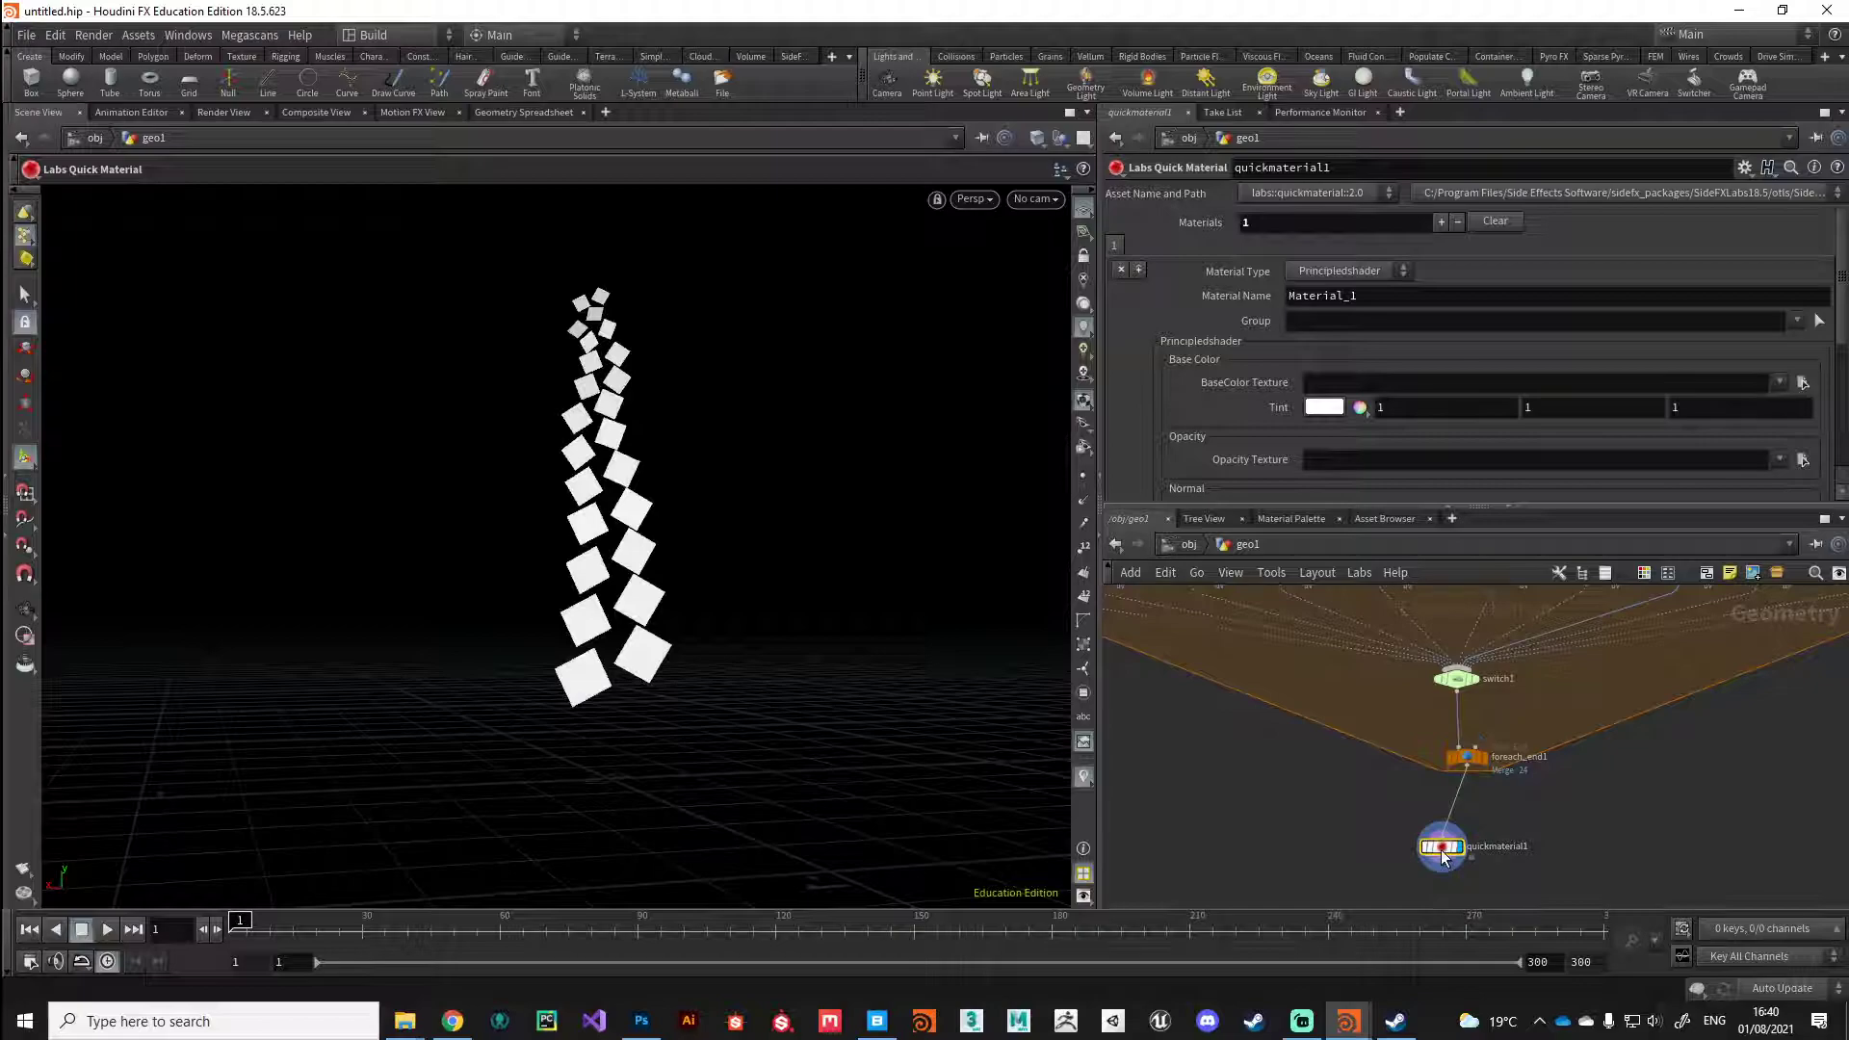
Step: Load the pgoe23p 2K opacity map from the IvyGenerator img folder as quickmaterial1's Opacity Texture and check the leaf cutouts
{"action": "scroll", "coordinate": [1354, 449], "scroll_direction": "down", "scroll_amount": 1}
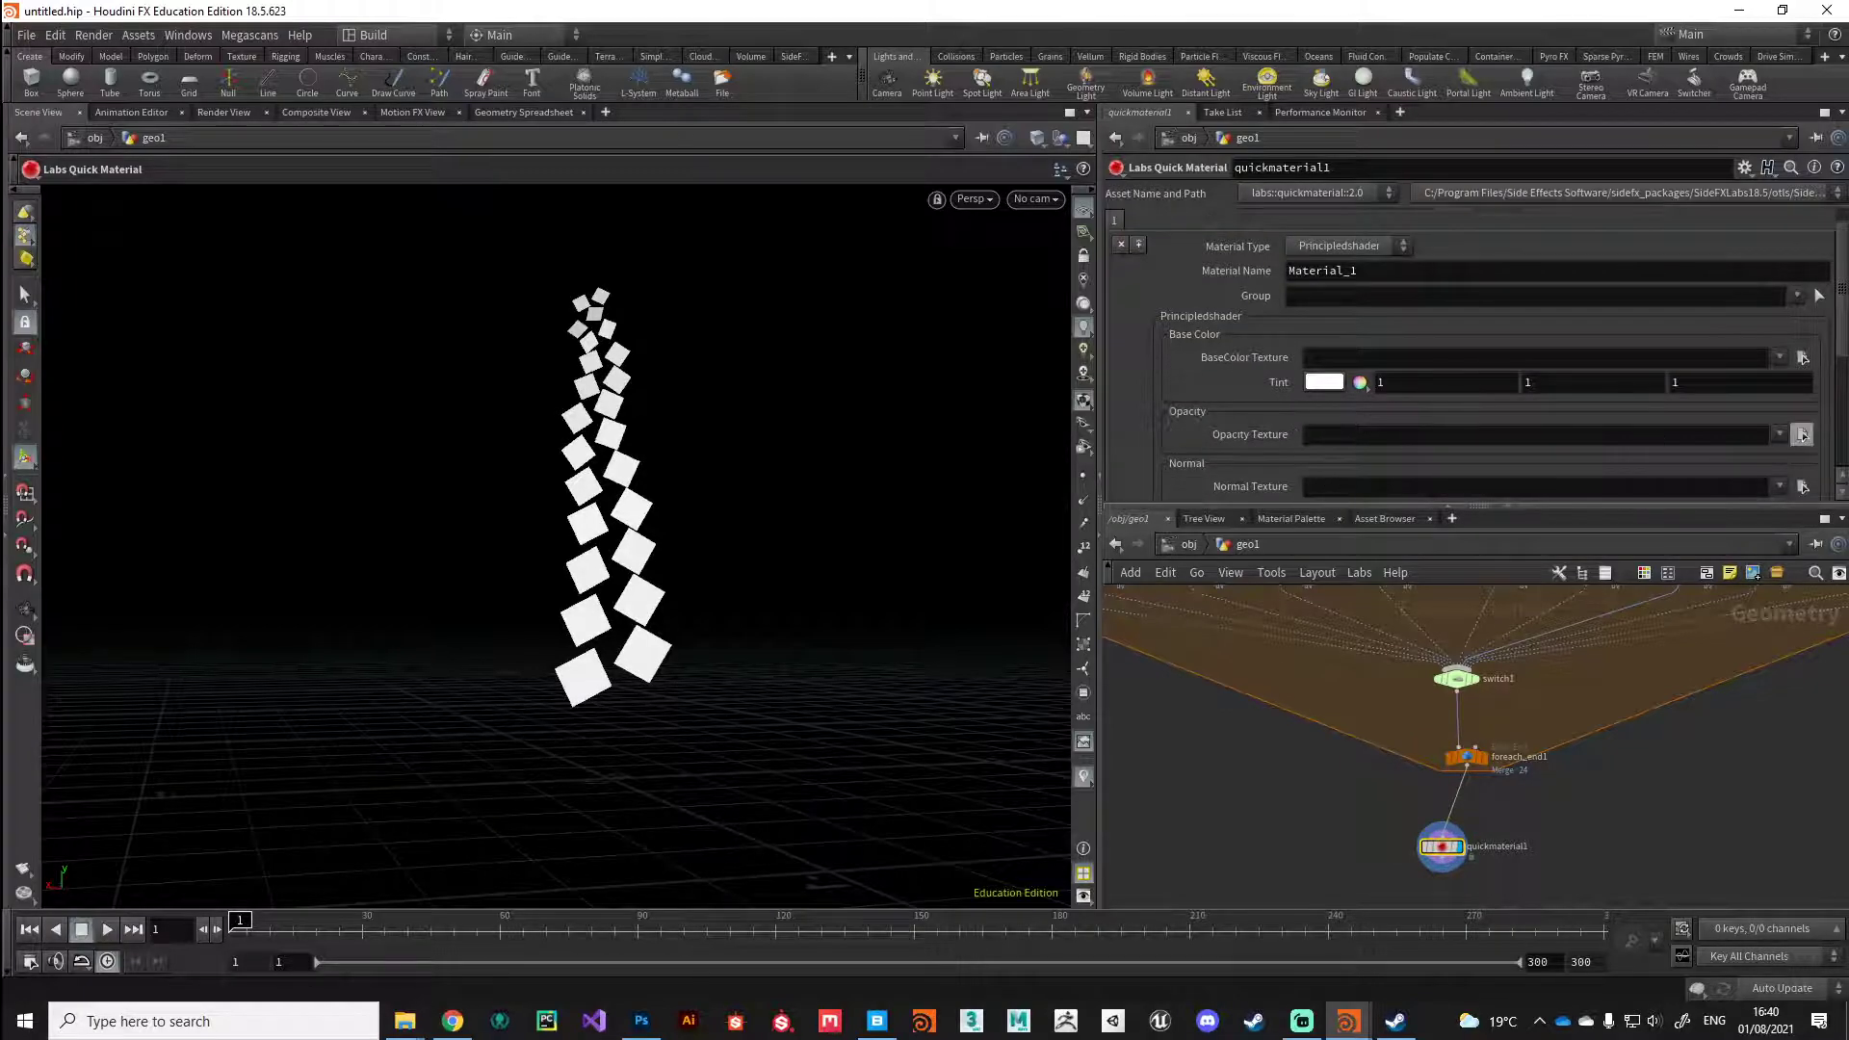
{"action": "left_click_drag", "start_coordinate": [1514, 468], "coordinate": [1343, 434]}
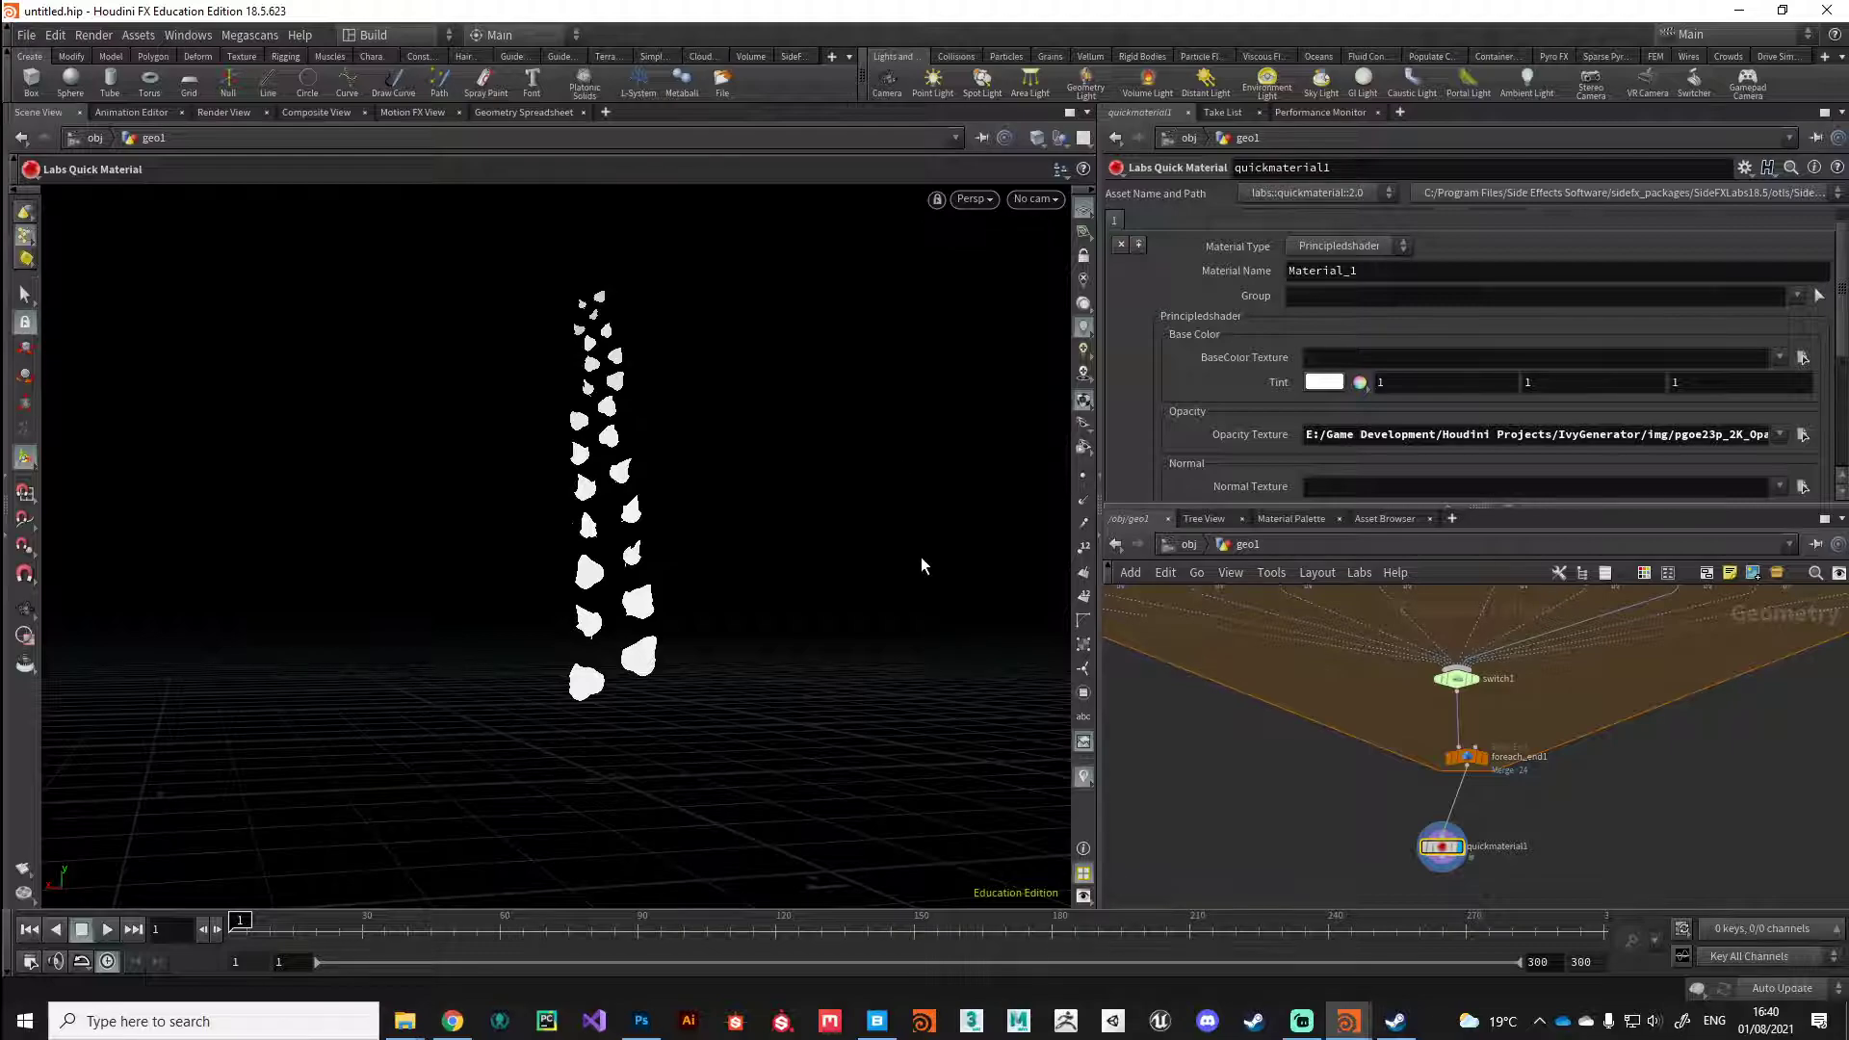
{"action": "key", "text": "Escape"}
{"action": "left_click_drag", "start_coordinate": [702, 607], "coordinate": [674, 573]}
{"action": "scroll", "coordinate": [690, 527], "scroll_direction": "down", "scroll_amount": 3}
{"action": "key", "text": "Return"}
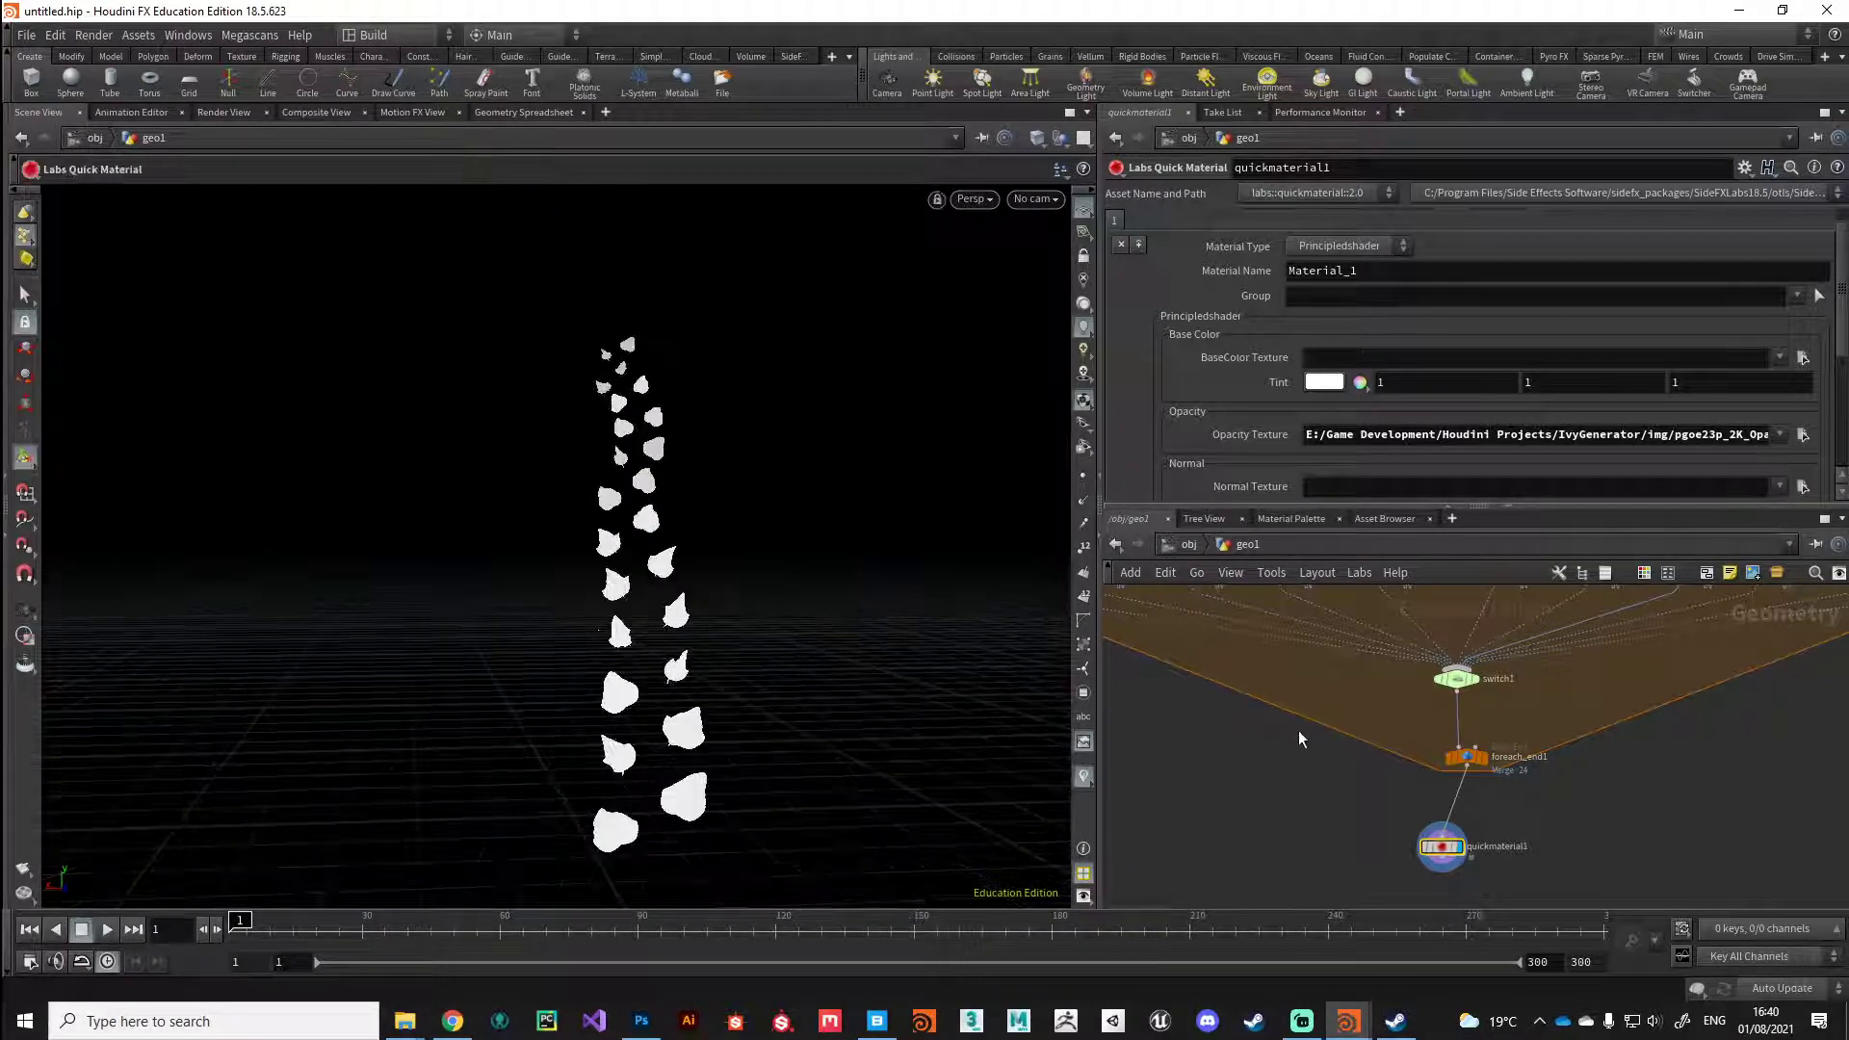
Step: Set lsystem1's Random Seed to 7 and inspect the leaf shapes along the ivy branch
{"action": "scroll", "coordinate": [1298, 730], "scroll_direction": "down", "scroll_amount": 3}
{"action": "scroll", "coordinate": [1406, 633], "scroll_direction": "up", "scroll_amount": 3}
{"action": "left_click", "coordinate": [1433, 636]}
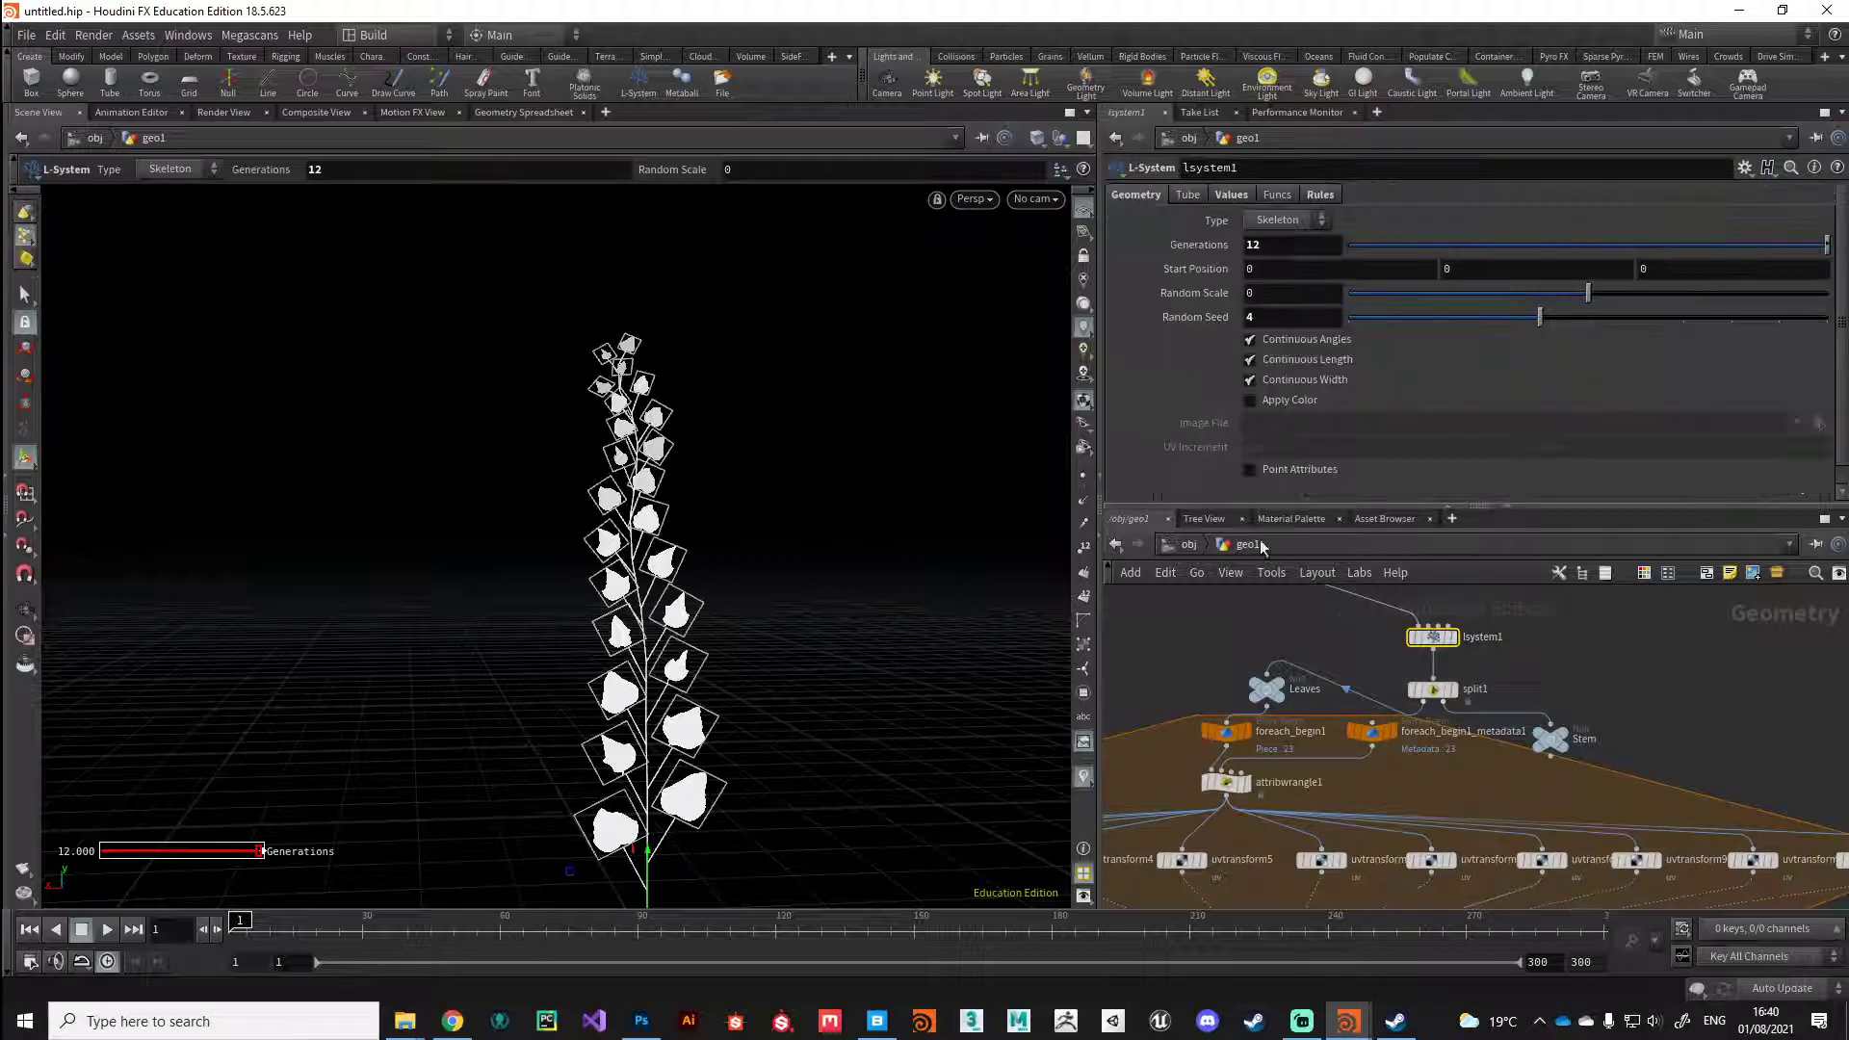
{"action": "left_click", "coordinate": [1463, 321]}
{"action": "left_click_drag", "start_coordinate": [1461, 323], "coordinate": [1684, 319]}
{"action": "key", "text": "Escape"}
{"action": "left_click_drag", "start_coordinate": [799, 520], "coordinate": [785, 434]}
{"action": "key", "text": "Return"}
Step: Replace the multiplier 4223 in attribwrangle1's VEX expression with ch("seed") and create the matching Seed parameter
{"action": "middle_click_drag", "start_coordinate": [1394, 790], "coordinate": [1428, 708]}
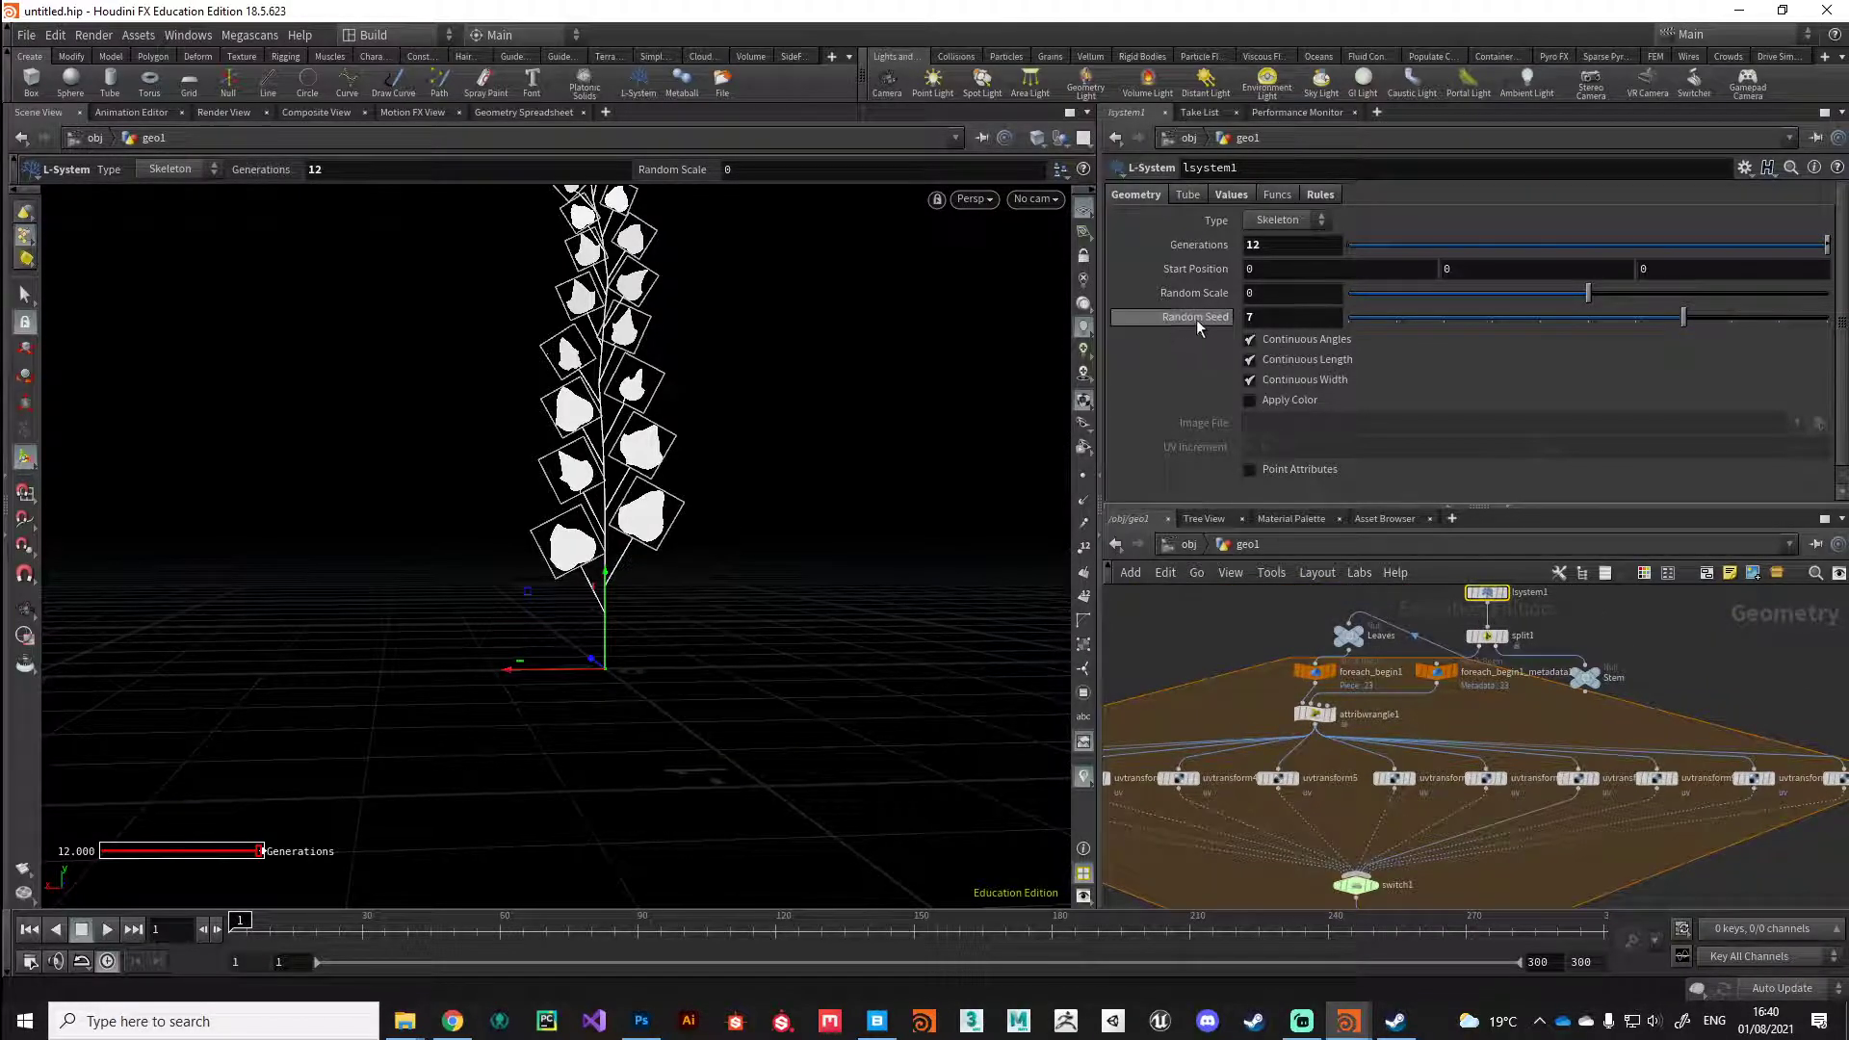
{"action": "left_click", "coordinate": [1316, 717]}
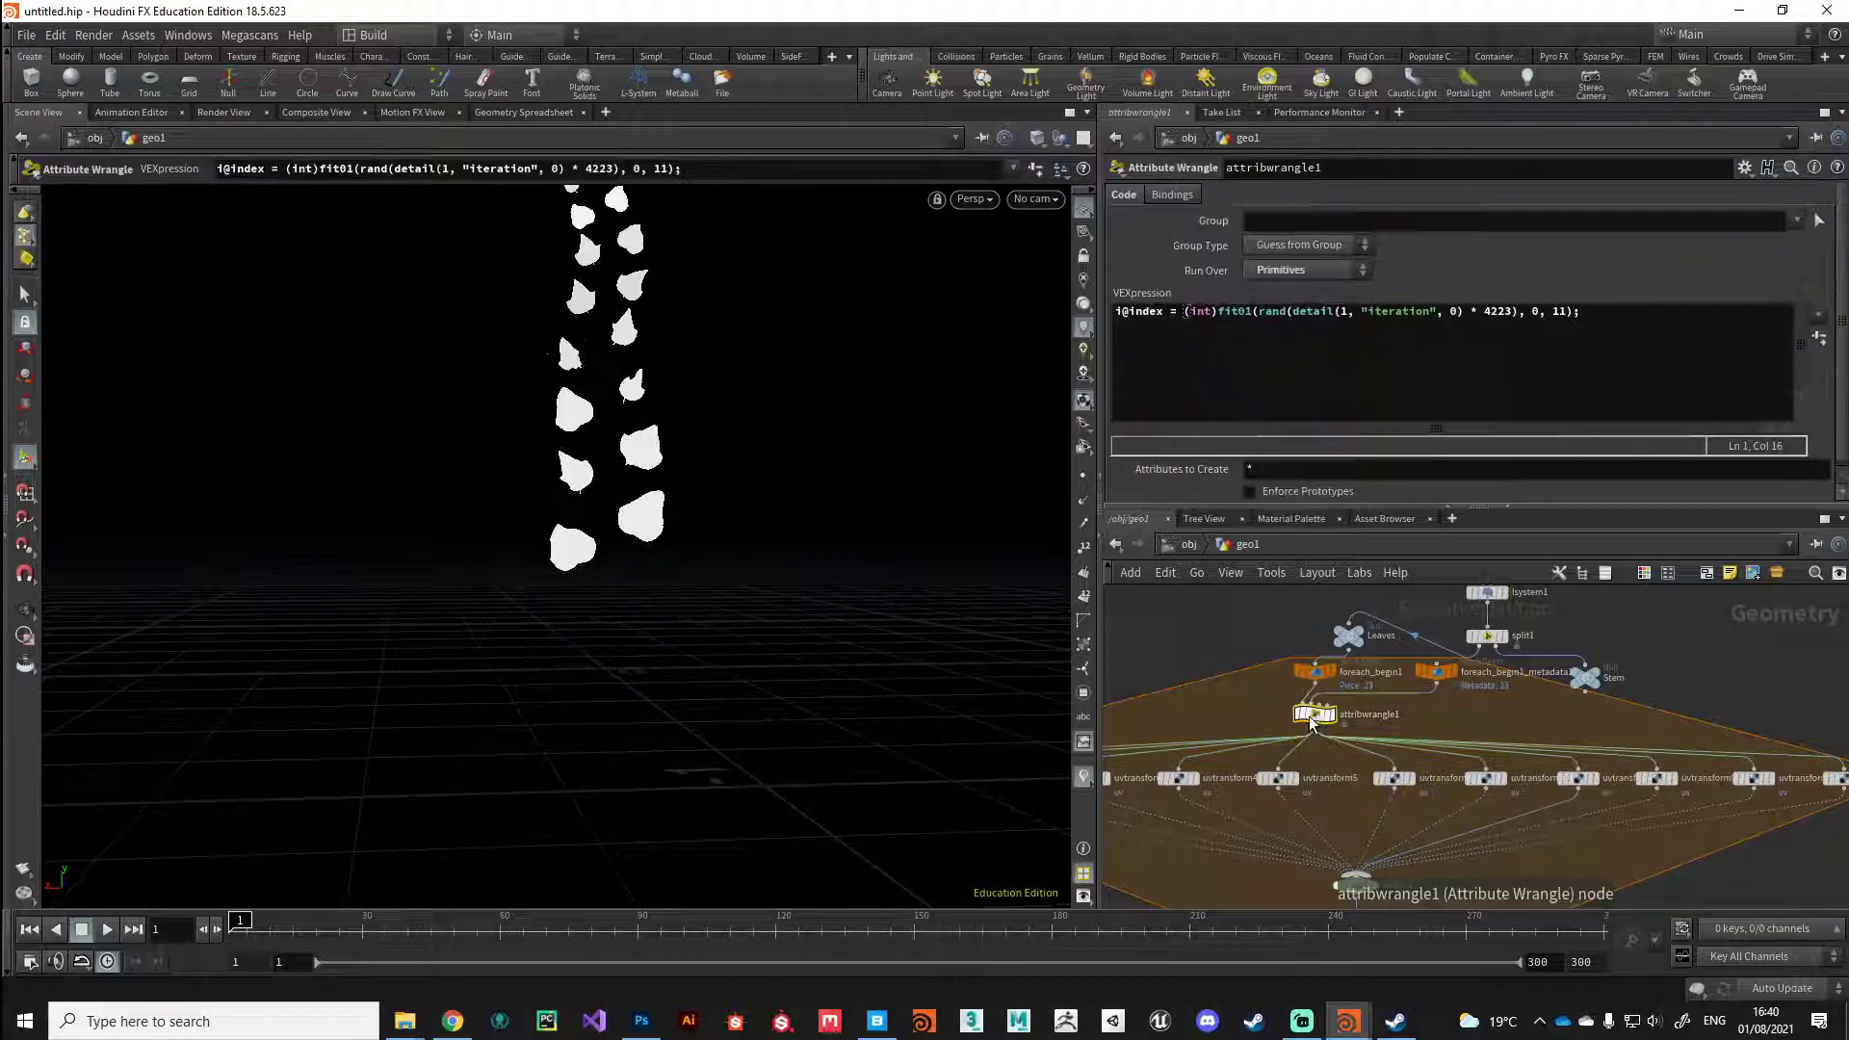
{"action": "double_click", "coordinate": [1486, 310]}
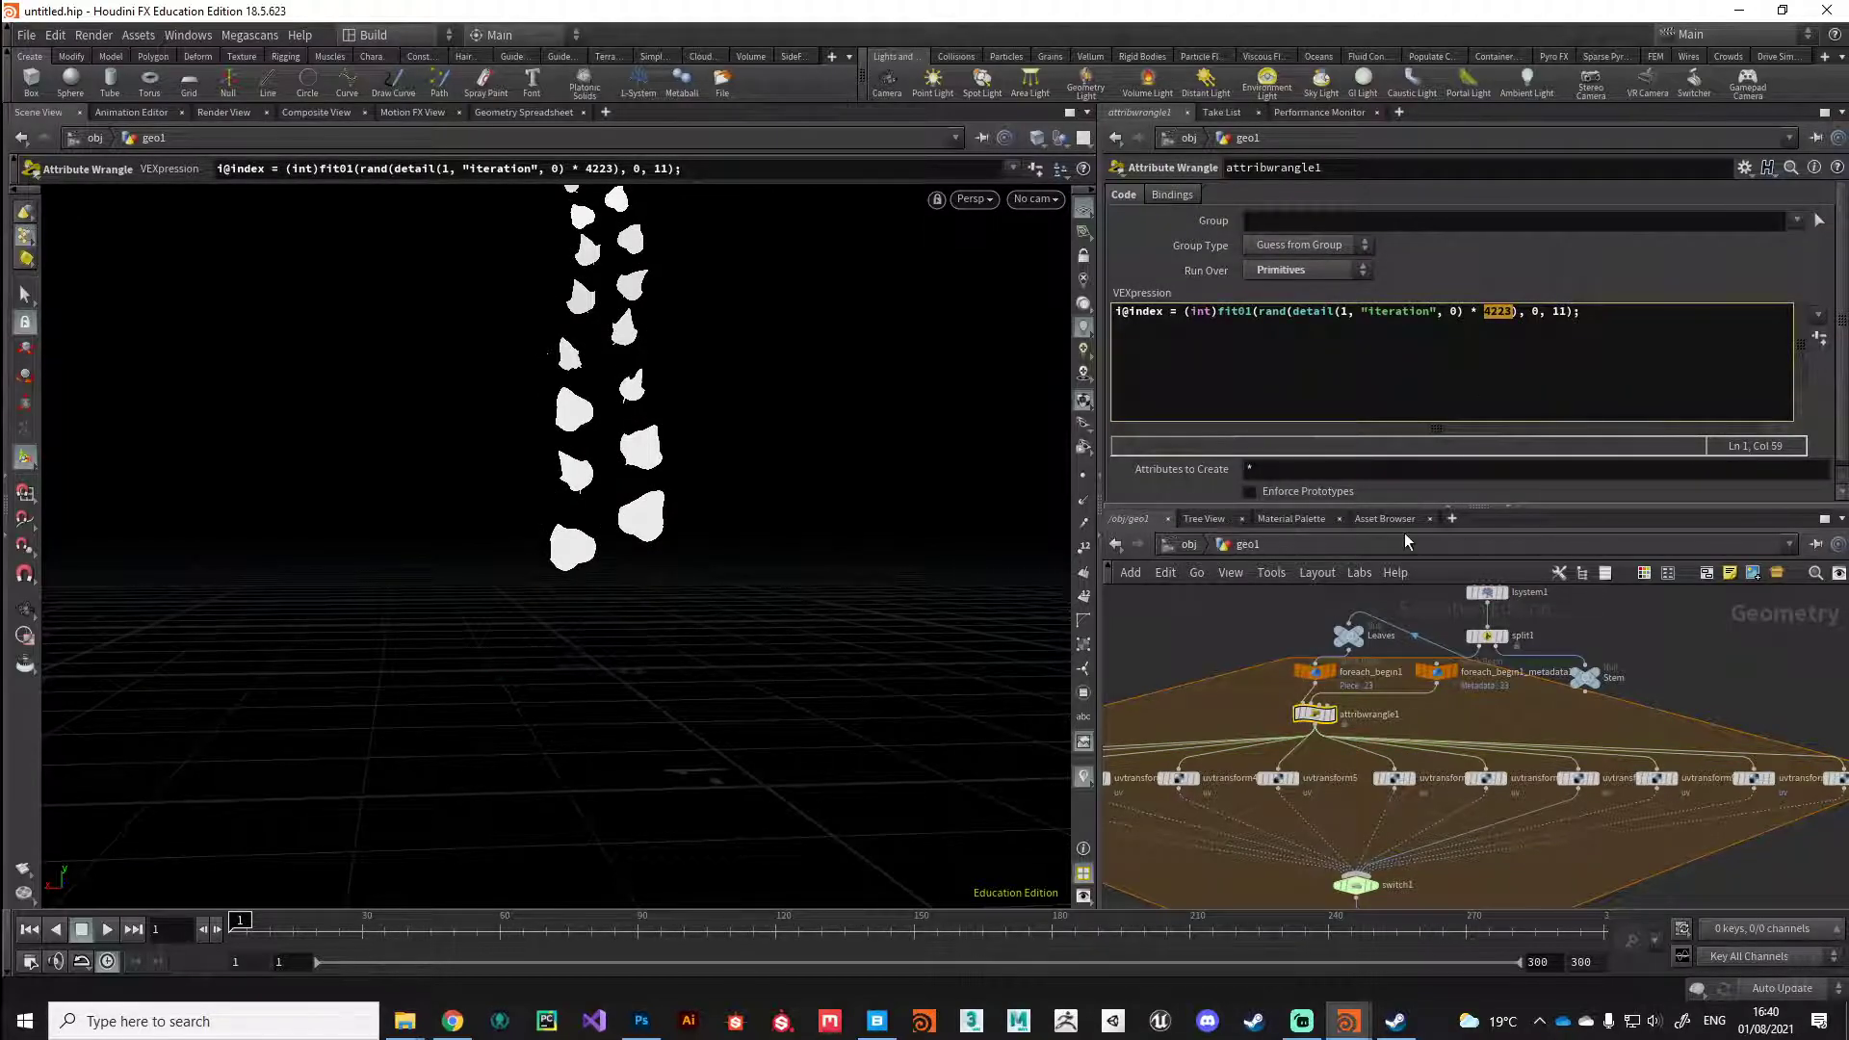
{"action": "type", "text": "ch(\"seed\")"}
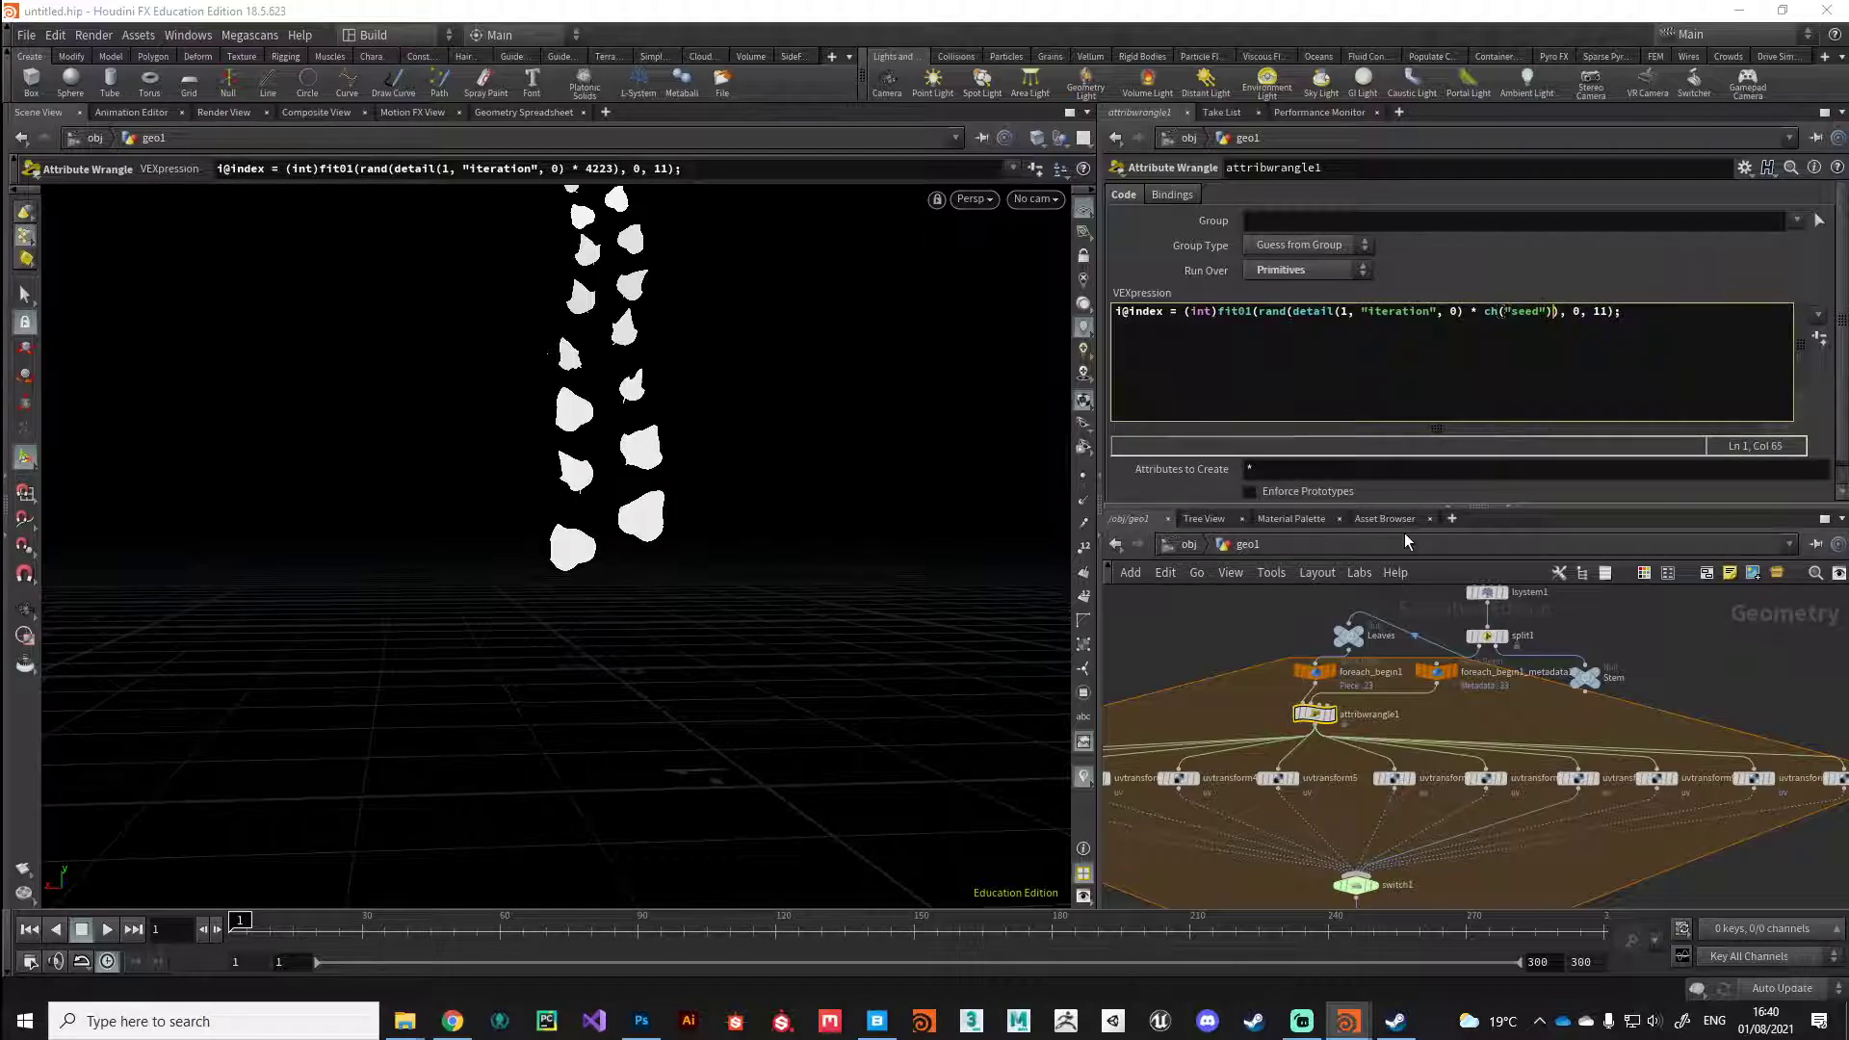
{"action": "left_click", "coordinate": [1535, 448]}
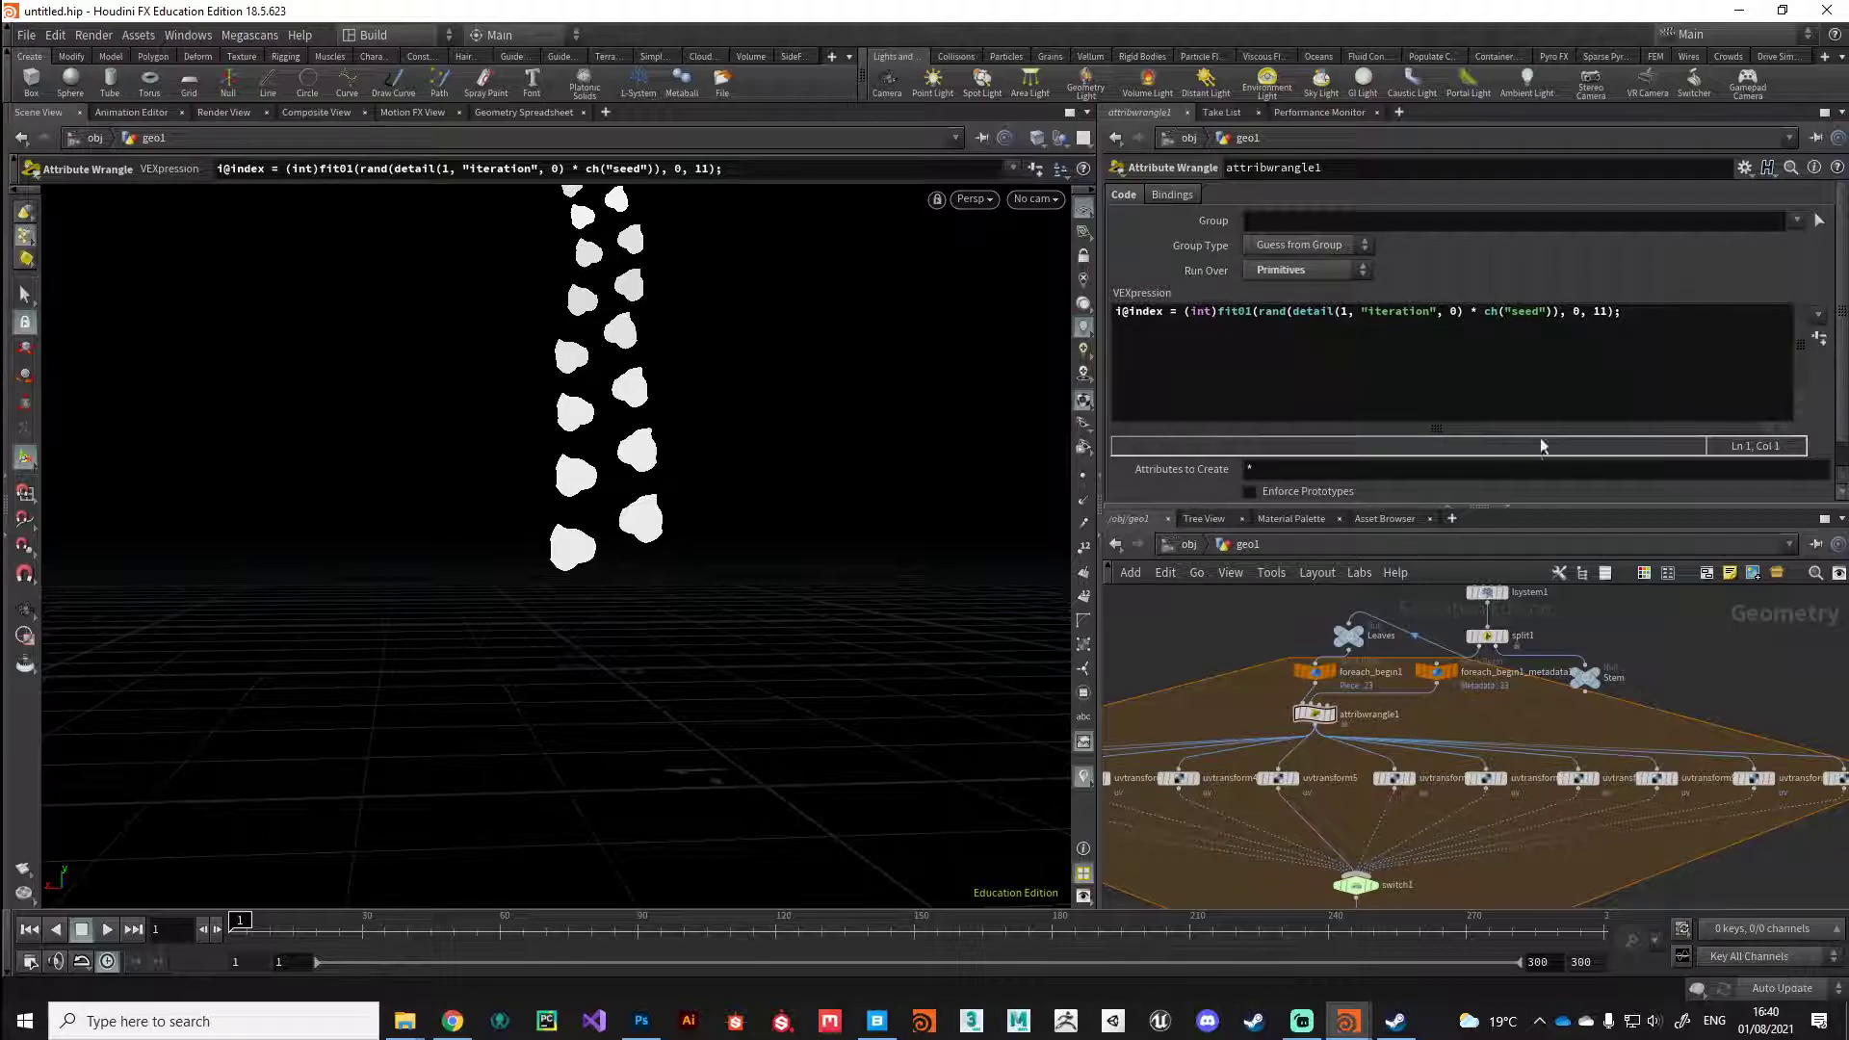
{"action": "left_click", "coordinate": [1821, 334]}
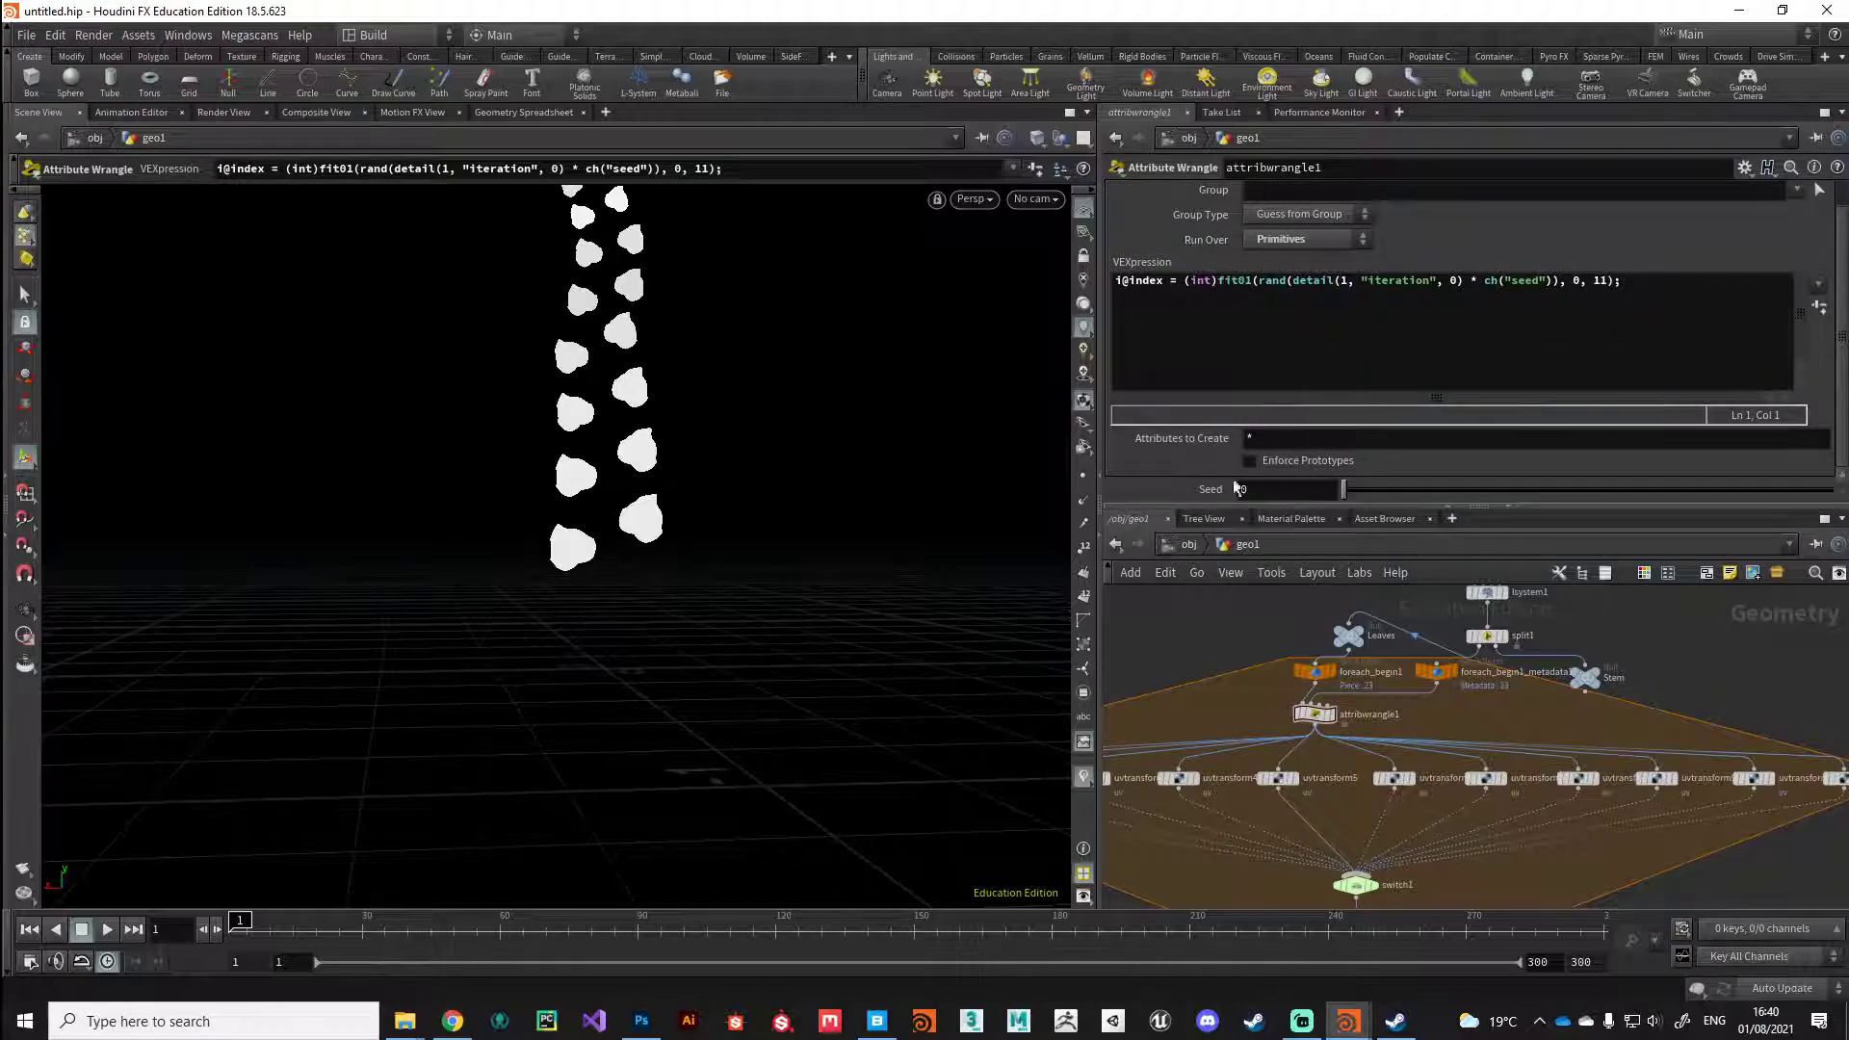
Step: Link attribwrangle1's Seed to lsystem1's Random Seed with the relative reference ch("../lsystem1/randseed")
{"action": "middle_click_drag", "start_coordinate": [1215, 604], "coordinate": [1232, 662]}
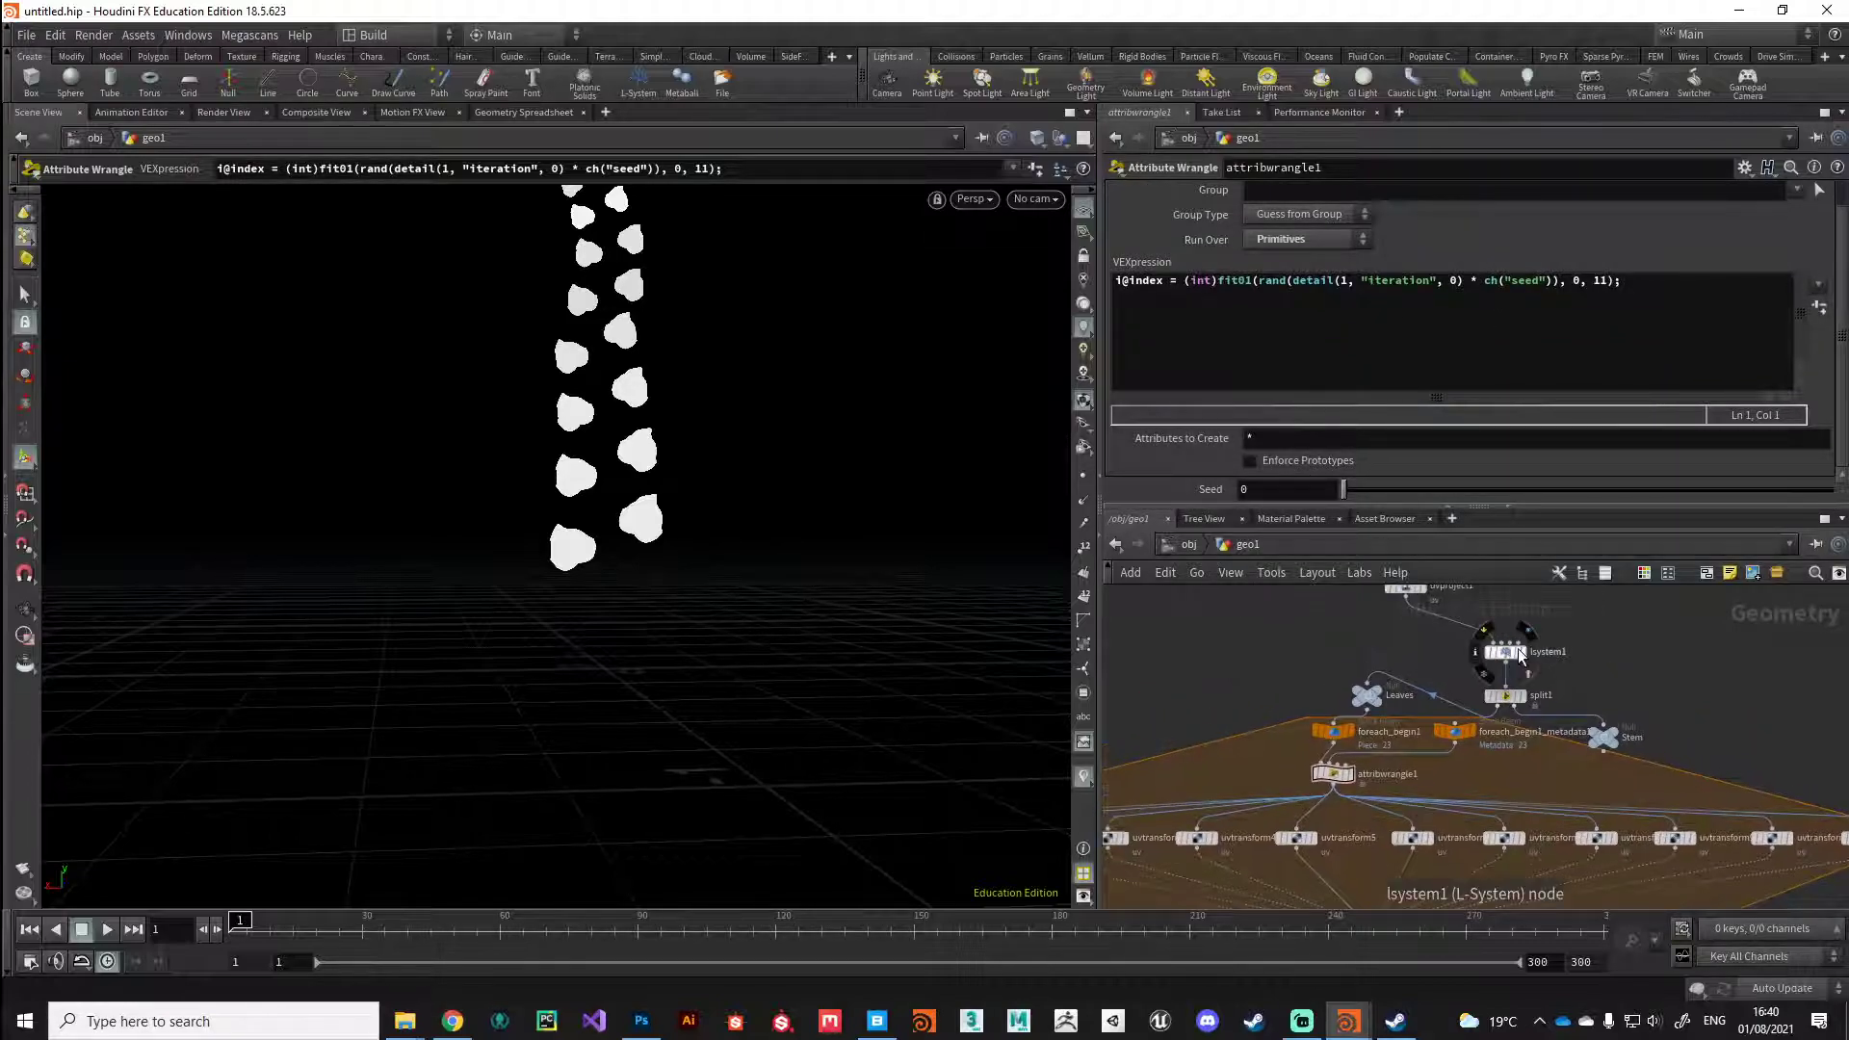
{"action": "left_click", "coordinate": [1508, 658]}
{"action": "right_click", "coordinate": [1202, 322]}
{"action": "mouse_move", "coordinate": [1223, 414]}
{"action": "key", "text": "Escape"}
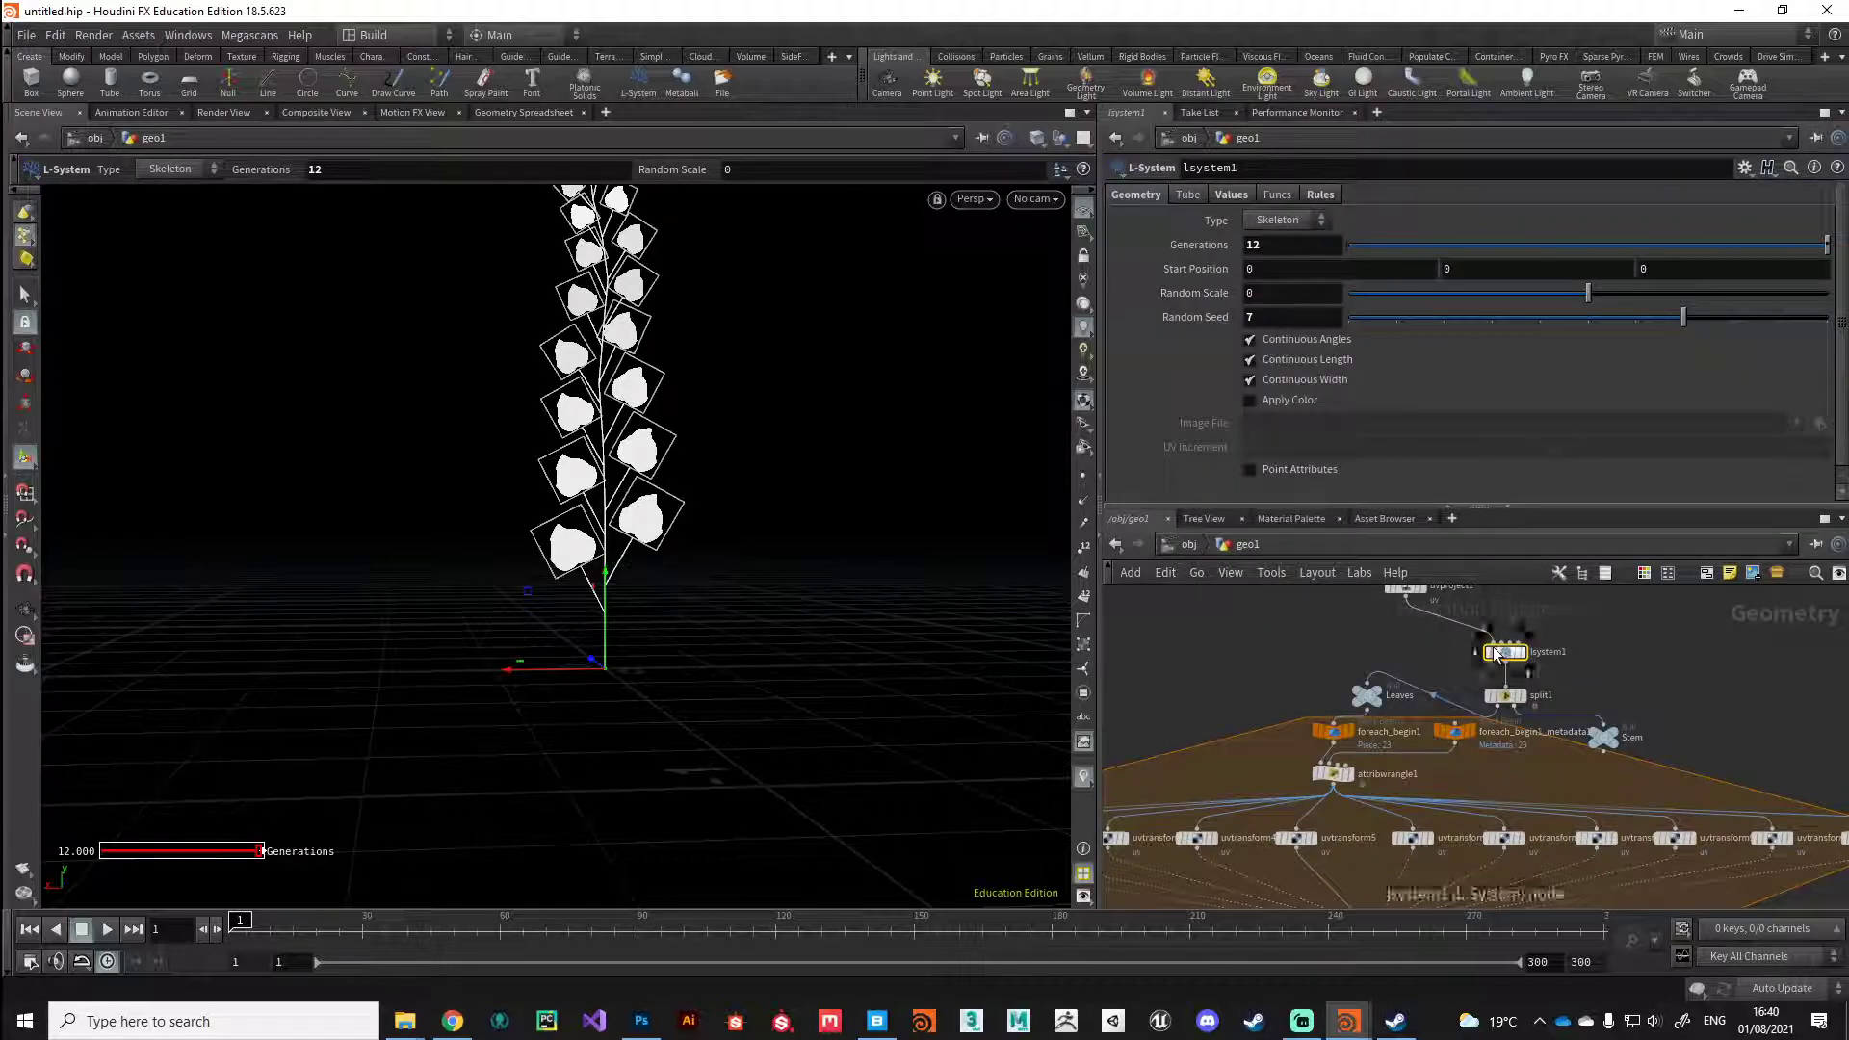
{"action": "right_click", "coordinate": [1195, 322]}
{"action": "left_click", "coordinate": [1237, 451]}
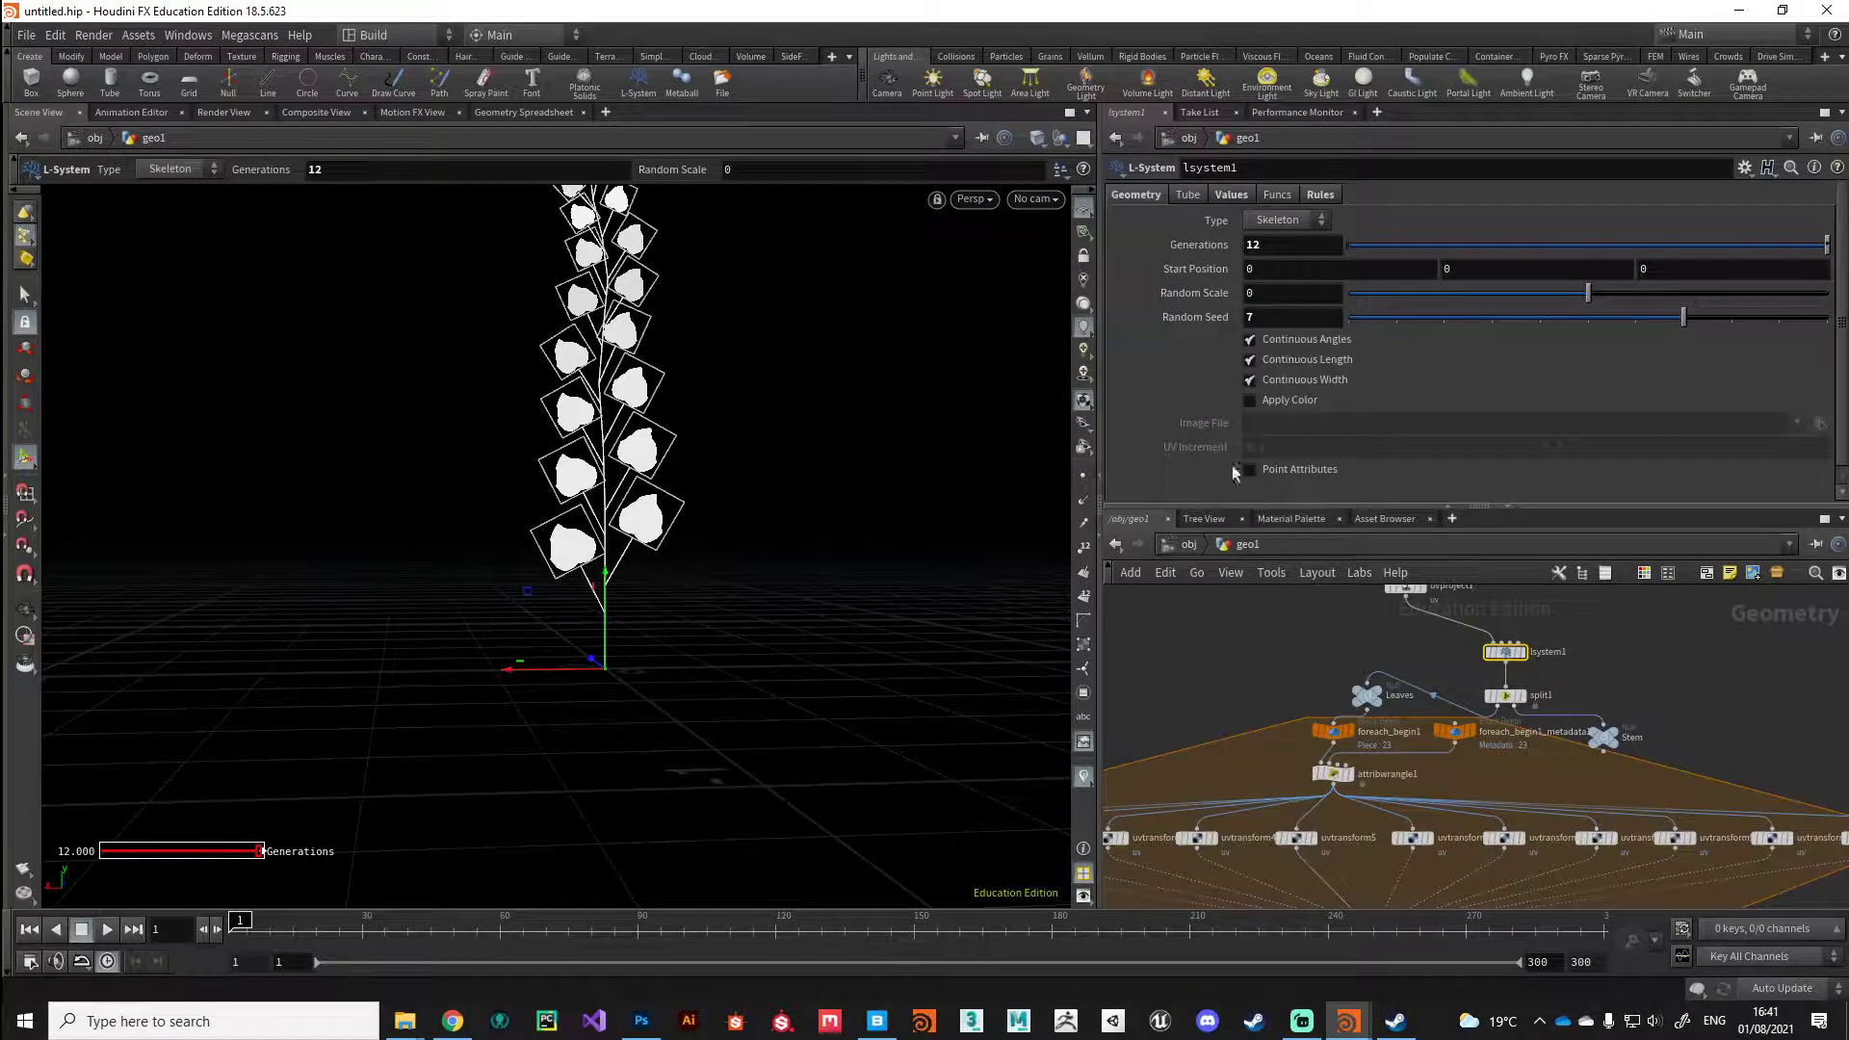
{"action": "left_click", "coordinate": [1333, 773]}
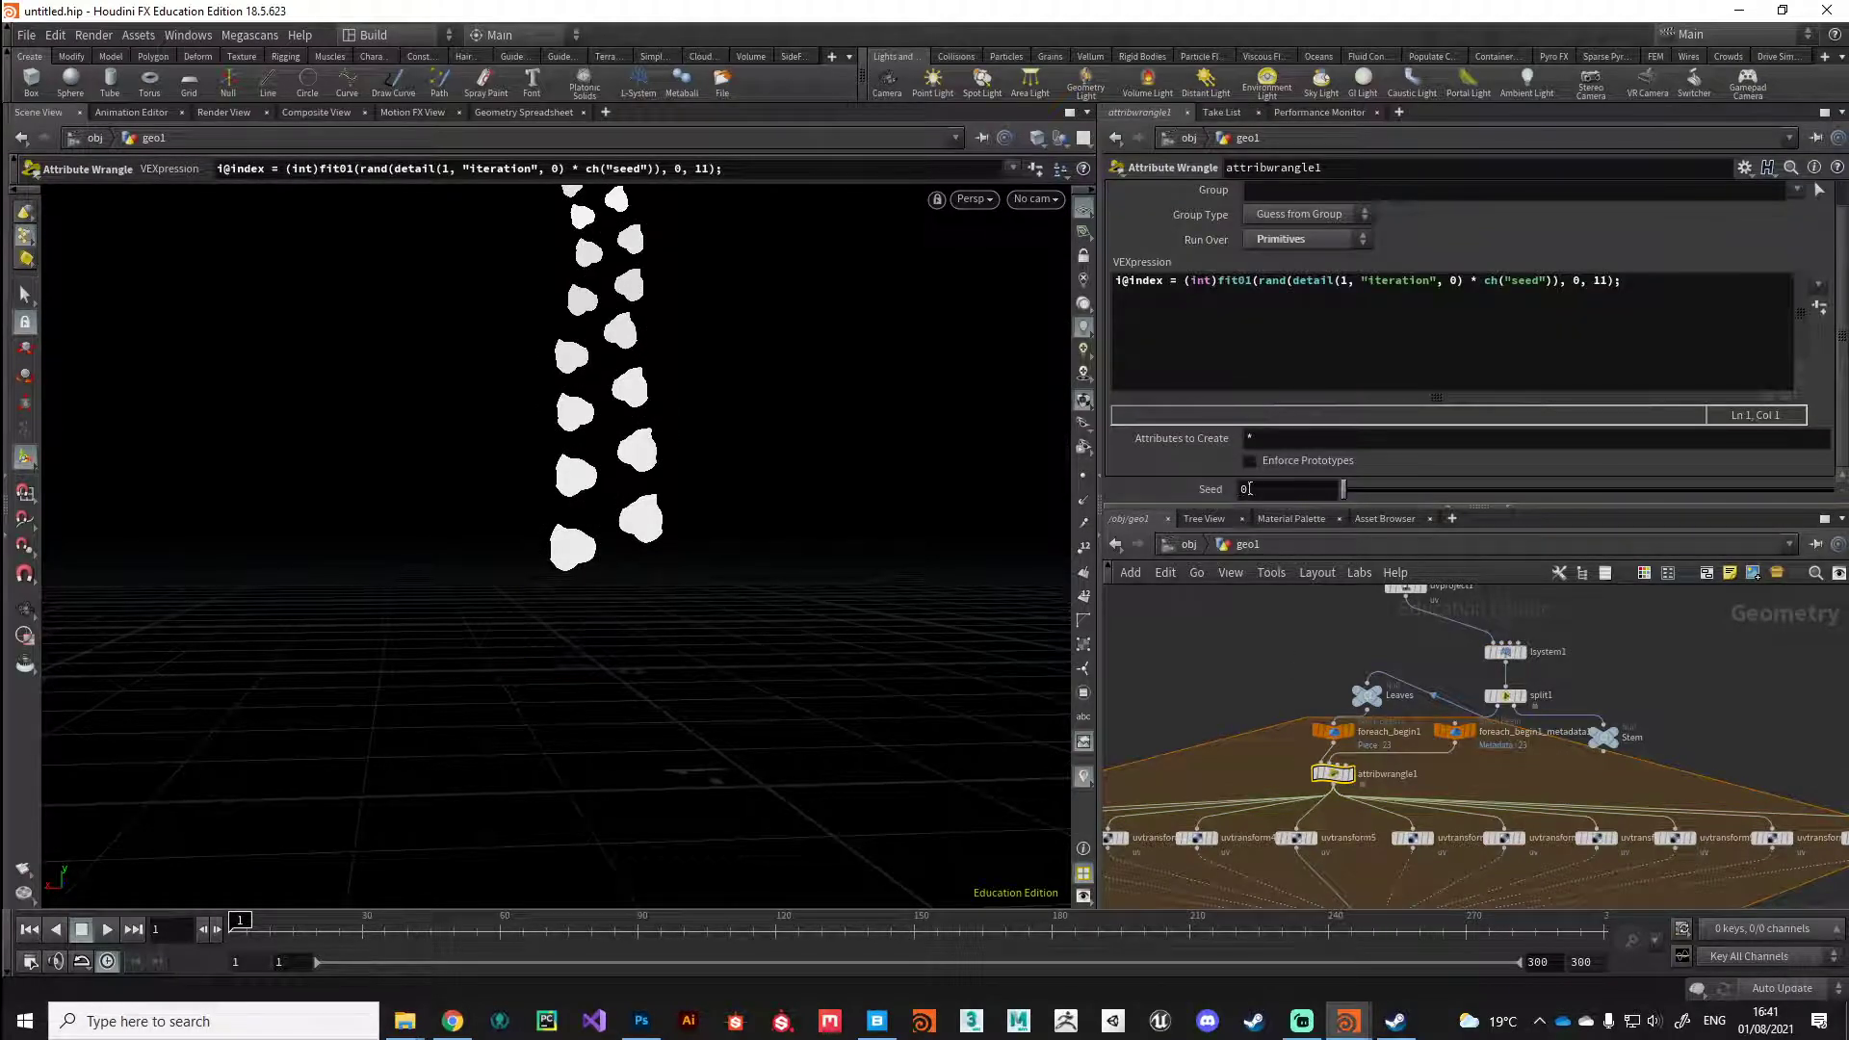
{"action": "right_click", "coordinate": [1252, 490]}
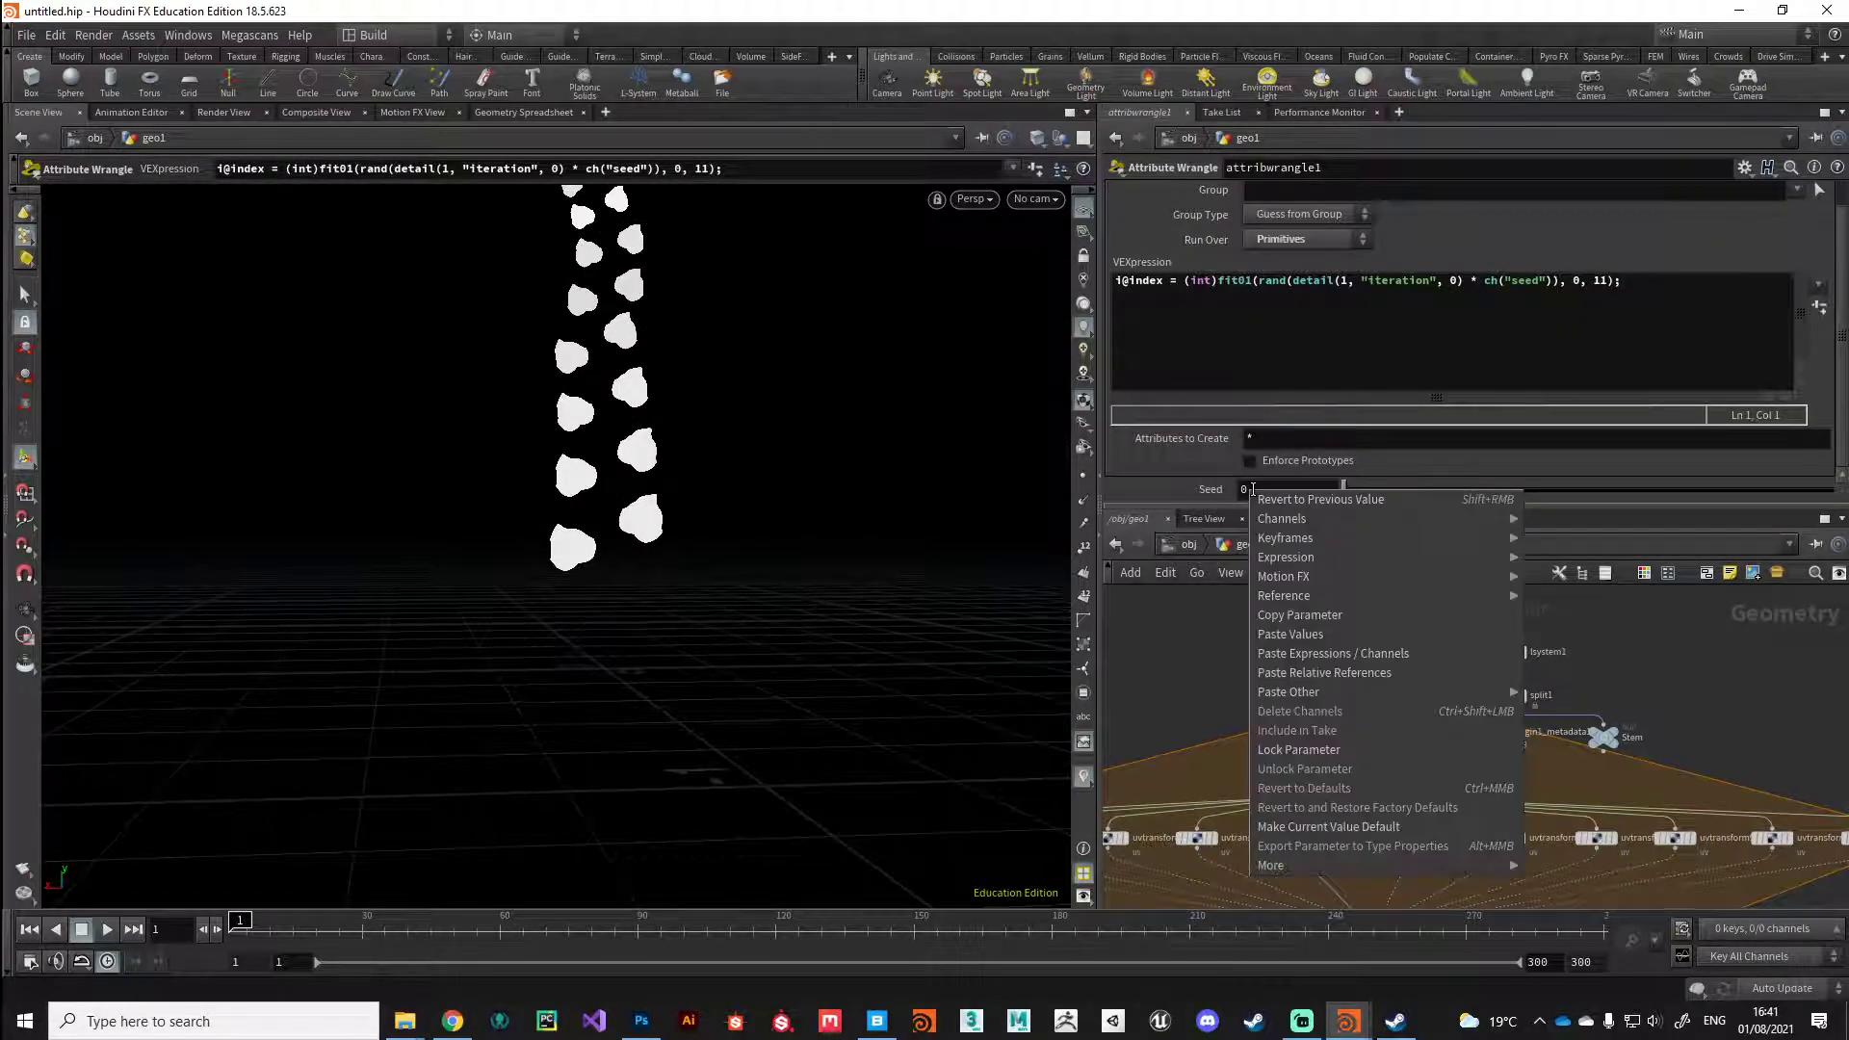
{"action": "left_click", "coordinate": [1291, 672]}
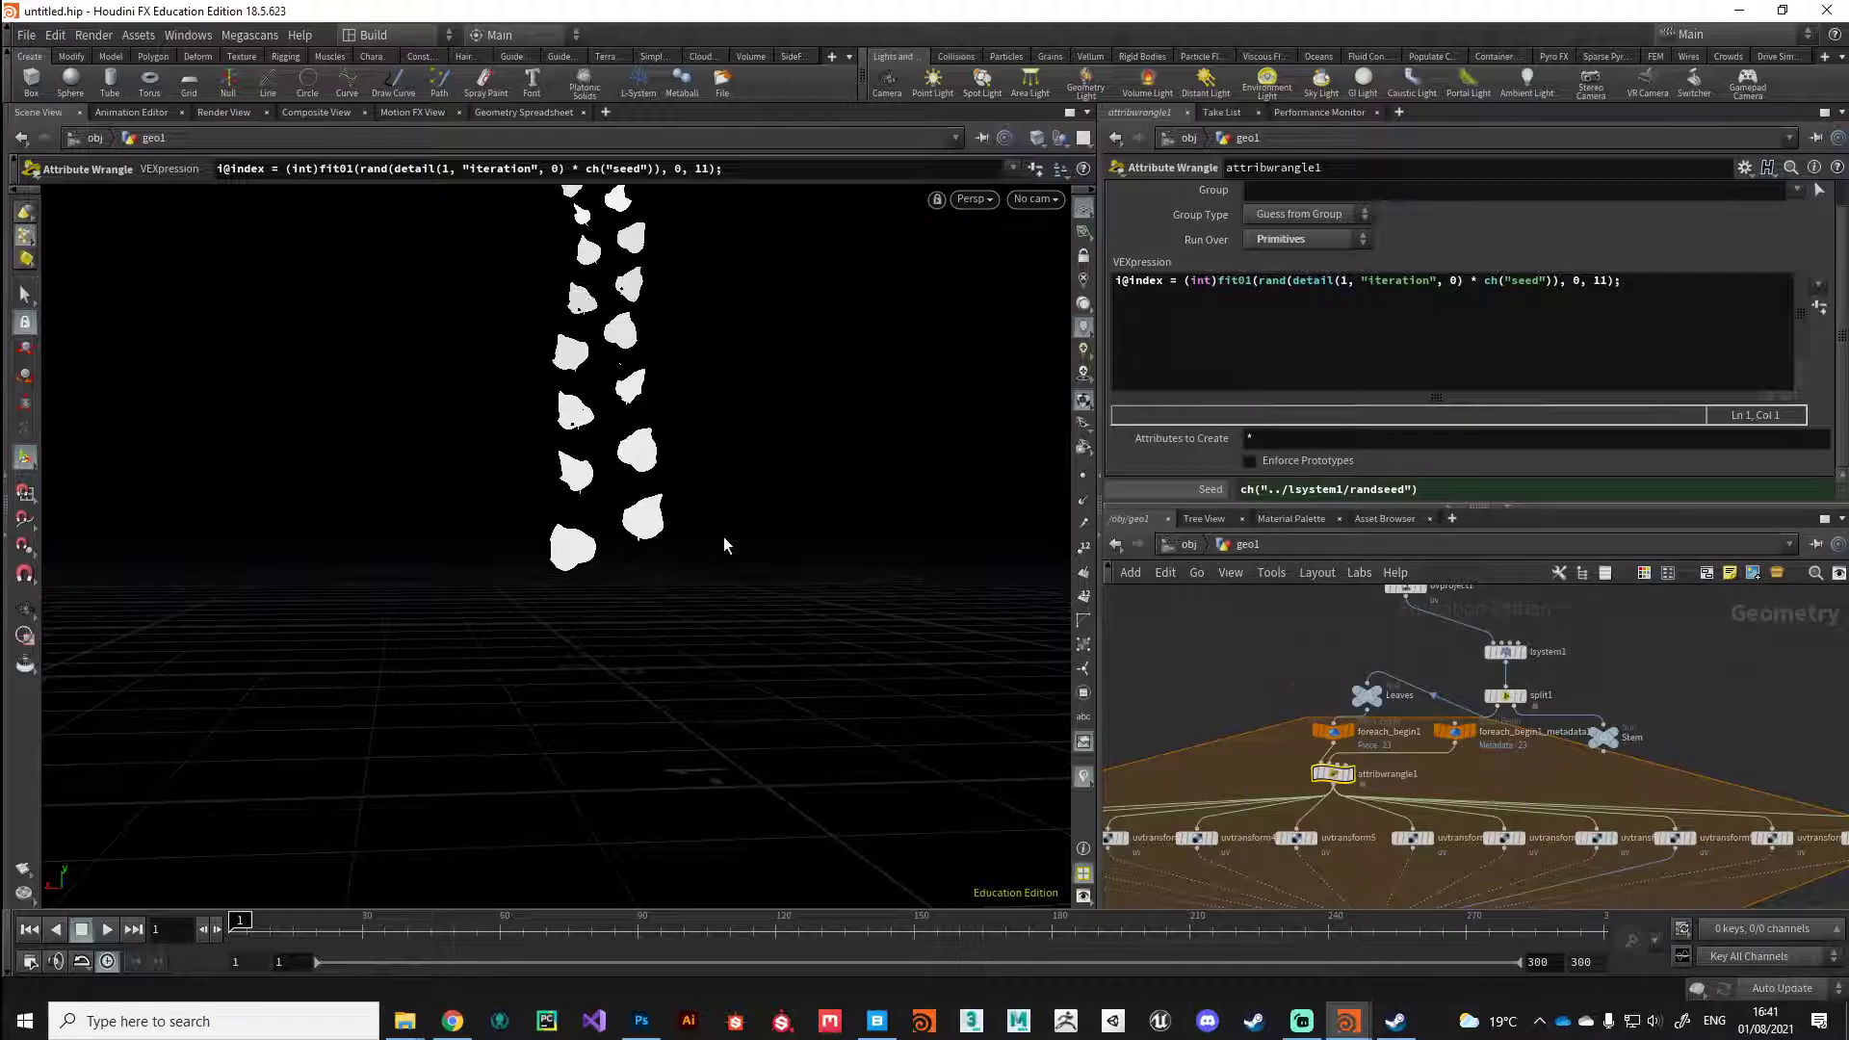
Step: Test the linked seed by varying lsystem1's Random Seed, settle on 6 and inspect the leaf variation
{"action": "scroll", "coordinate": [713, 566], "scroll_direction": "down", "scroll_amount": 5}
{"action": "scroll", "coordinate": [764, 627], "scroll_direction": "up", "scroll_amount": 3}
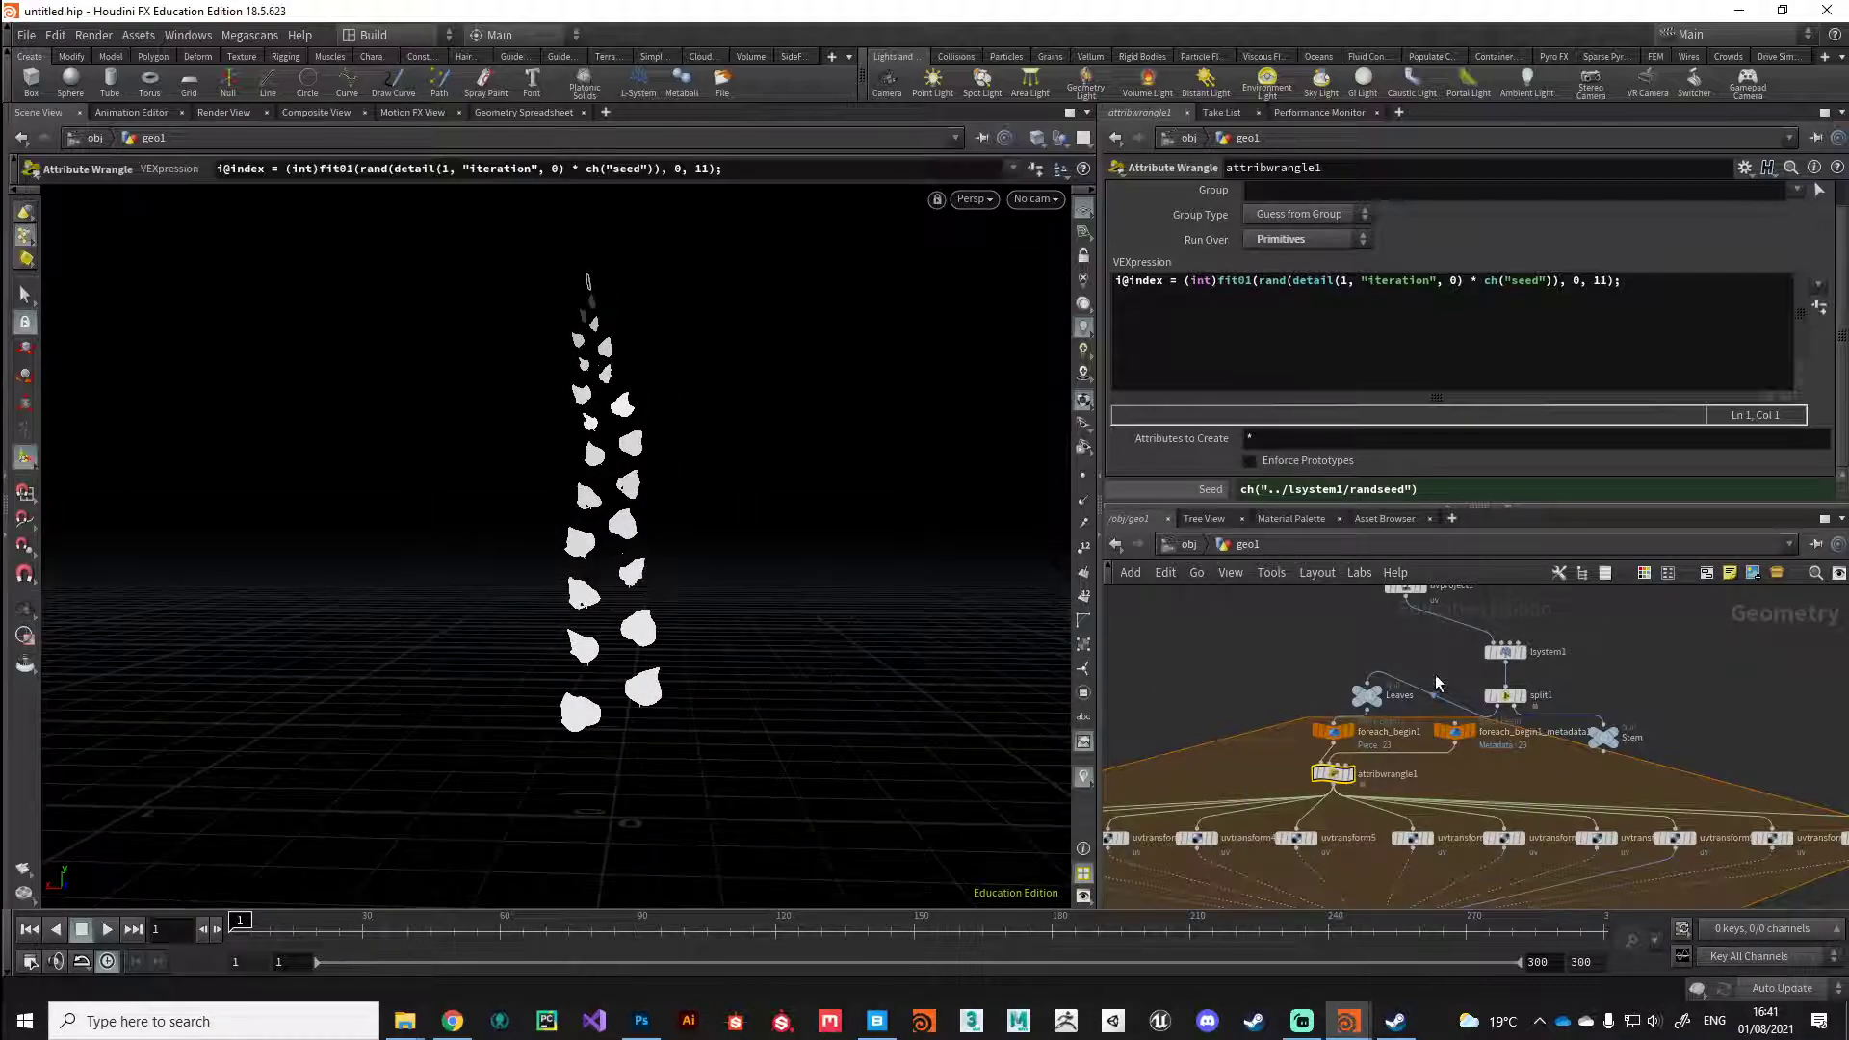
{"action": "left_click", "coordinate": [1508, 654]}
{"action": "left_click_drag", "start_coordinate": [1608, 320], "coordinate": [1475, 329]}
{"action": "left_click_drag", "start_coordinate": [1431, 344], "coordinate": [1648, 345]}
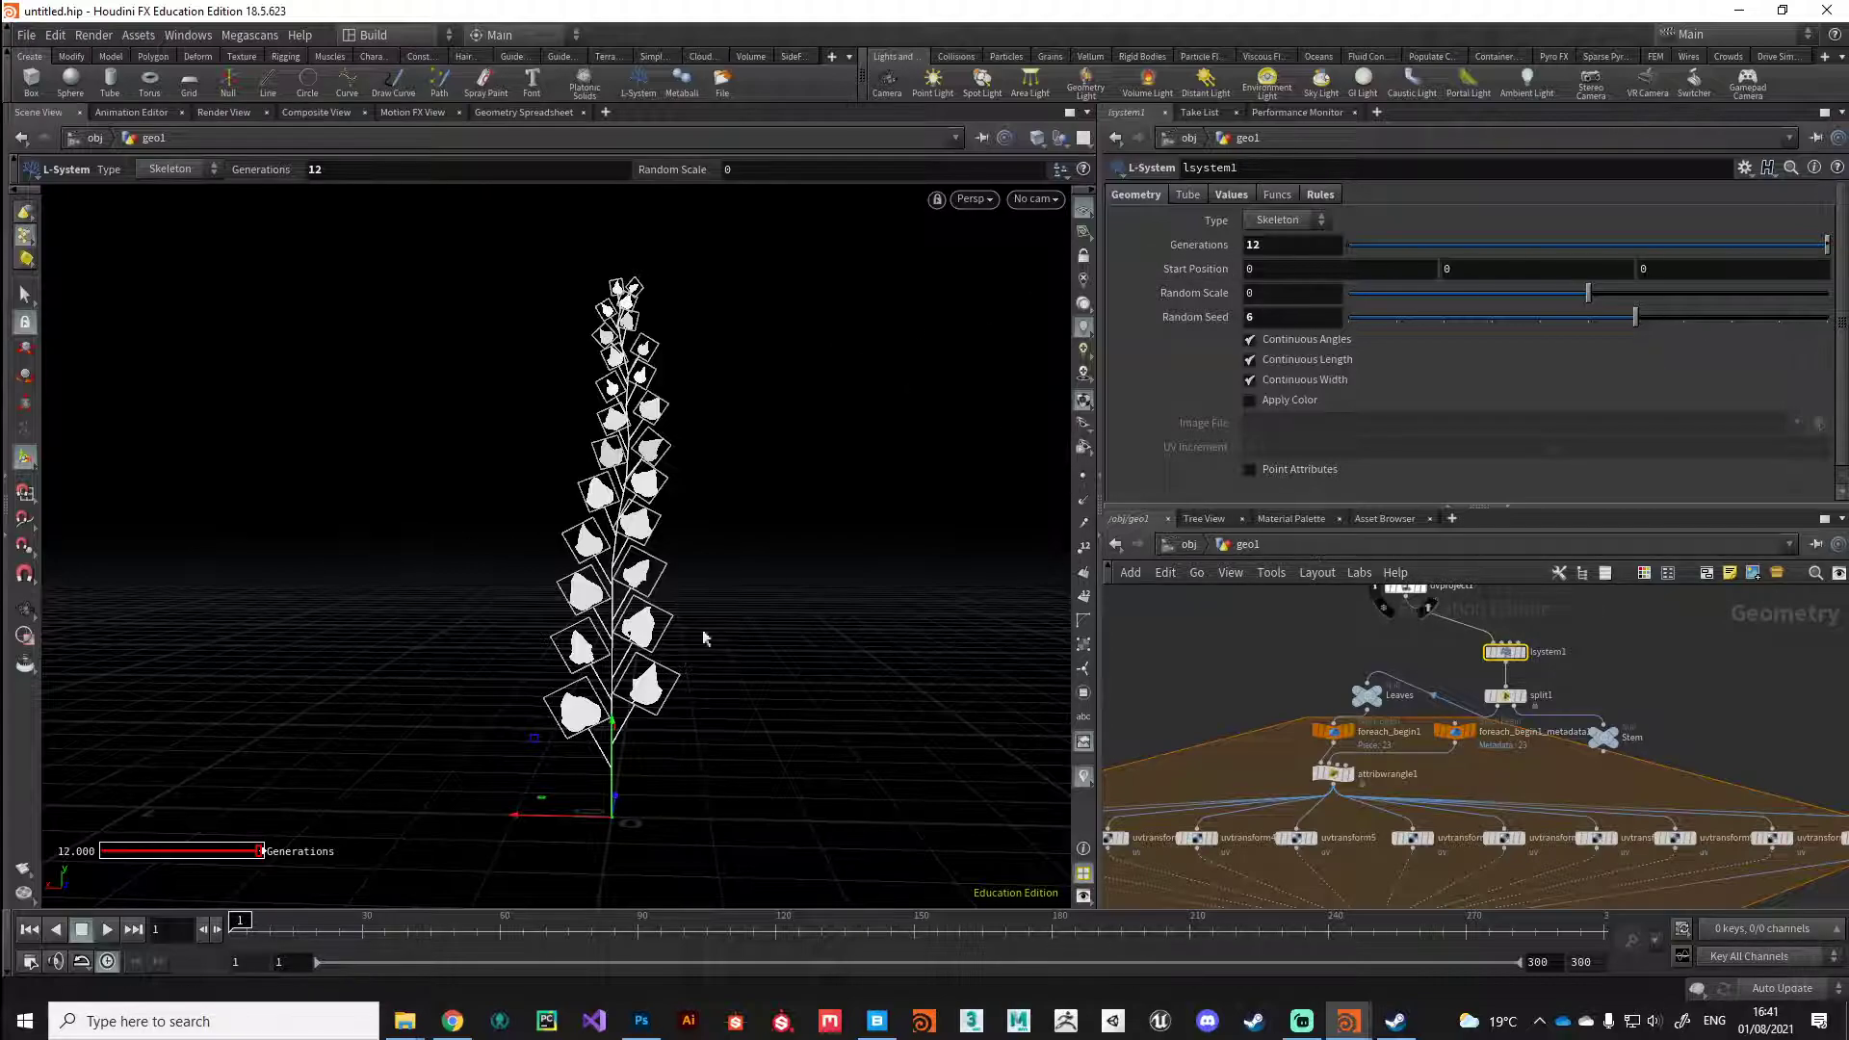
{"action": "key", "text": "Escape"}
{"action": "left_click_drag", "start_coordinate": [709, 743], "coordinate": [413, 632]}
{"action": "key", "text": "Return"}
{"action": "scroll", "coordinate": [1261, 698], "scroll_direction": "down", "scroll_amount": 3}
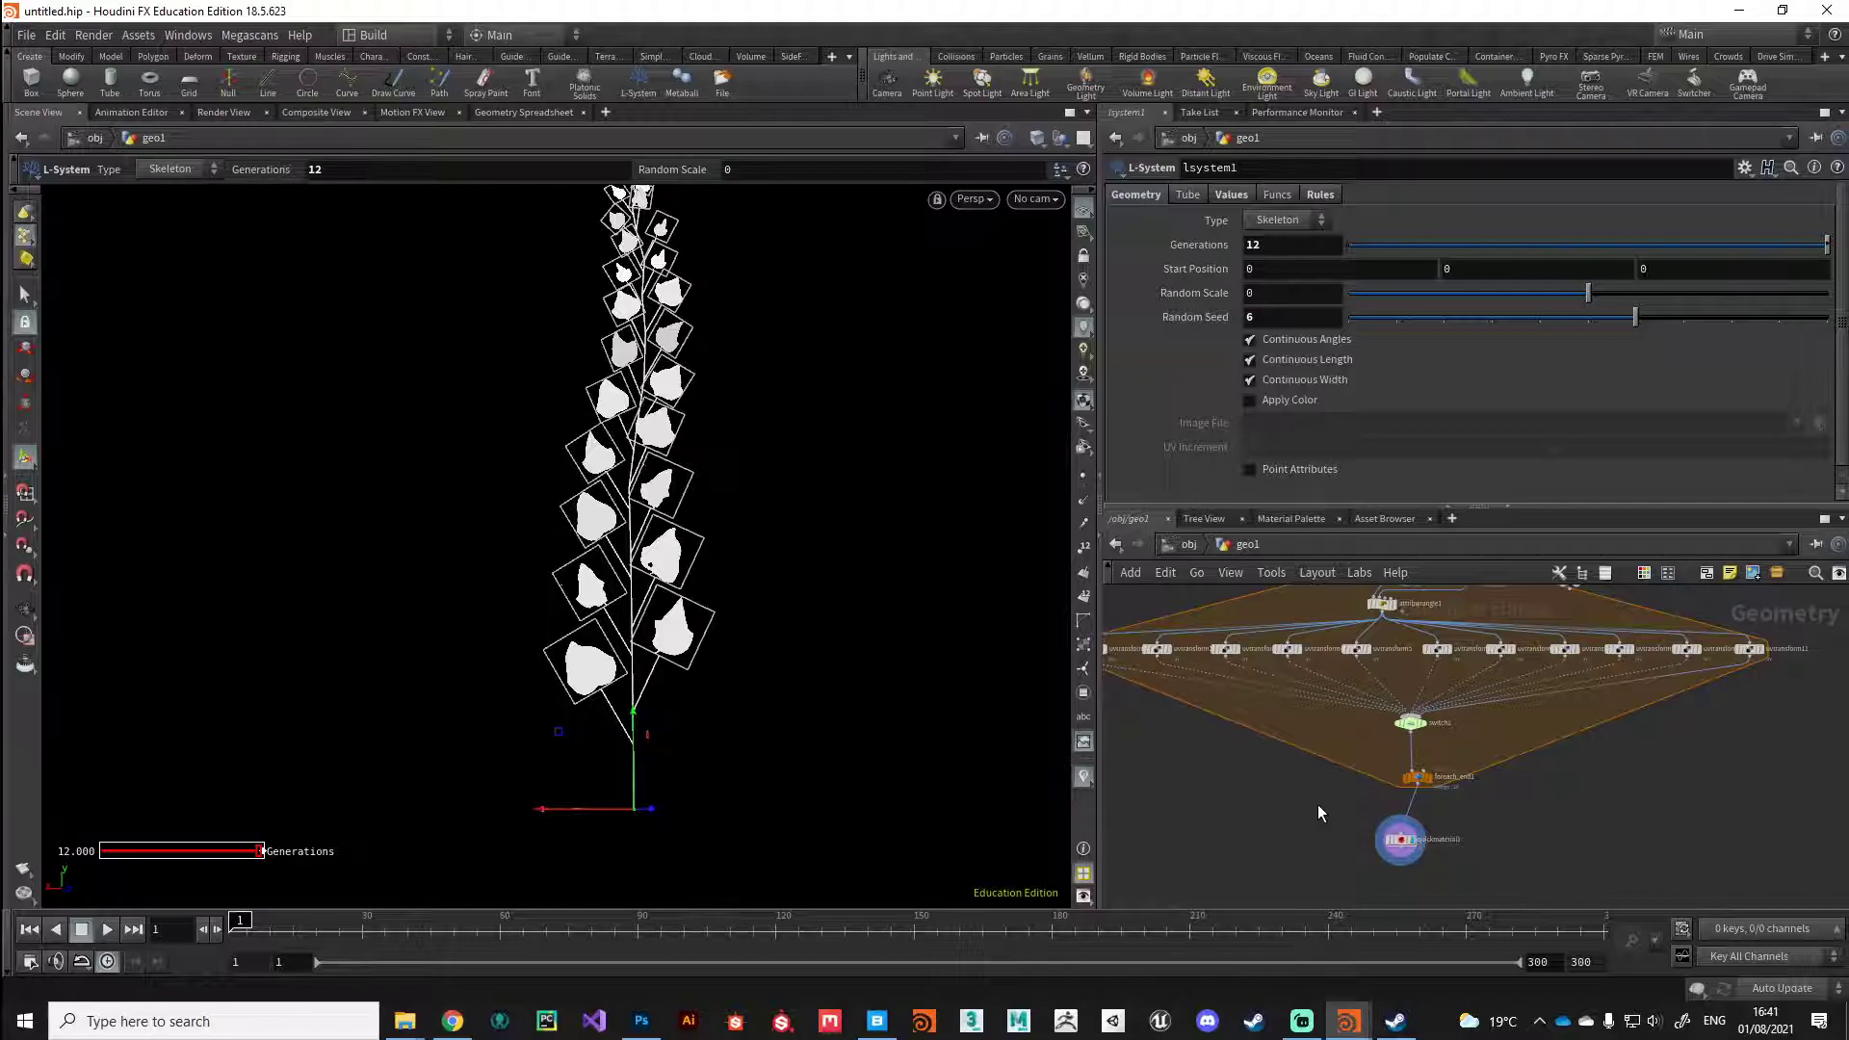
{"action": "left_click_drag", "start_coordinate": [726, 545], "coordinate": [727, 429]}
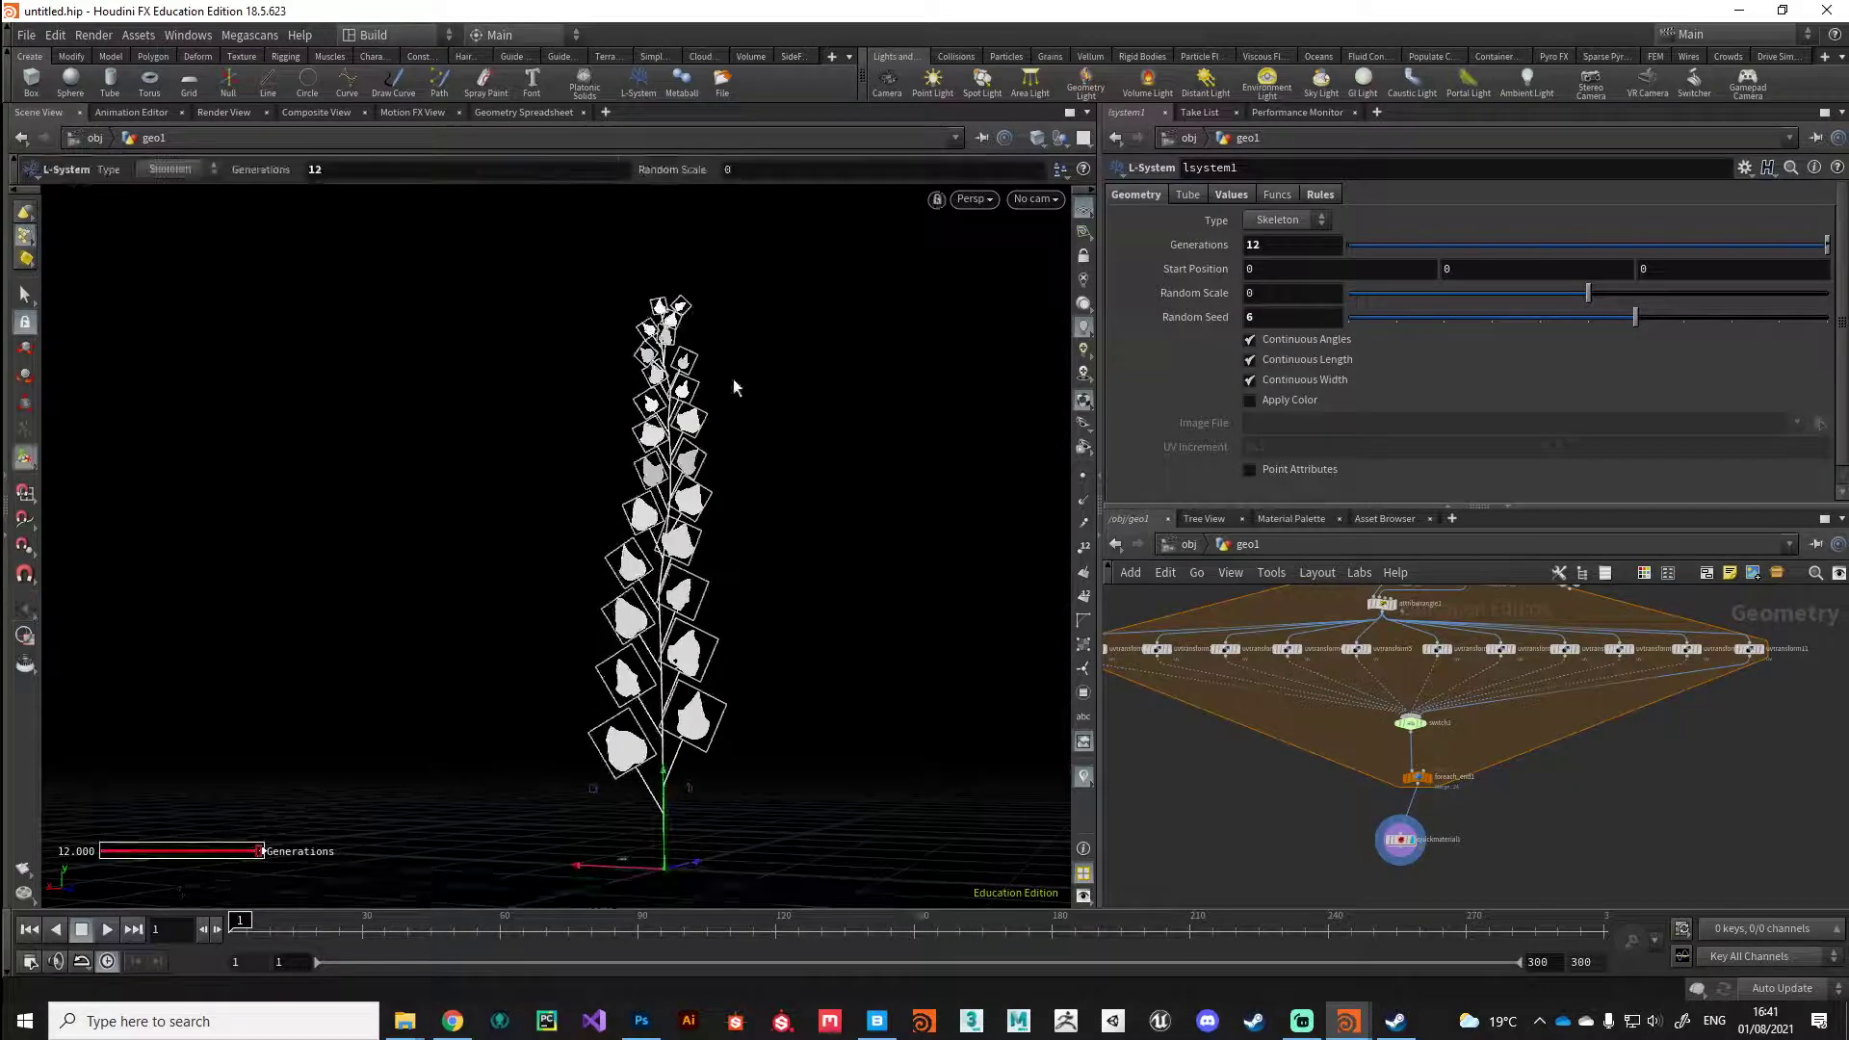